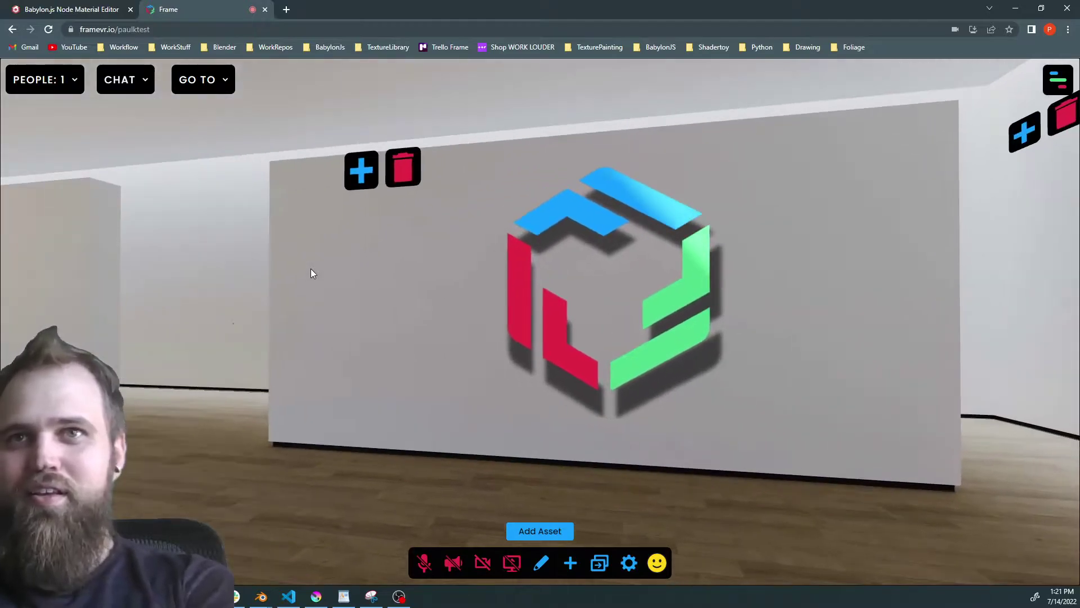
- Examine the raised logo and its shadow on the gallery wall from several angles
{"action": "key", "text": "Right"}
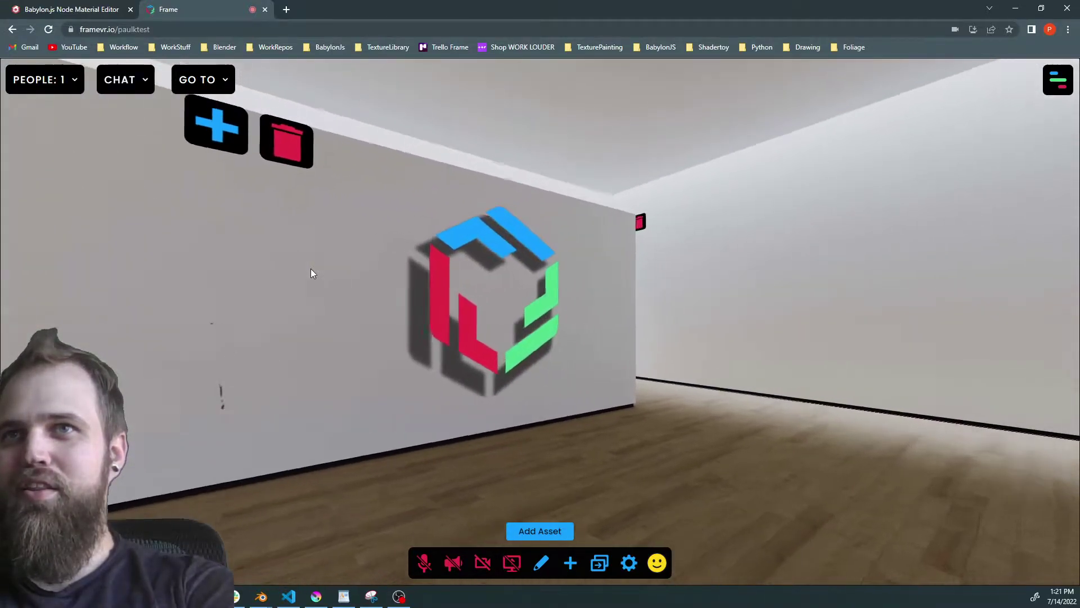
{"action": "key", "text": "Up"}
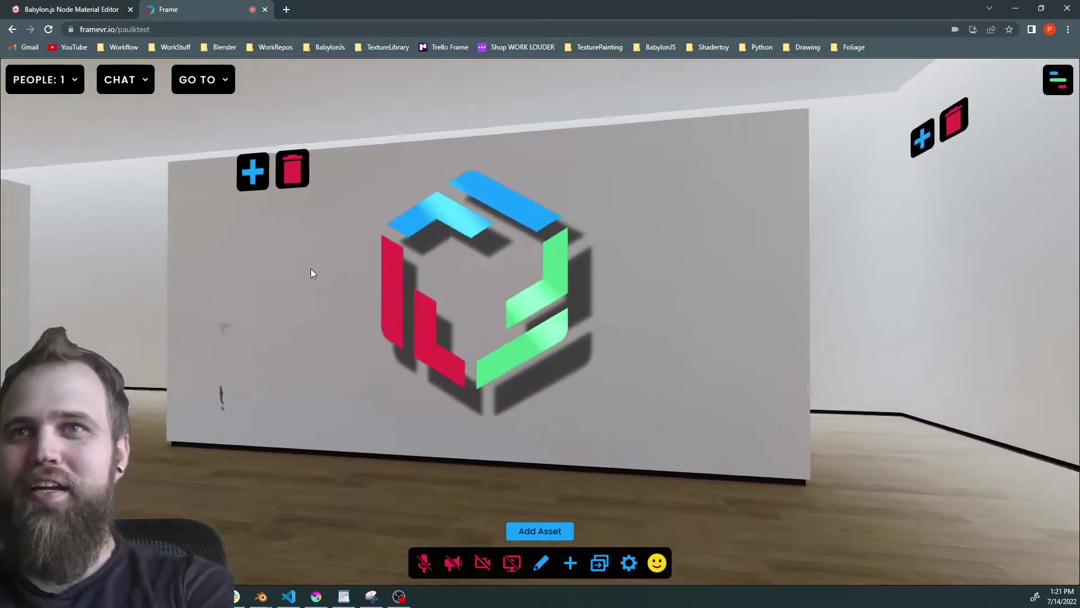
{"action": "key", "text": "Right"}
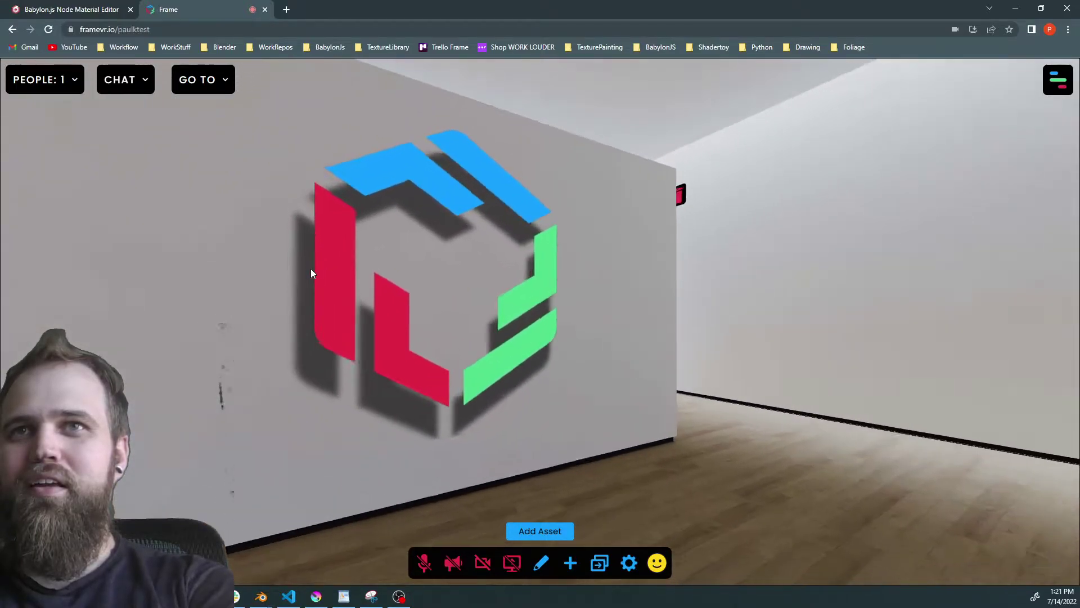
{"action": "key", "text": "Left"}
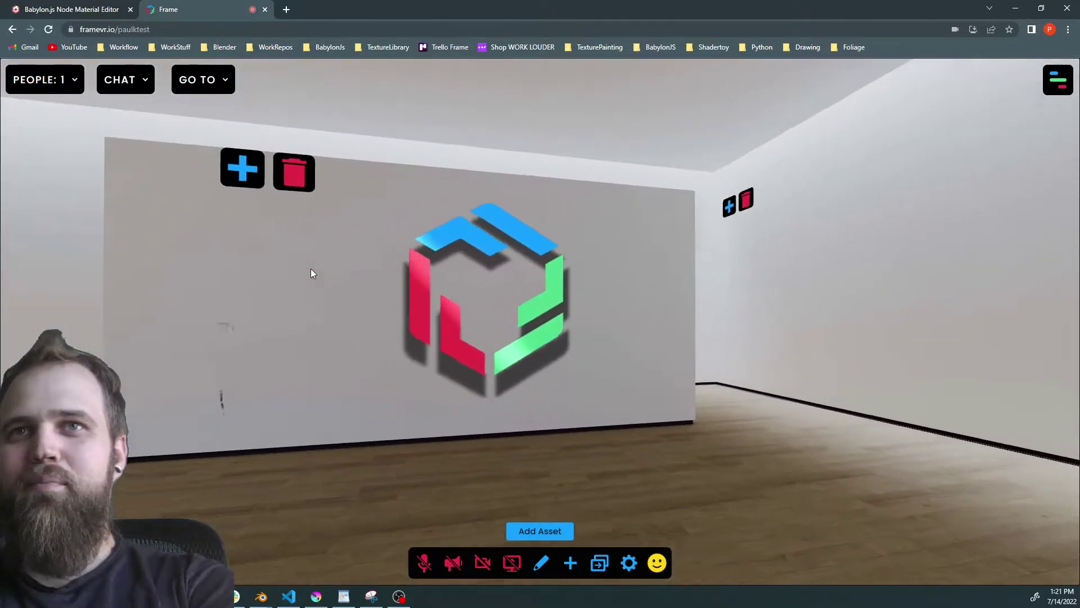
{"action": "key", "text": "Down"}
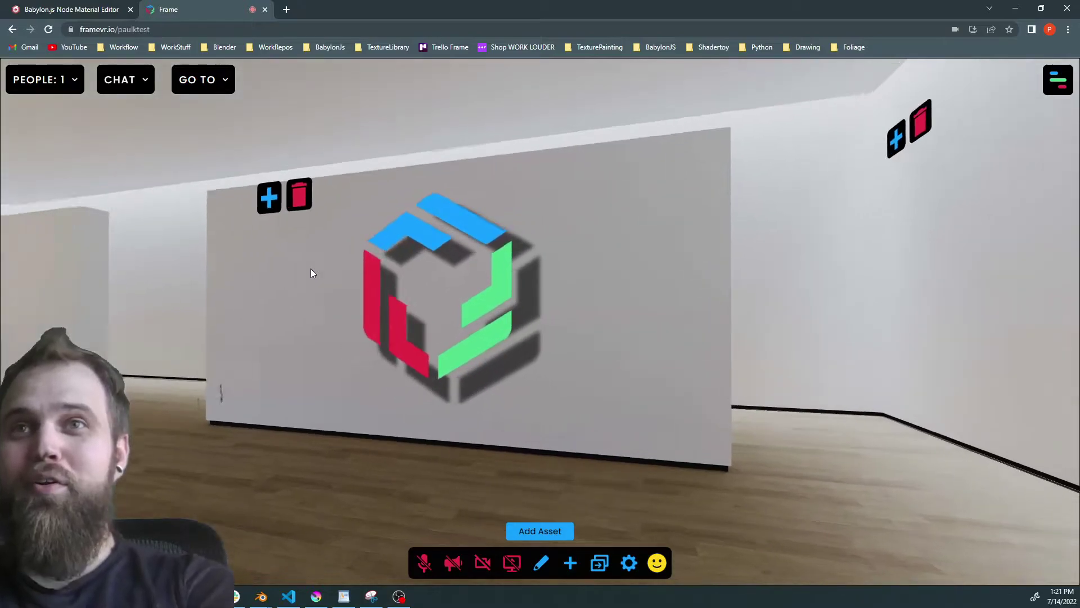
{"action": "key", "text": "Left"}
{"action": "key", "text": "Left"}
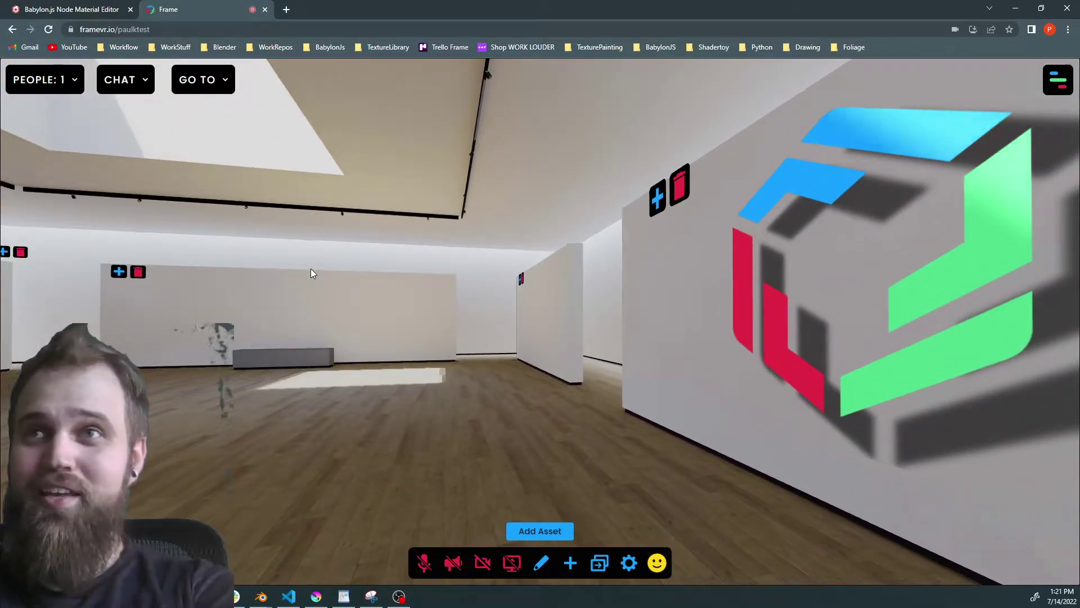
{"action": "key", "text": "Right"}
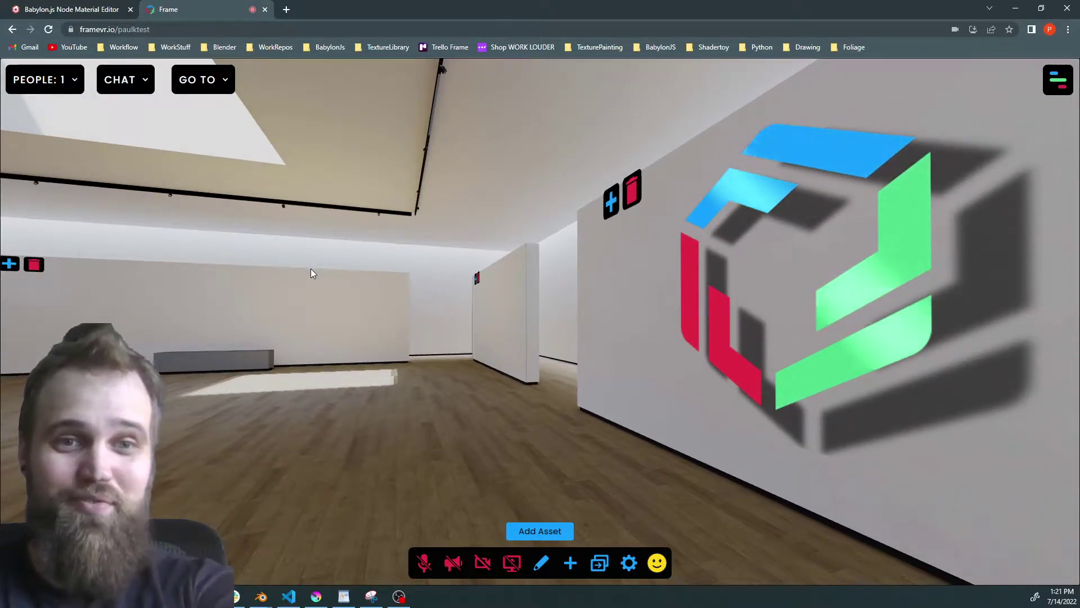
{"action": "key", "text": "Right"}
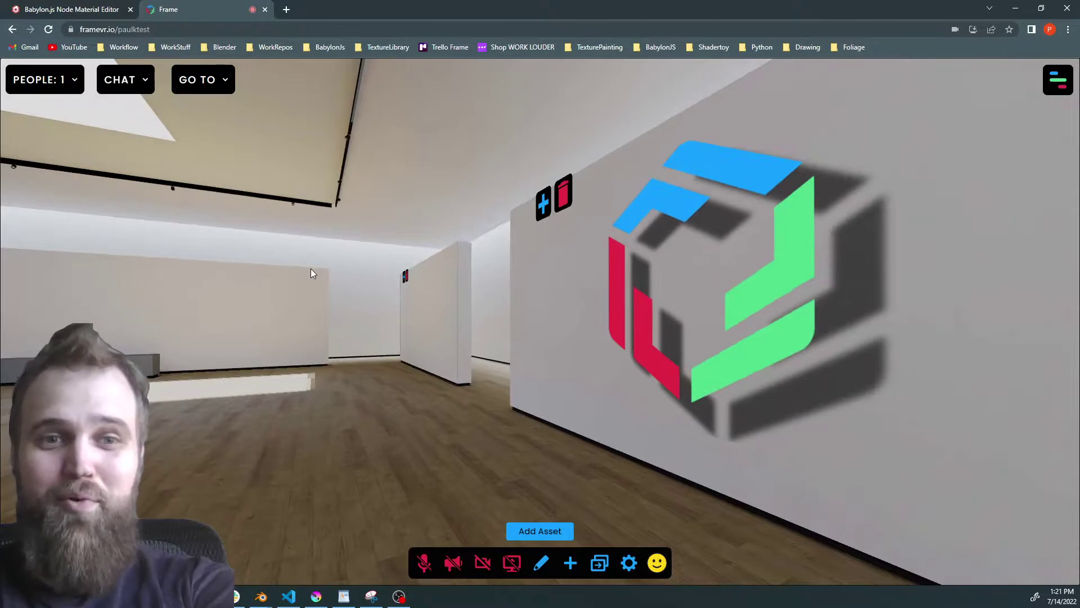
{"action": "key", "text": "Right"}
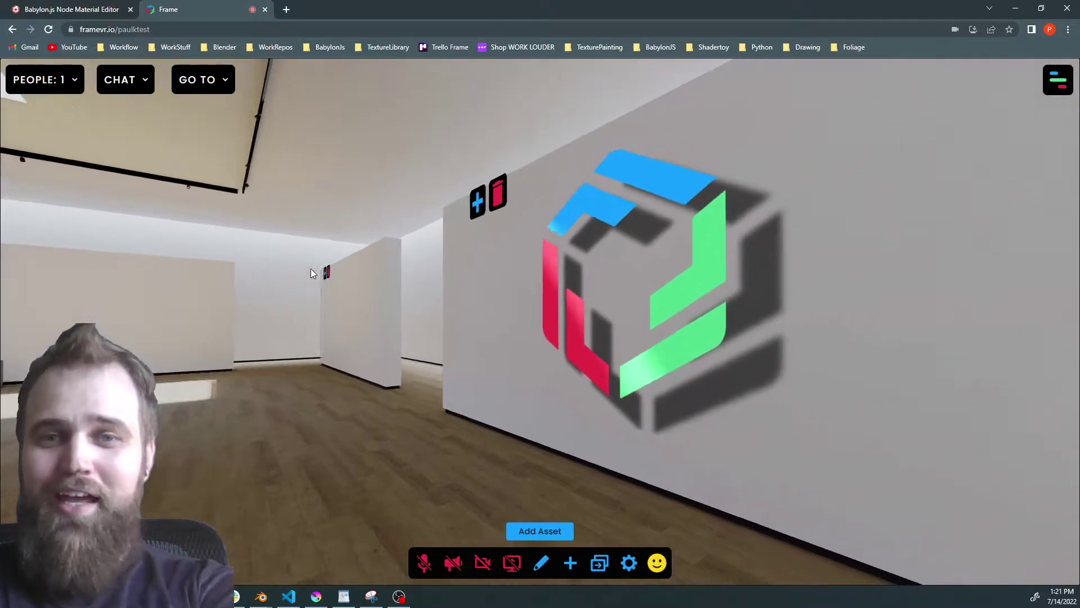
{"action": "key", "text": "Right"}
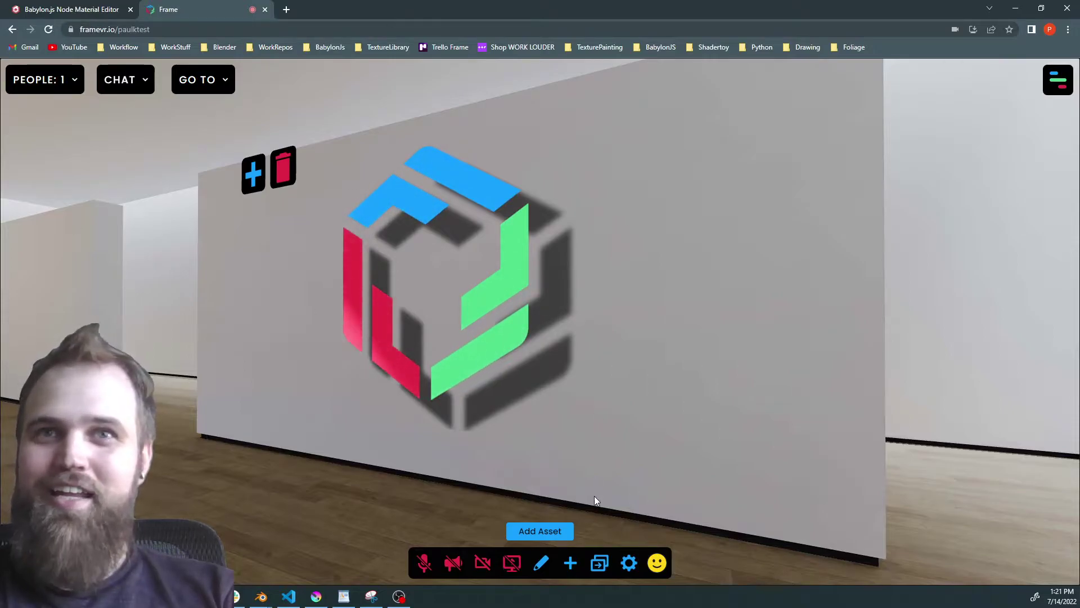
- Select the shadow image behind the finished logo and shift it slightly sideways along the wall
{"action": "left_click", "coordinate": [564, 288]}
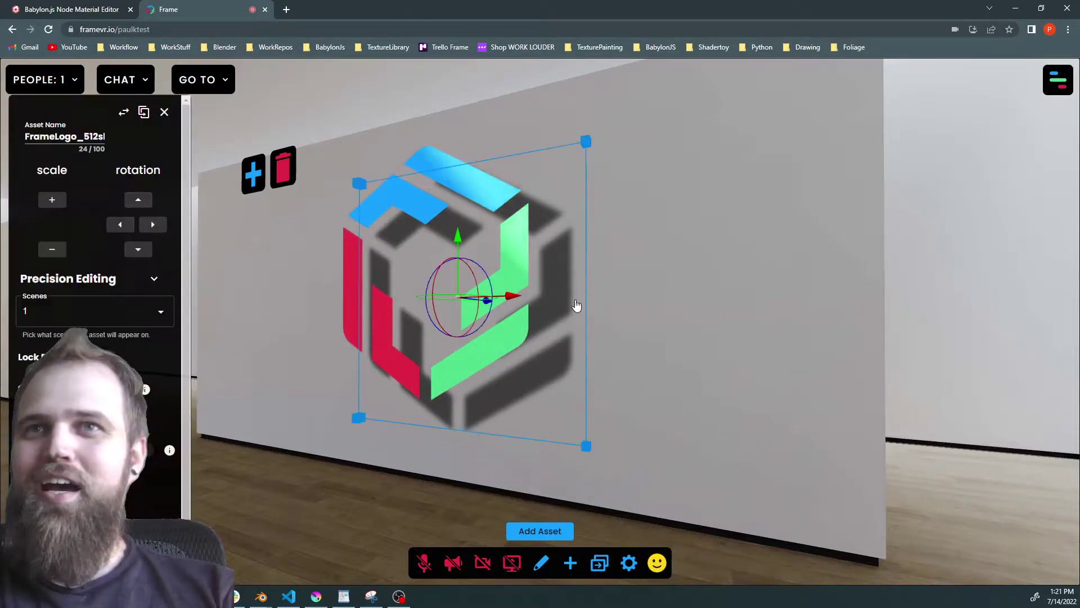
{"action": "mouse_move", "coordinate": [508, 298]}
{"action": "left_mouse_down"}
{"action": "mouse_move", "coordinate": [559, 309]}
{"action": "mouse_move", "coordinate": [451, 301]}
{"action": "mouse_move", "coordinate": [529, 302]}
{"action": "mouse_move", "coordinate": [519, 306]}
{"action": "left_mouse_up"}
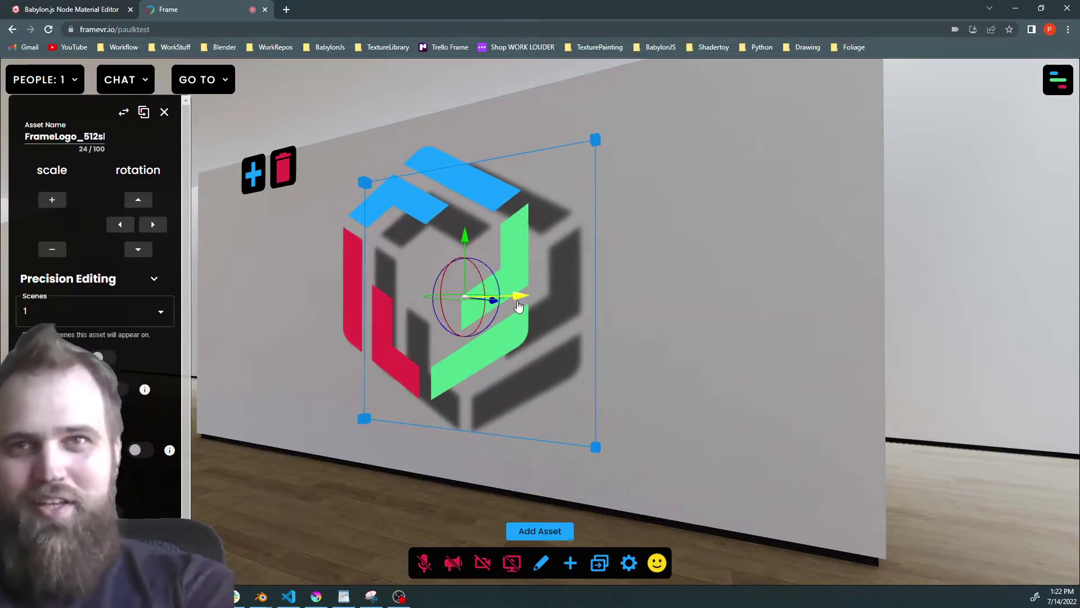
{"action": "key", "text": "w"}
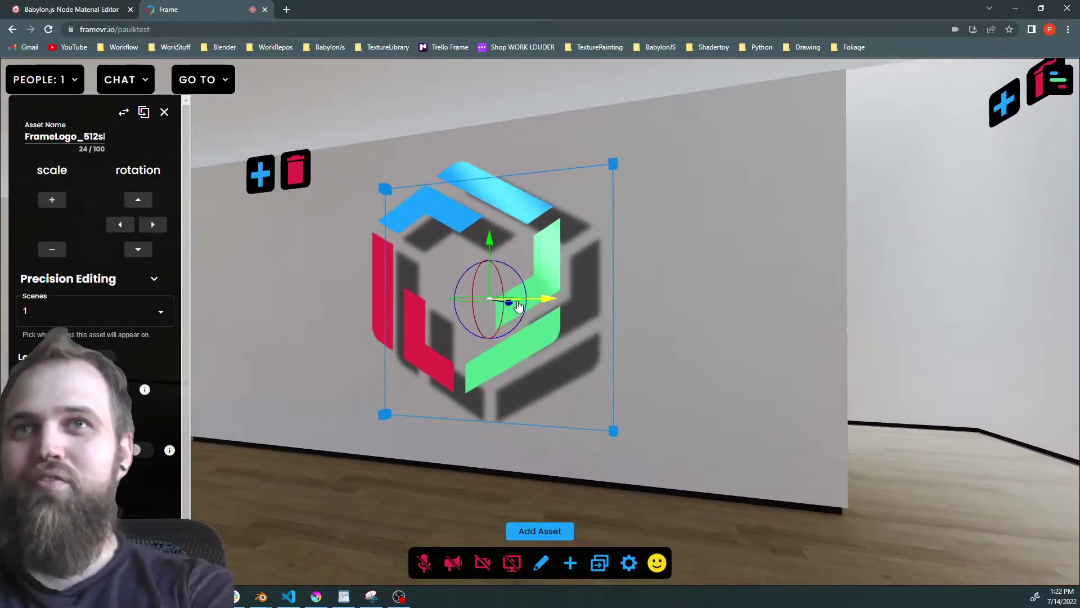
- Select the Purple Glass asset at the logo and examine the logo from different angles
{"action": "left_click", "coordinate": [379, 265]}
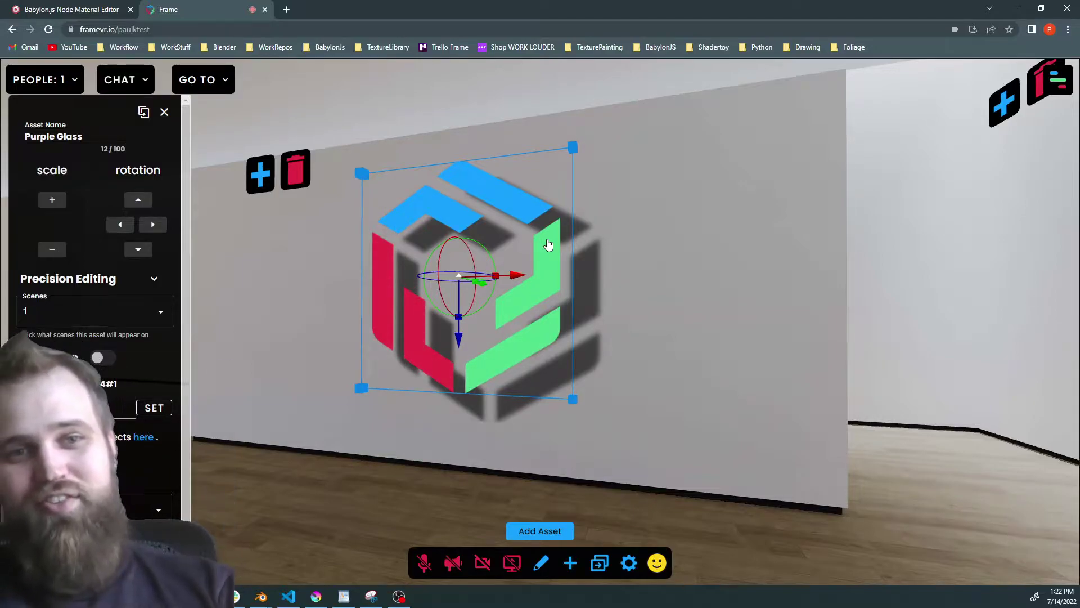
{"action": "key", "text": "d"}
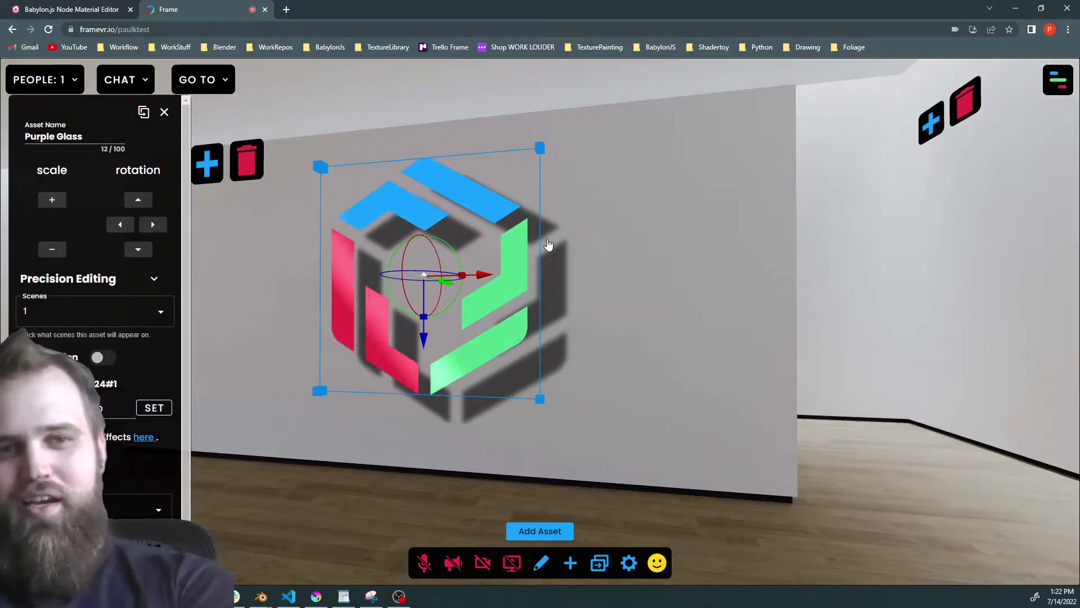
{"action": "key", "text": "a"}
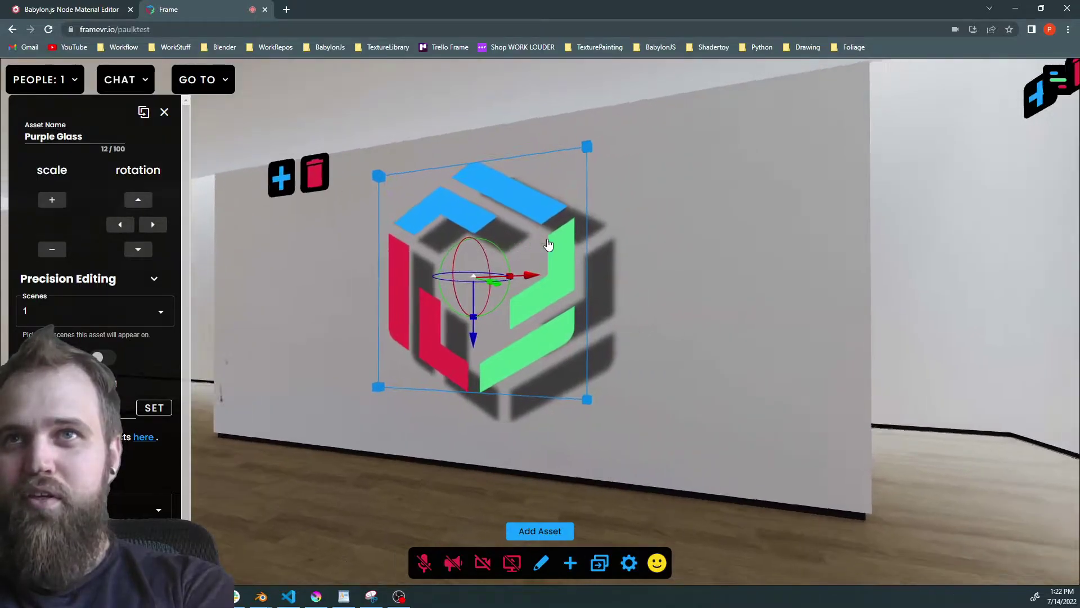
{"action": "key", "text": "a"}
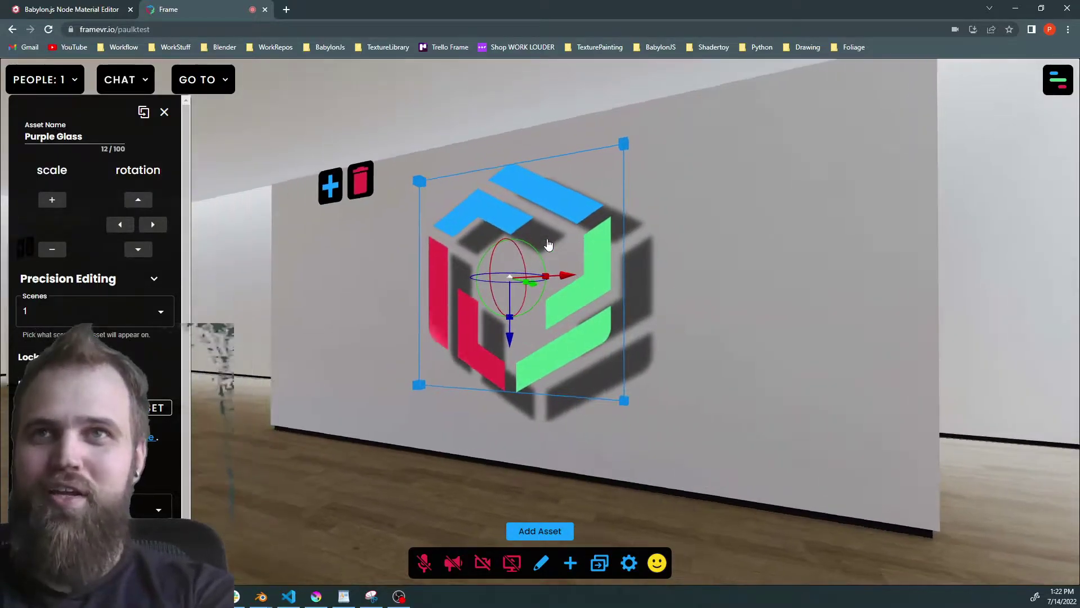
{"action": "key", "text": "a"}
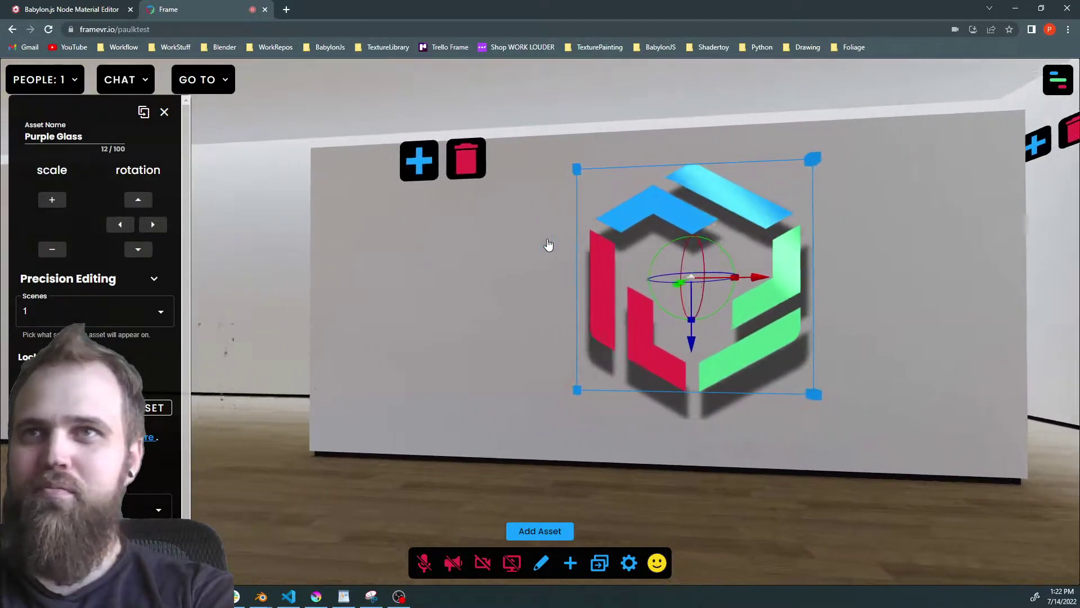
{"action": "key", "text": "w"}
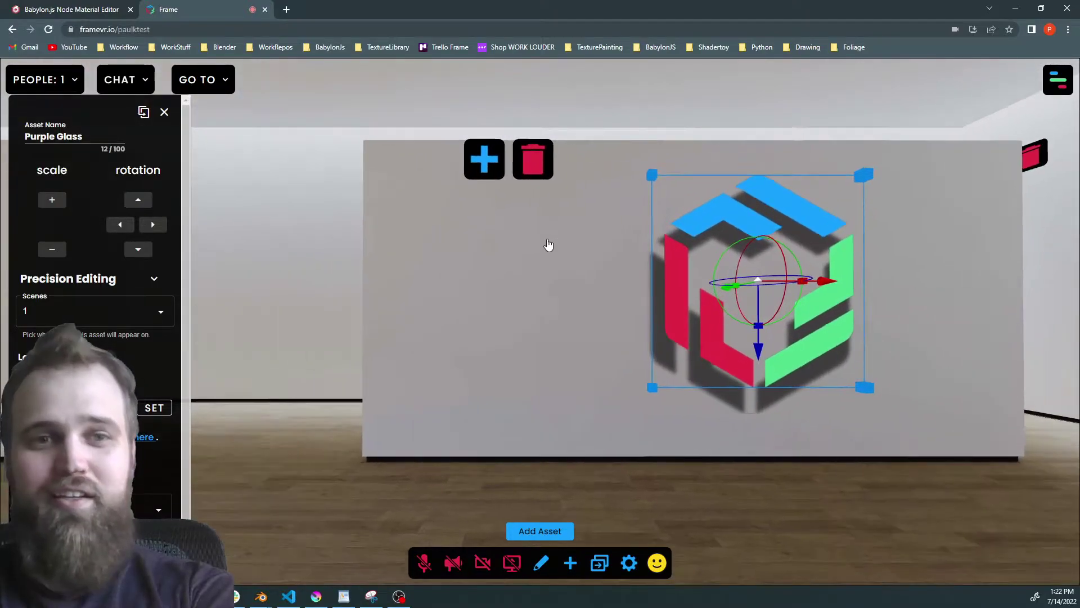
{"action": "key", "text": "s"}
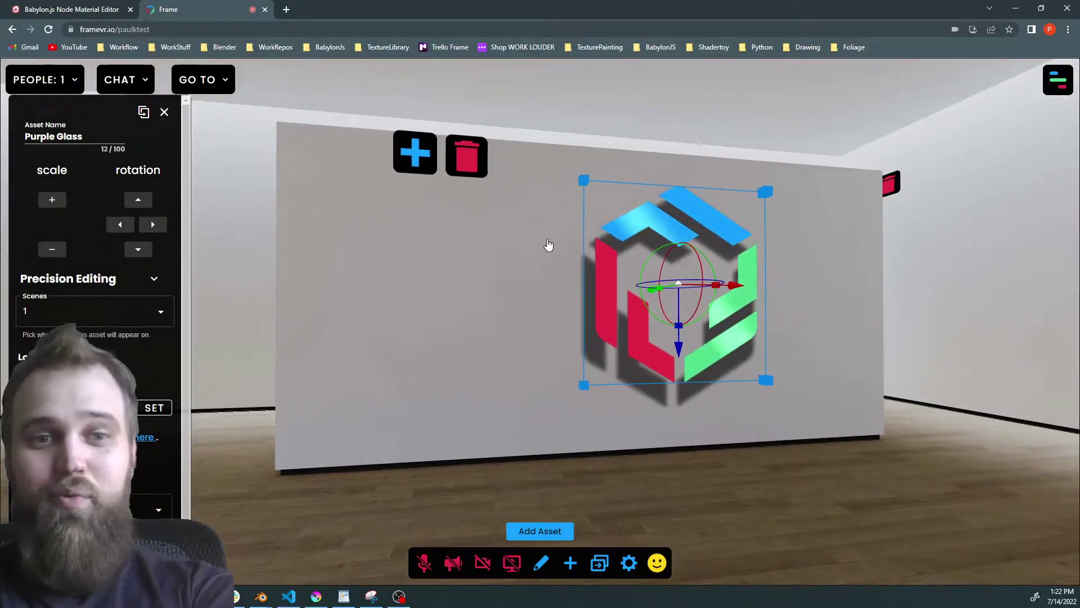
- Go to the blank gallery wall and upload FrameLogo_512.png from the Tutorial folder as its image
{"action": "key", "text": "a"}
{"action": "key", "text": "d"}
{"action": "key", "text": "w"}
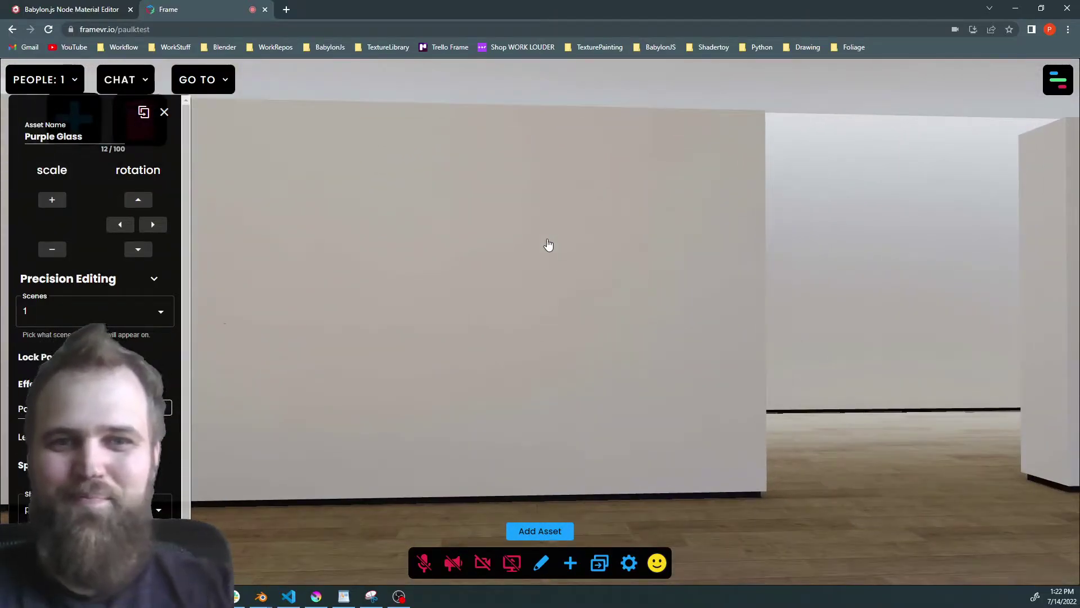
{"action": "key", "text": "s"}
{"action": "key", "text": "a"}
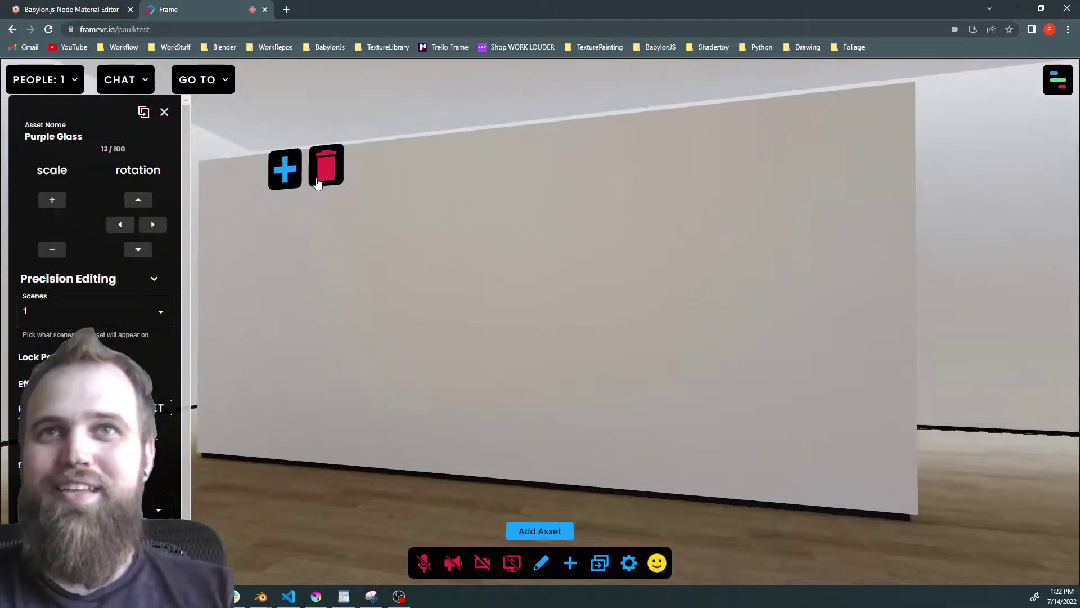
{"action": "left_click", "coordinate": [285, 178]}
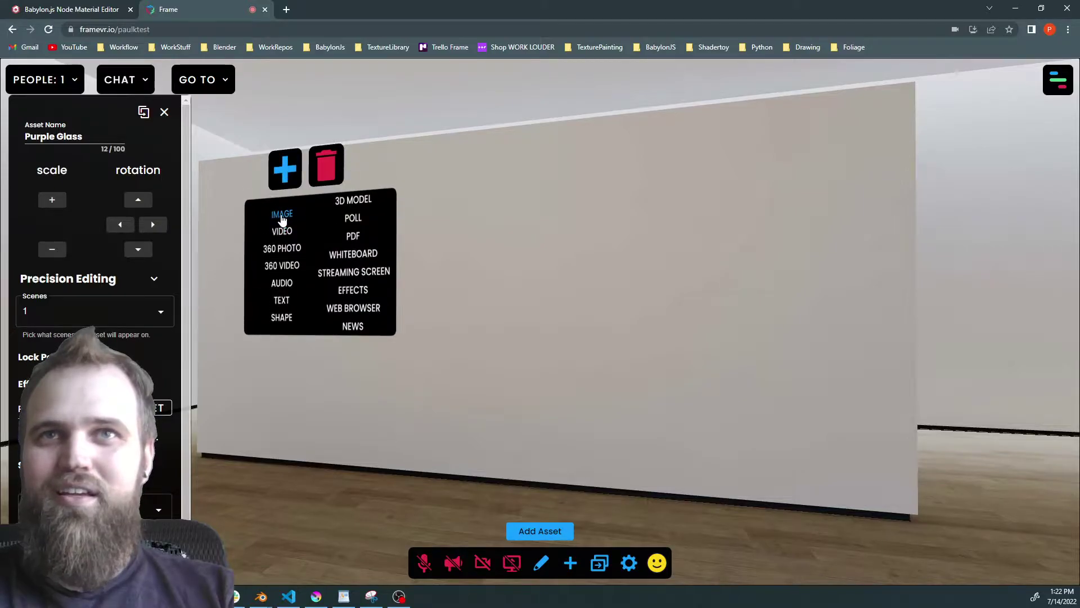
{"action": "left_click", "coordinate": [282, 217]}
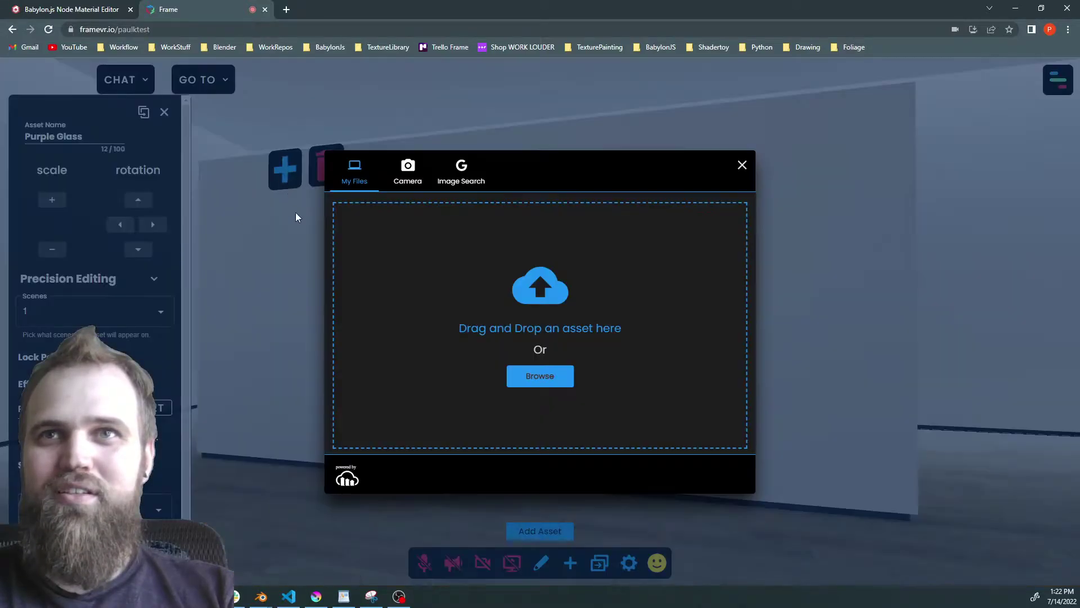
{"action": "left_click", "coordinate": [519, 376]}
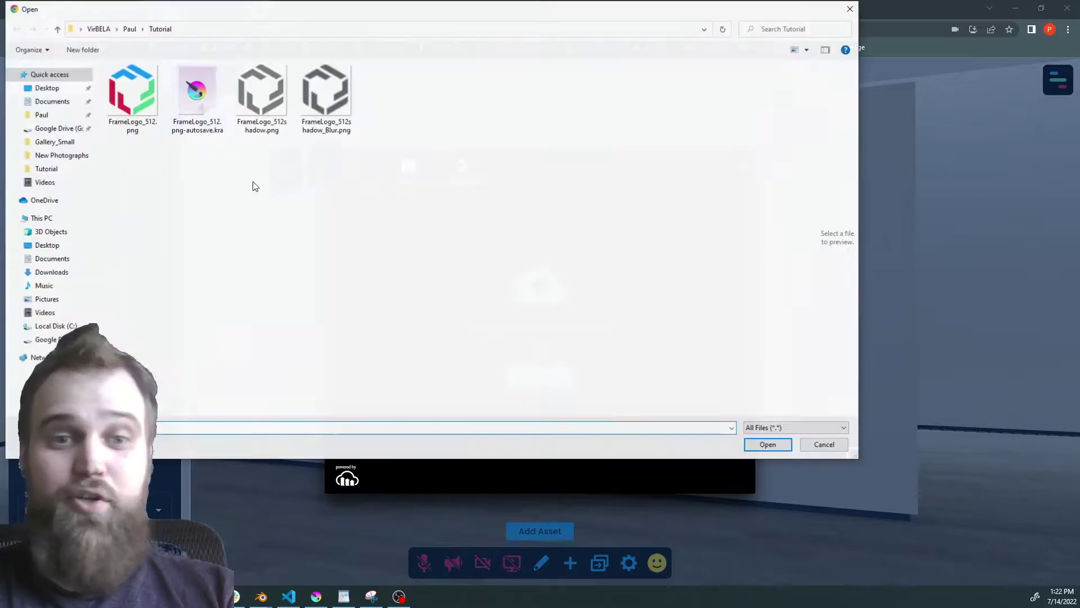
{"action": "left_click", "coordinate": [132, 95]}
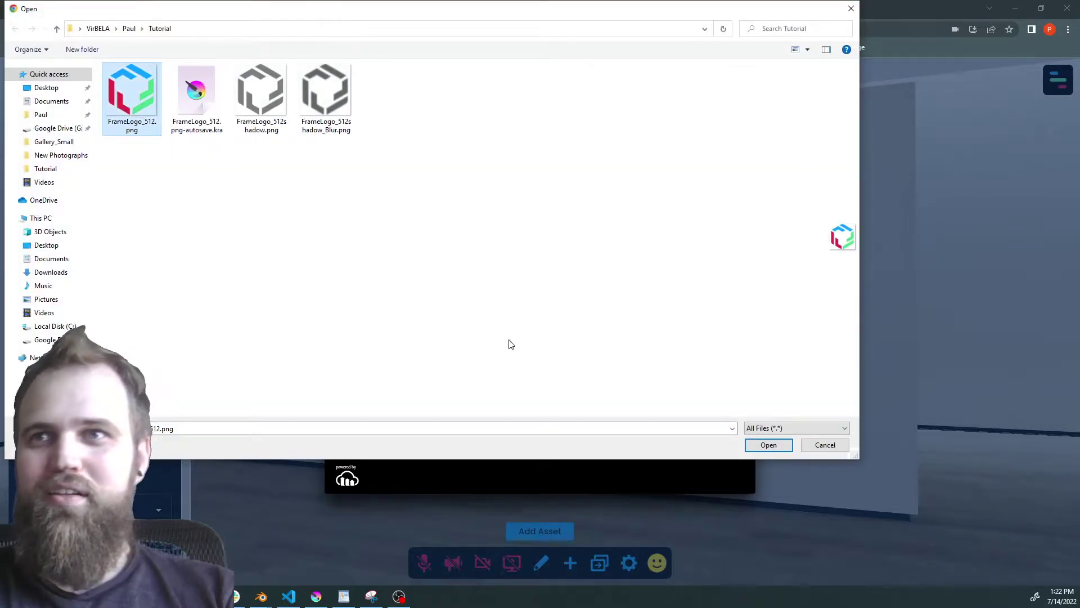
{"action": "left_click", "coordinate": [757, 445]}
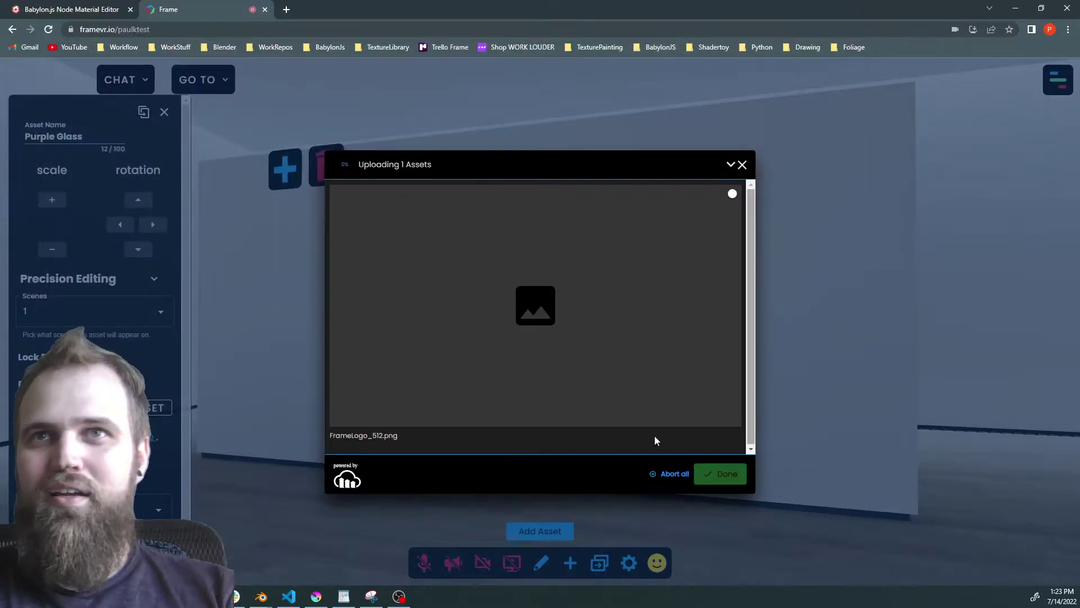
{"action": "left_click", "coordinate": [721, 473]}
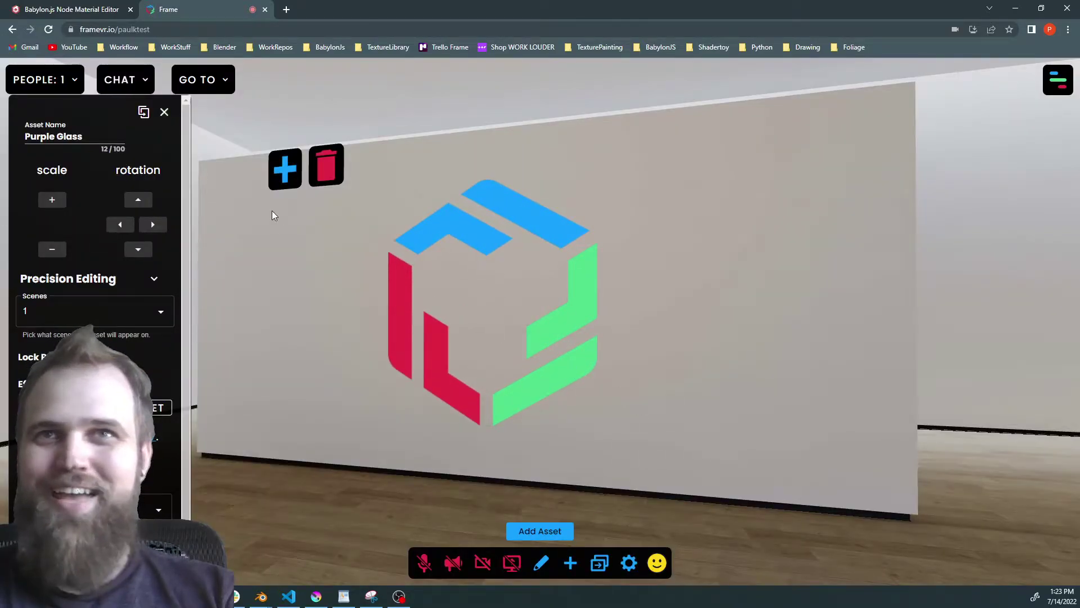
- Select the new logo image and pull it slightly forward, away from the wall
{"action": "left_click", "coordinate": [440, 238]}
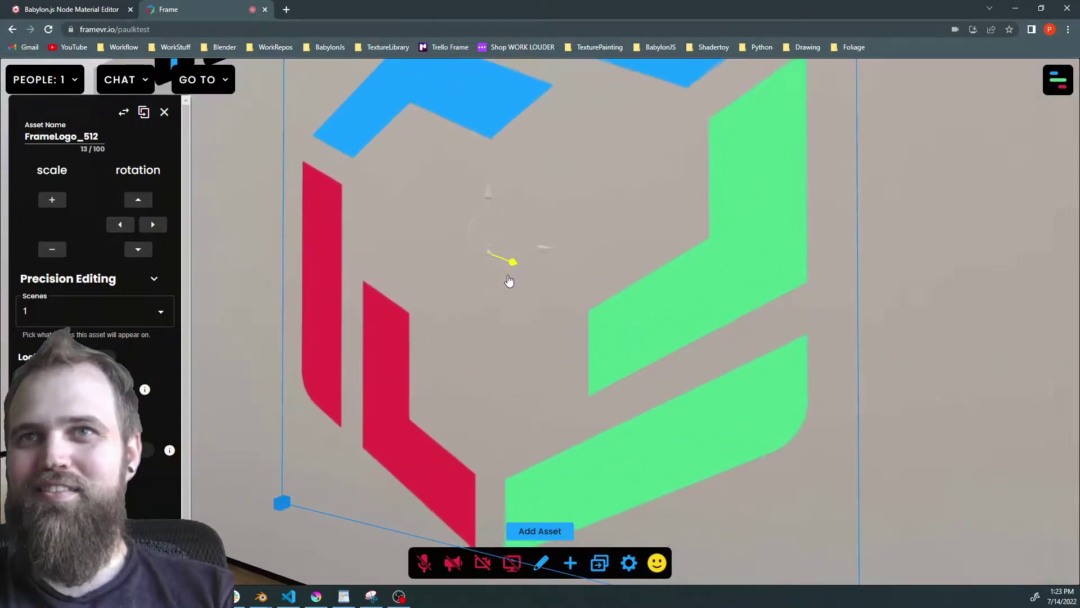
{"action": "scroll", "coordinate": [509, 282], "scroll_direction": "down", "scroll_amount": 5}
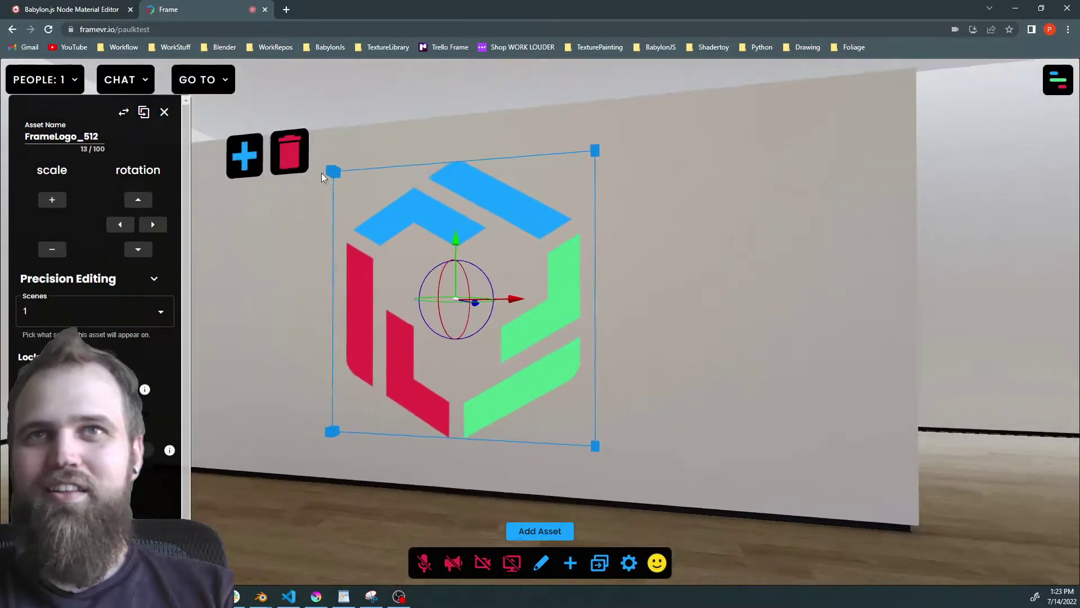
- Upload FrameLogo_512shadow_Blur.png as another image on the same wall, behind the logo
{"action": "left_click", "coordinate": [292, 163]}
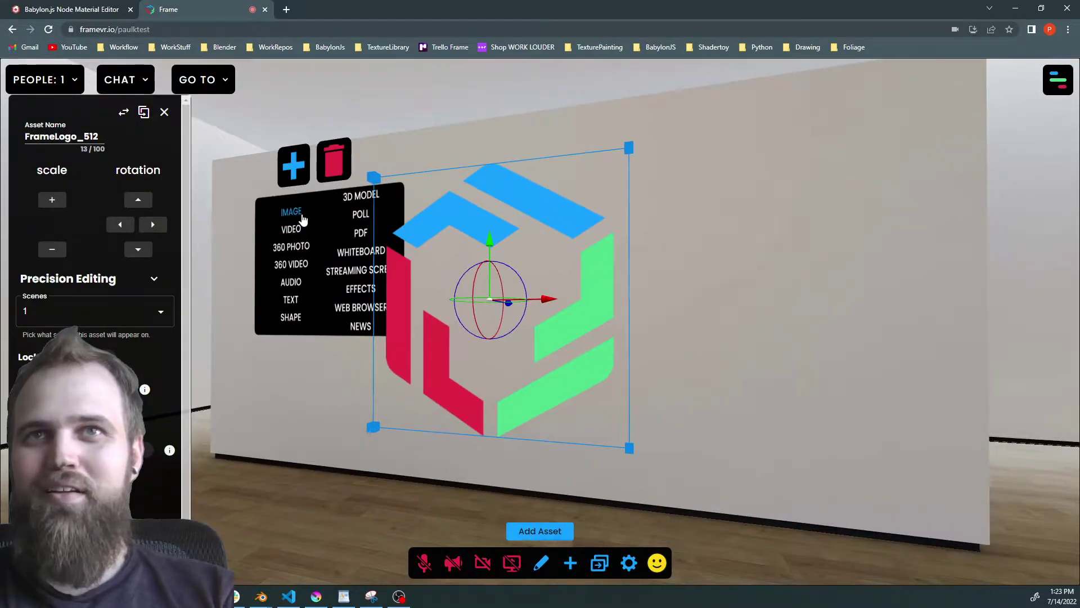
{"action": "left_click", "coordinate": [291, 212]}
{"action": "left_click", "coordinate": [547, 381]}
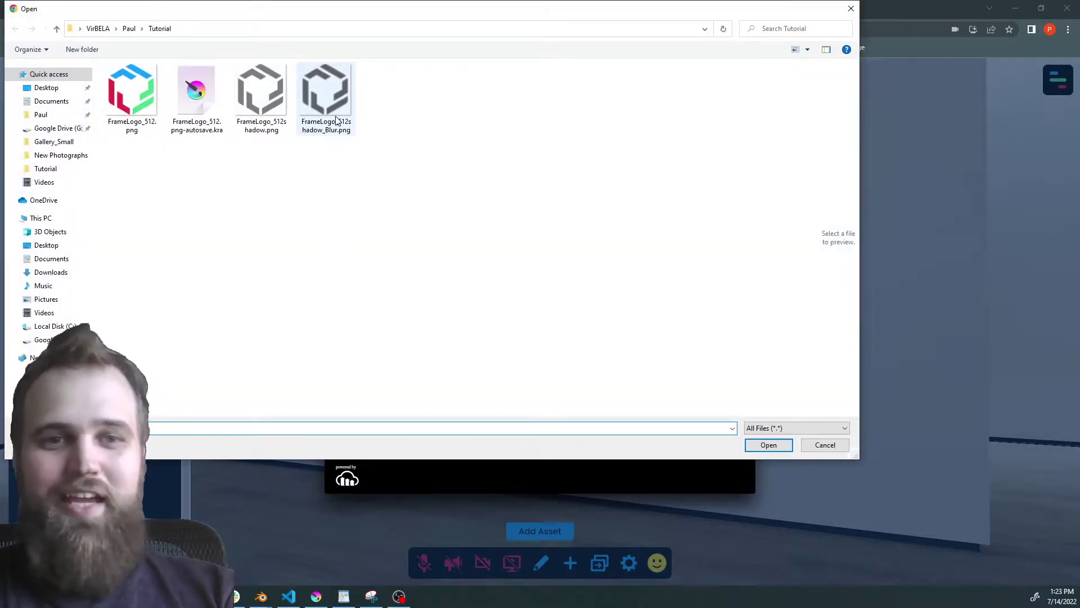
{"action": "left_click", "coordinate": [336, 120]}
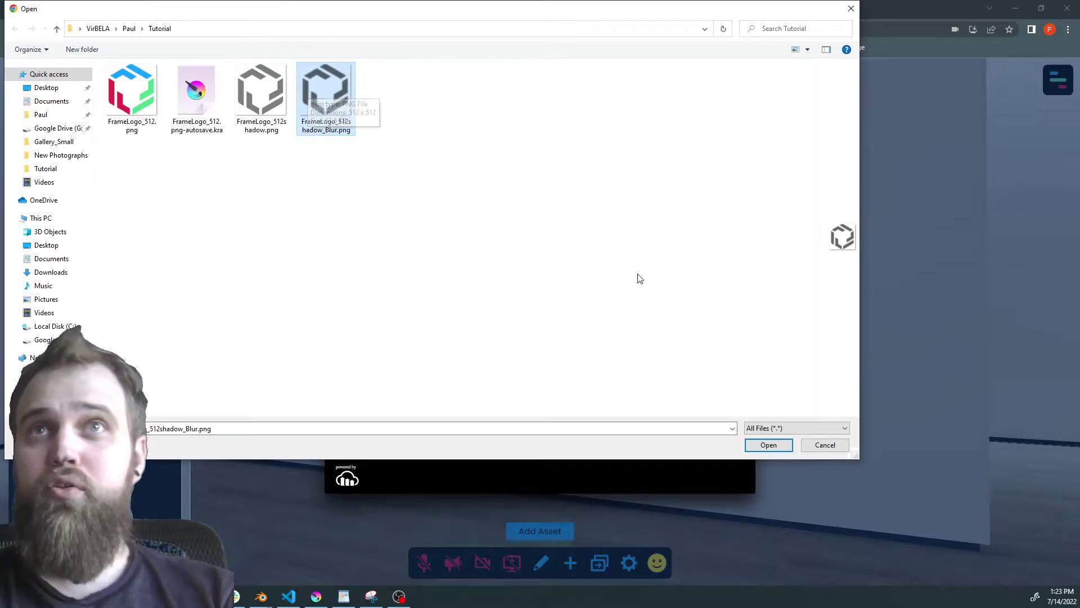
{"action": "left_click", "coordinate": [770, 445]}
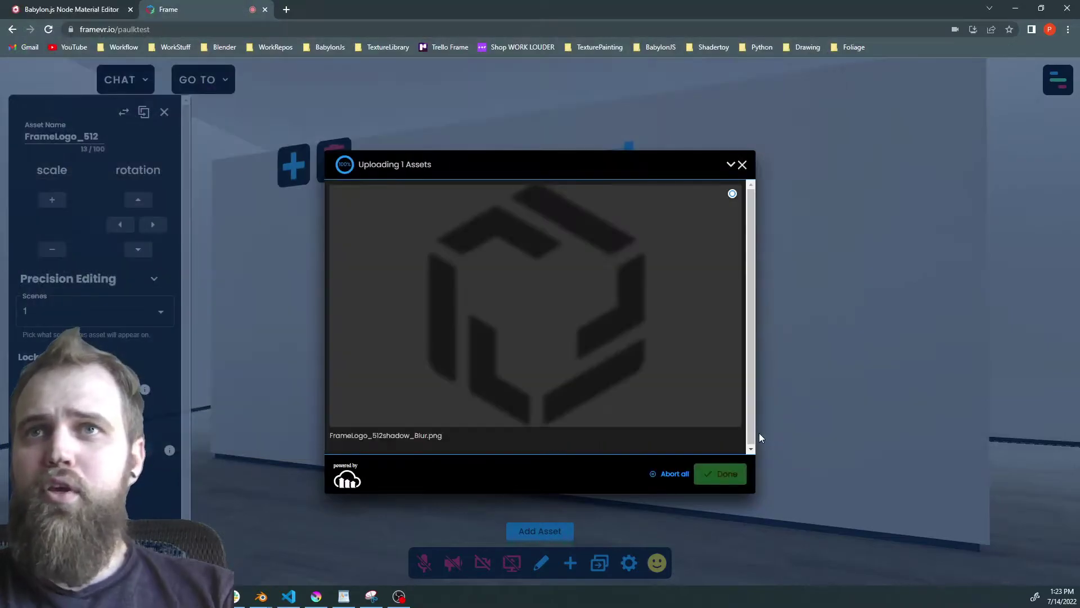
{"action": "left_click", "coordinate": [731, 472]}
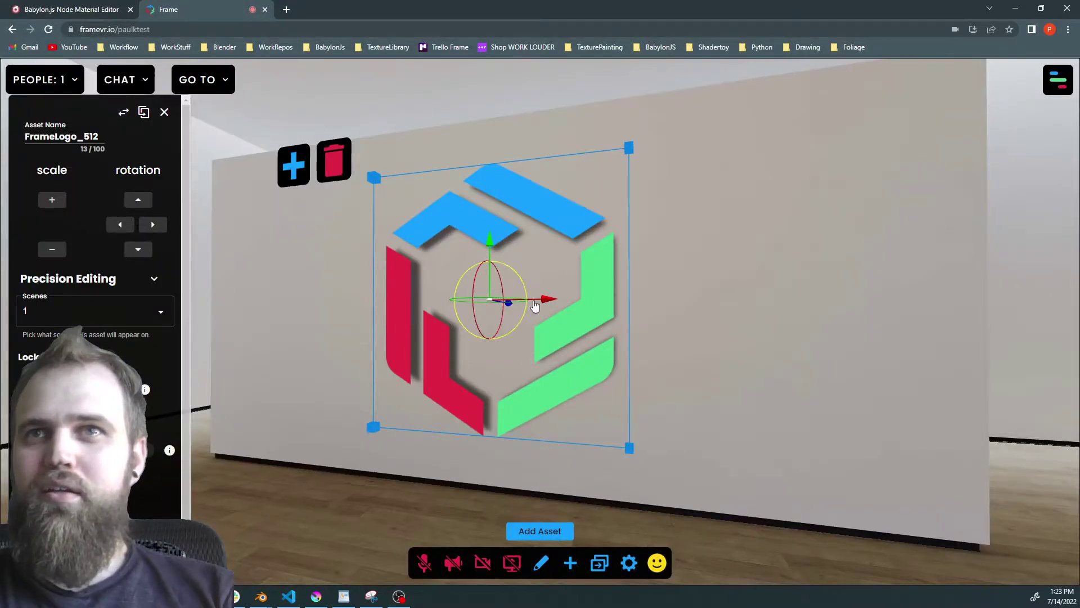
- Nudge the FrameLogo_512 image slightly sideways and up so it sits offset from its shadow
{"action": "left_click_drag", "start_coordinate": [542, 302], "coordinate": [530, 307]}
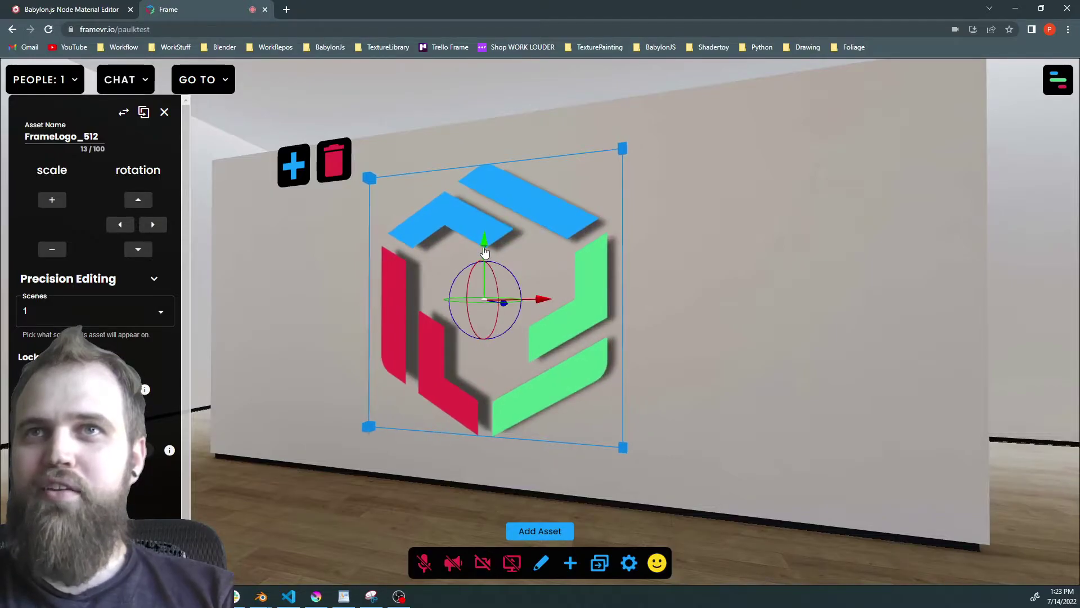
{"action": "left_click_drag", "start_coordinate": [481, 248], "coordinate": [486, 242]}
- Examine the raised logo and its blurred shadow on the wall from different angles
{"action": "key", "text": "d"}
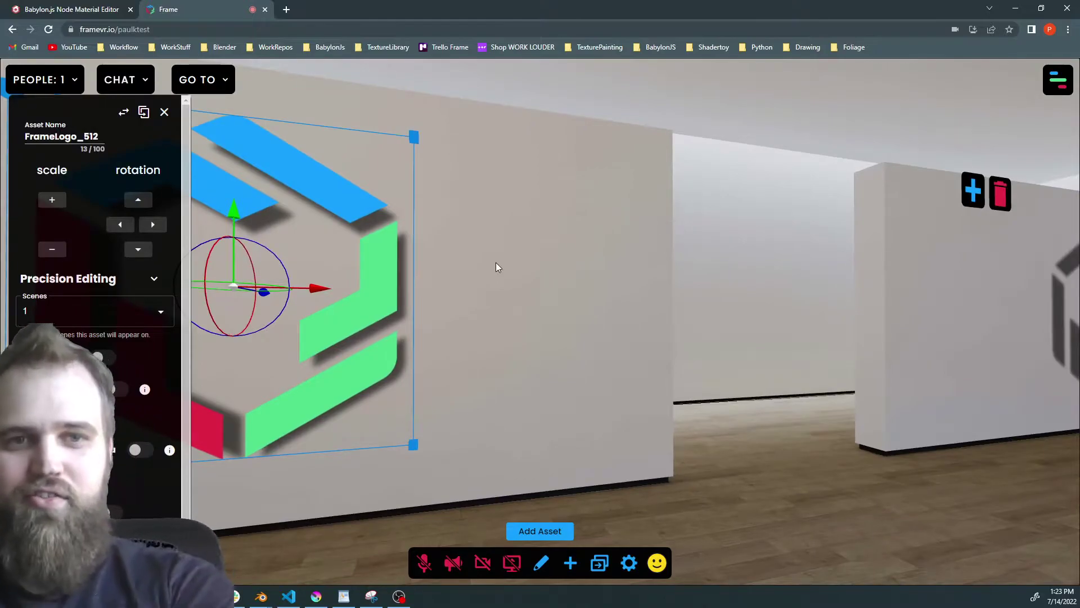
{"action": "key", "text": "a"}
{"action": "key", "text": "a"}
{"action": "key", "text": "s"}
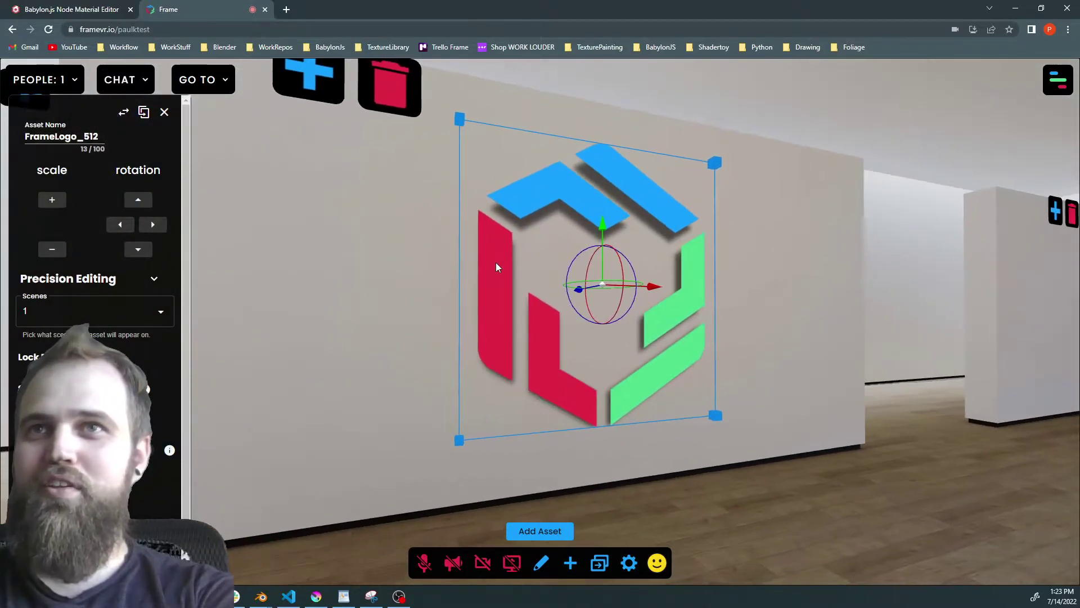
{"action": "key", "text": "d"}
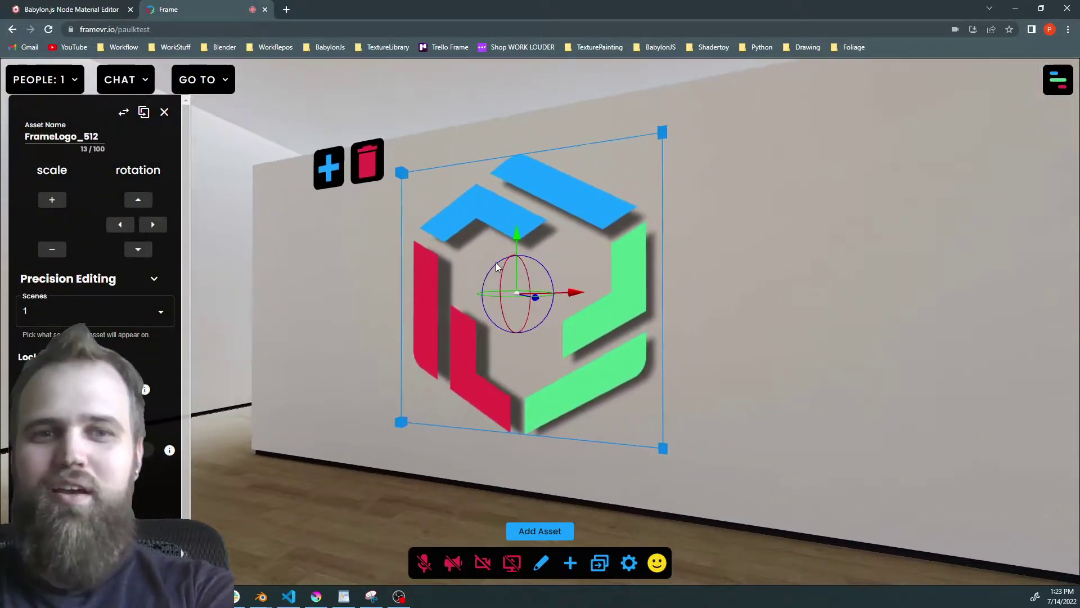
{"action": "key", "text": "a"}
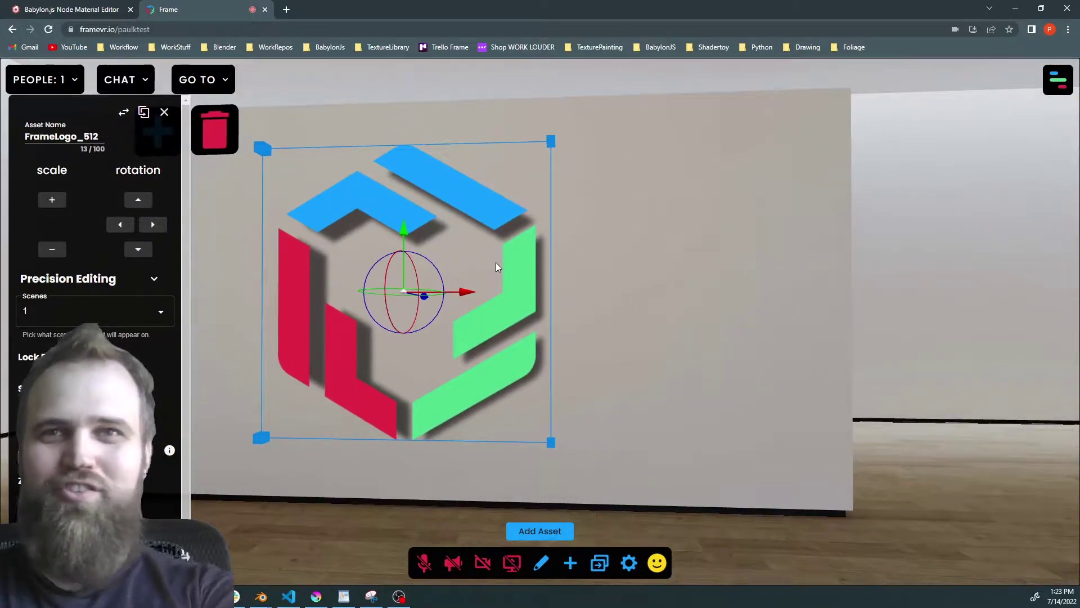
{"action": "key", "text": "a"}
{"action": "key", "text": "d"}
{"action": "key", "text": "a"}
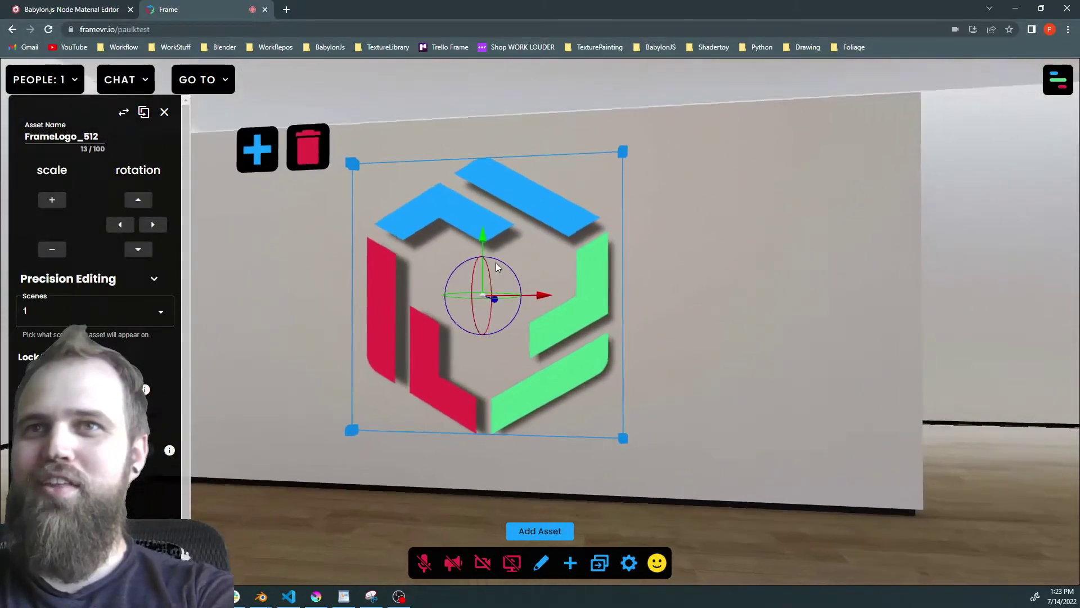
{"action": "key", "text": "d"}
{"action": "key", "text": "a"}
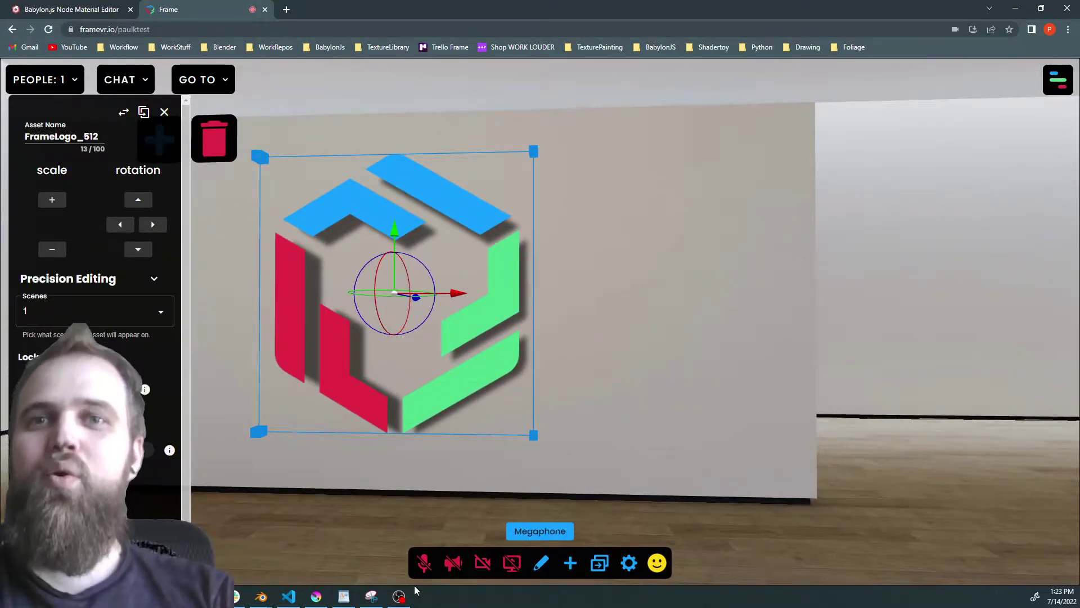
- Switch to Krita with FrameLogo_512.png open and resize its window so the canvas and dockers fit on screen
{"action": "left_click", "coordinate": [318, 596]}
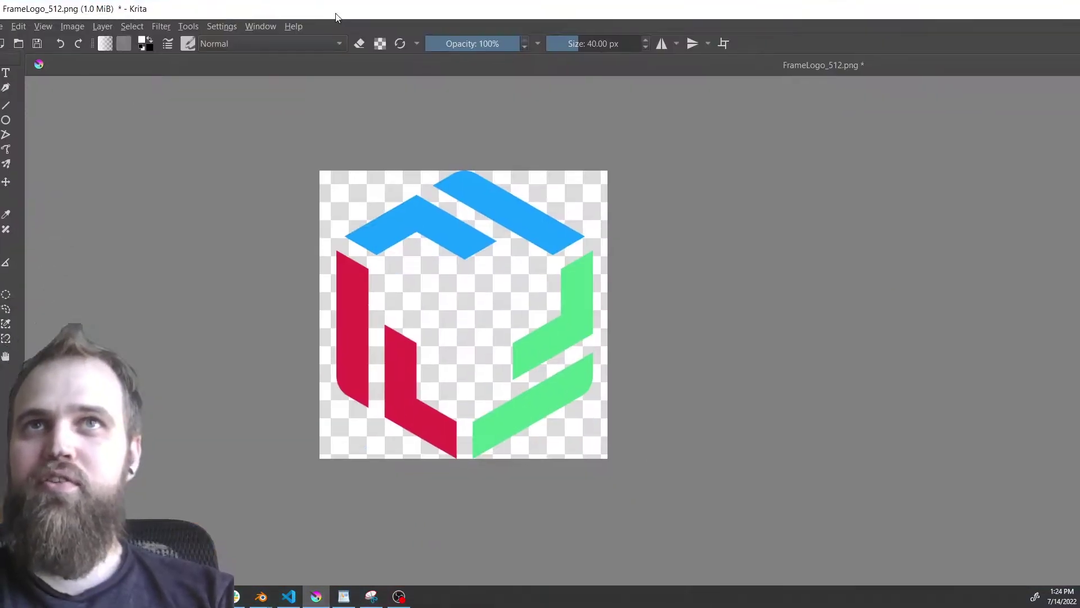
{"action": "left_click_drag", "start_coordinate": [337, 18], "coordinate": [1, 129]}
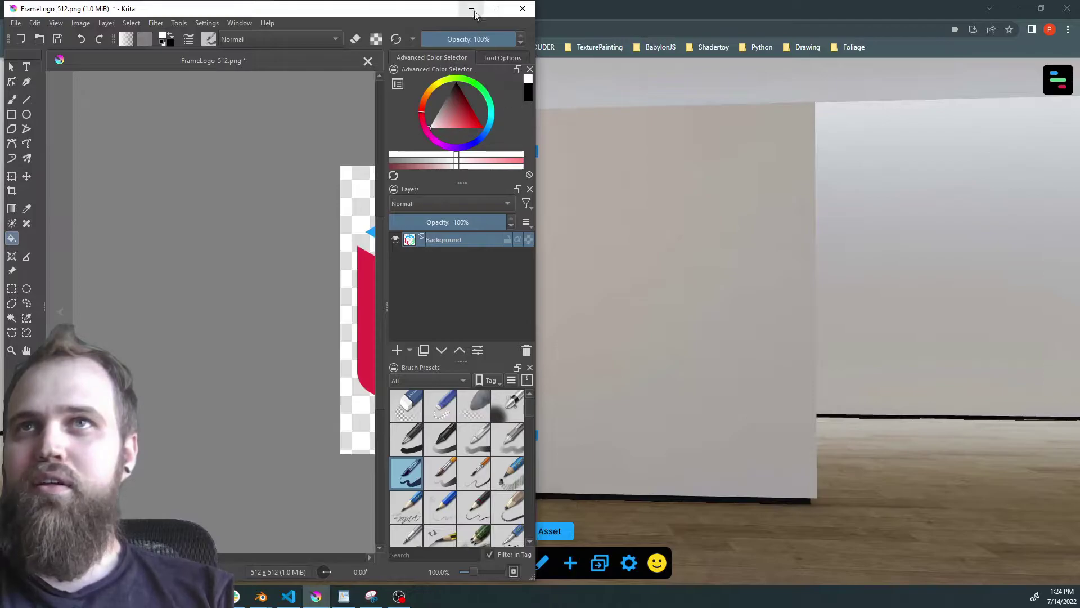
{"action": "left_click_drag", "start_coordinate": [538, 59], "coordinate": [1040, 57]}
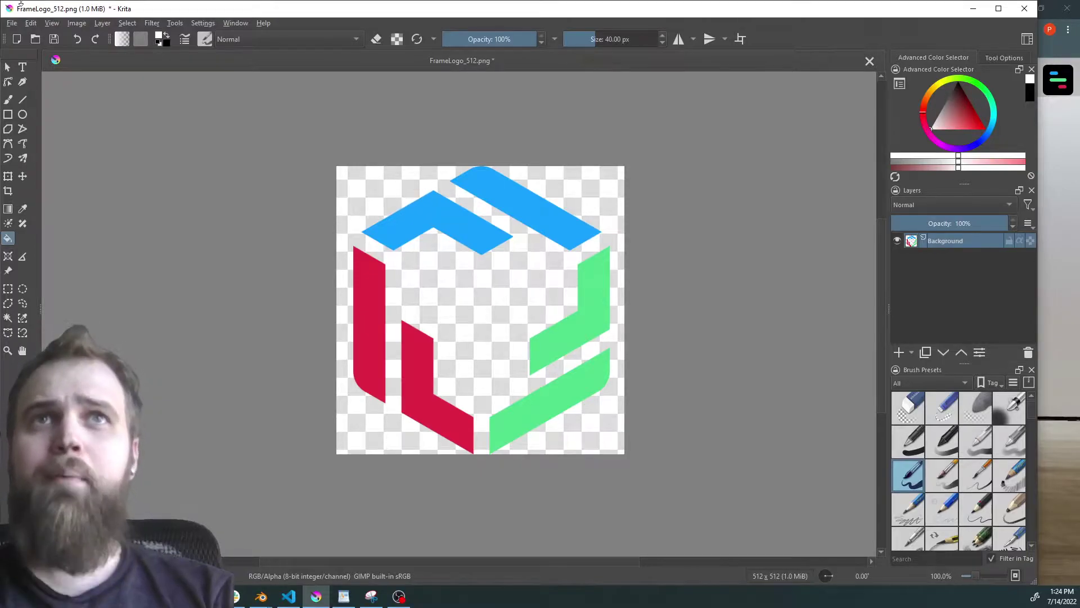
{"action": "left_click", "coordinate": [76, 24]}
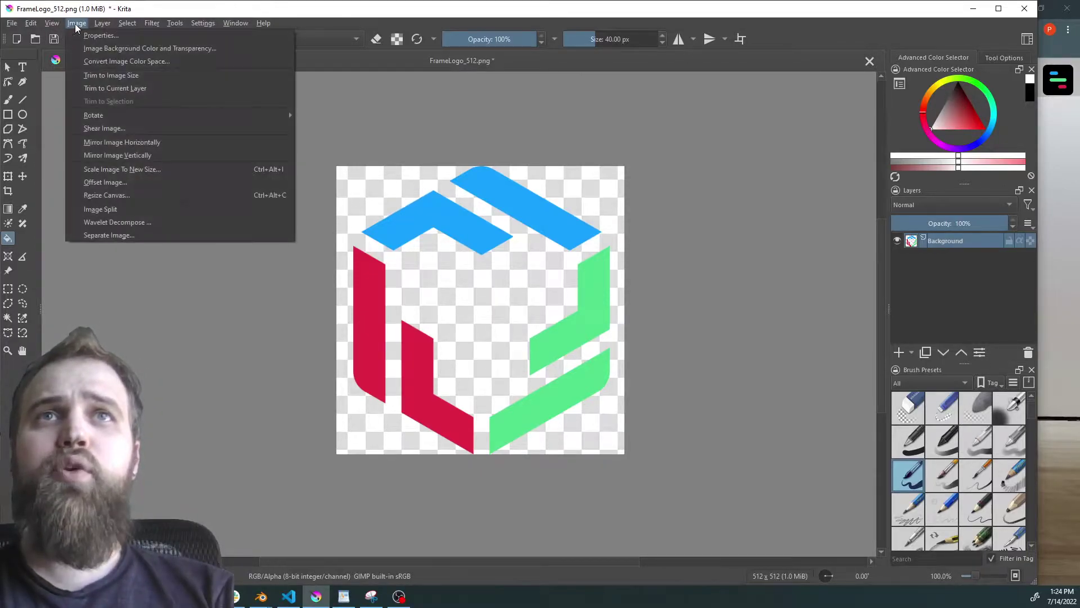
{"action": "mouse_move", "coordinate": [125, 27]}
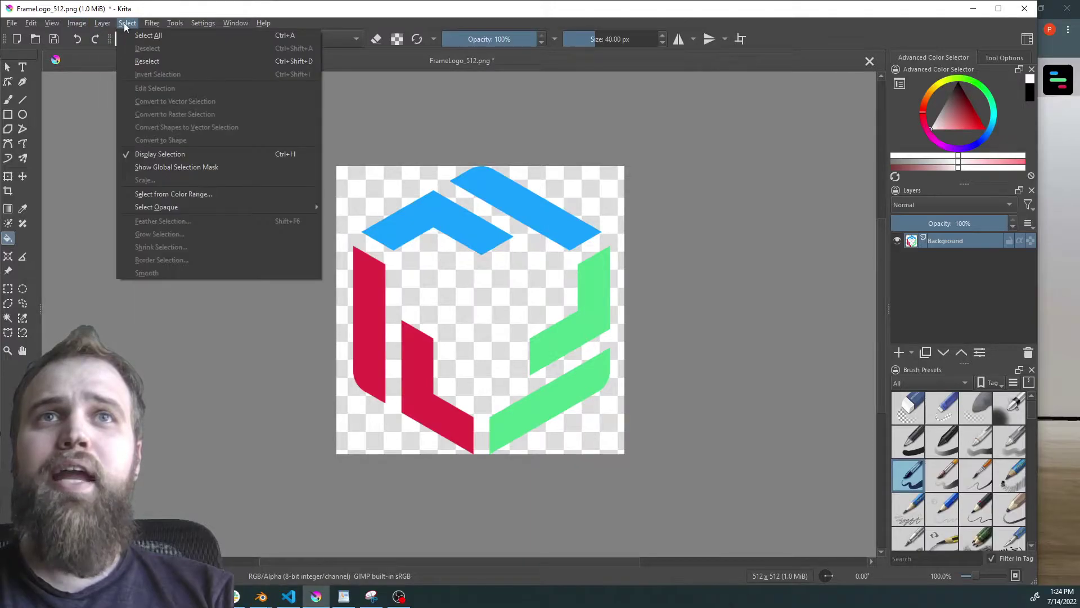
{"action": "left_click", "coordinate": [175, 197]}
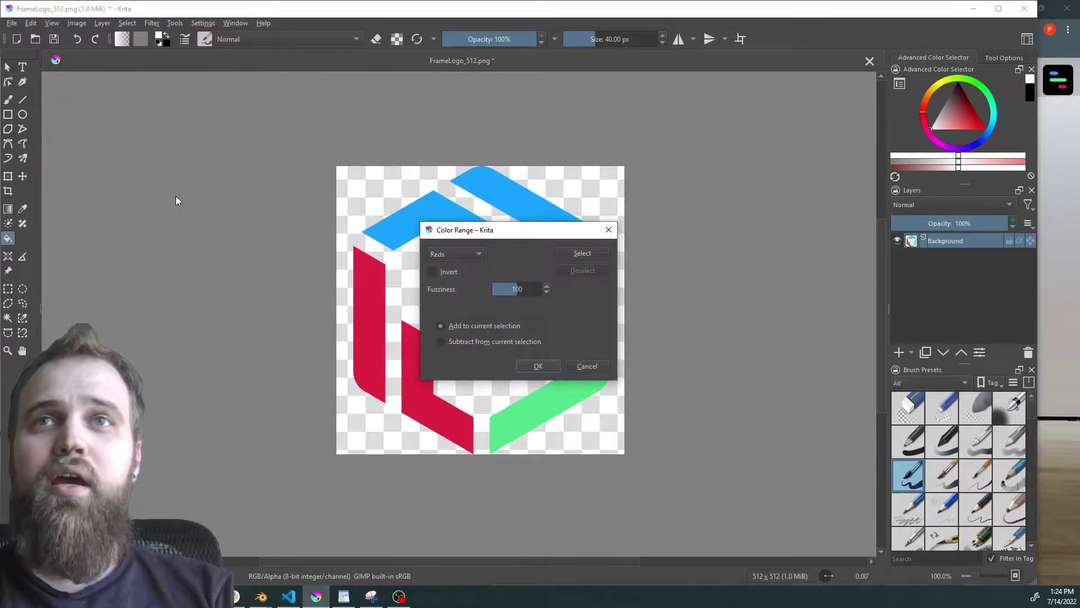
{"action": "left_click", "coordinate": [441, 255]}
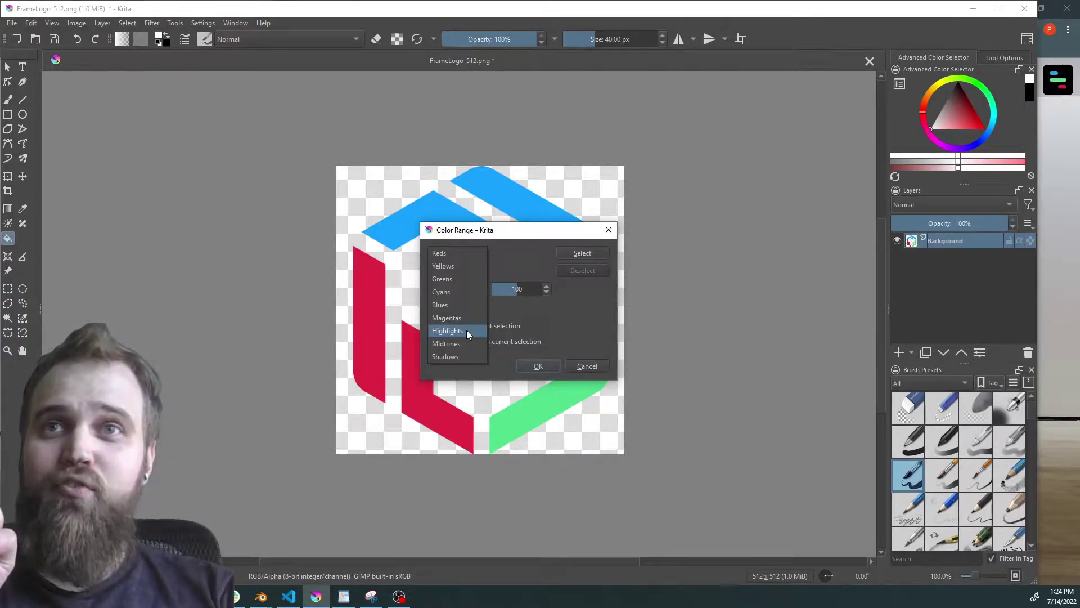
{"action": "left_click", "coordinate": [550, 369]}
{"action": "left_click", "coordinate": [596, 366]}
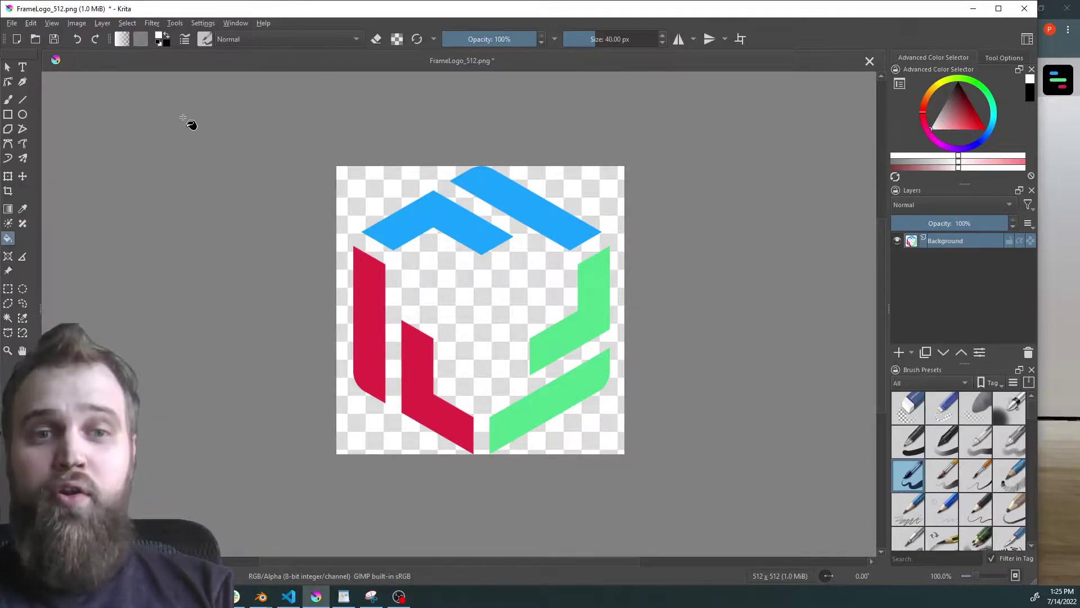
- Convert the image's color space to the Grayscale/Alpha model in the image properties
{"action": "left_click", "coordinate": [197, 25]}
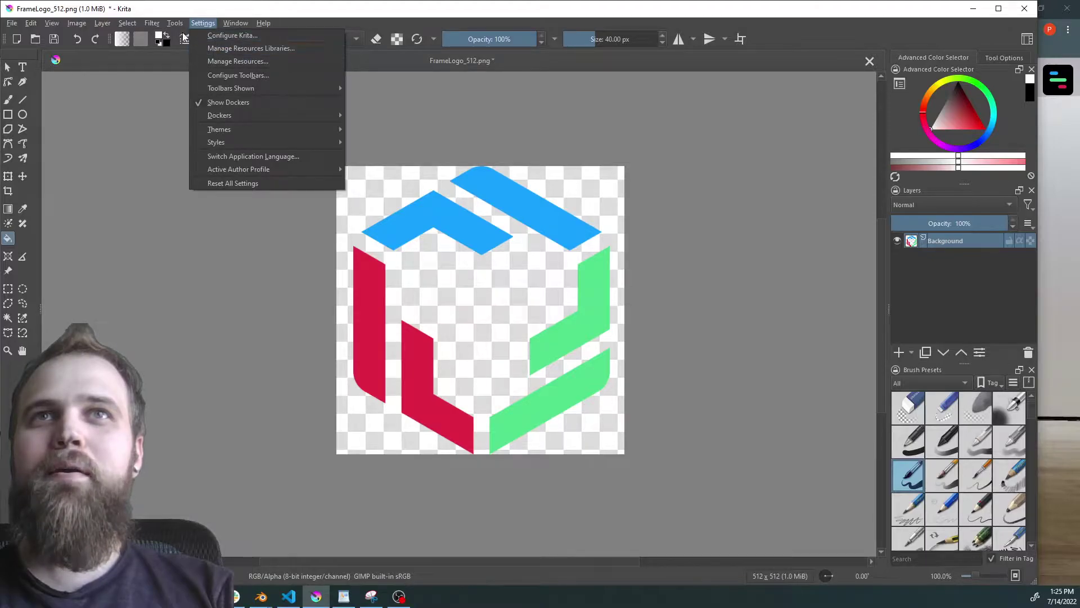
{"action": "left_click", "coordinate": [90, 36]}
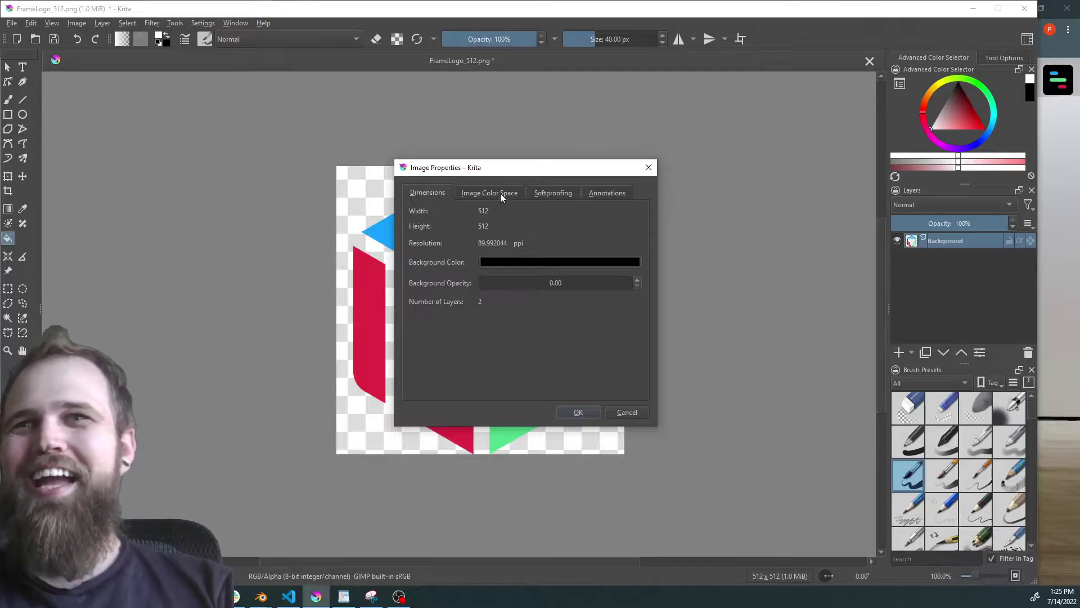
{"action": "left_click", "coordinate": [501, 194]}
{"action": "left_click", "coordinate": [495, 220]}
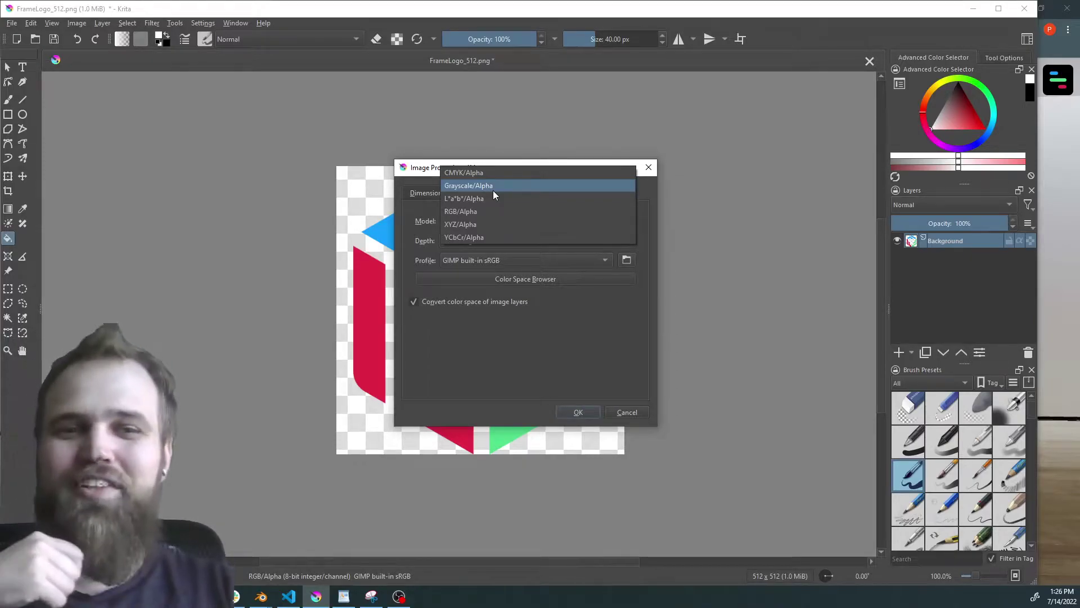
{"action": "left_click", "coordinate": [493, 190]}
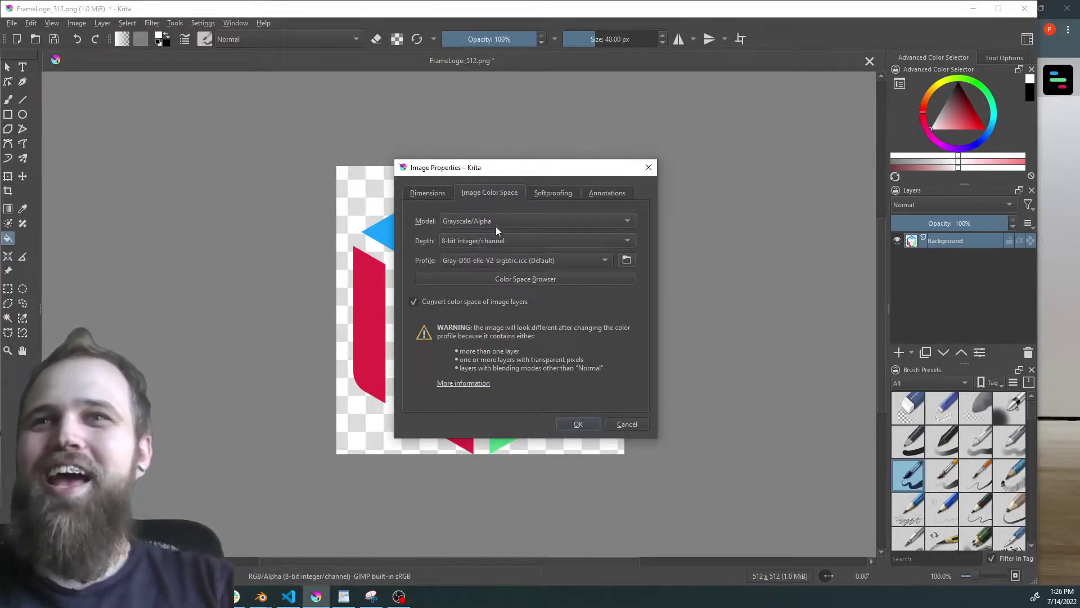
{"action": "left_click", "coordinate": [577, 424]}
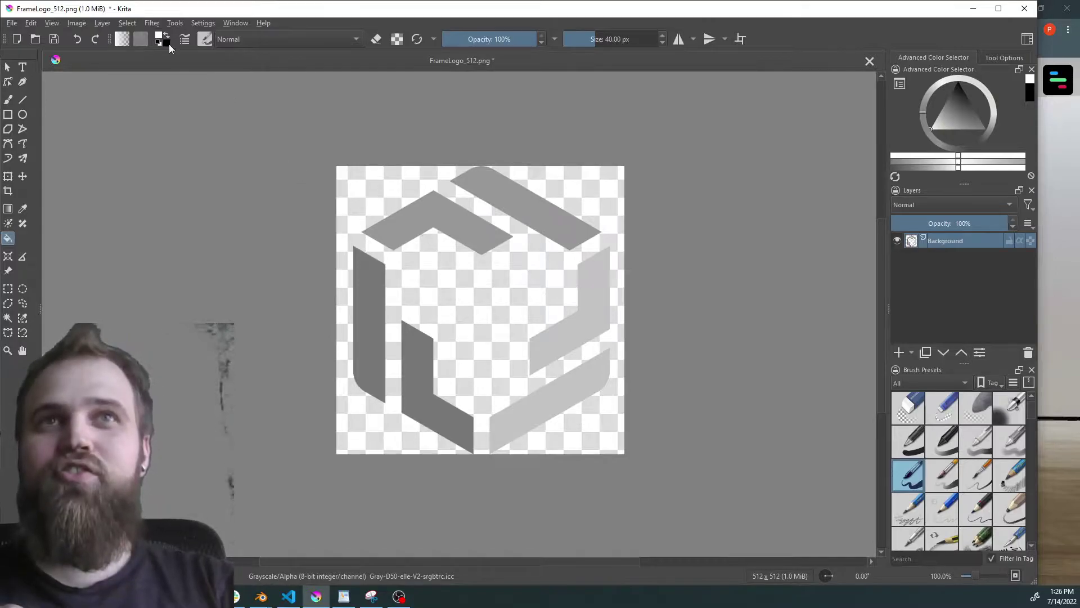
- Select all opaque pixels of the Background layer, replacing any existing selection
{"action": "left_click", "coordinate": [78, 24]}
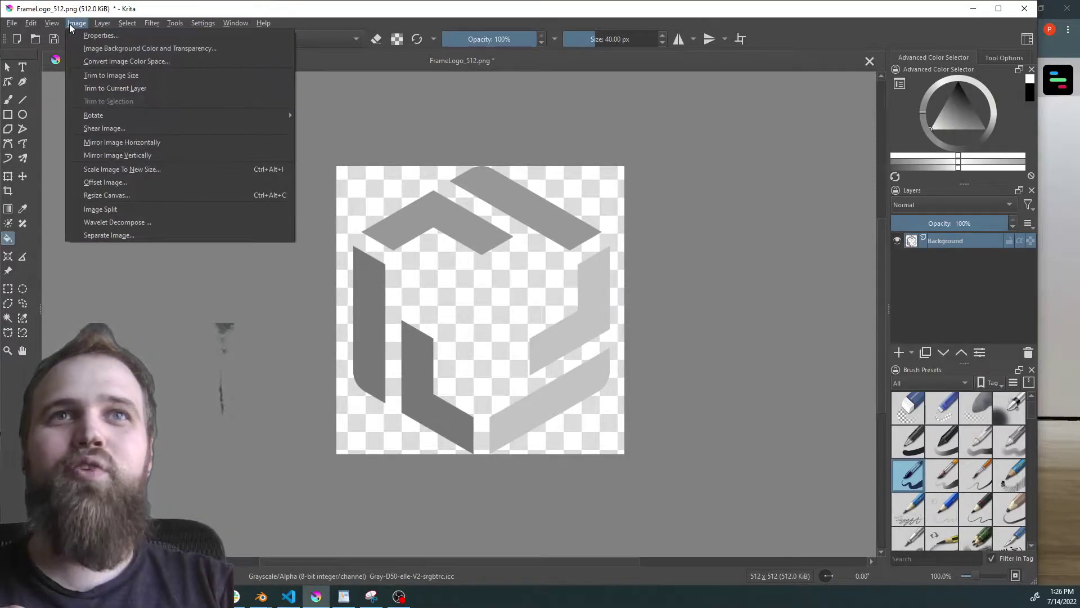
{"action": "mouse_move", "coordinate": [128, 23]}
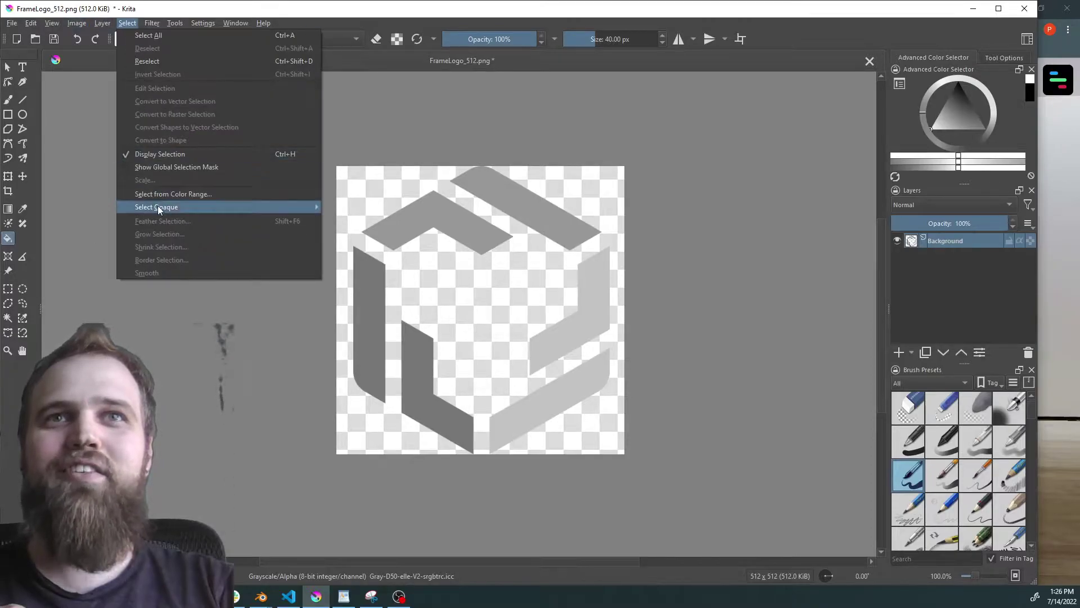
{"action": "mouse_move", "coordinate": [158, 207]}
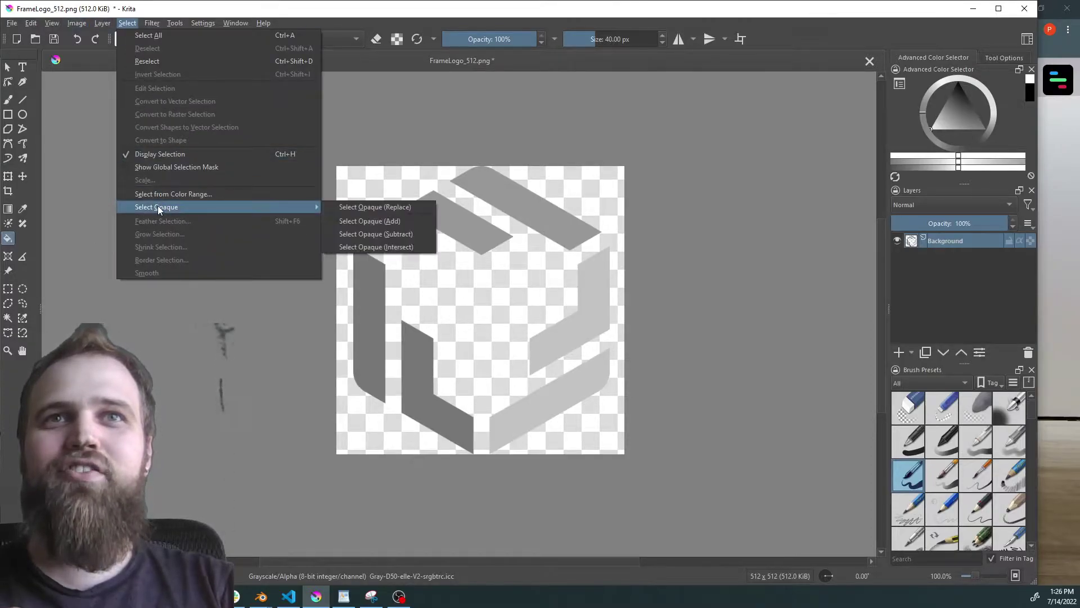
{"action": "left_click", "coordinate": [357, 207]}
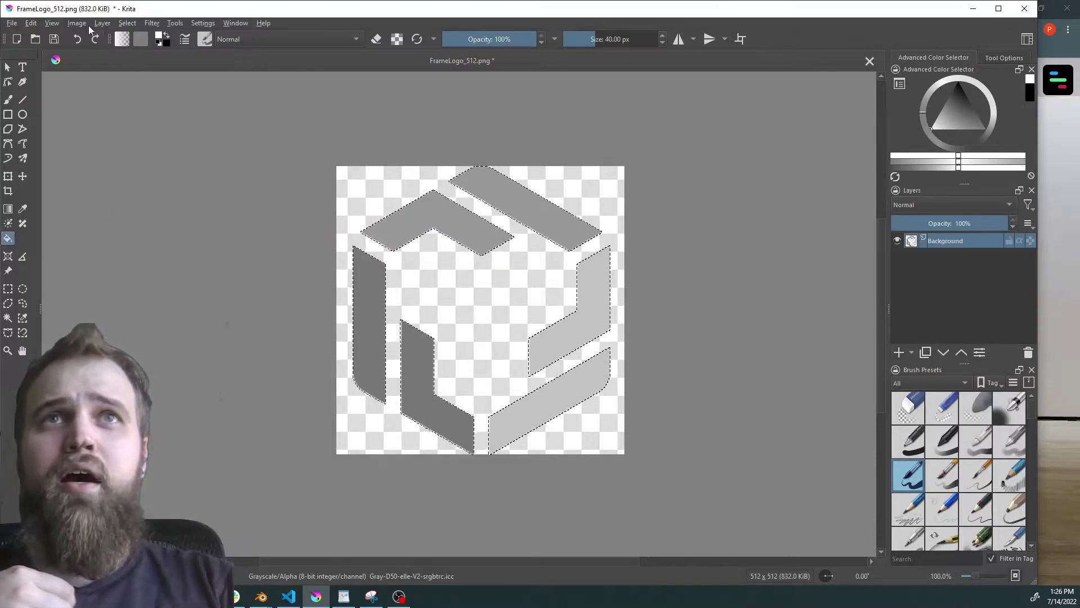
- Fill the selected logo shapes with the black background color and clear the selection
{"action": "left_click", "coordinate": [34, 24]}
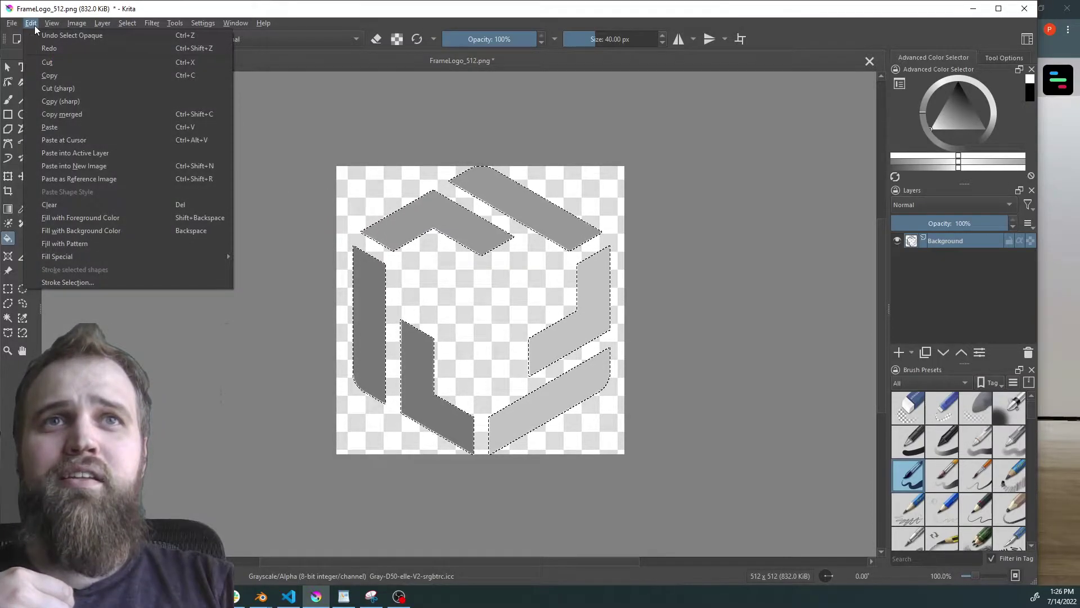
{"action": "left_click", "coordinate": [88, 217]}
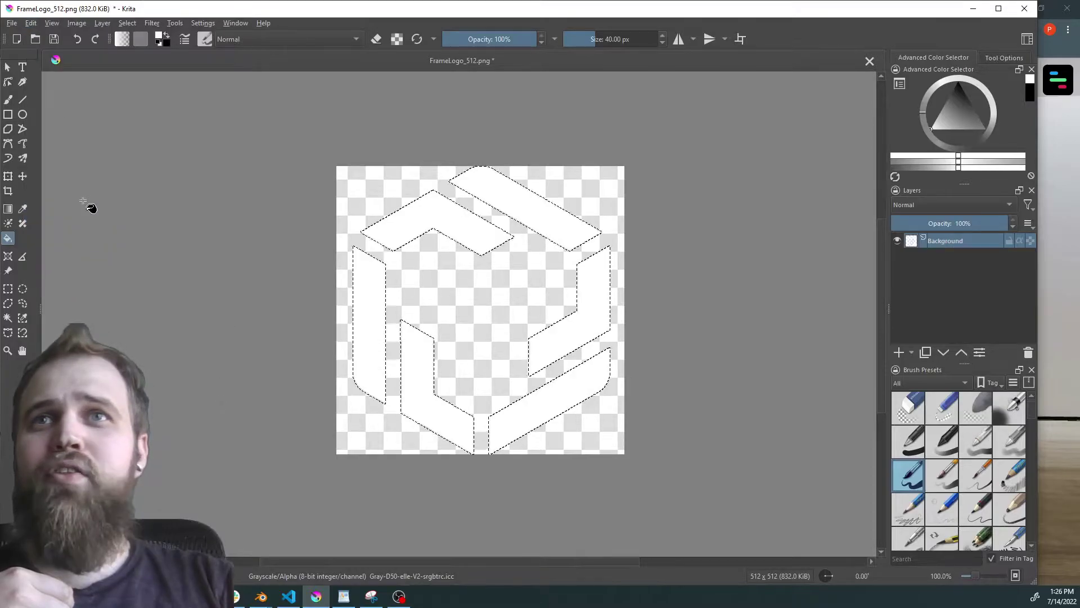
{"action": "left_click", "coordinate": [31, 23]}
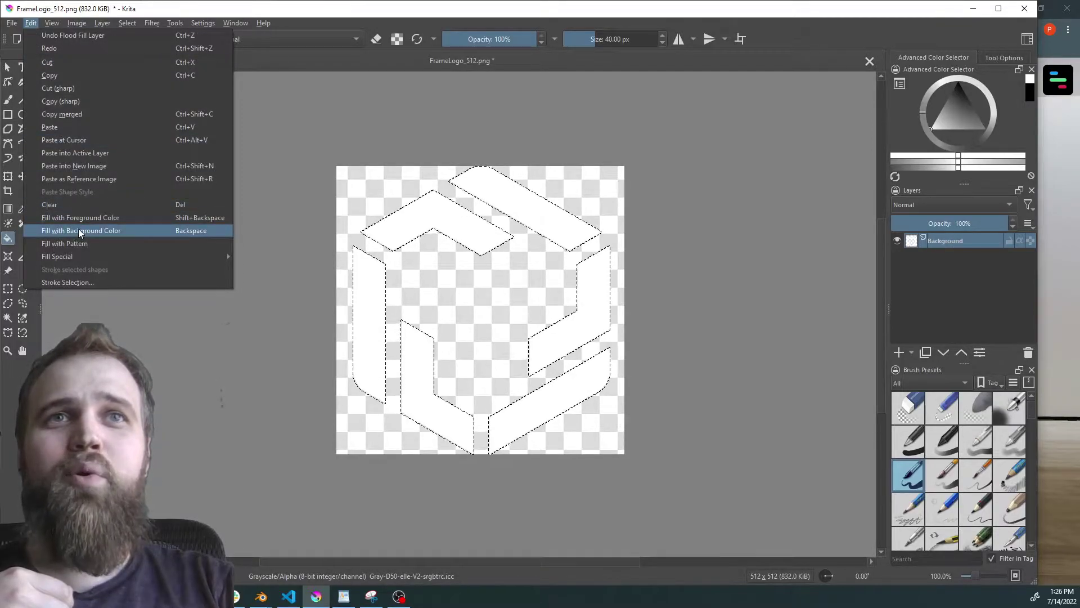
{"action": "left_click", "coordinate": [79, 231]}
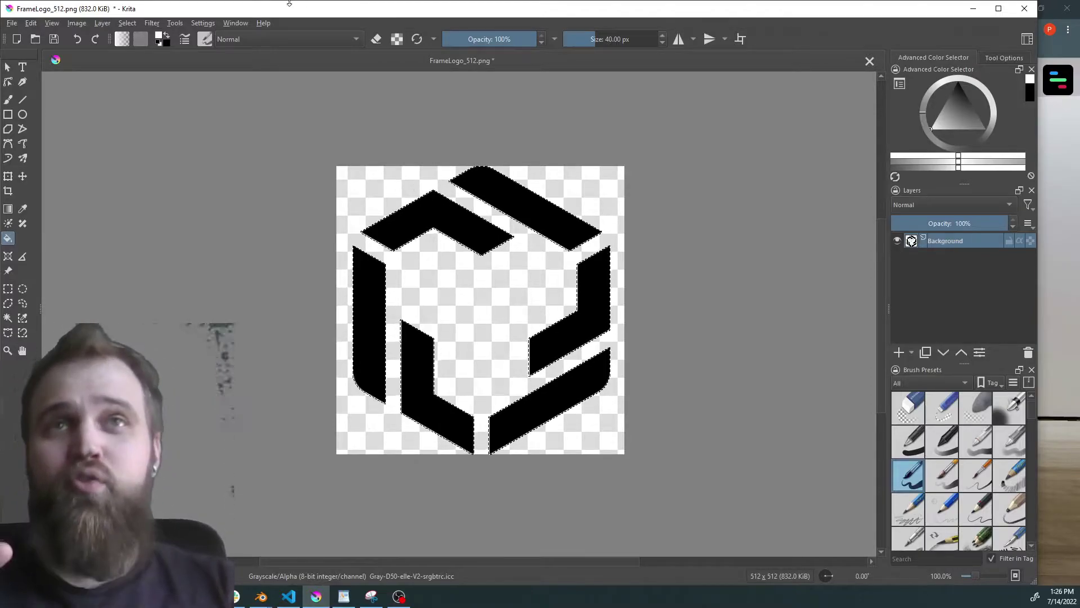
{"action": "left_click", "coordinate": [127, 23]}
{"action": "left_click", "coordinate": [140, 48]}
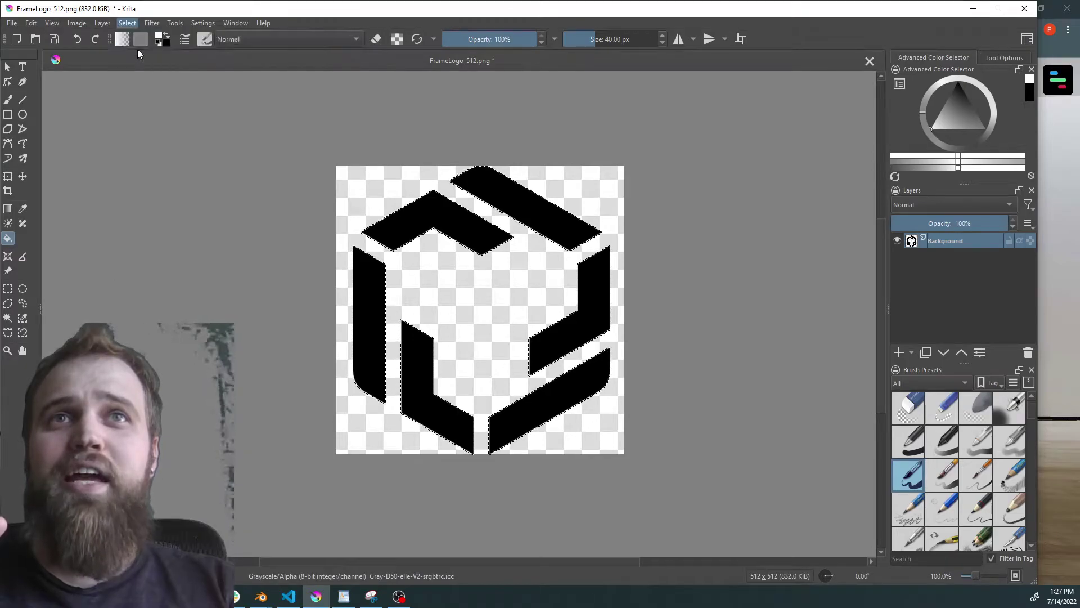
- Apply a Gaussian Blur to the black logo with horizontal and vertical radii of 21.04 px
{"action": "left_click", "coordinate": [149, 24]}
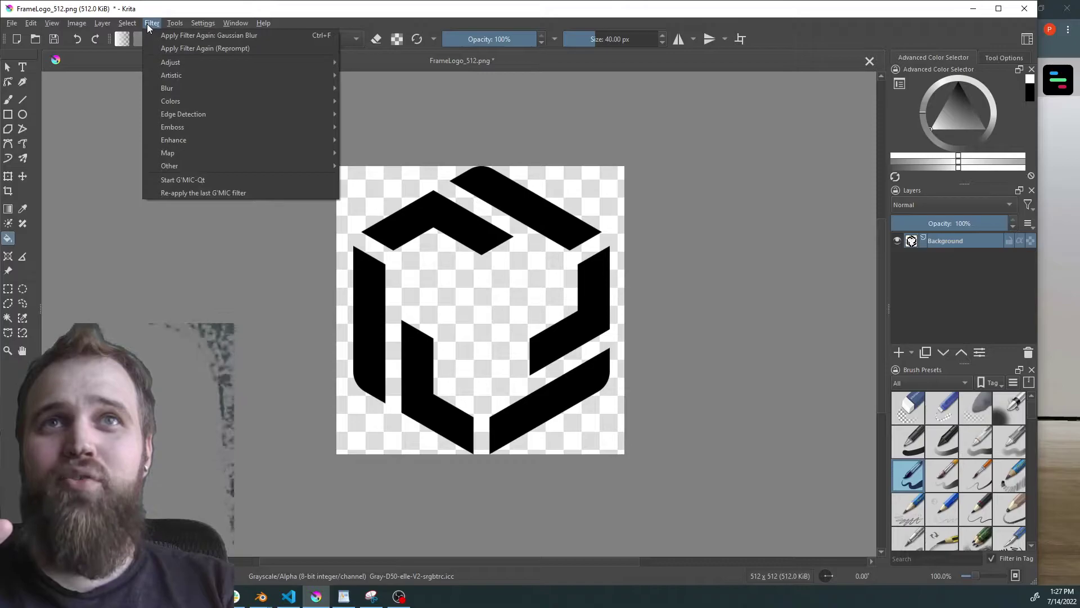
{"action": "mouse_move", "coordinate": [178, 86]}
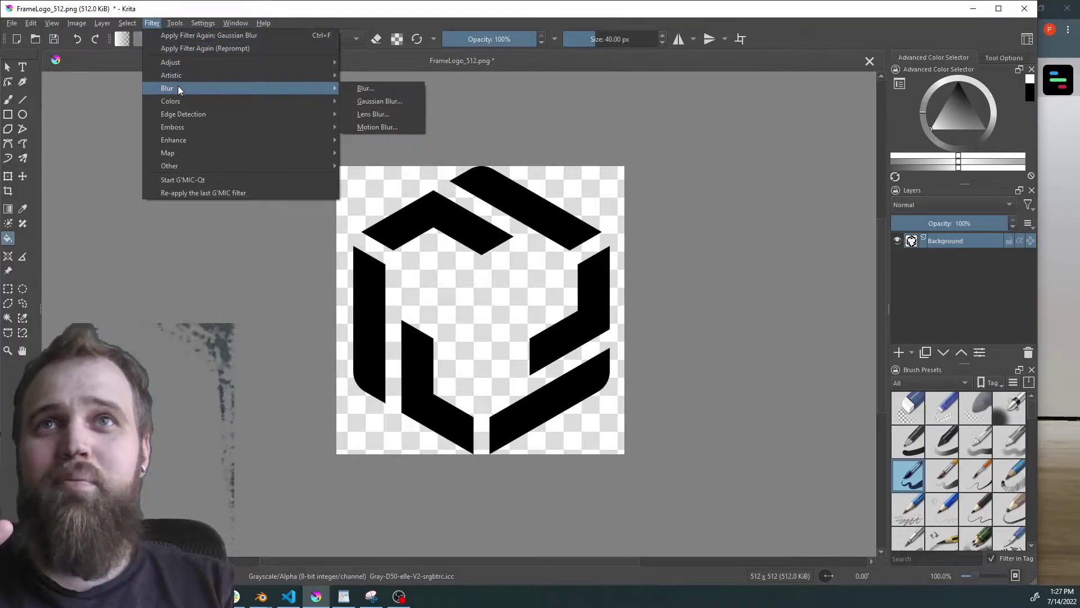
{"action": "left_click", "coordinate": [376, 103]}
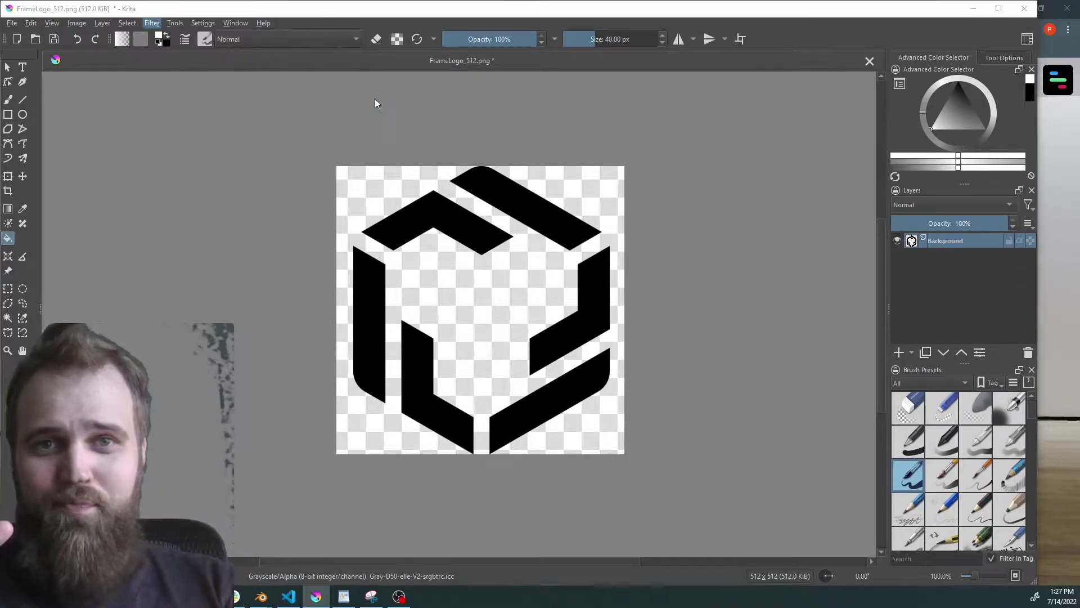
{"action": "mouse_move", "coordinate": [665, 262]}
{"action": "left_mouse_down"}
{"action": "mouse_move", "coordinate": [732, 259]}
{"action": "mouse_move", "coordinate": [638, 263]}
{"action": "mouse_move", "coordinate": [684, 262]}
{"action": "left_mouse_up"}
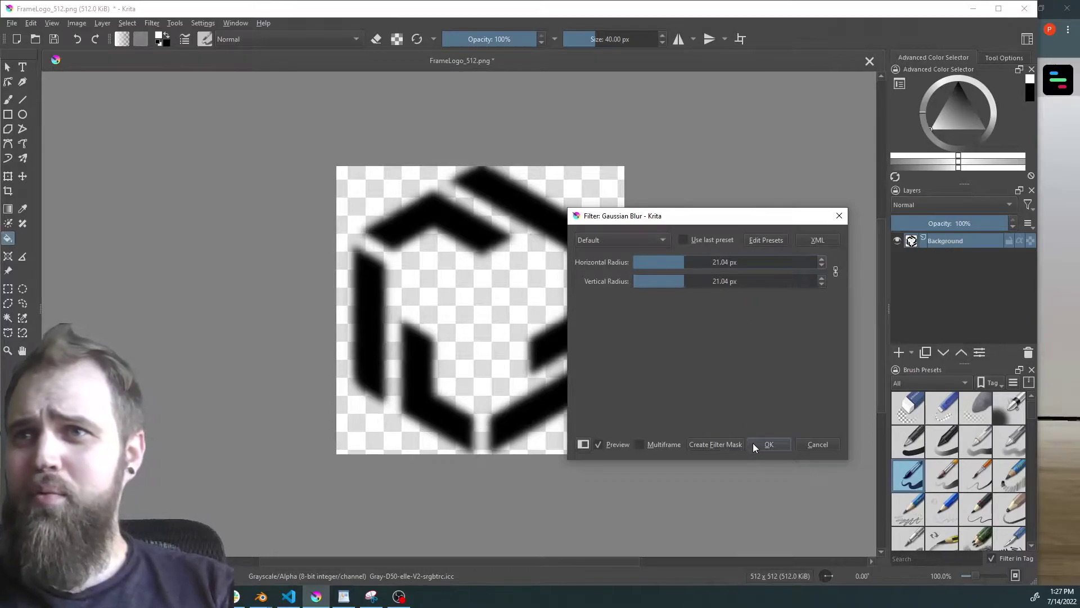
{"action": "left_click", "coordinate": [769, 444]}
- Lower the Background layer's opacity to 53% and return to the Frame gallery in the browser
{"action": "left_click", "coordinate": [954, 223]}
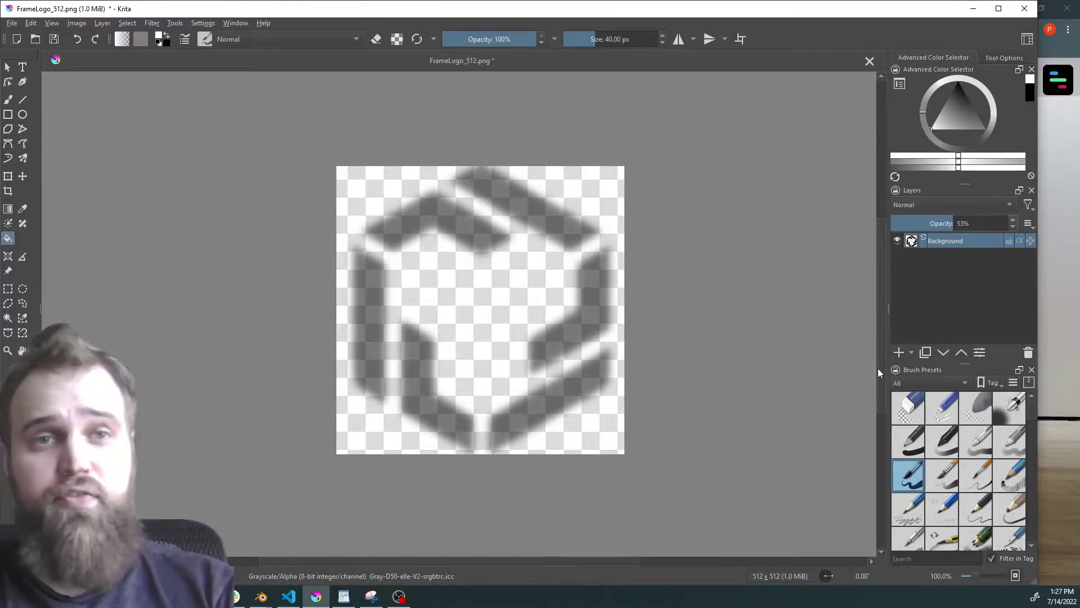
{"action": "left_click", "coordinate": [977, 9]}
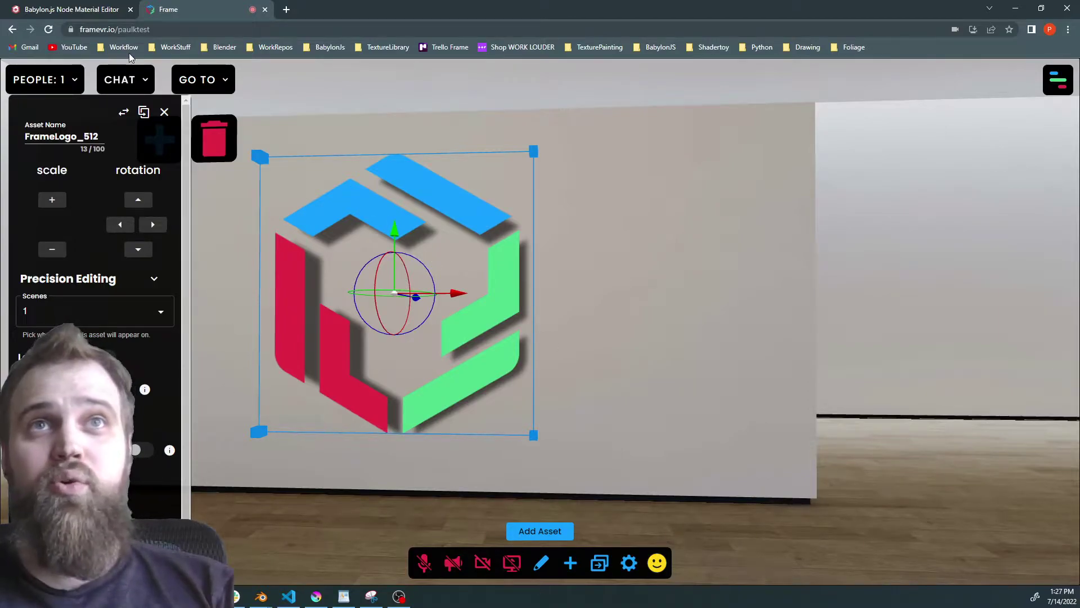
{"action": "left_click", "coordinate": [95, 17]}
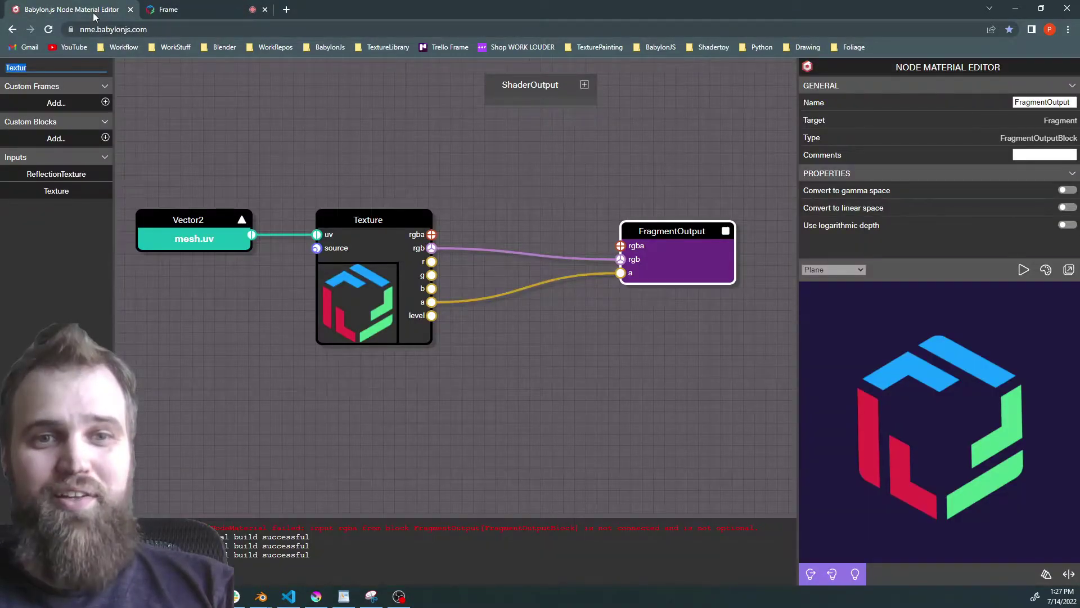
{"action": "left_click", "coordinate": [392, 219]}
{"action": "key", "text": "Delete"}
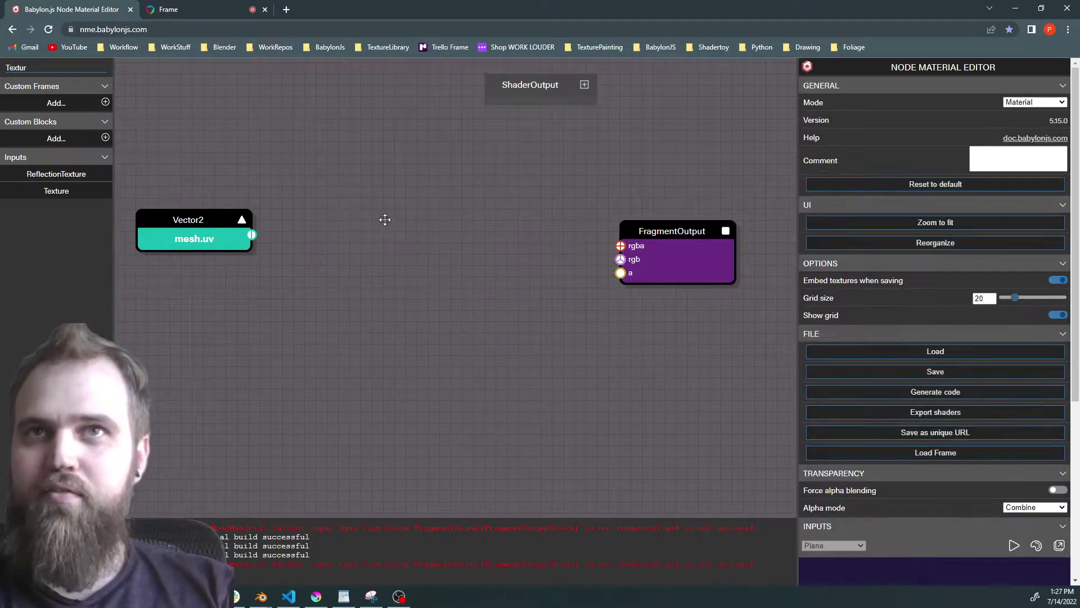
{"action": "double_click", "coordinate": [538, 80]}
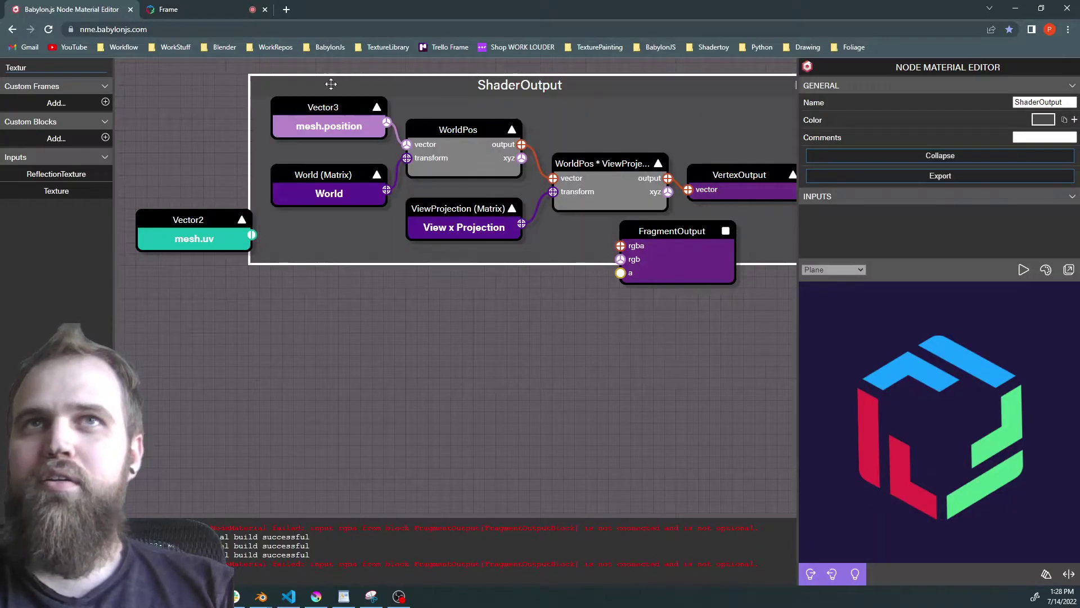
- Open a new browser tab and load a fresh Node Material Editor from nme.babylonjs.com
{"action": "left_click", "coordinate": [287, 9]}
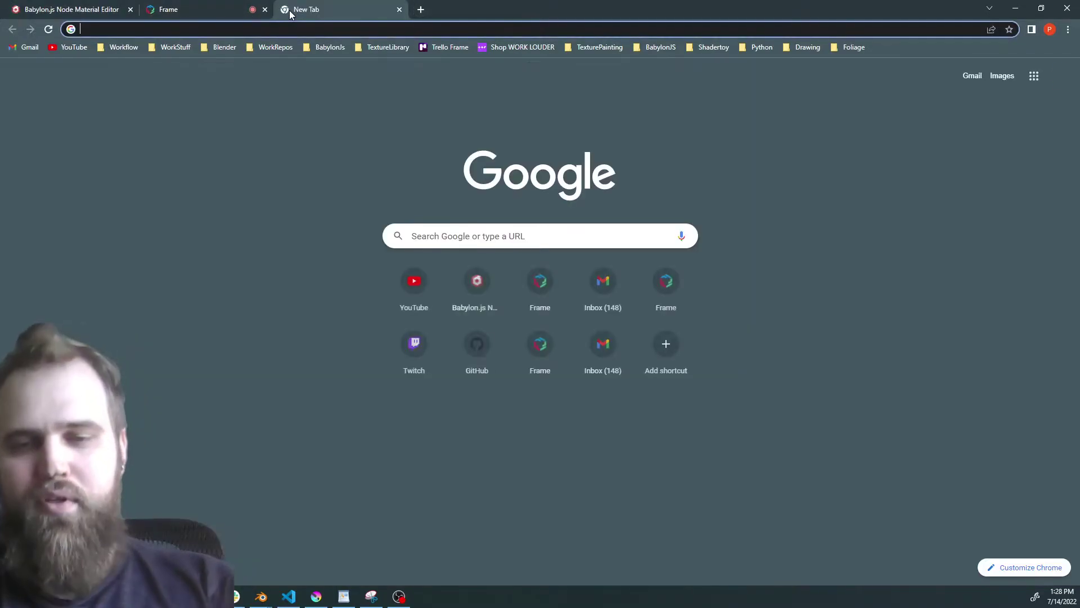
{"action": "type", "text": "nme"}
{"action": "key", "text": "Return"}
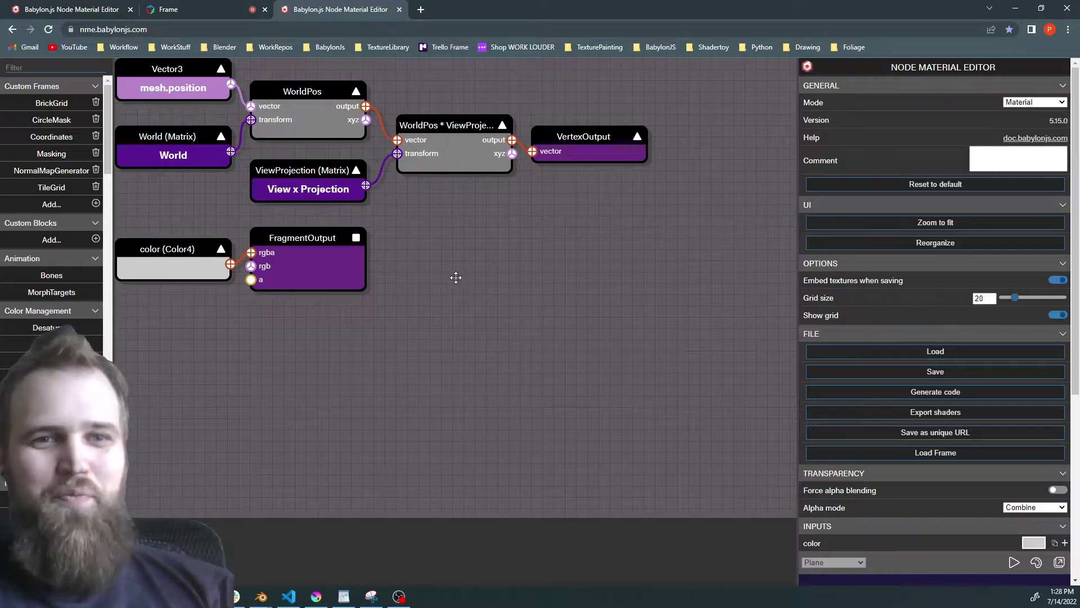
- Group the position, transform and VertexOutput nodes in a frame named ShaderOutput and collapse it
{"action": "left_click_drag", "start_coordinate": [469, 268], "coordinate": [542, 368]}
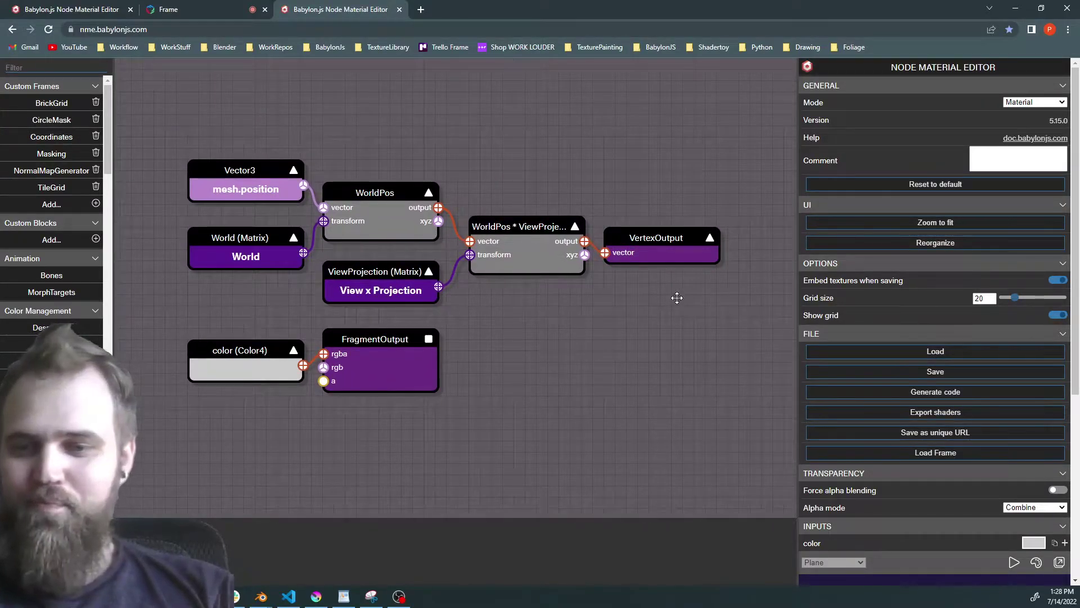
{"action": "left_click_drag", "start_coordinate": [754, 308], "coordinate": [165, 128], "text": "ctrl"}
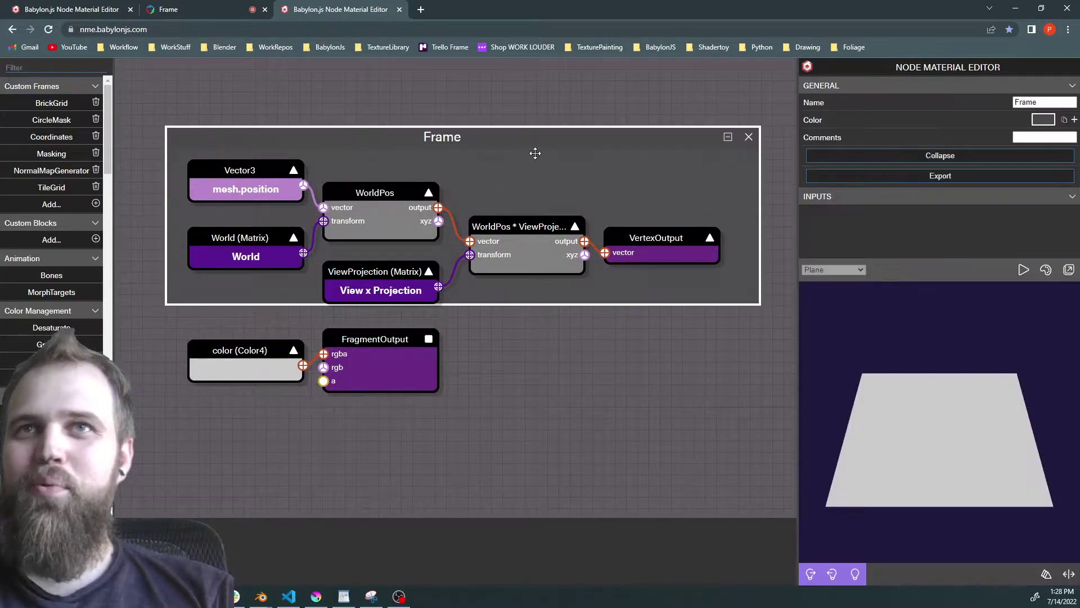
{"action": "left_click_drag", "start_coordinate": [1042, 105], "coordinate": [949, 106]}
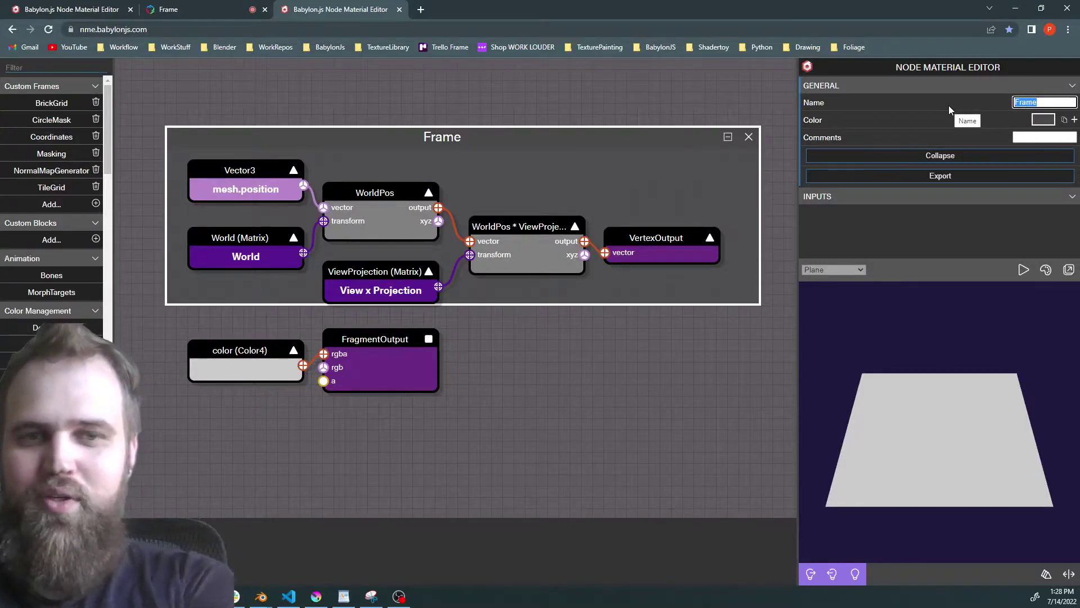
{"action": "type", "text": "Shader"}
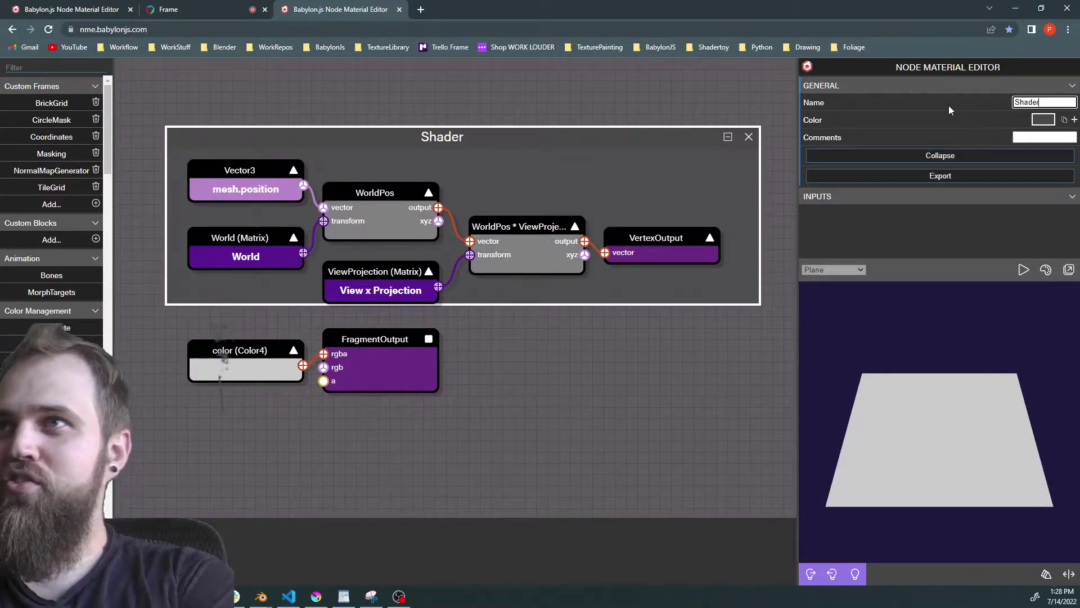
{"action": "type", "text": "Output"}
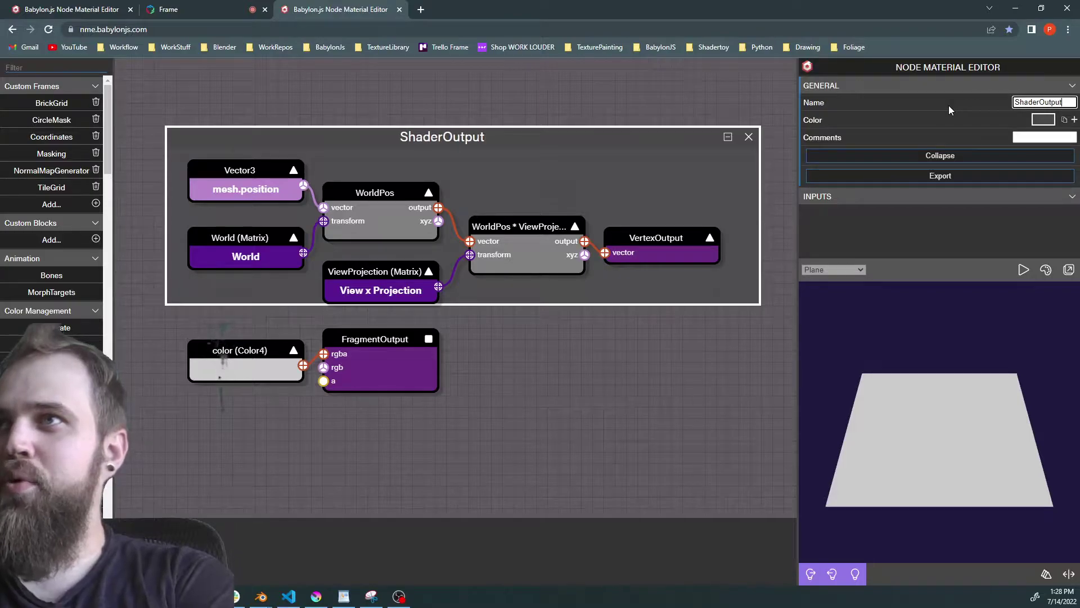
{"action": "key", "text": "Return"}
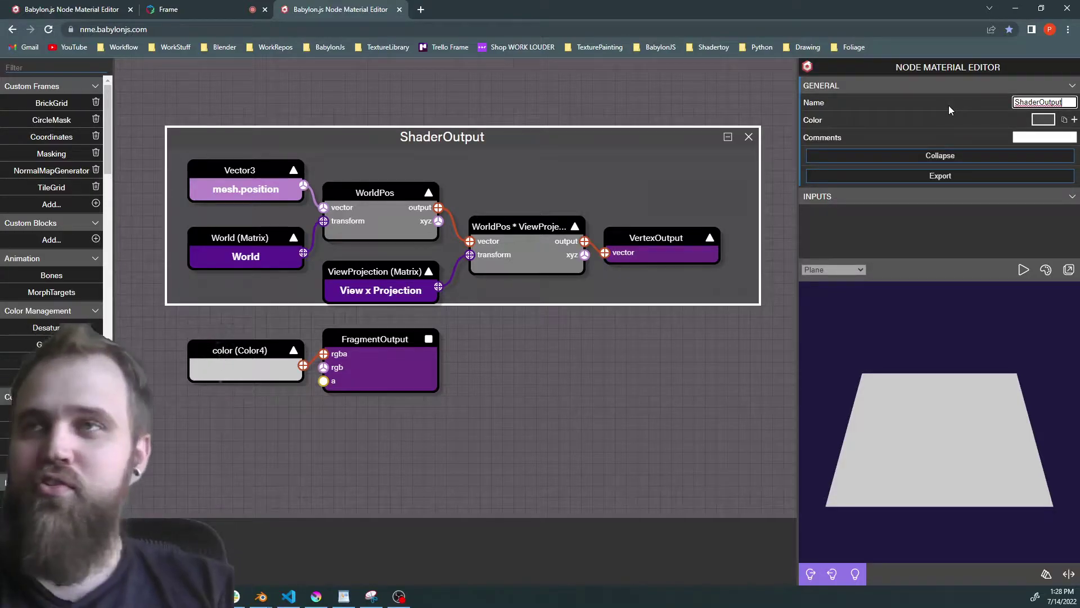
{"action": "double_click", "coordinate": [464, 137]}
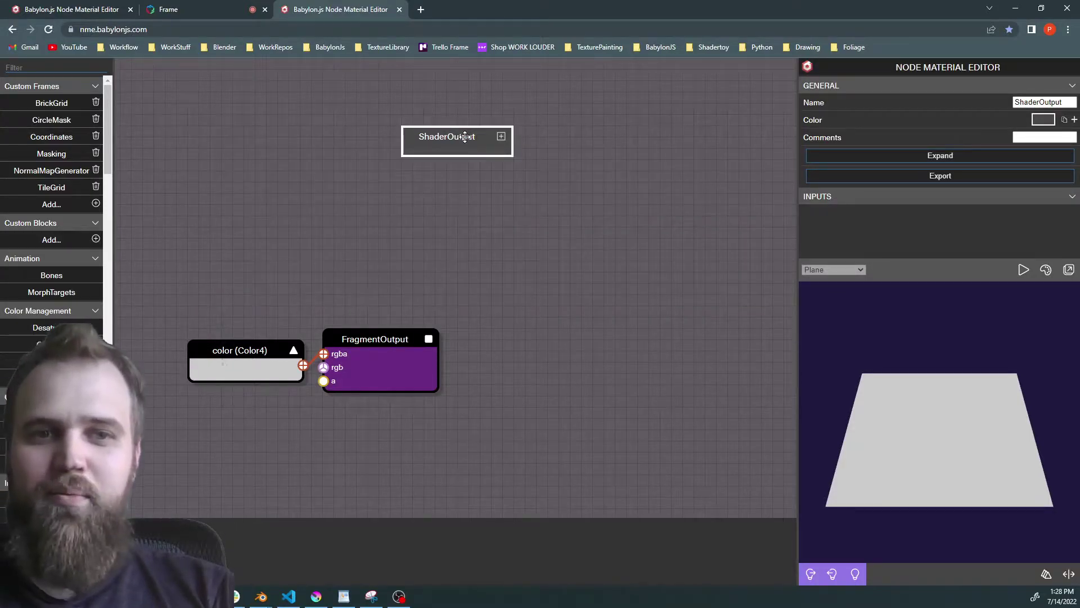
- Delete the default color (Color4) node feeding FragmentOutput and shift the FragmentOutput node slightly
{"action": "left_click_drag", "start_coordinate": [437, 209], "coordinate": [588, 187]}
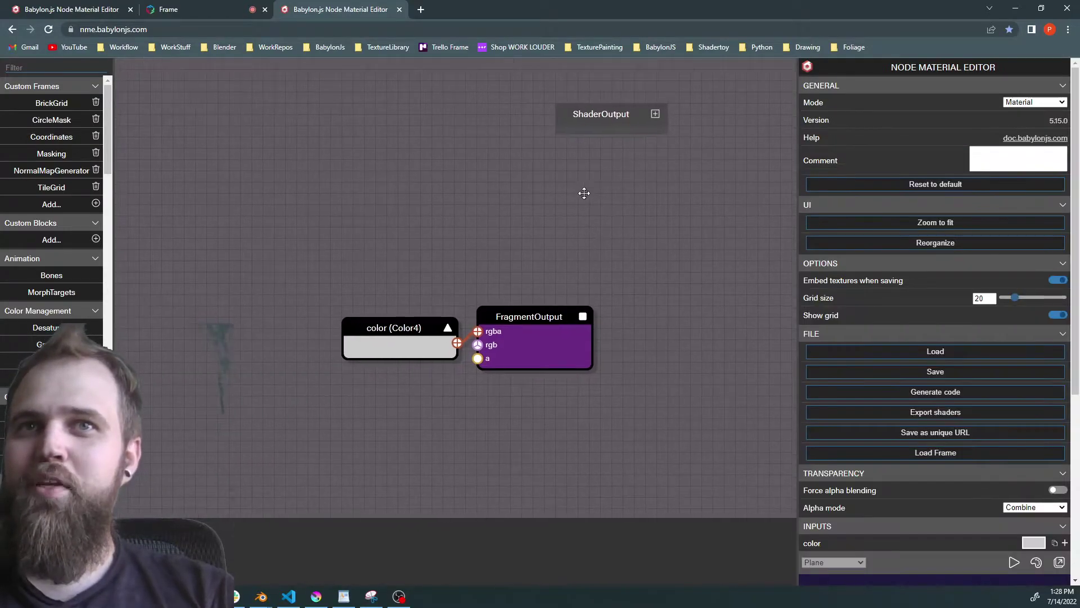
{"action": "left_click", "coordinate": [404, 331]}
{"action": "key", "text": "Delete"}
{"action": "left_click_drag", "start_coordinate": [518, 313], "coordinate": [508, 302]}
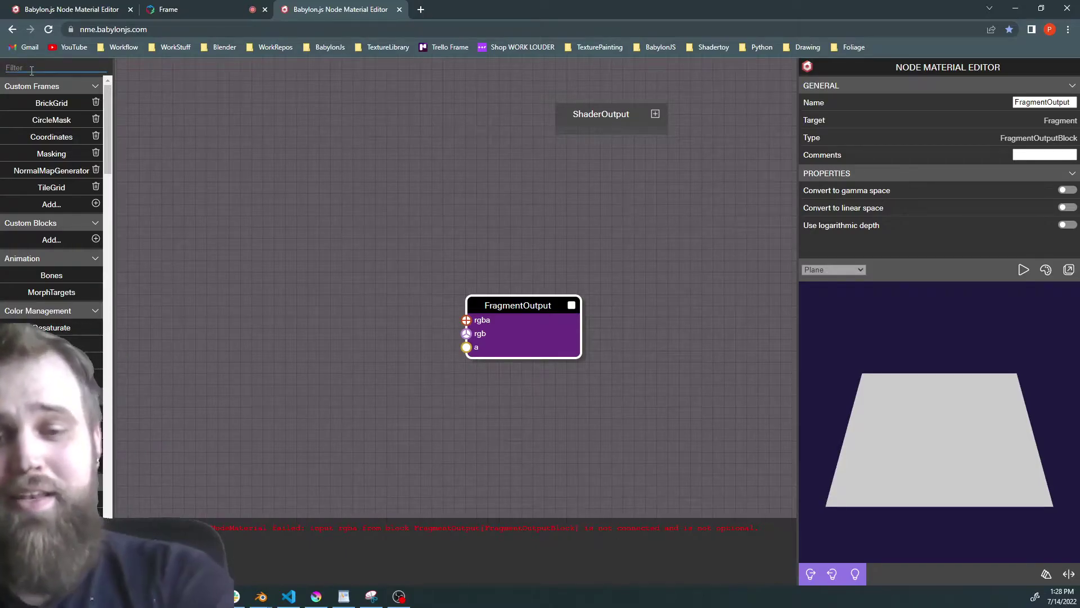
- Add a Texture node to the graph and connect its rgb output to the rgb input of FragmentOutput
{"action": "type", "text": "T"}
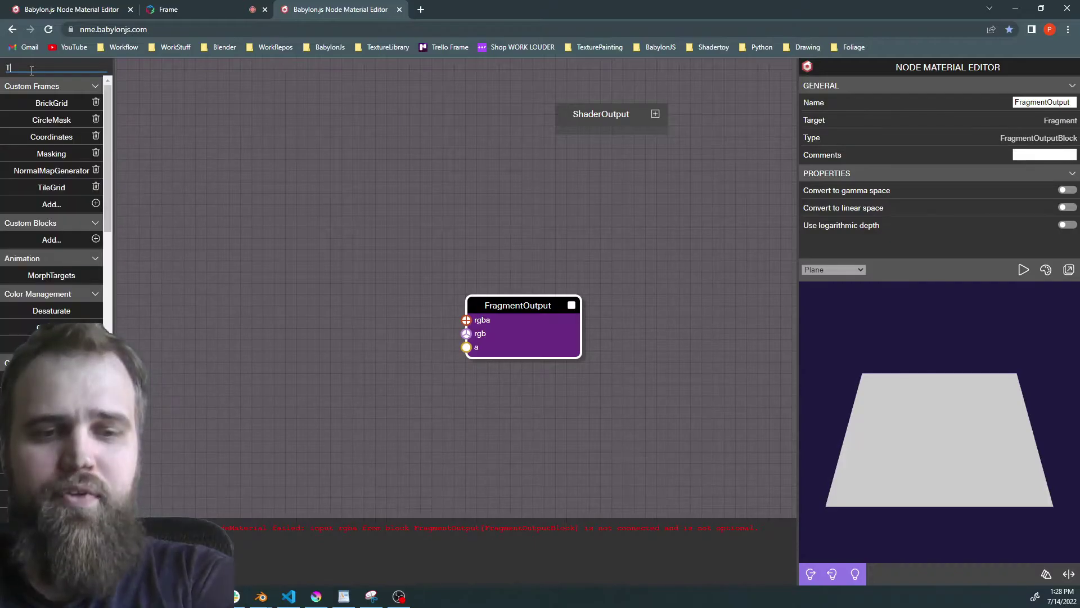
{"action": "type", "text": "exture"}
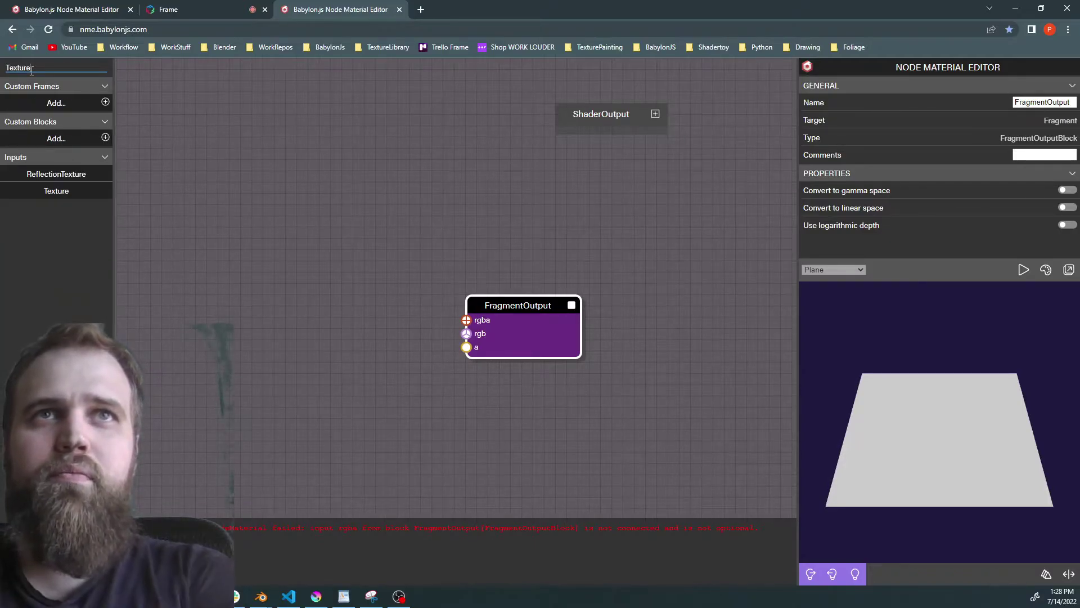
{"action": "left_click_drag", "start_coordinate": [39, 191], "coordinate": [340, 285]}
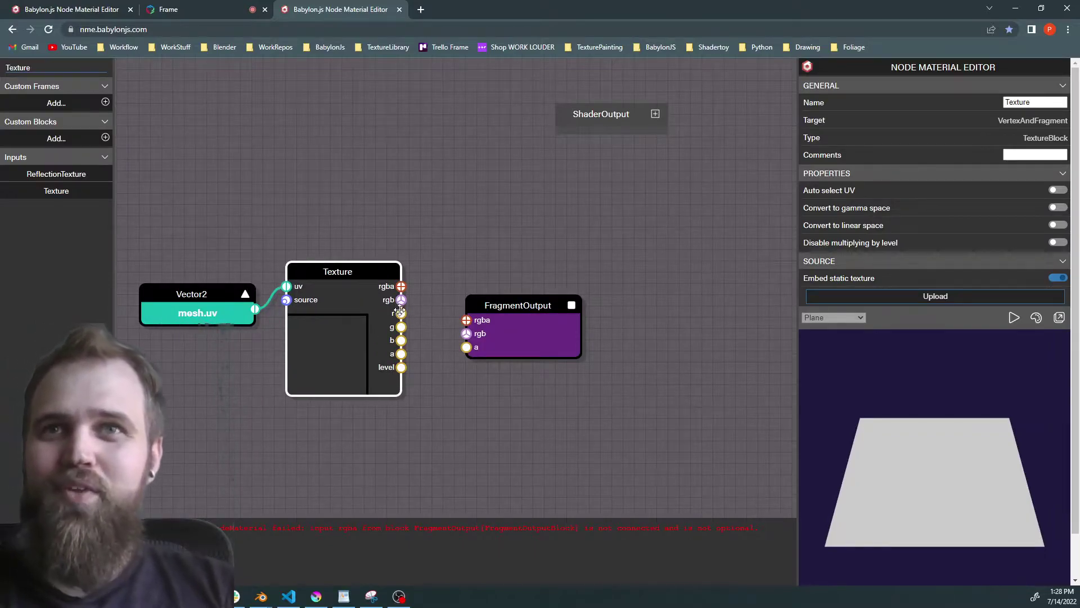
{"action": "left_click_drag", "start_coordinate": [401, 300], "coordinate": [468, 334]}
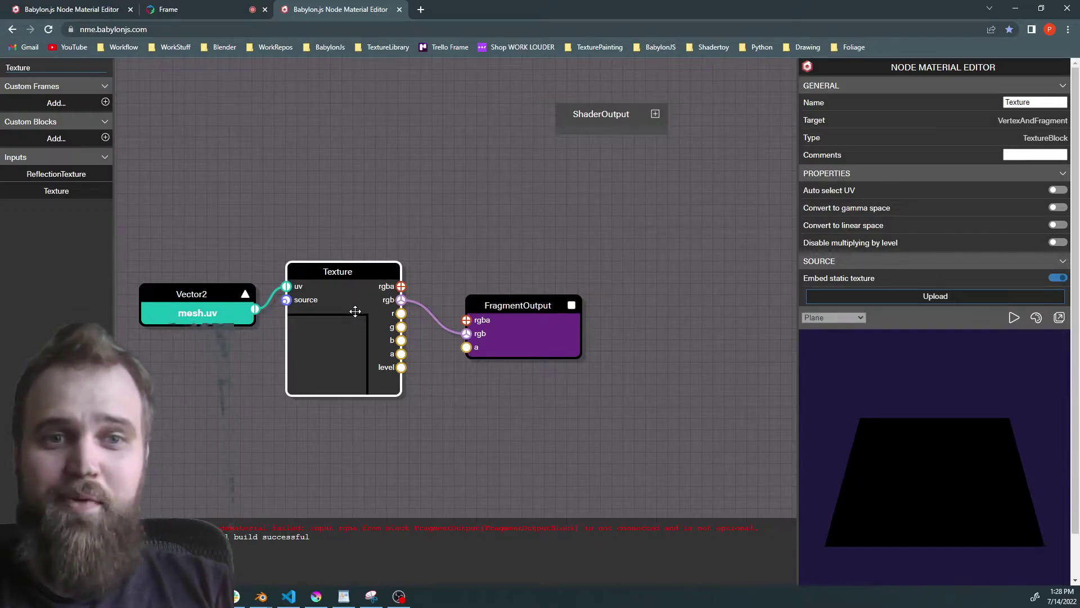
- Load FrameLogo_512.png into the Texture node and turn the preview plane to face the camera
{"action": "left_click", "coordinate": [973, 298]}
{"action": "left_click", "coordinate": [130, 106]}
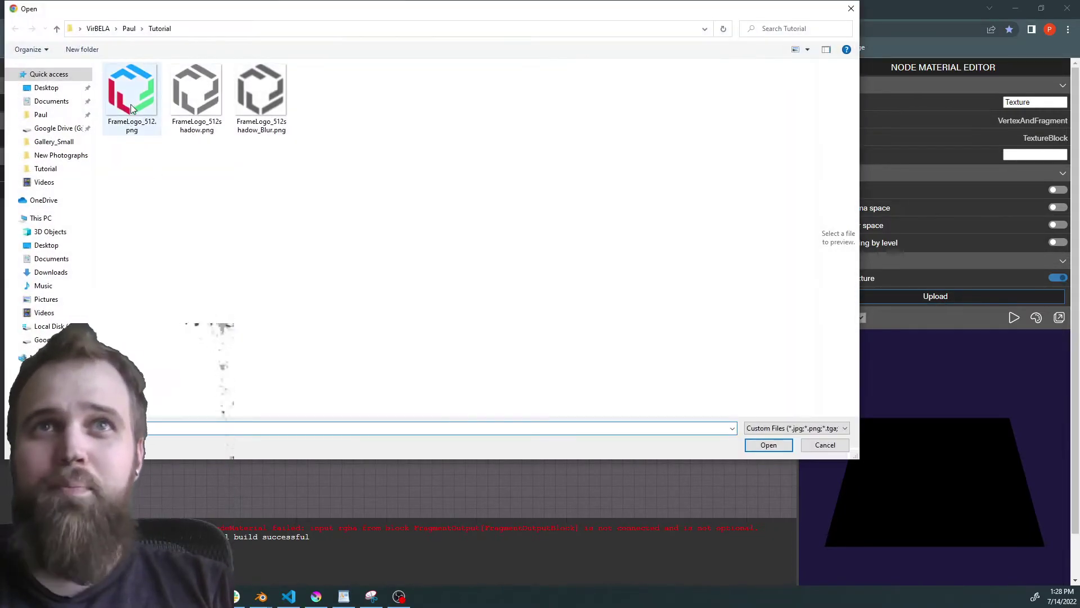
{"action": "left_click", "coordinate": [768, 445]}
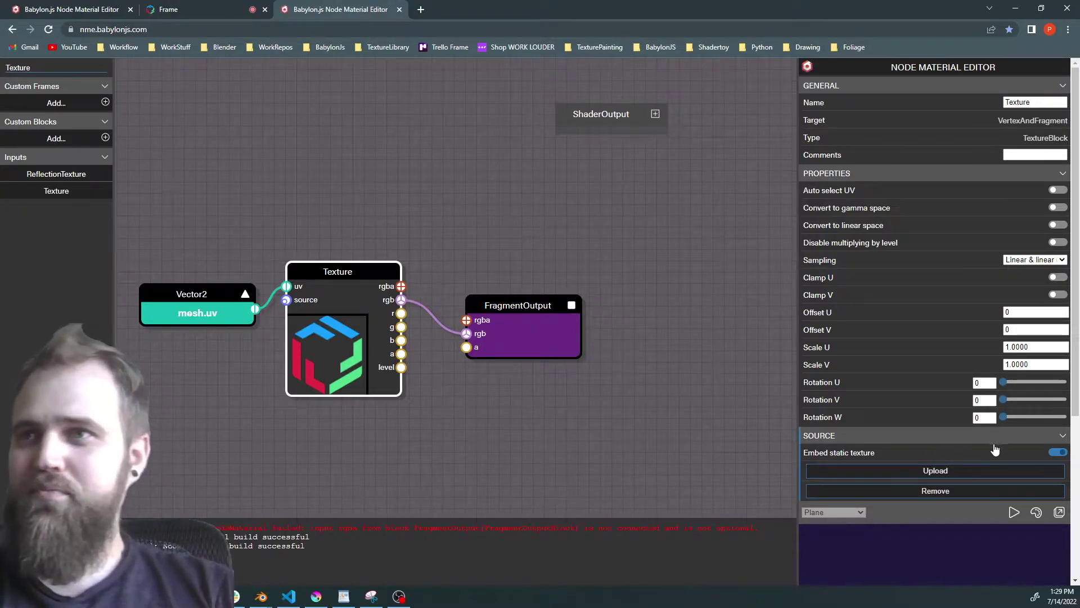
{"action": "scroll", "coordinate": [994, 444], "scroll_direction": "down", "scroll_amount": 4}
{"action": "left_click_drag", "start_coordinate": [918, 443], "coordinate": [998, 498]}
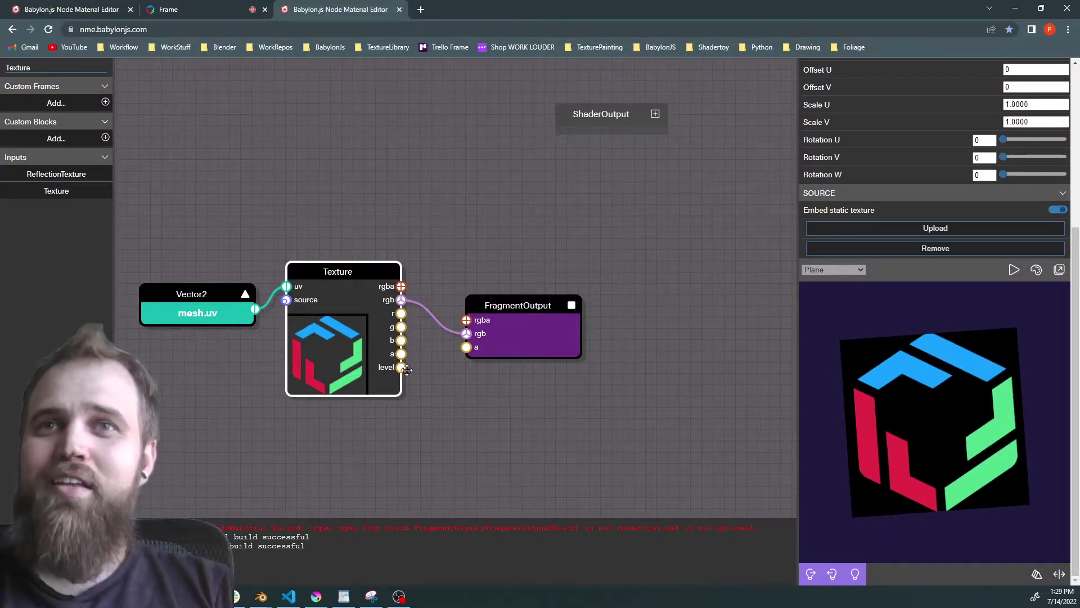
- Connect the Texture's a output to FragmentOutput's a input and move FragmentOutput farther away from the Texture node
{"action": "left_click_drag", "start_coordinate": [433, 353], "coordinate": [467, 347]}
{"action": "mouse_move", "coordinate": [917, 433]}
{"action": "left_mouse_down"}
{"action": "mouse_move", "coordinate": [903, 414]}
{"action": "mouse_move", "coordinate": [917, 373]}
{"action": "mouse_move", "coordinate": [925, 443]}
{"action": "left_mouse_up"}
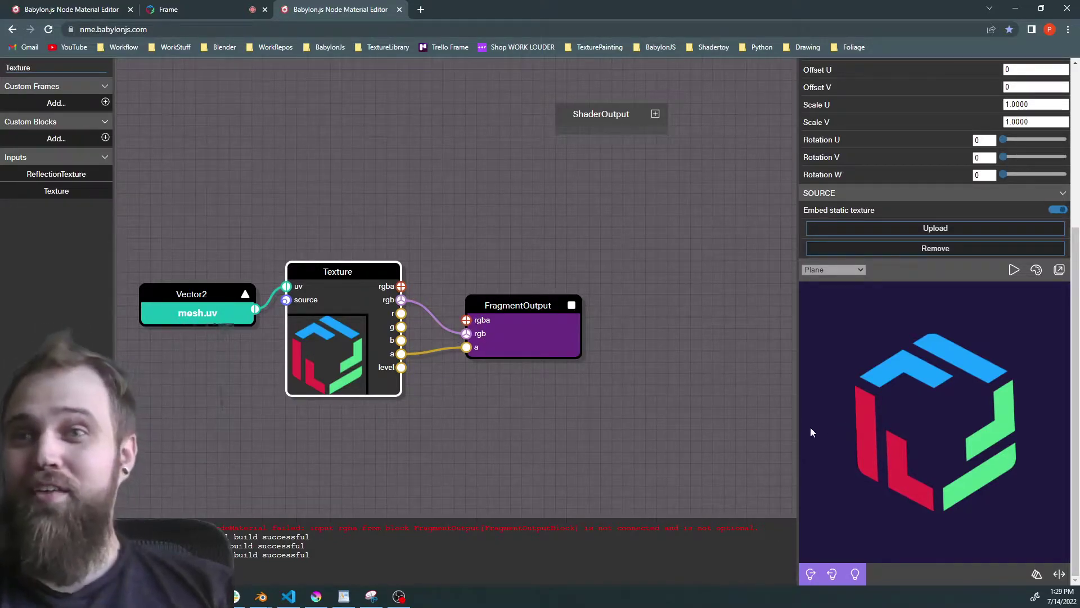
{"action": "left_click_drag", "start_coordinate": [557, 429], "coordinate": [642, 373]}
{"action": "left_click_drag", "start_coordinate": [564, 411], "coordinate": [580, 428]}
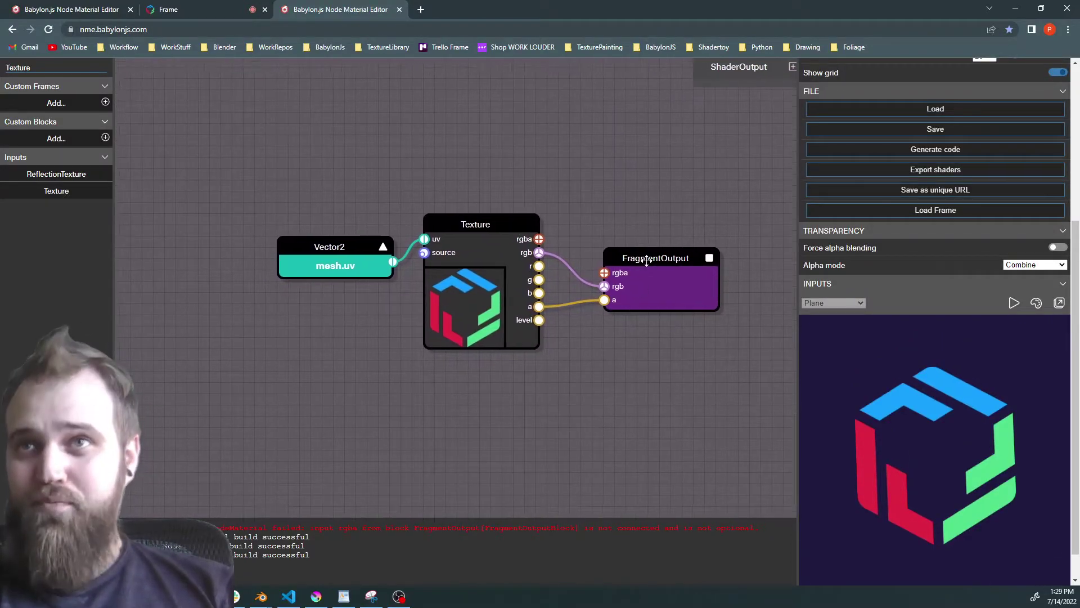
{"action": "left_click", "coordinate": [683, 257]}
{"action": "left_click_drag", "start_coordinate": [691, 258], "coordinate": [736, 247]}
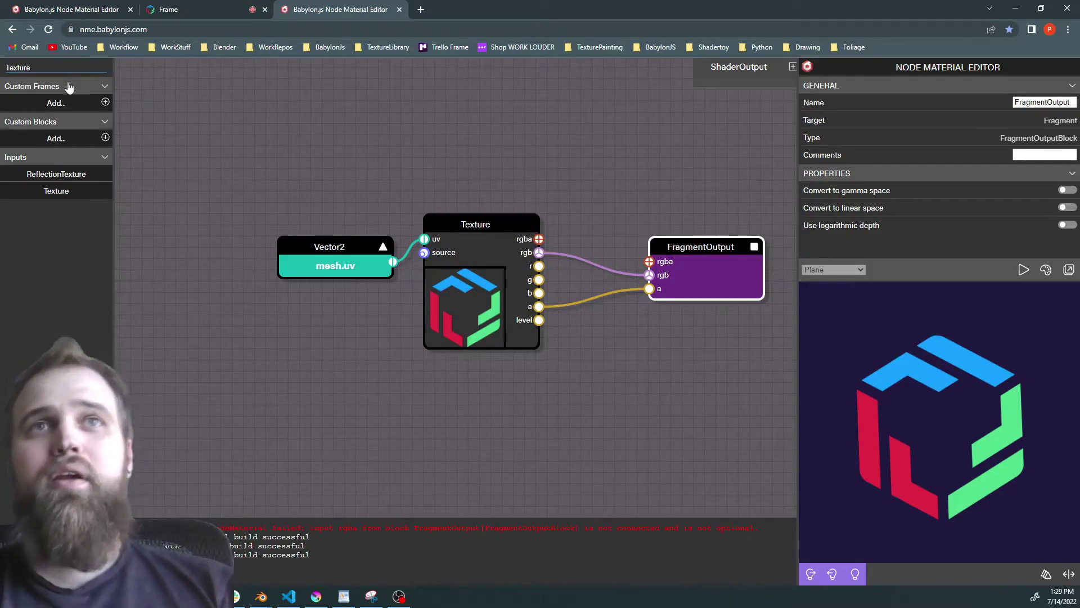
- Move the mesh.uv node away from the Texture node and add a VectorSplitter node below the Texture
{"action": "left_click_drag", "start_coordinate": [52, 65], "coordinate": [1, 69]}
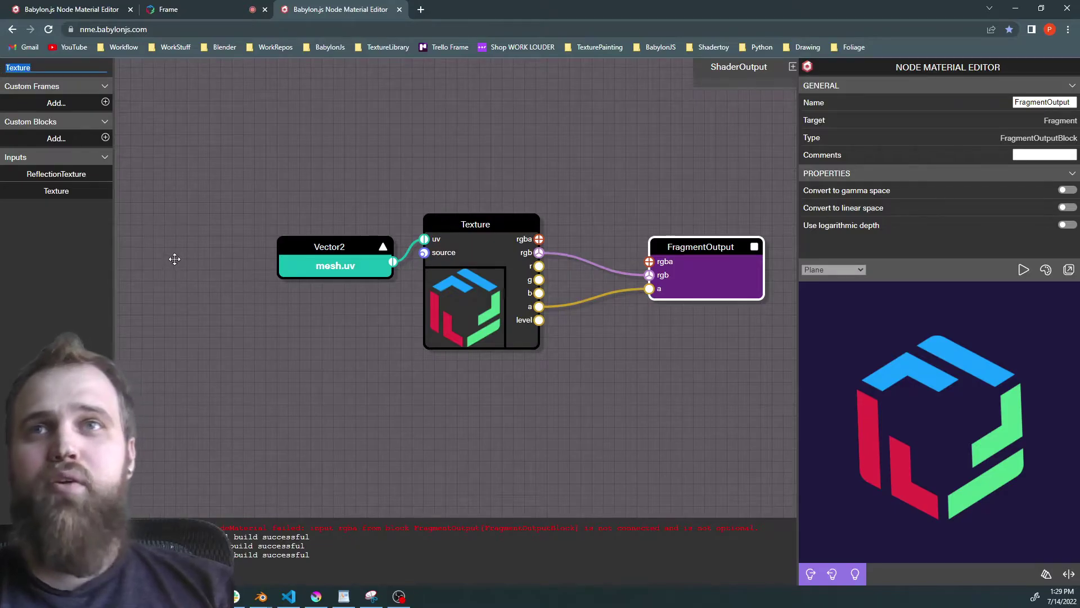
{"action": "left_click_drag", "start_coordinate": [306, 261], "coordinate": [234, 347]}
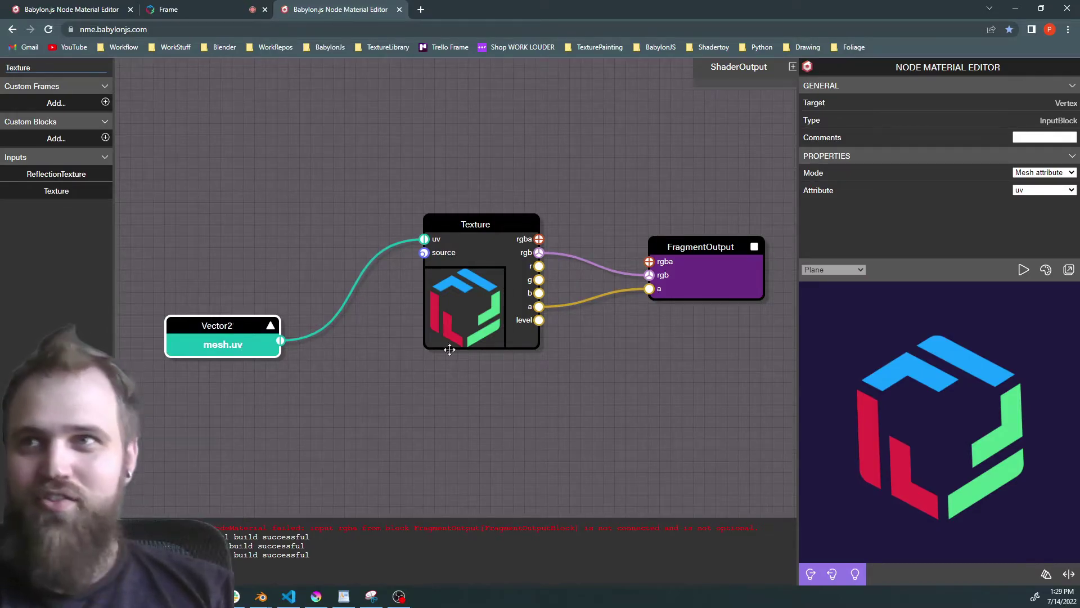
{"action": "left_click_drag", "start_coordinate": [50, 70], "coordinate": [2, 68]}
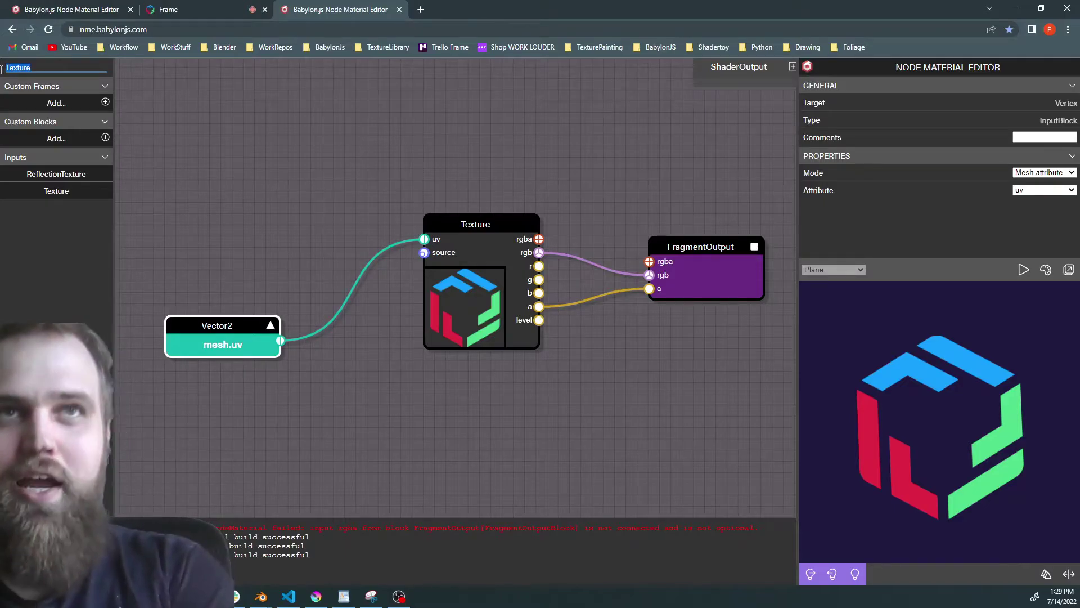
{"action": "type", "text": "vec"}
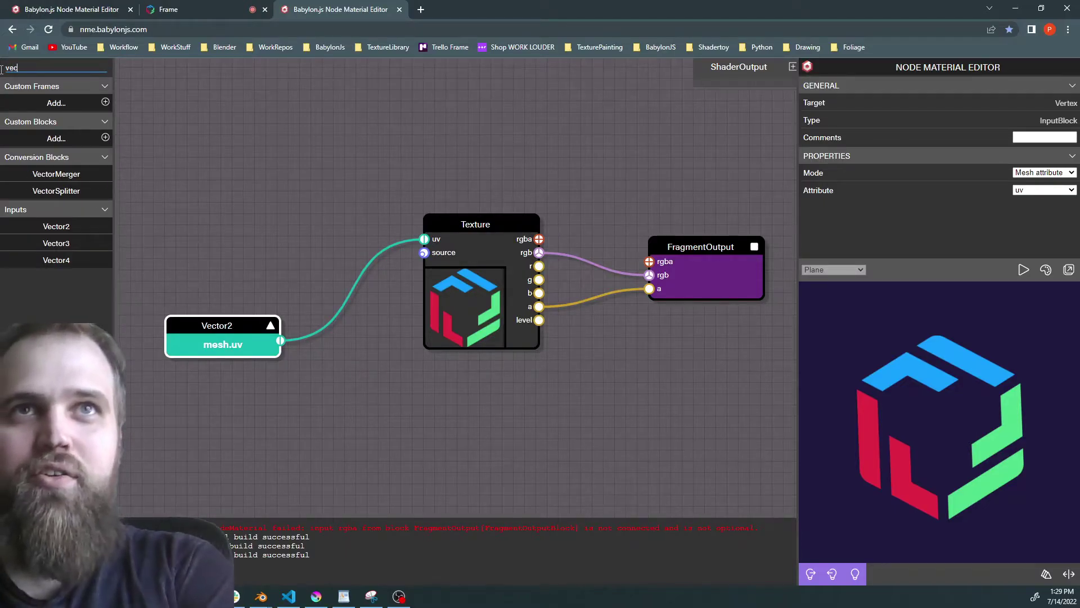
{"action": "left_click_drag", "start_coordinate": [62, 191], "coordinate": [389, 376]}
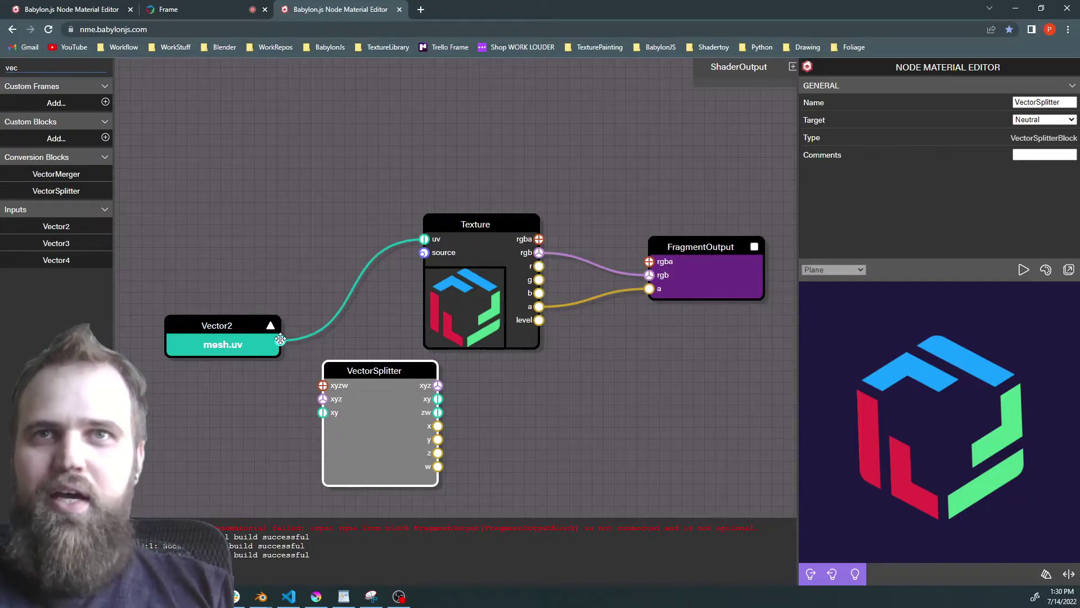
- Connect the mesh.uv output to the VectorSplitter's xy input and space the two nodes apart
{"action": "left_click_drag", "start_coordinate": [280, 340], "coordinate": [320, 412]}
{"action": "left_click_drag", "start_coordinate": [230, 332], "coordinate": [208, 309]}
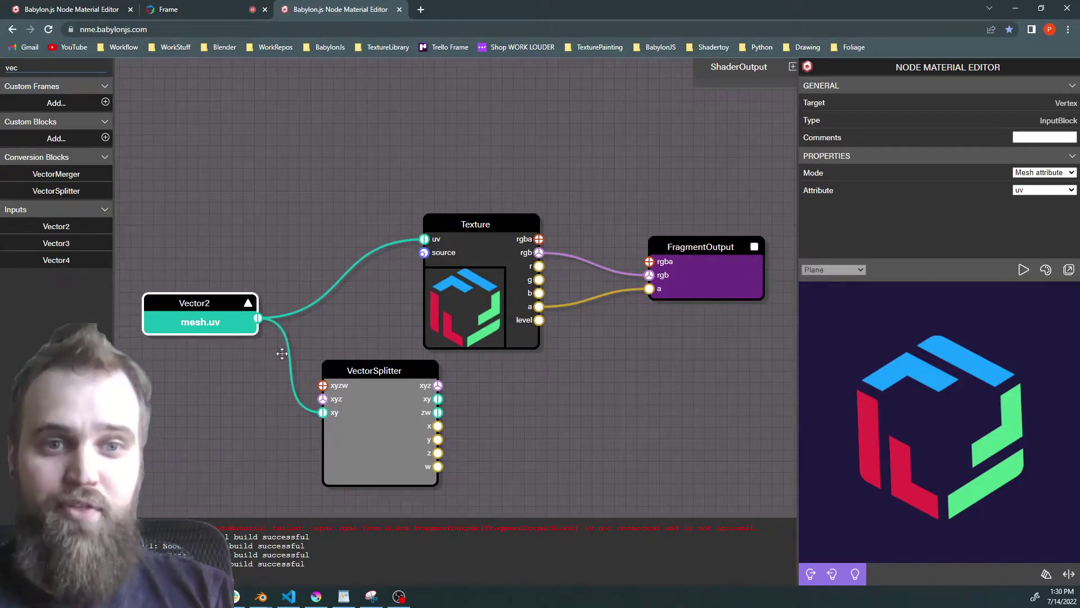
{"action": "left_click_drag", "start_coordinate": [393, 373], "coordinate": [405, 384]}
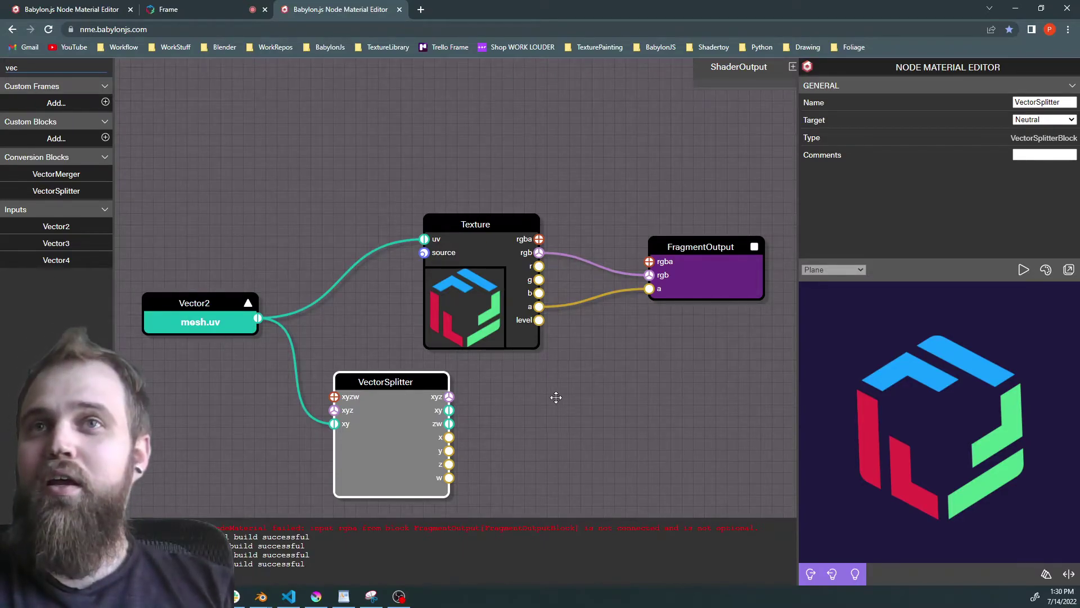
- Move FragmentOutput beside VectorSplitter and delete its rgb and a connections from the Texture node
{"action": "left_click_drag", "start_coordinate": [557, 397], "coordinate": [543, 342]}
{"action": "scroll", "coordinate": [927, 366], "scroll_direction": "down", "scroll_amount": 1}
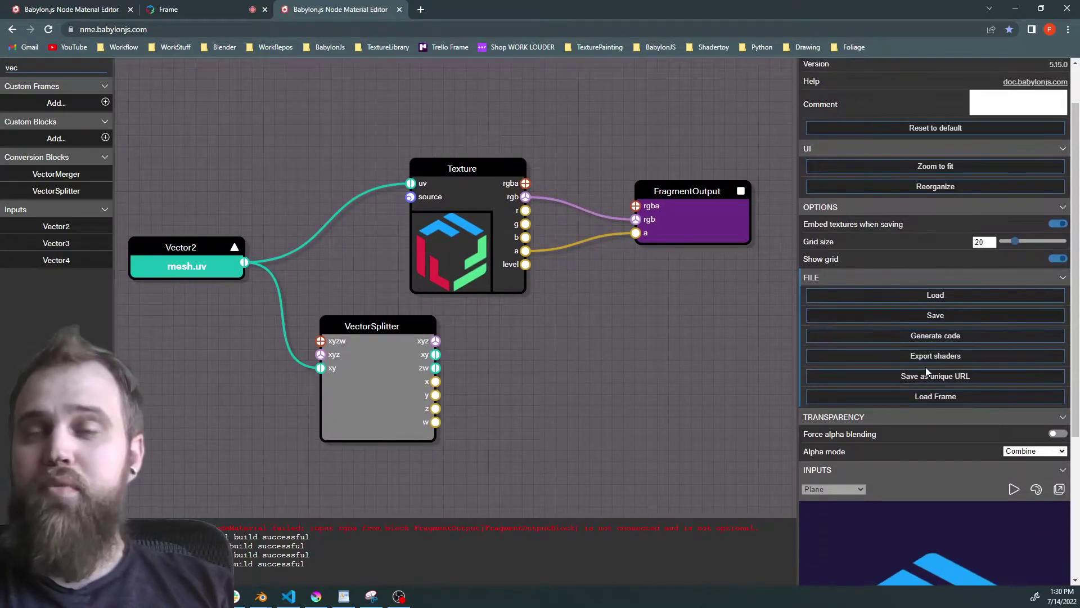
{"action": "scroll", "coordinate": [911, 416], "scroll_direction": "down", "scroll_amount": 3}
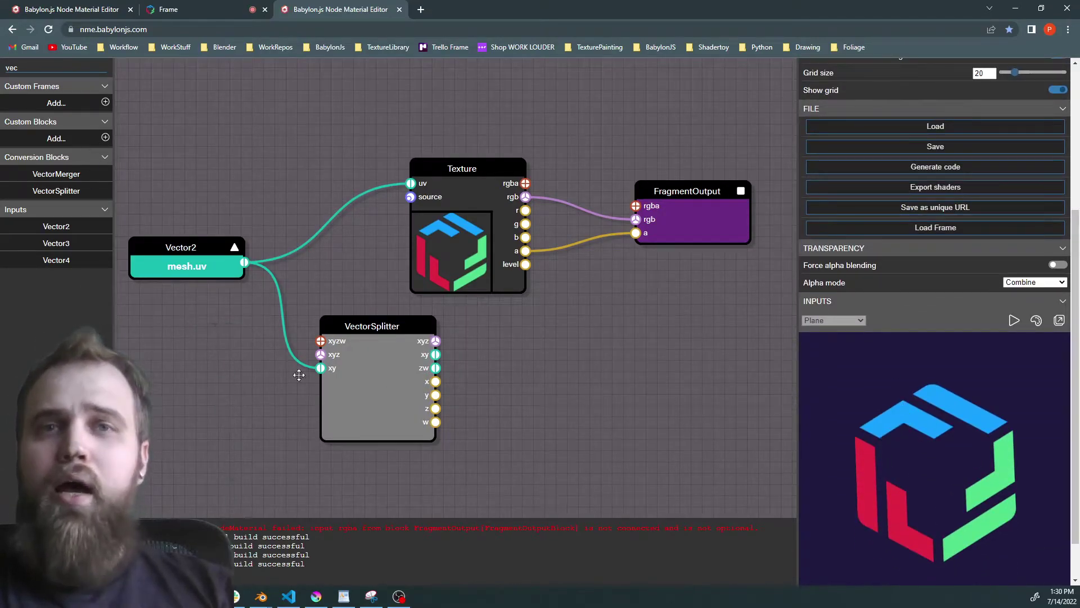
{"action": "left_click_drag", "start_coordinate": [680, 215], "coordinate": [625, 419]}
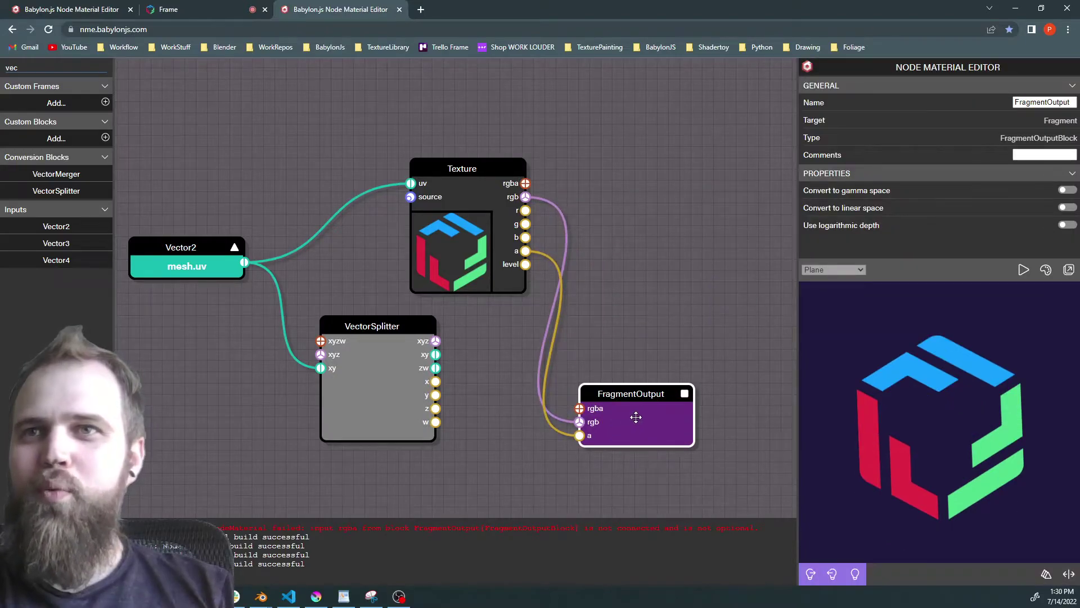
{"action": "left_click", "coordinate": [555, 438]}
{"action": "key", "text": "Delete"}
{"action": "left_click", "coordinate": [550, 415]}
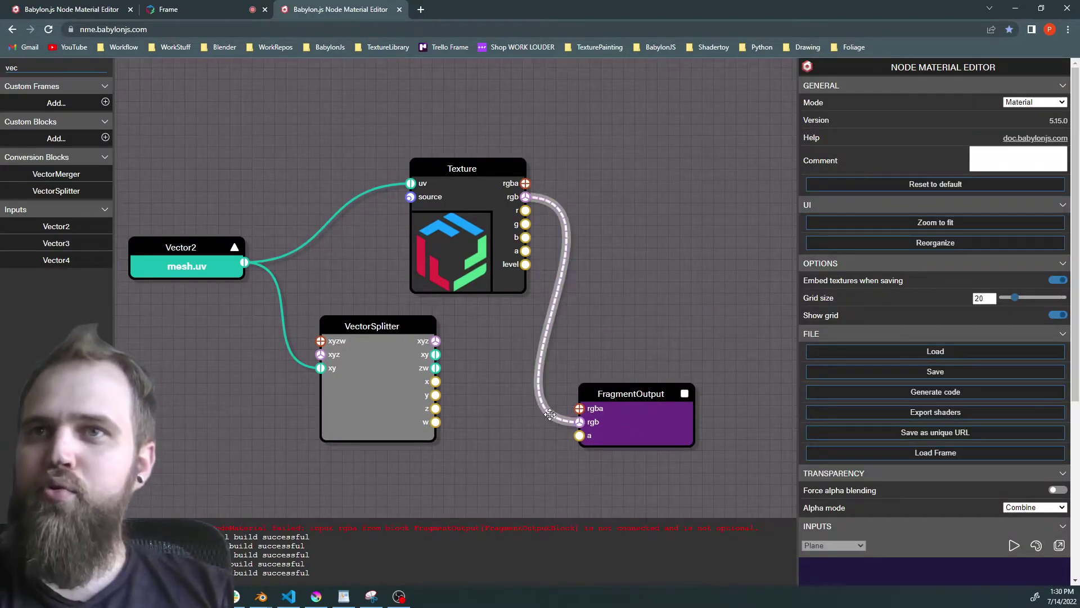
{"action": "key", "text": "Delete"}
- Connect VectorSplitter's x output to FragmentOutput's rgb input, move FragmentOutput closer, and adjust the preview angle of the plane
{"action": "left_click_drag", "start_coordinate": [437, 381], "coordinate": [580, 422]}
{"action": "left_click_drag", "start_coordinate": [646, 429], "coordinate": [623, 373]}
{"action": "left_click_drag", "start_coordinate": [951, 433], "coordinate": [872, 494]}
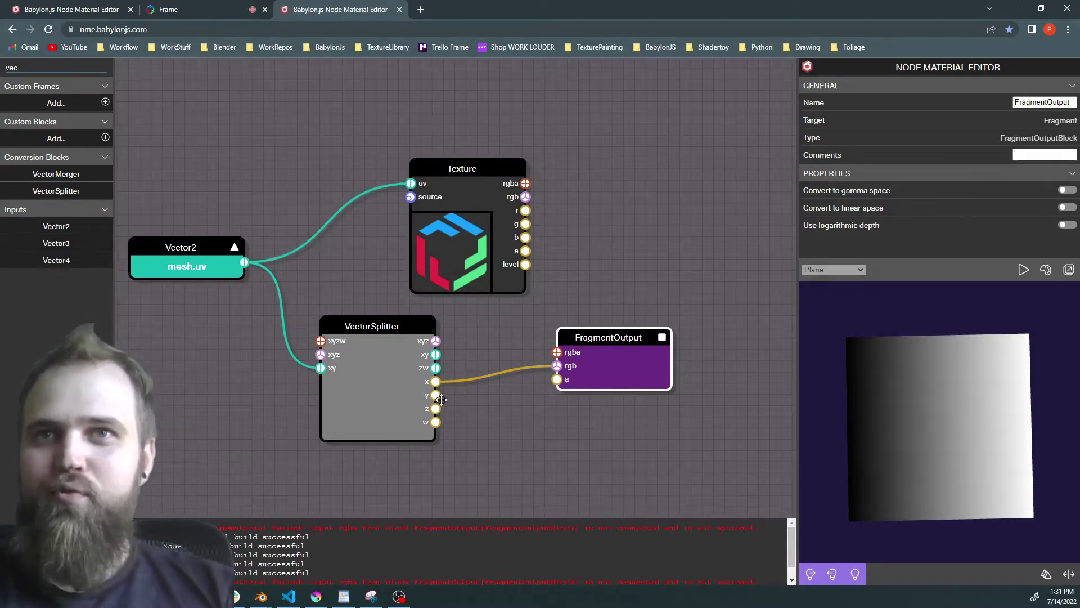
- Preview VectorSplitter's y output on FragmentOutput's rgb input for comparison, and switch it back to x
{"action": "left_click_drag", "start_coordinate": [435, 395], "coordinate": [557, 366]}
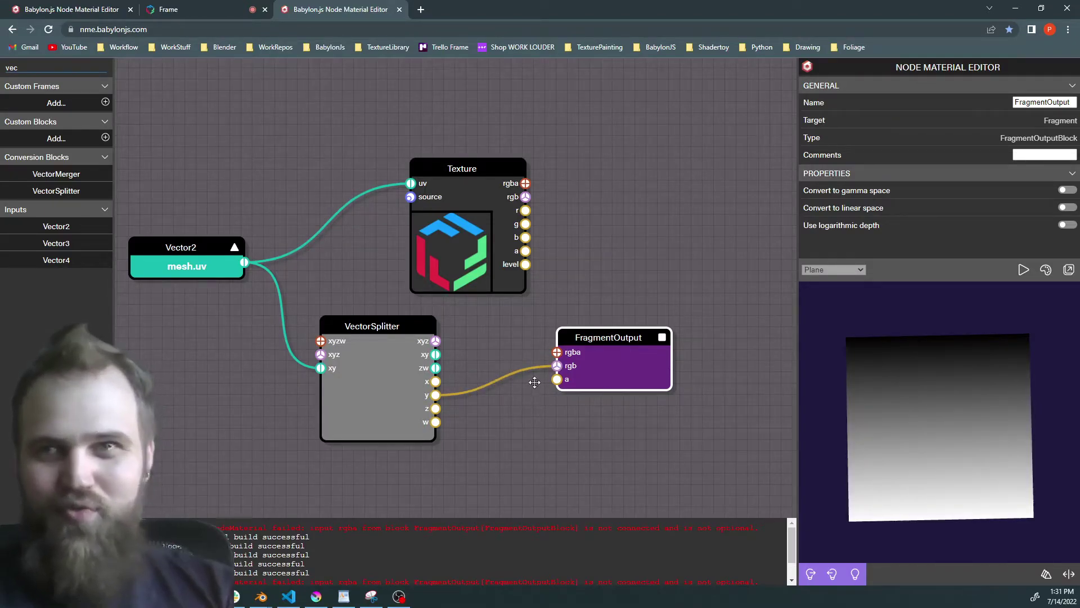
{"action": "left_click_drag", "start_coordinate": [435, 380], "coordinate": [557, 366]}
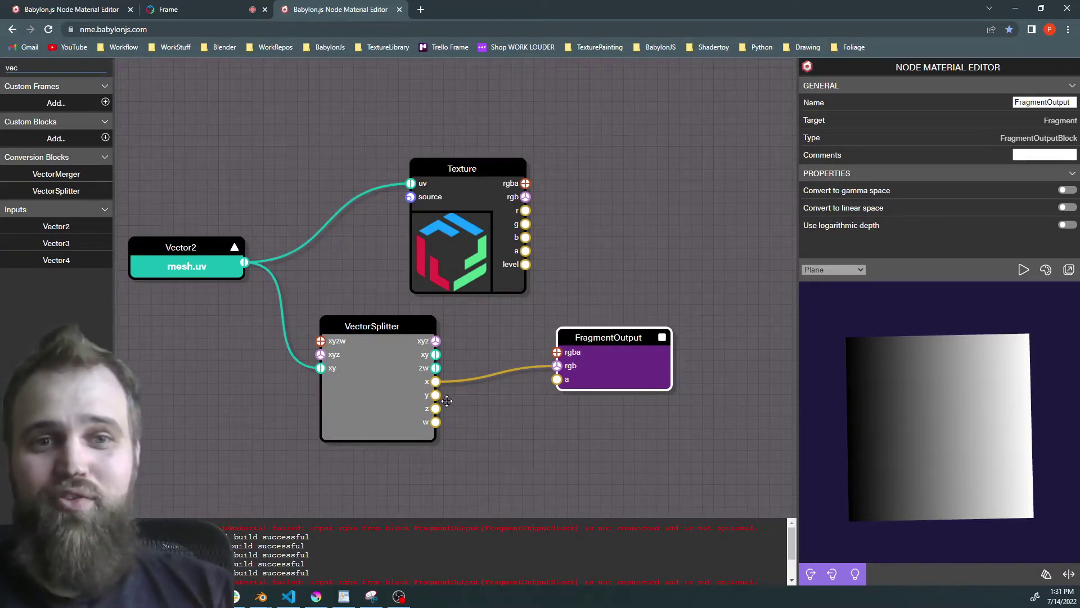
{"action": "left_click_drag", "start_coordinate": [570, 354], "coordinate": [615, 355]}
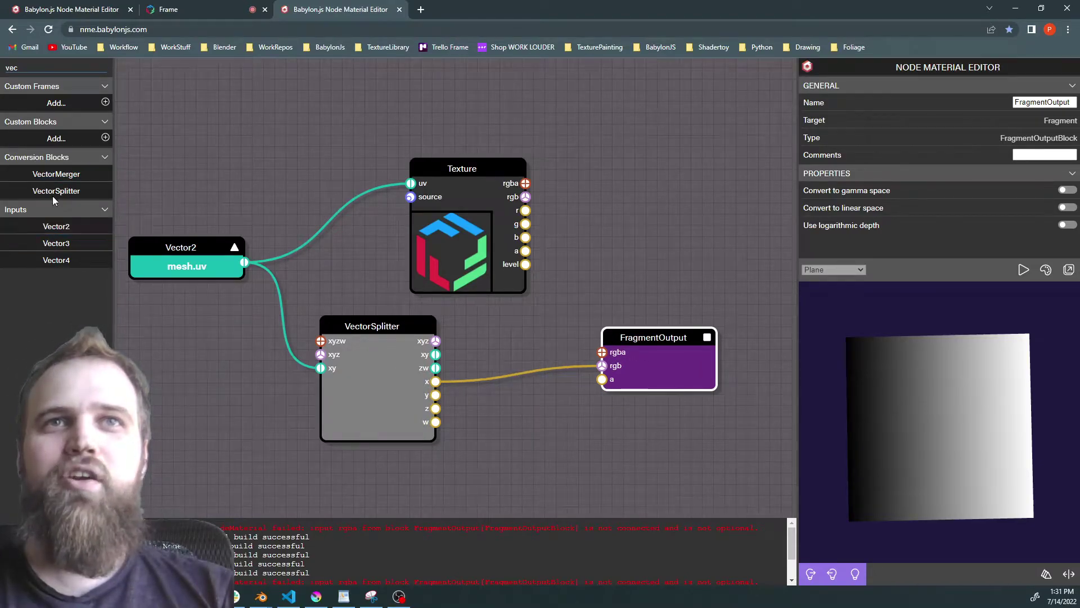
{"action": "left_click_drag", "start_coordinate": [57, 174], "coordinate": [541, 414]}
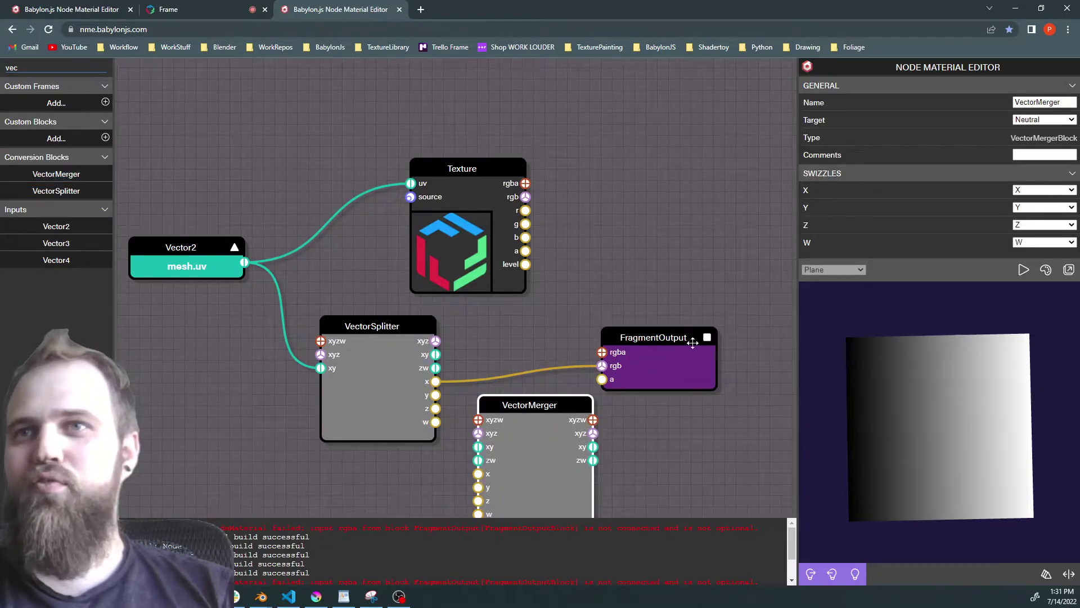
{"action": "left_click_drag", "start_coordinate": [693, 343], "coordinate": [760, 320]}
{"action": "left_click_drag", "start_coordinate": [560, 404], "coordinate": [593, 325]}
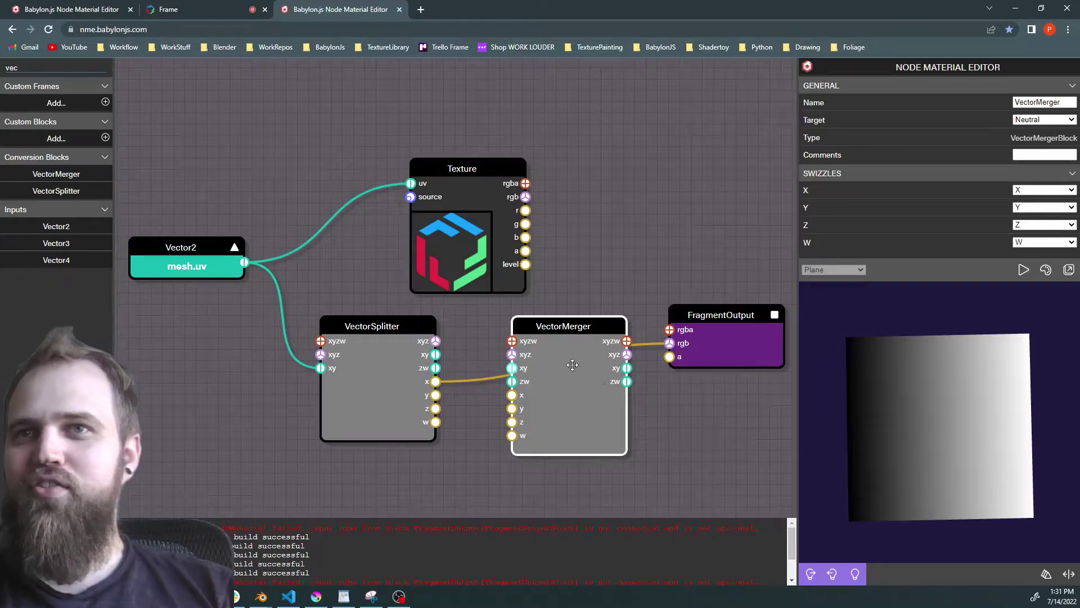
{"action": "key", "text": "ctrl+z"}
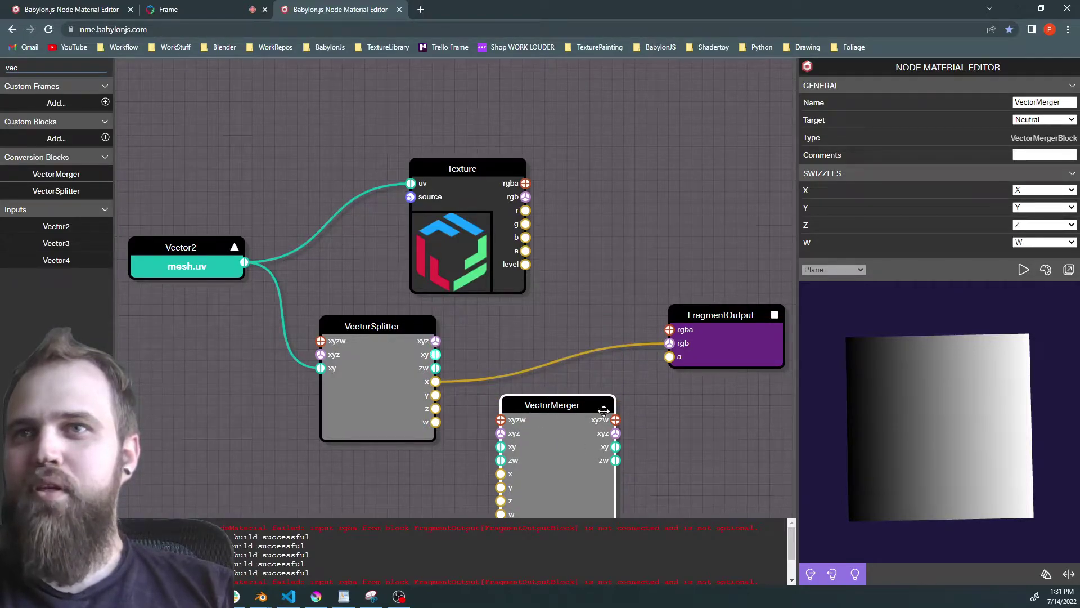
{"action": "left_click_drag", "start_coordinate": [610, 428], "coordinate": [599, 394]}
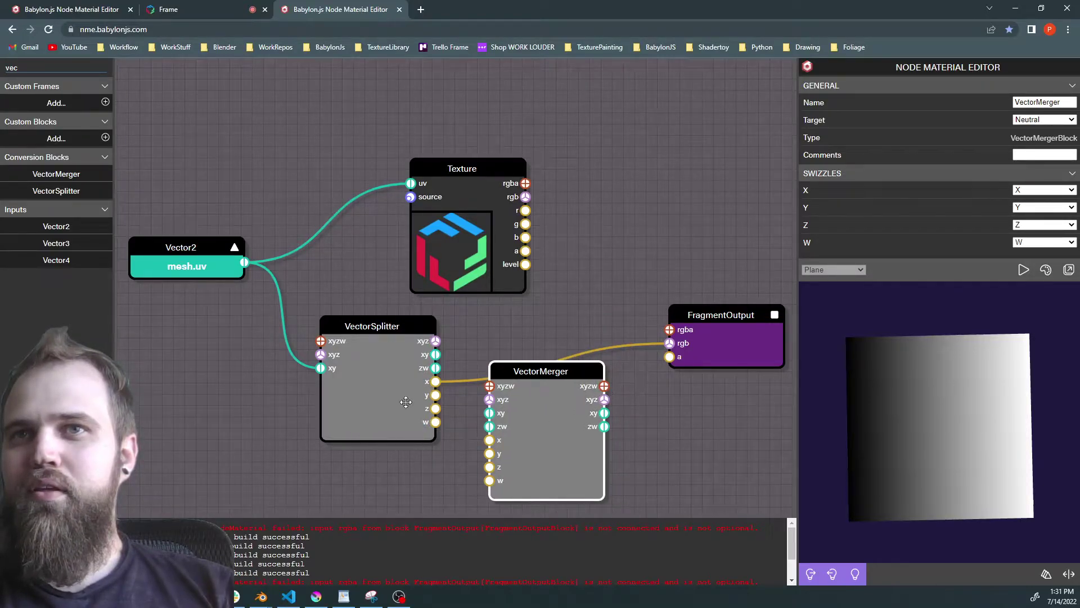
{"action": "left_click_drag", "start_coordinate": [606, 411], "coordinate": [670, 343]}
{"action": "left_click", "coordinate": [529, 346]}
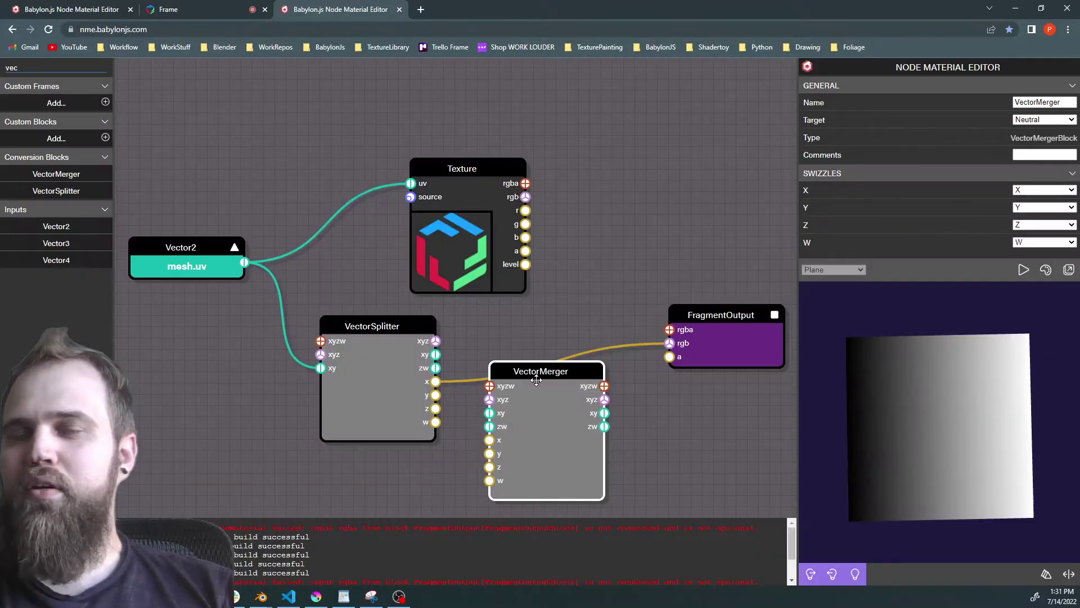
{"action": "key", "text": "Delete"}
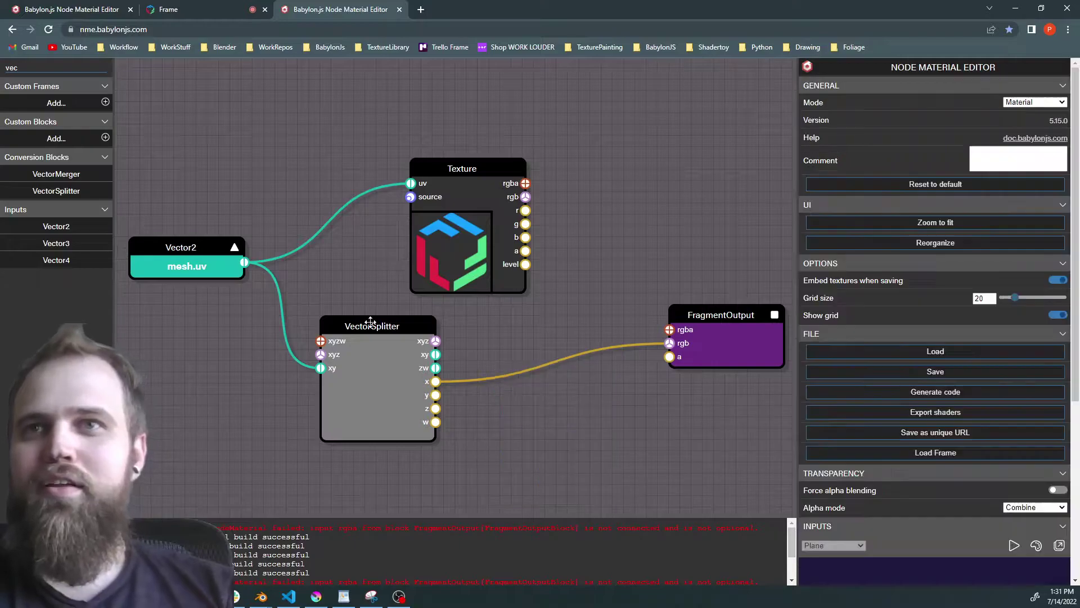
- Search the blocks for color and place a ColorMerger node between VectorSplitter and FragmentOutput
{"action": "left_click_drag", "start_coordinate": [42, 67], "coordinate": [4, 70]}
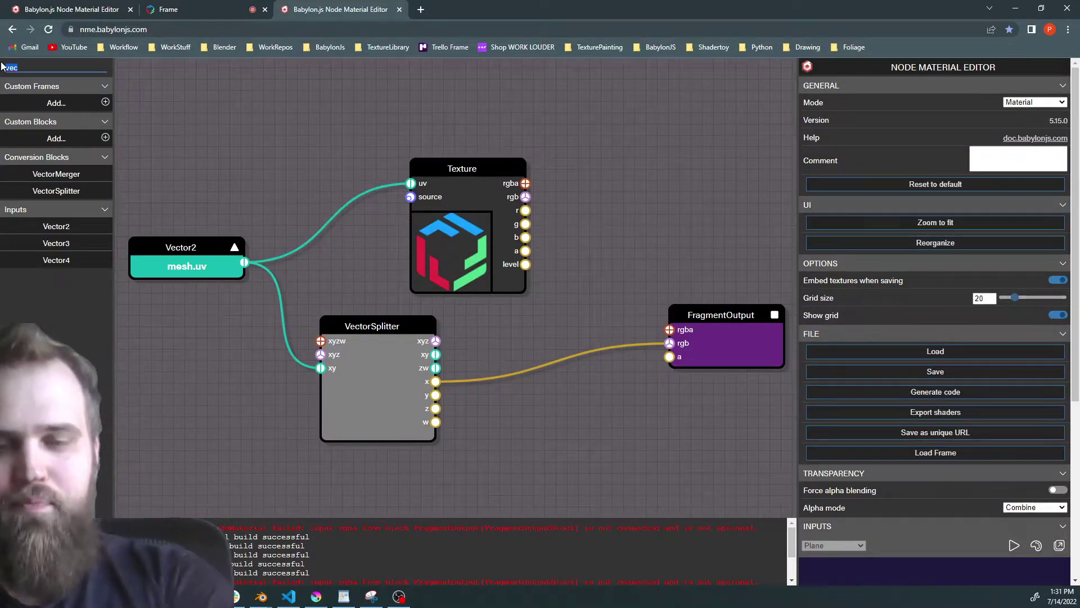
{"action": "type", "text": "co"}
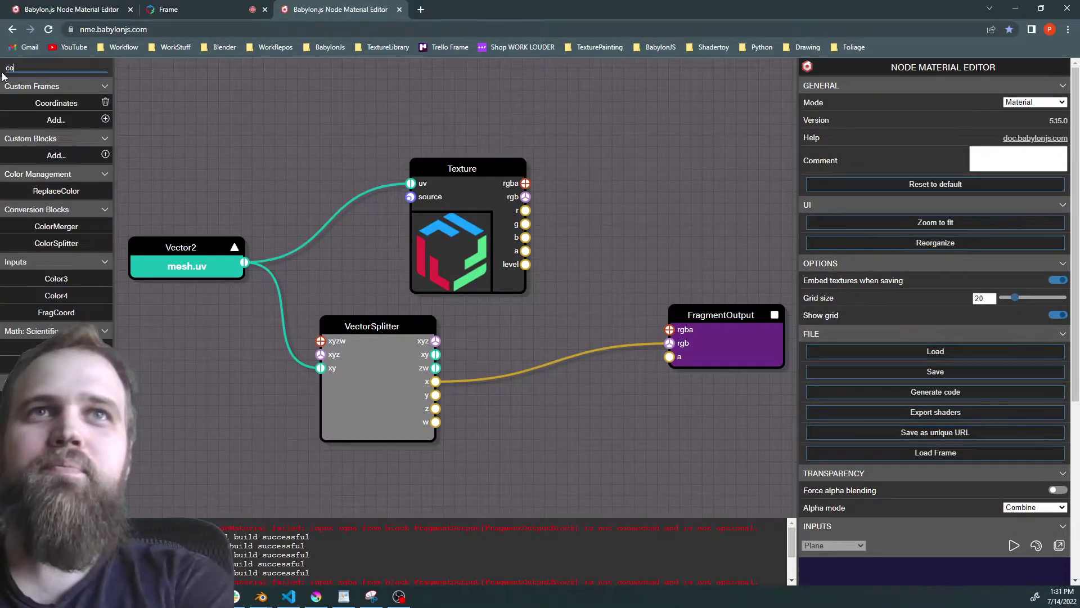
{"action": "type", "text": "ror"}
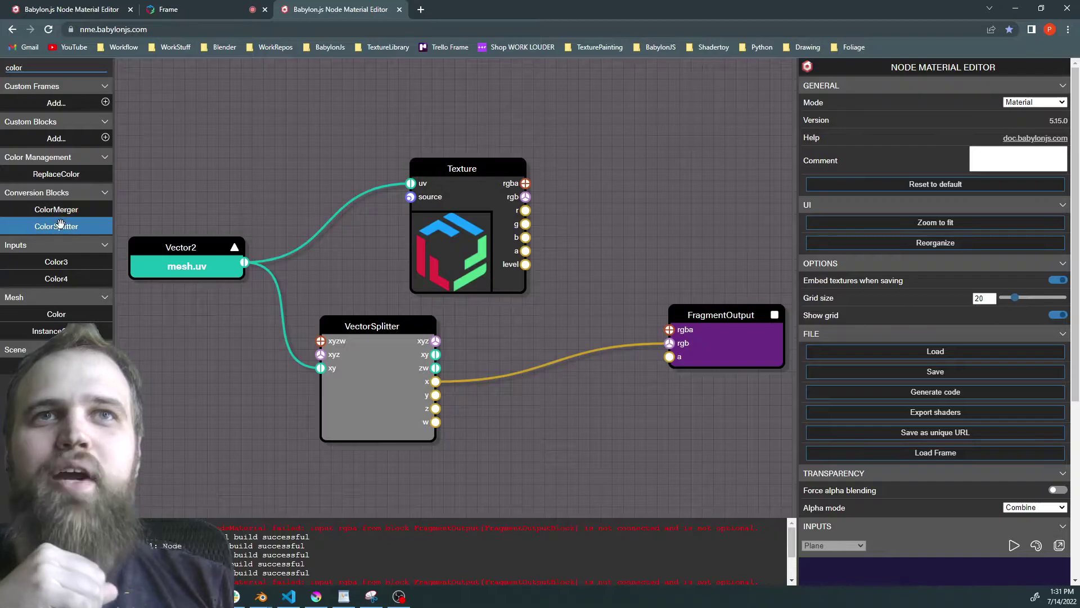
{"action": "left_click_drag", "start_coordinate": [56, 210], "coordinate": [582, 379]}
- Connect VectorSplitter's x and y outputs to ColorMerger's r and g inputs, and ColorMerger's rgb output to FragmentOutput's rgb input
{"action": "left_click_drag", "start_coordinate": [436, 381], "coordinate": [511, 411]}
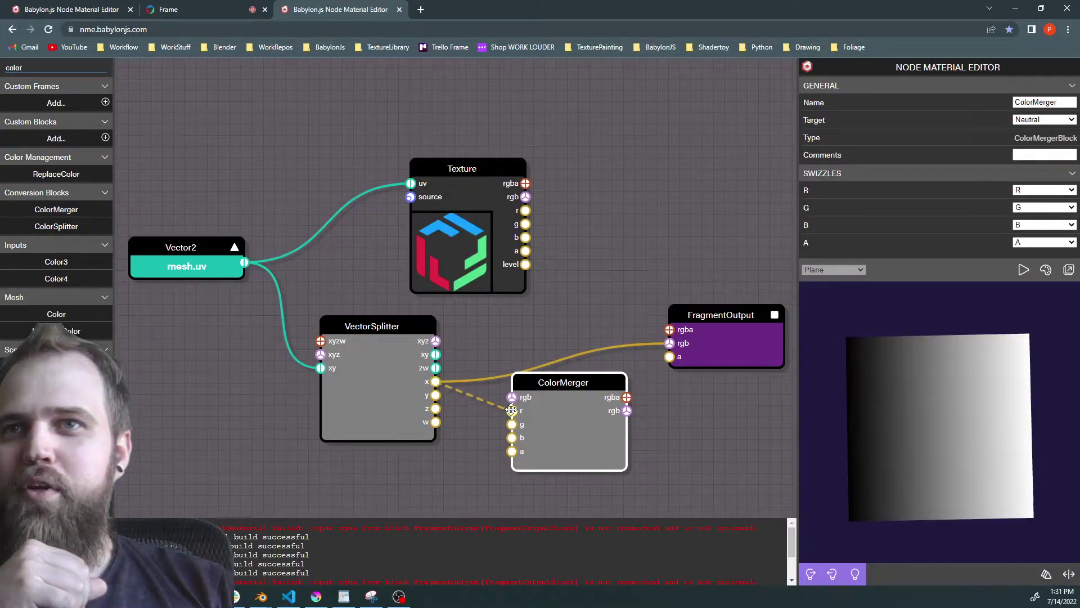
{"action": "left_click_drag", "start_coordinate": [436, 395], "coordinate": [581, 401]}
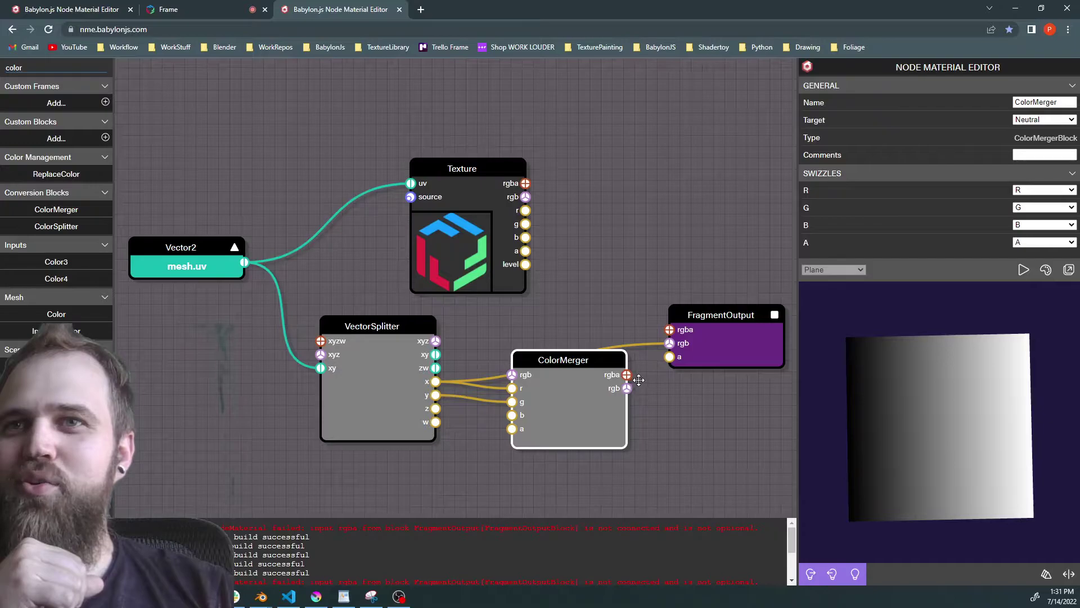
{"action": "left_click_drag", "start_coordinate": [626, 387], "coordinate": [728, 356]}
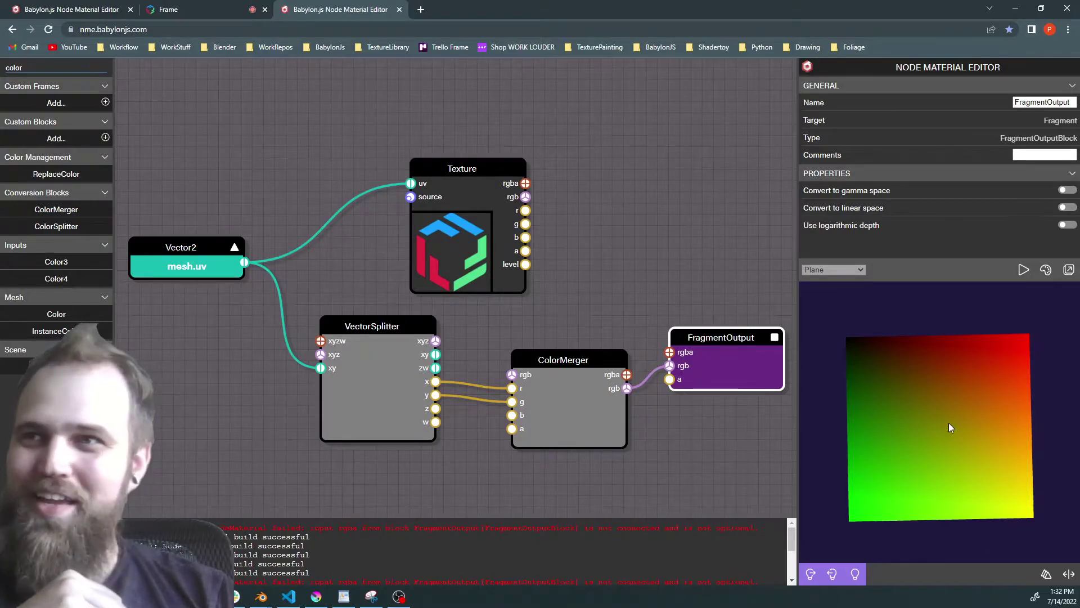
- Delete the ColorMerger node and reconnect VectorSplitter's x output directly to FragmentOutput's rgb input
{"action": "left_click", "coordinate": [587, 360]}
{"action": "key", "text": "Delete"}
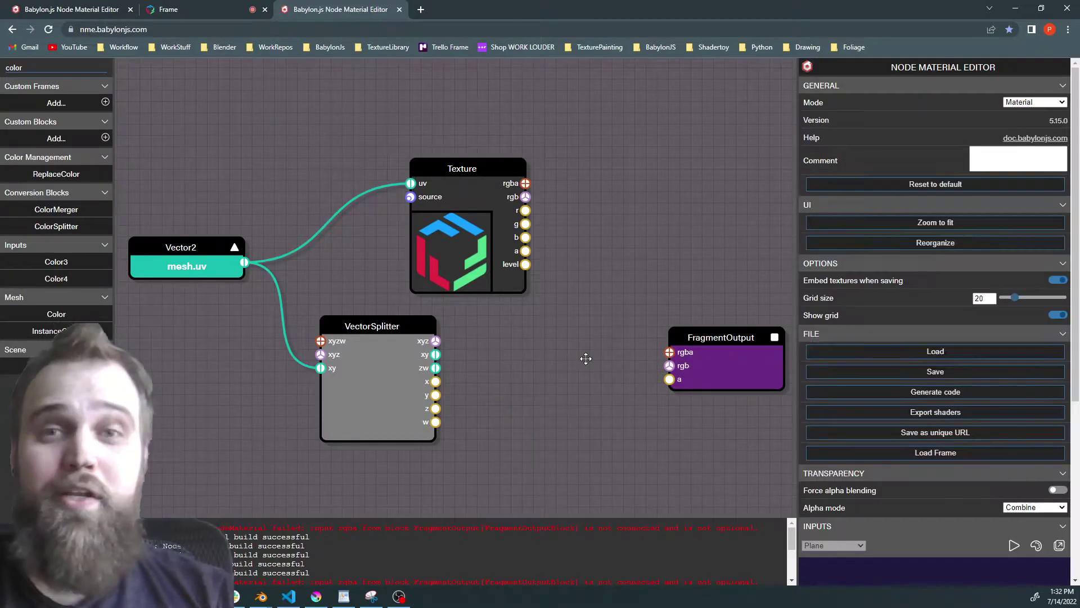
{"action": "left_click_drag", "start_coordinate": [711, 356], "coordinate": [688, 357]}
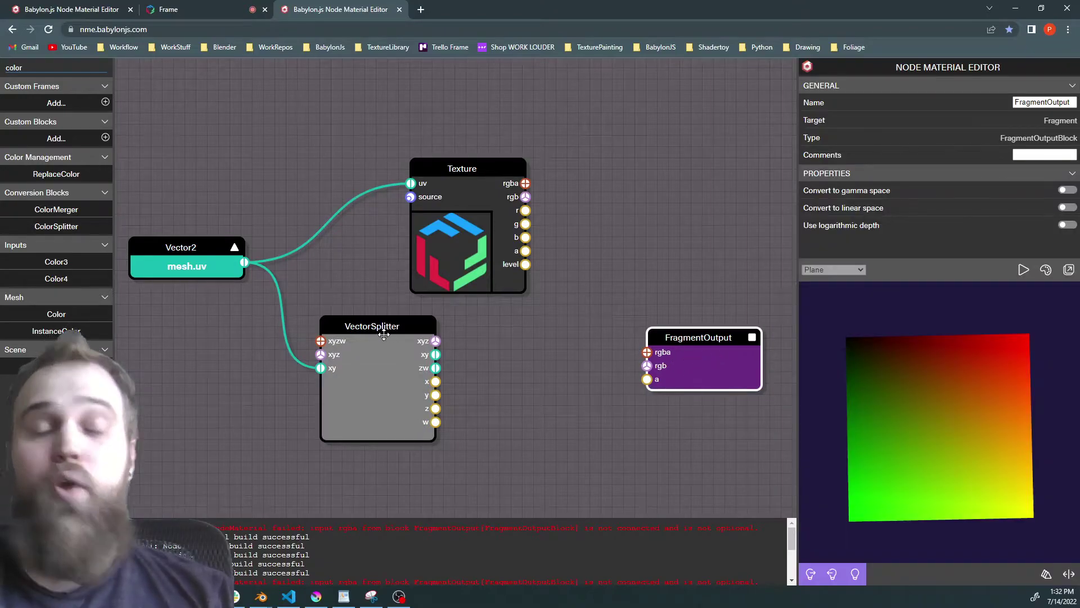
{"action": "left_click_drag", "start_coordinate": [434, 382], "coordinate": [647, 365]}
- Move VectorSplitter and FragmentOutput lower and farther apart to make room between them
{"action": "mouse_move", "coordinate": [379, 330]}
{"action": "left_mouse_down"}
{"action": "mouse_move", "coordinate": [368, 319]}
{"action": "mouse_move", "coordinate": [368, 329]}
{"action": "left_mouse_up"}
{"action": "left_click_drag", "start_coordinate": [707, 333], "coordinate": [729, 356]}
{"action": "left_click_drag", "start_coordinate": [370, 334], "coordinate": [349, 371]}
{"action": "left_click_drag", "start_coordinate": [740, 359], "coordinate": [740, 380]}
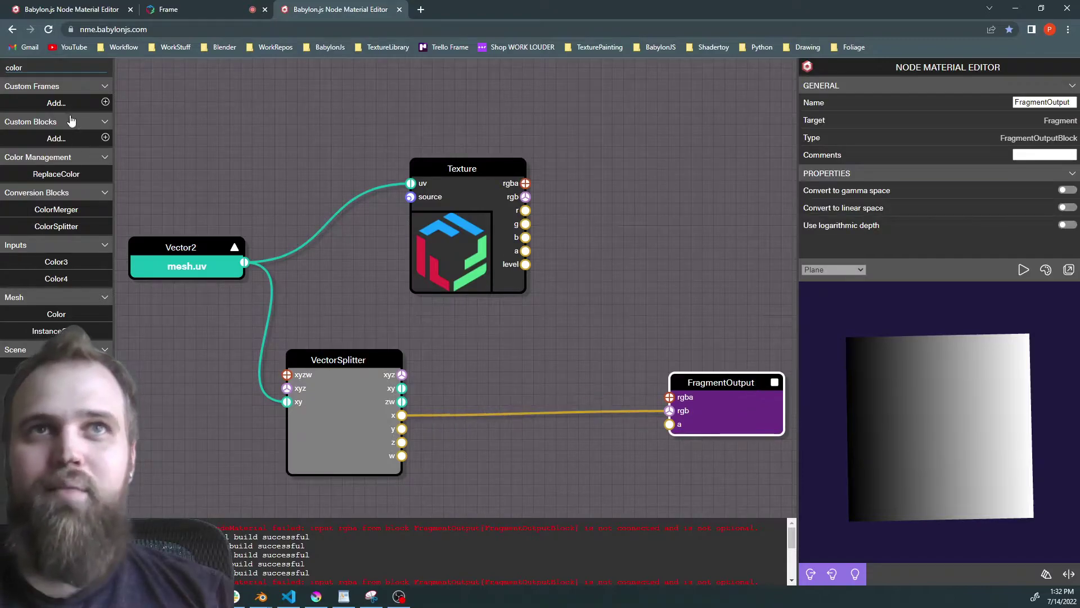
- Place an Add node with a Float on its left input and VectorSplitter's x on its right, and connect its output to FragmentOutput's rgb
{"action": "left_click_drag", "start_coordinate": [51, 67], "coordinate": [2, 68]}
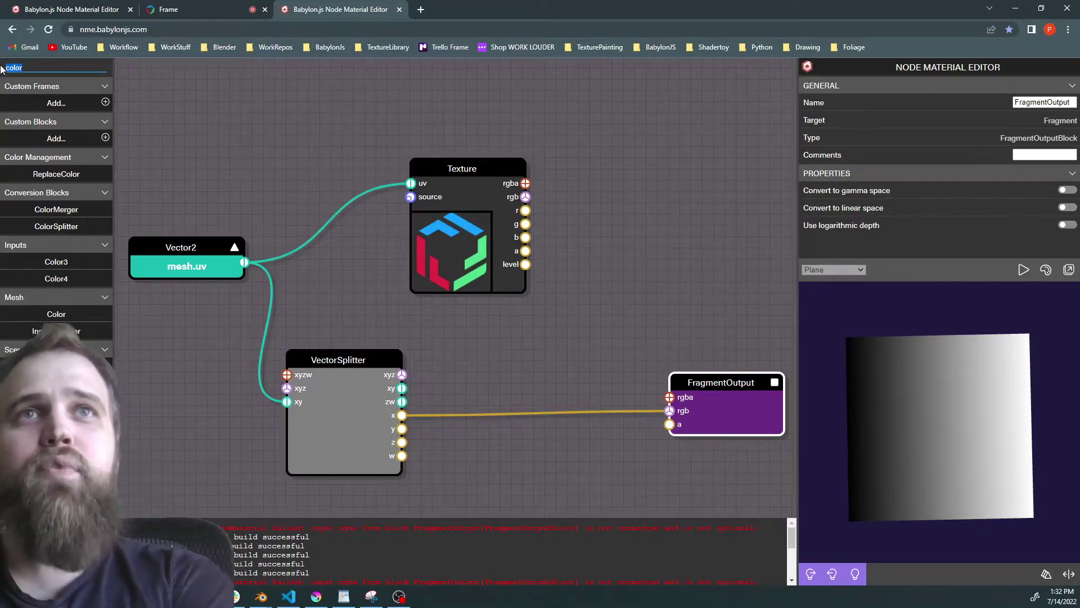
{"action": "type", "text": "add"}
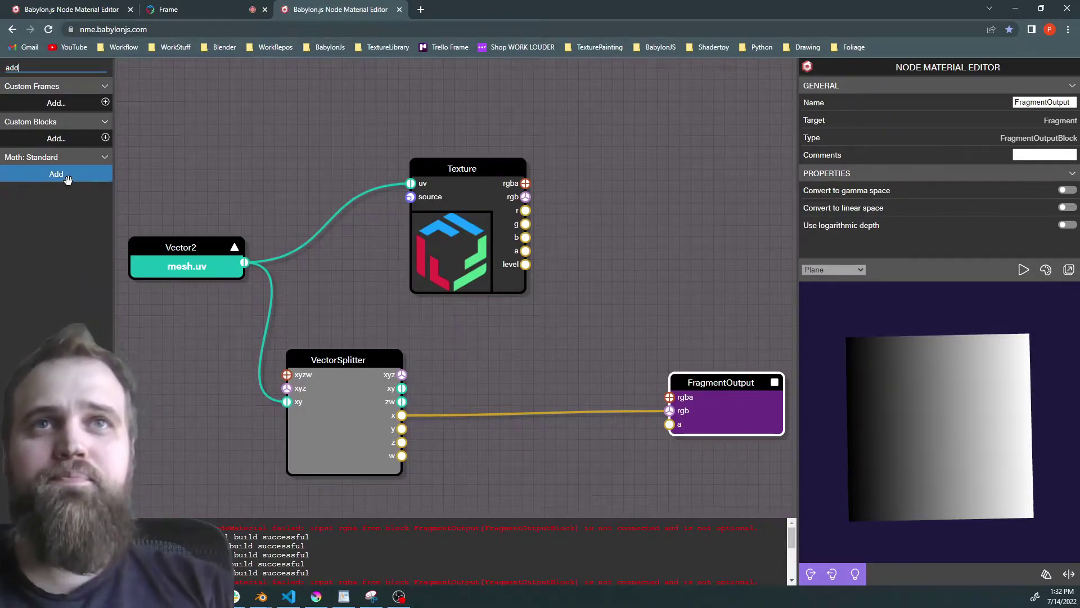
{"action": "left_click_drag", "start_coordinate": [62, 174], "coordinate": [545, 369]}
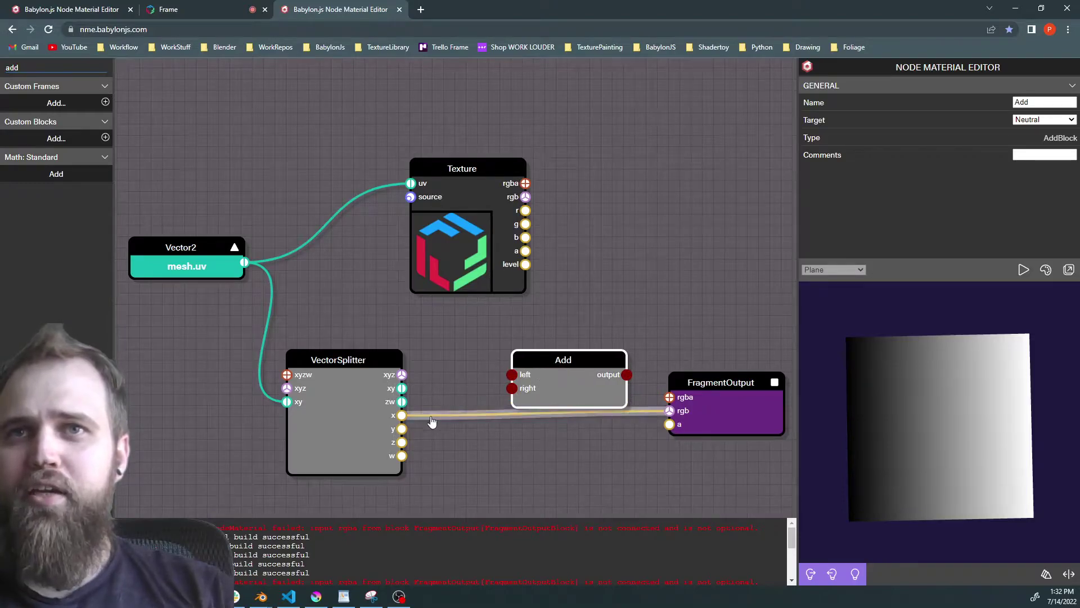
{"action": "left_click_drag", "start_coordinate": [402, 415], "coordinate": [448, 334]}
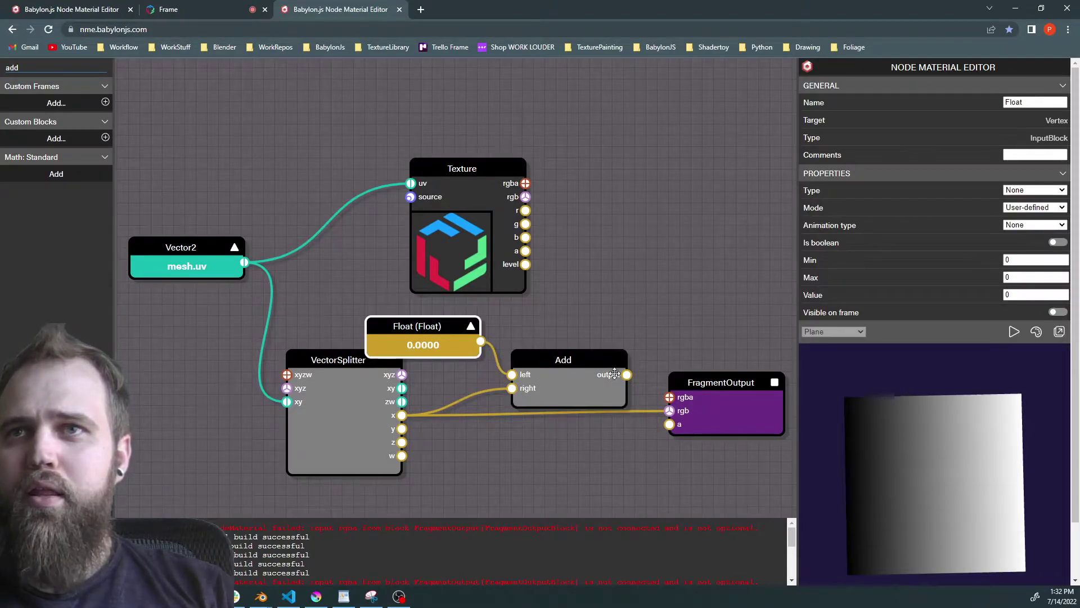
{"action": "left_click_drag", "start_coordinate": [627, 374], "coordinate": [670, 410]}
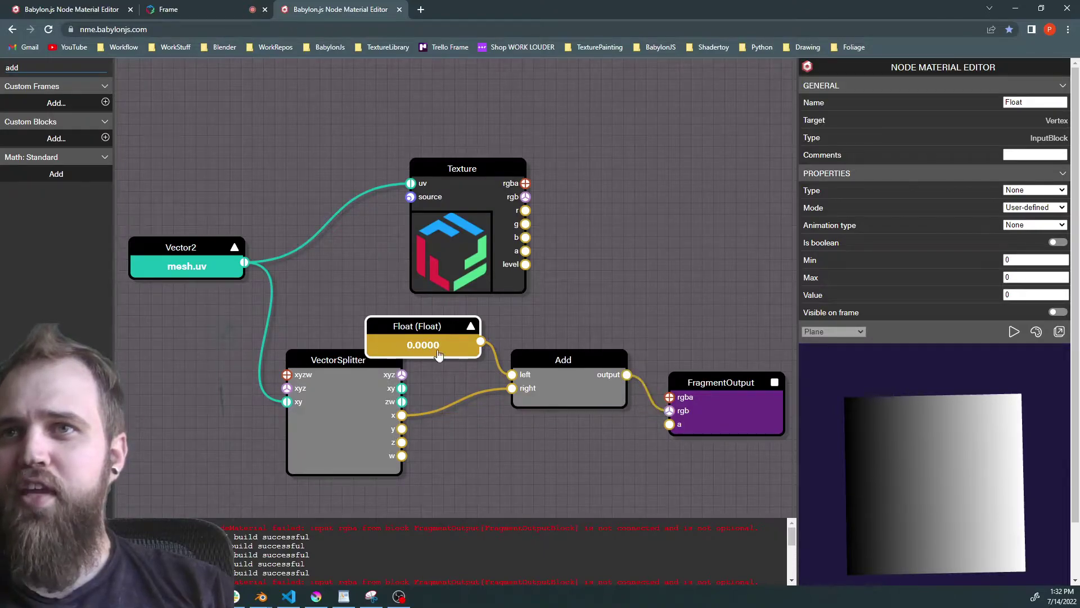
- Raise the Float input's value gradually to 0.85 to brighten the gradient on the preview plane
{"action": "left_click", "coordinate": [1026, 295]}
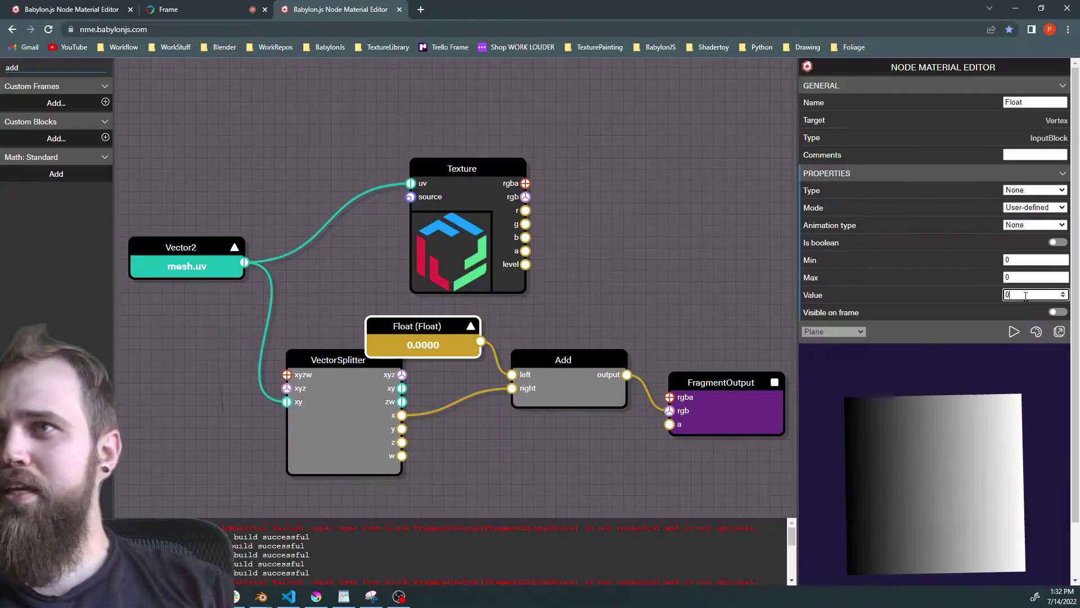
{"action": "type", "text": ".22"}
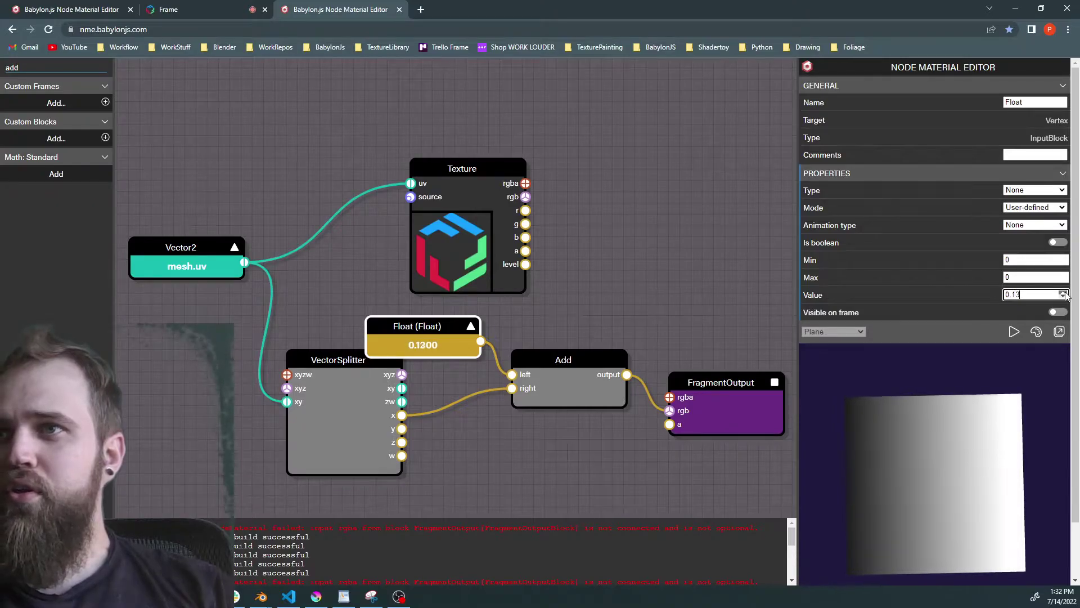
{"action": "left_click", "coordinate": [1063, 292]}
{"action": "left_click", "coordinate": [1062, 292]}
{"action": "left_click", "coordinate": [1062, 292]}
{"action": "left_click", "coordinate": [1063, 292]}
{"action": "left_click", "coordinate": [1062, 292]}
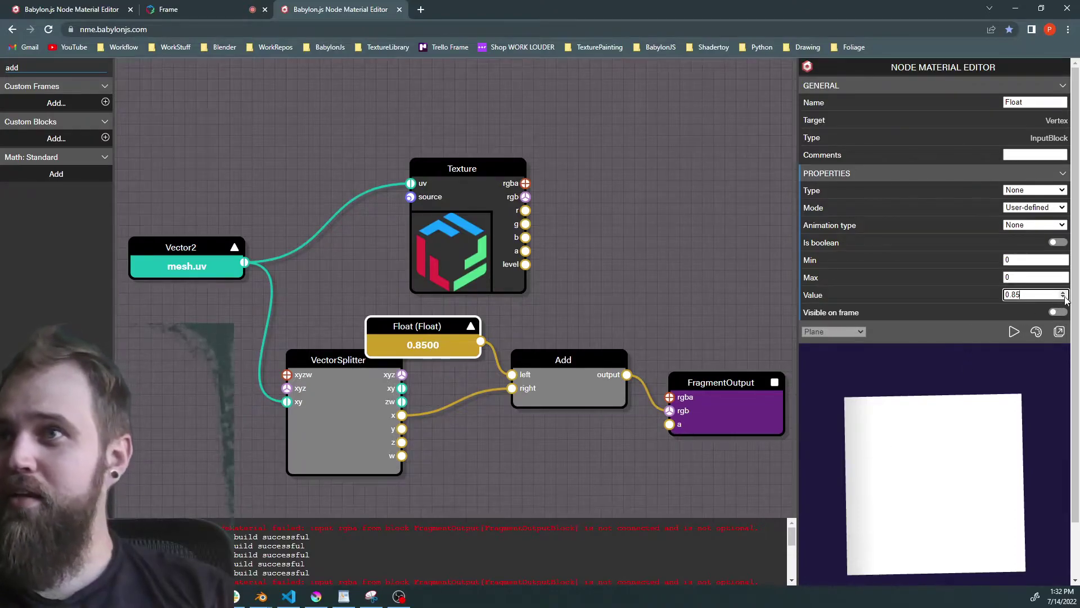
- Lower the Float input's value gradually to -0.71 to darken the gradient on the preview plane
{"action": "left_click", "coordinate": [1063, 297]}
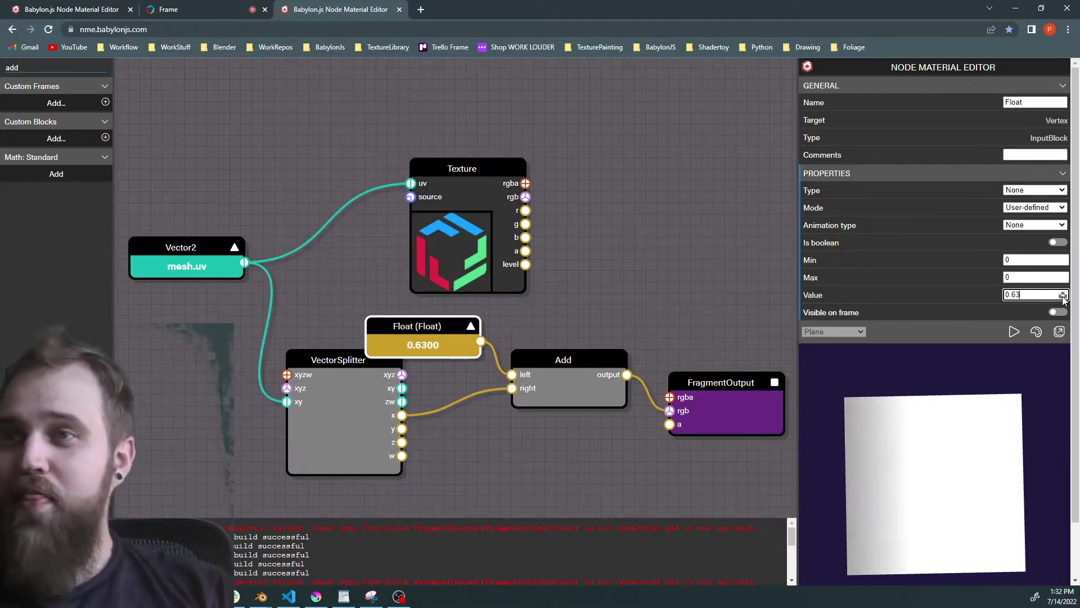
{"action": "left_click", "coordinate": [1062, 297]}
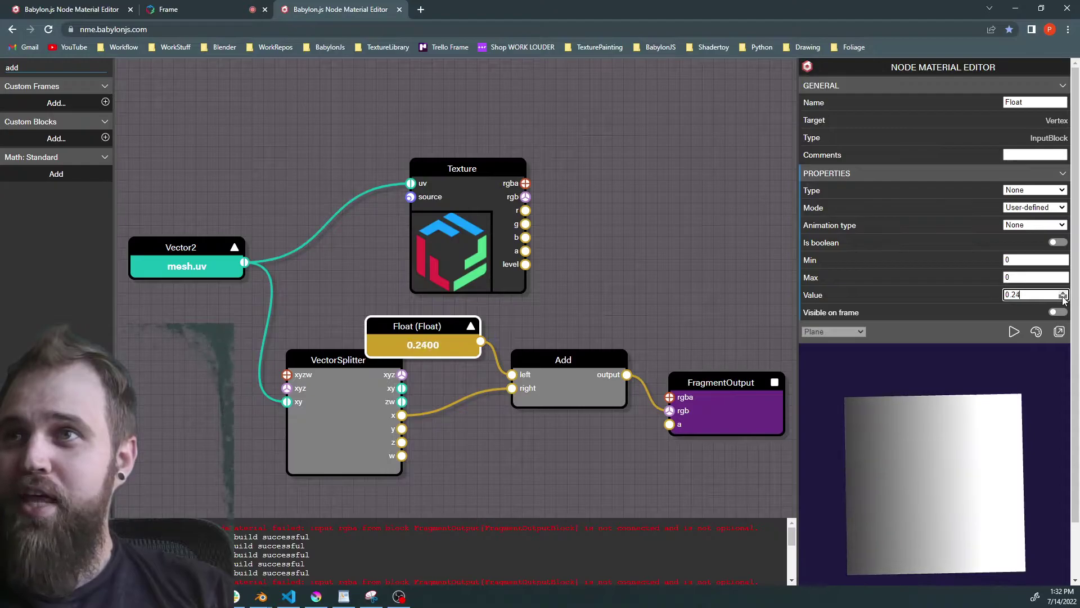
{"action": "left_click", "coordinate": [1063, 297]}
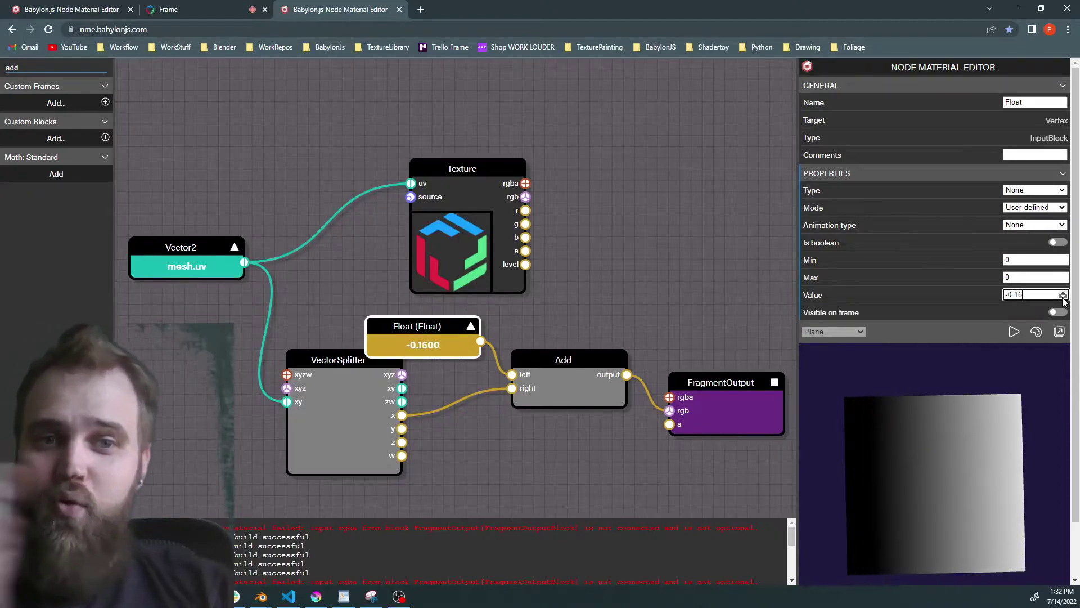
{"action": "left_click", "coordinate": [1063, 297]}
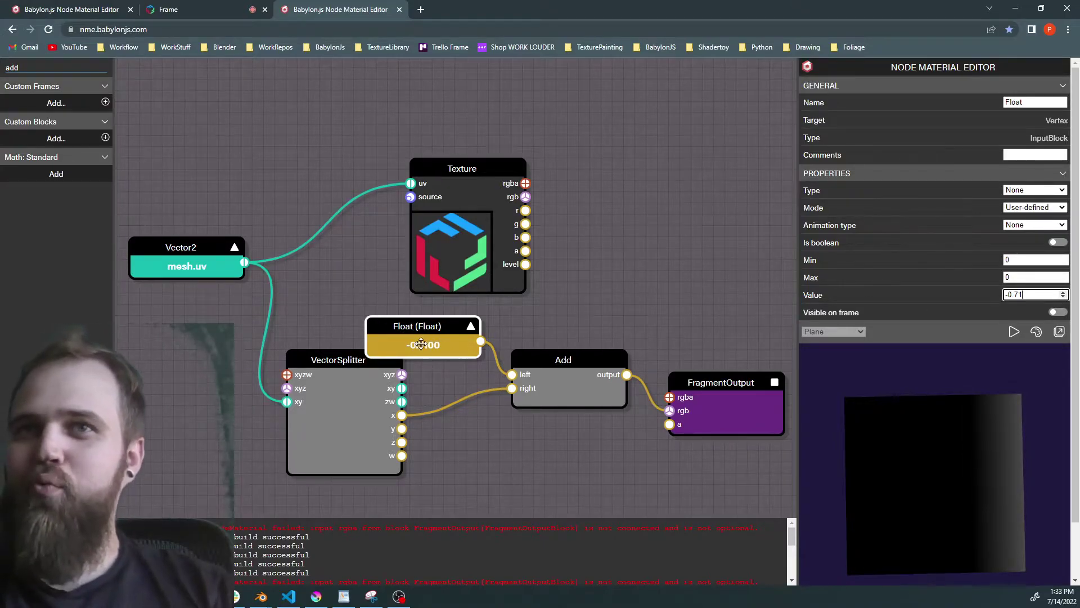
- Move the VectorSplitter node slightly down and away from the Float node to stop them overlapping
{"action": "left_click_drag", "start_coordinate": [327, 386], "coordinate": [304, 397]}
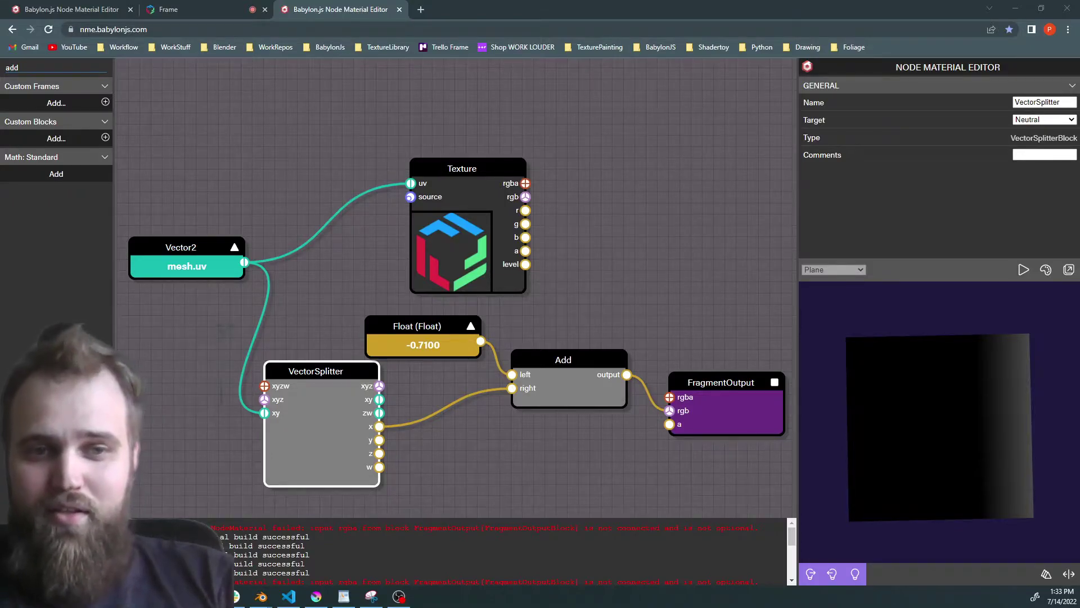
- Switch to the Desmos graphing calculator, graph f = sin(x) in a taller window, and return to the Node Material Editor
{"action": "key", "text": "alt+Tab"}
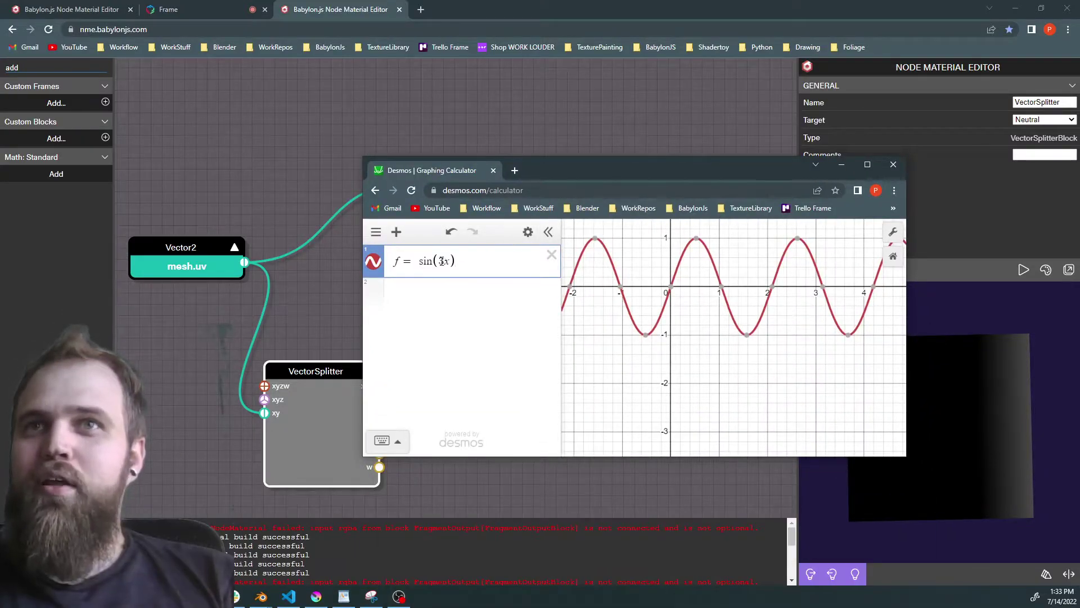
{"action": "left_click_drag", "start_coordinate": [437, 261], "coordinate": [442, 261]}
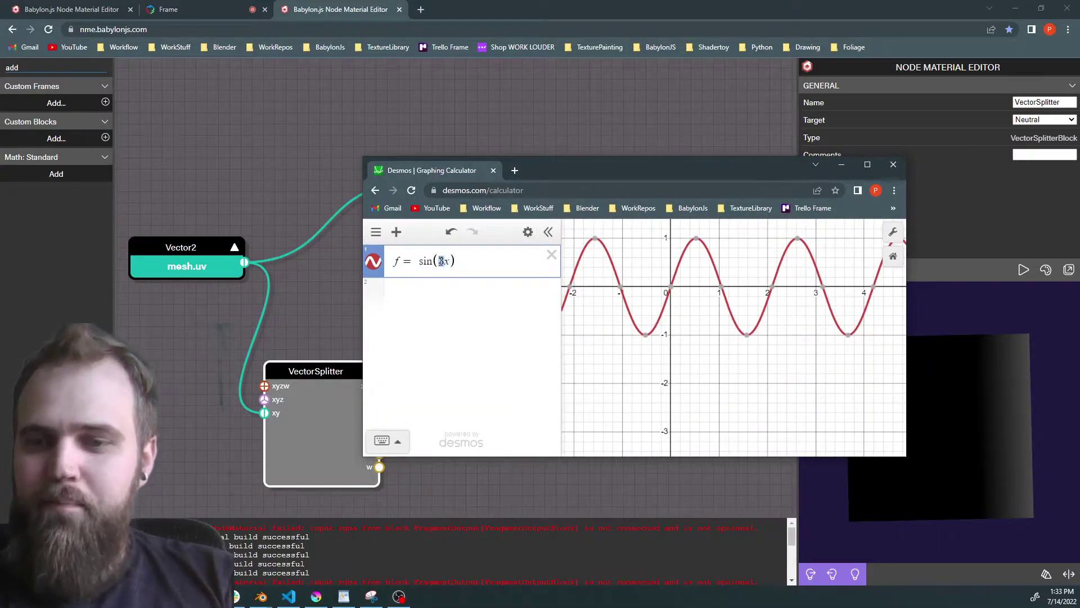
{"action": "type", "text": "\\"}
{"action": "key", "text": "BackSpace"}
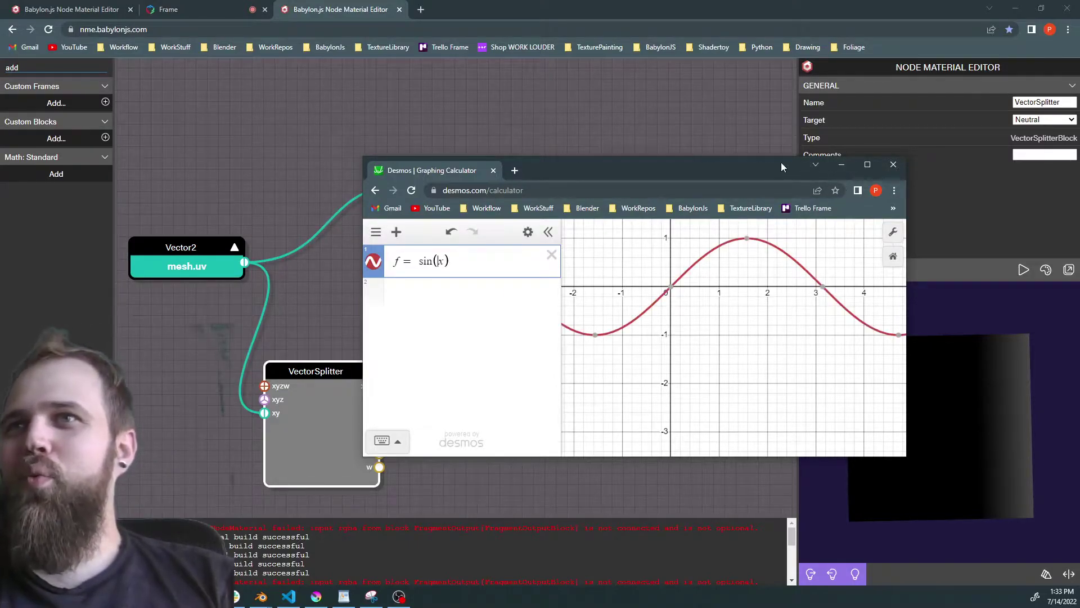
{"action": "left_click_drag", "start_coordinate": [781, 159], "coordinate": [781, 107]}
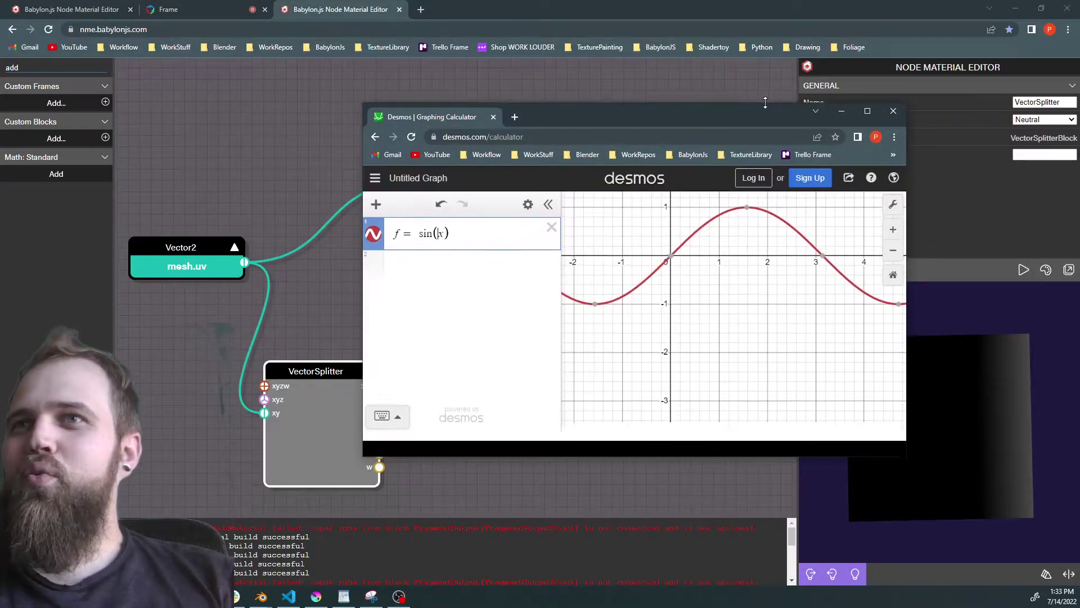
{"action": "left_click_drag", "start_coordinate": [737, 288], "coordinate": [694, 363]}
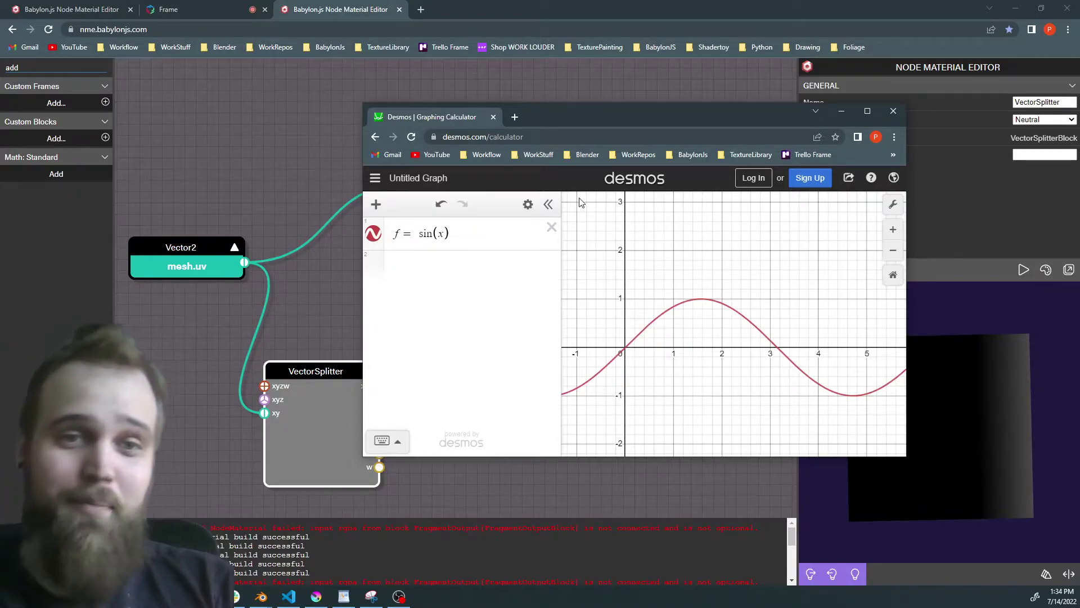
{"action": "left_click", "coordinate": [894, 115]}
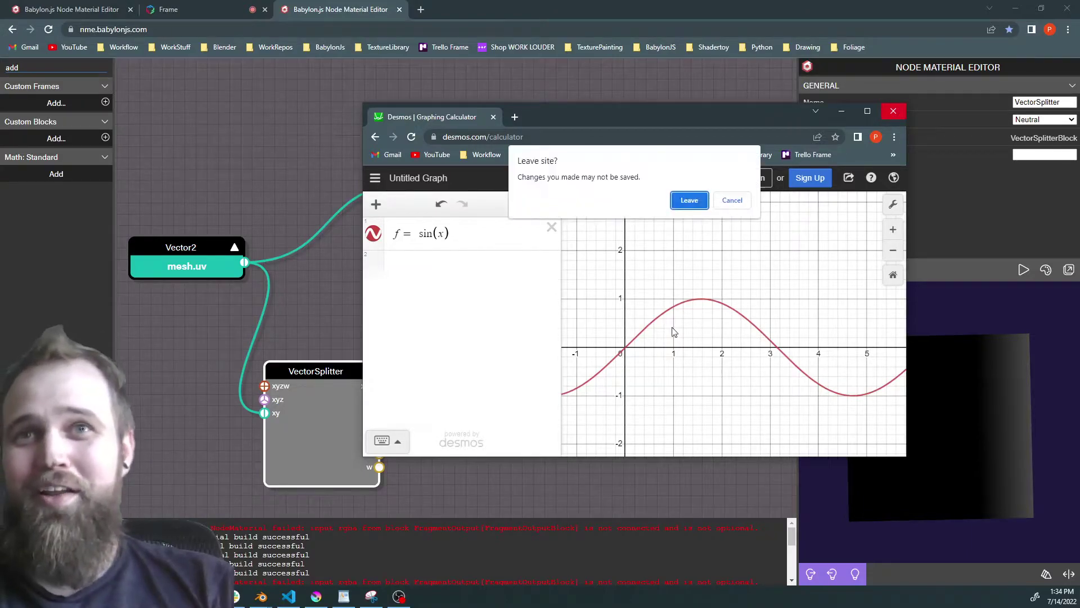
{"action": "left_click", "coordinate": [730, 199]}
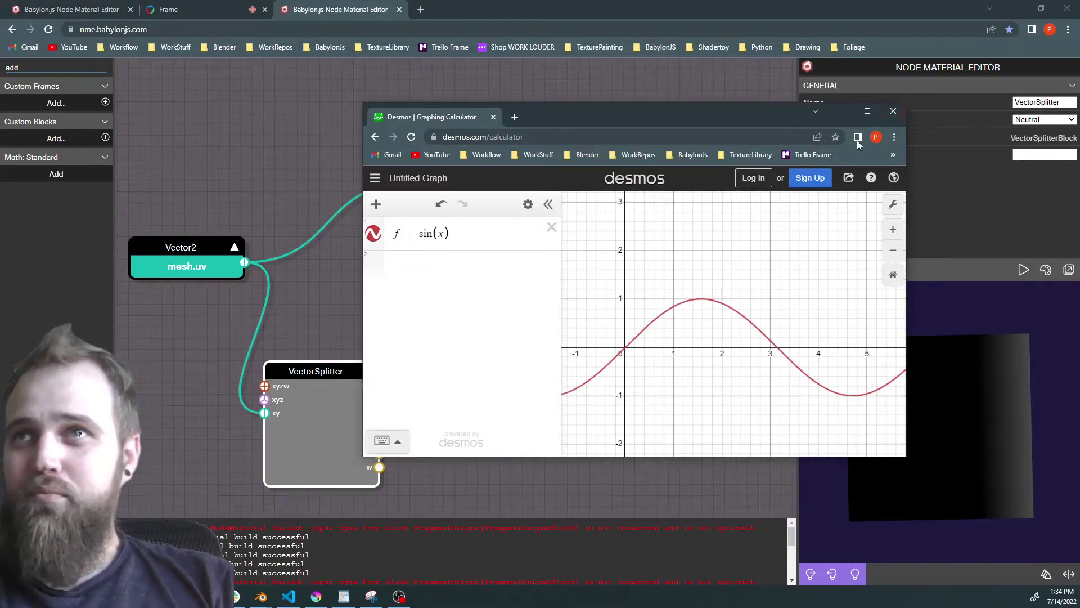
{"action": "left_click", "coordinate": [840, 112]}
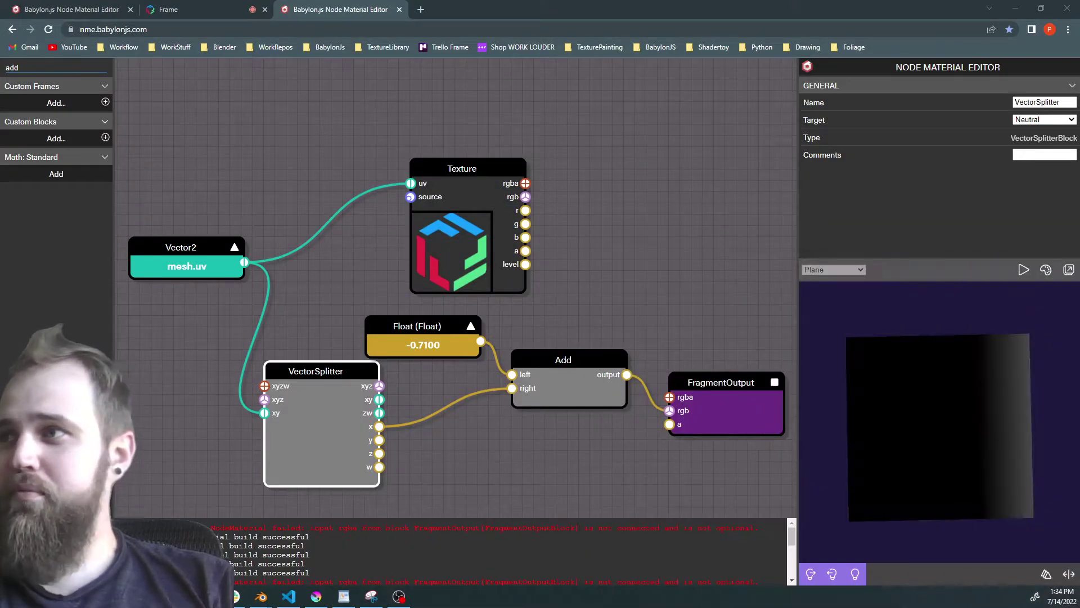
- Insert a Sin node between Add's output and FragmentOutput's rgb, moving FragmentOutput farther right to make room and aligning the nodes
{"action": "left_click_drag", "start_coordinate": [689, 308], "coordinate": [530, 280]}
{"action": "left_click_drag", "start_coordinate": [585, 352], "coordinate": [729, 319]}
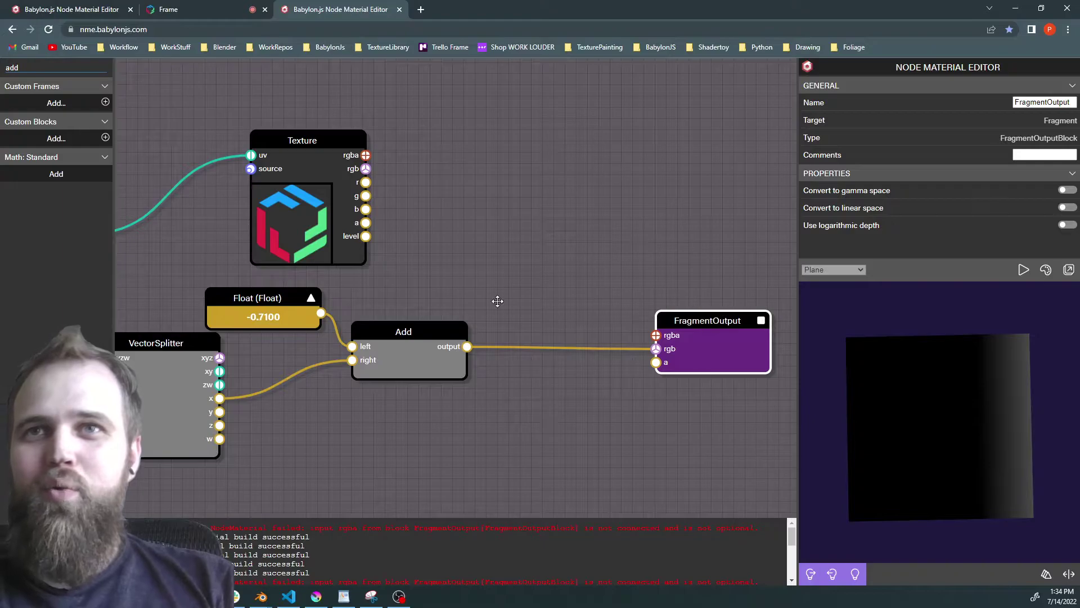
{"action": "double_click", "coordinate": [36, 65]}
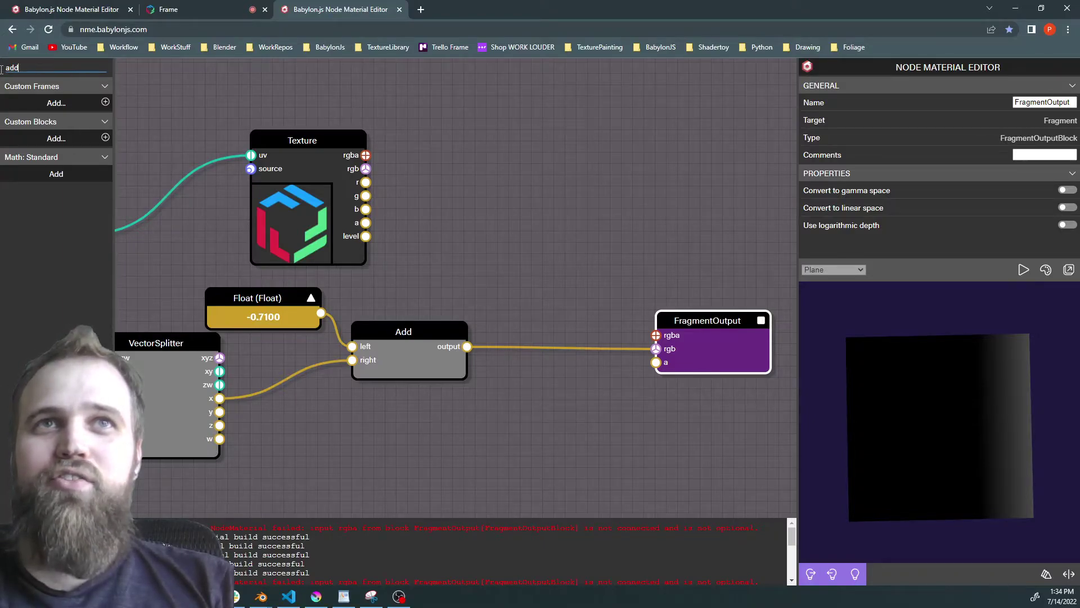
{"action": "type", "text": "sin"}
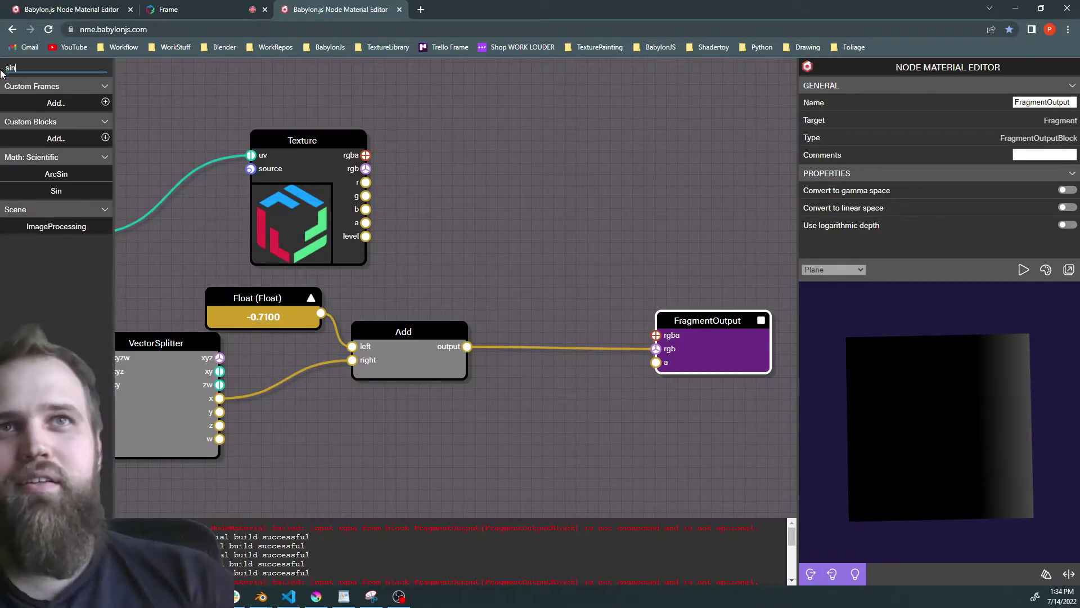
{"action": "left_click_drag", "start_coordinate": [56, 190], "coordinate": [563, 313]}
{"action": "left_click_drag", "start_coordinate": [469, 349], "coordinate": [499, 325]}
{"action": "left_click_drag", "start_coordinate": [614, 325], "coordinate": [656, 349]}
{"action": "left_click_drag", "start_coordinate": [565, 327], "coordinate": [577, 350]}
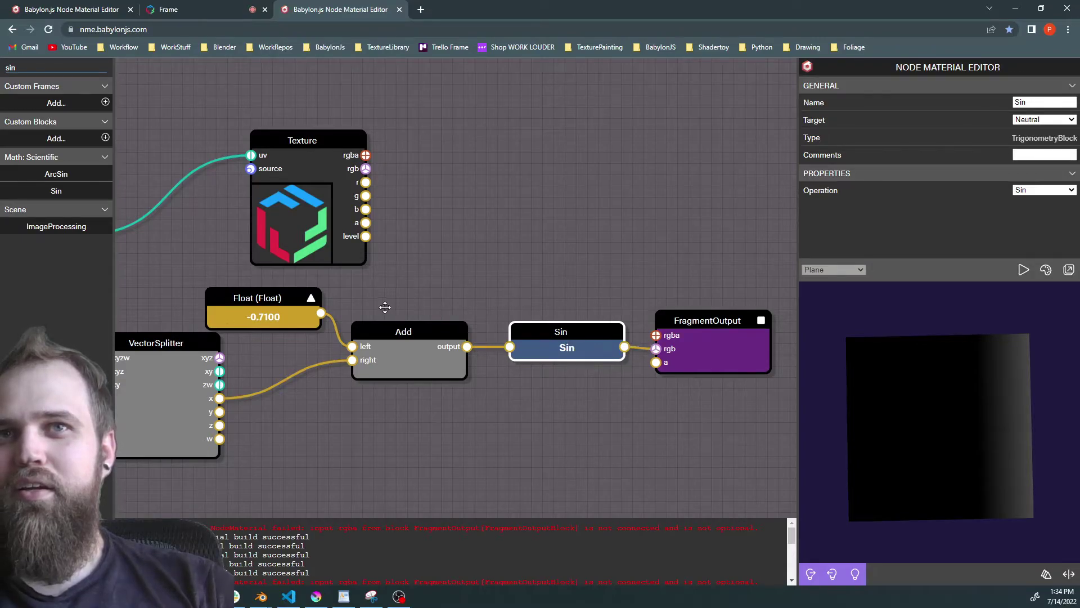
{"action": "left_click_drag", "start_coordinate": [374, 340], "coordinate": [385, 339]}
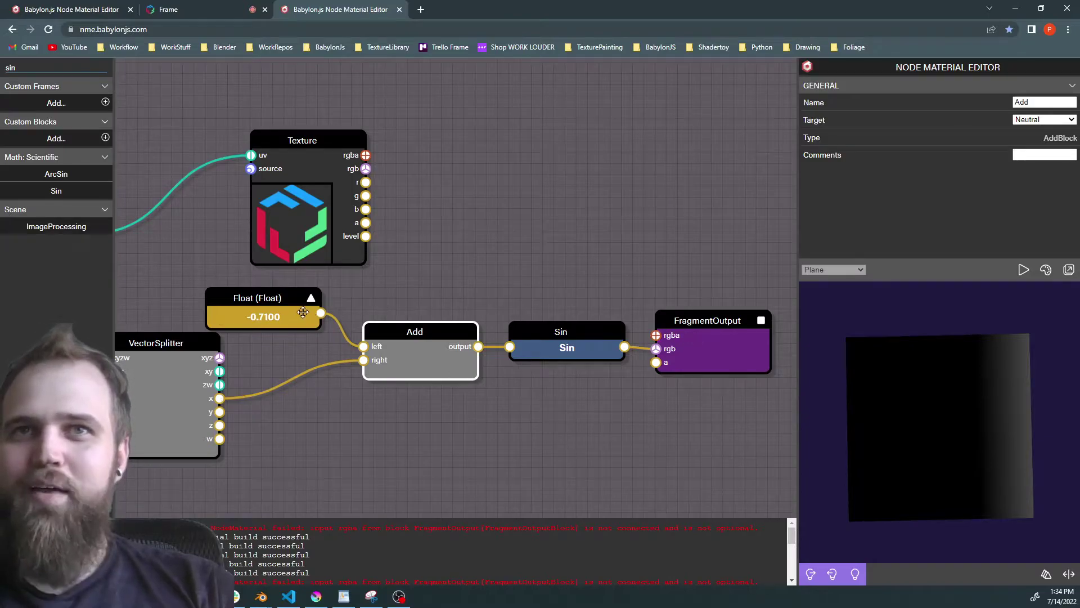
- Raise the Float input's value gradually to 2.31 to shift the sine gradient across the preview plane
{"action": "left_click", "coordinate": [278, 298]}
{"action": "left_click_drag", "start_coordinate": [1045, 295], "coordinate": [980, 291]}
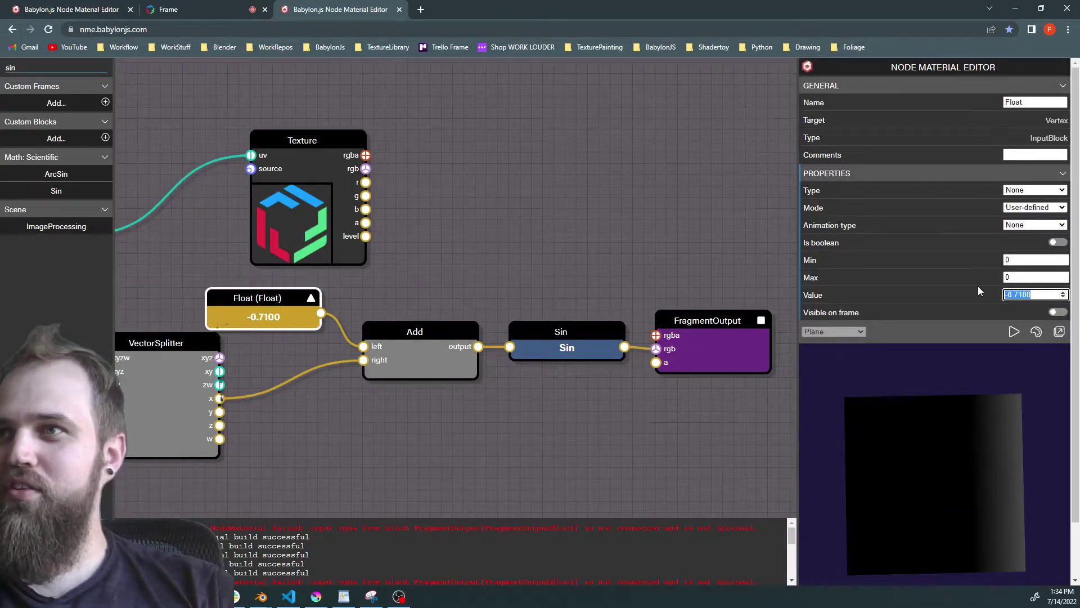
{"action": "left_click", "coordinate": [1062, 292]}
{"action": "left_click", "coordinate": [1063, 293]}
{"action": "left_click_drag", "start_coordinate": [1063, 293], "coordinate": [1063, 293]}
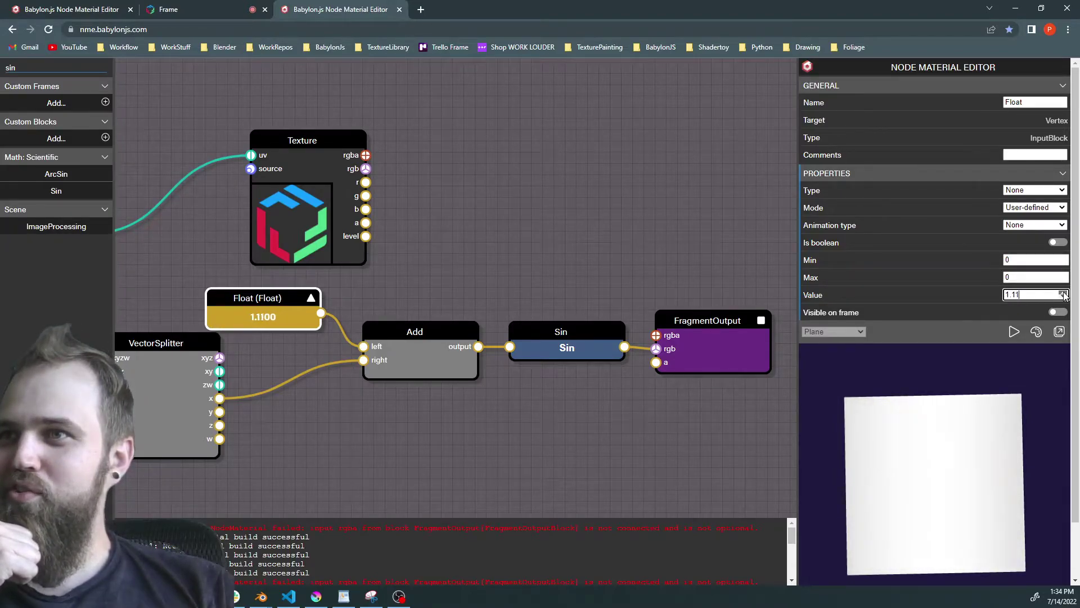
{"action": "key", "text": "BackSpace"}
{"action": "key", "text": "BackSpace"}
{"action": "type", "text": "29"}
{"action": "key", "text": "BackSpace"}
{"action": "key", "text": "BackSpace"}
{"action": "type", "text": "69"}
{"action": "left_click", "coordinate": [1063, 292]}
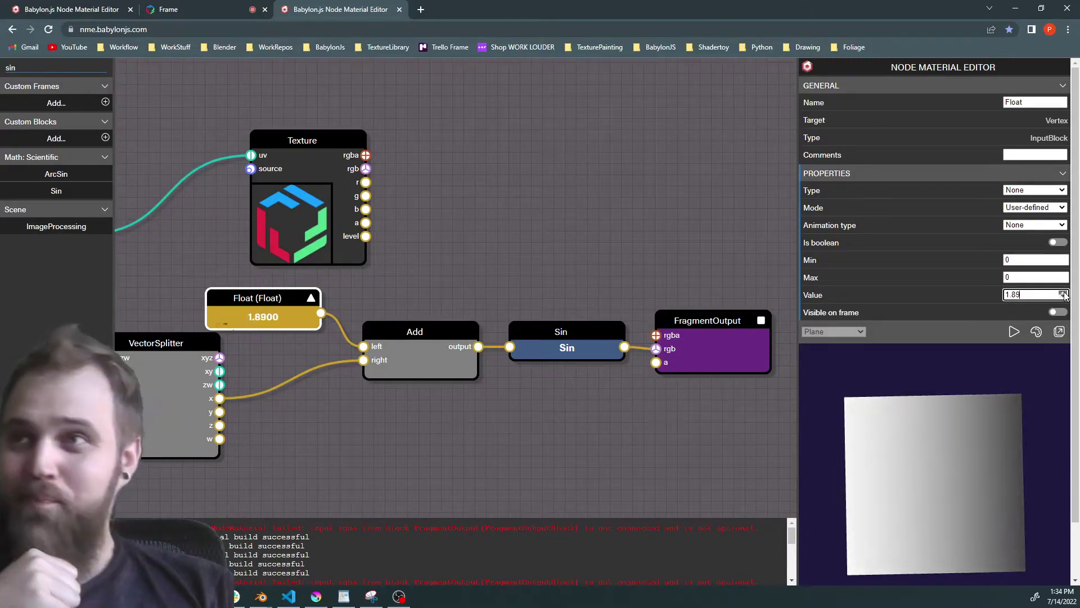
{"action": "left_click_drag", "start_coordinate": [1063, 294], "coordinate": [1063, 293]}
- Switch to the Desmos sin(x) graph, compare its curve with the preview gradient, and return to the Node Material Editor
{"action": "key", "text": "alt+Tab"}
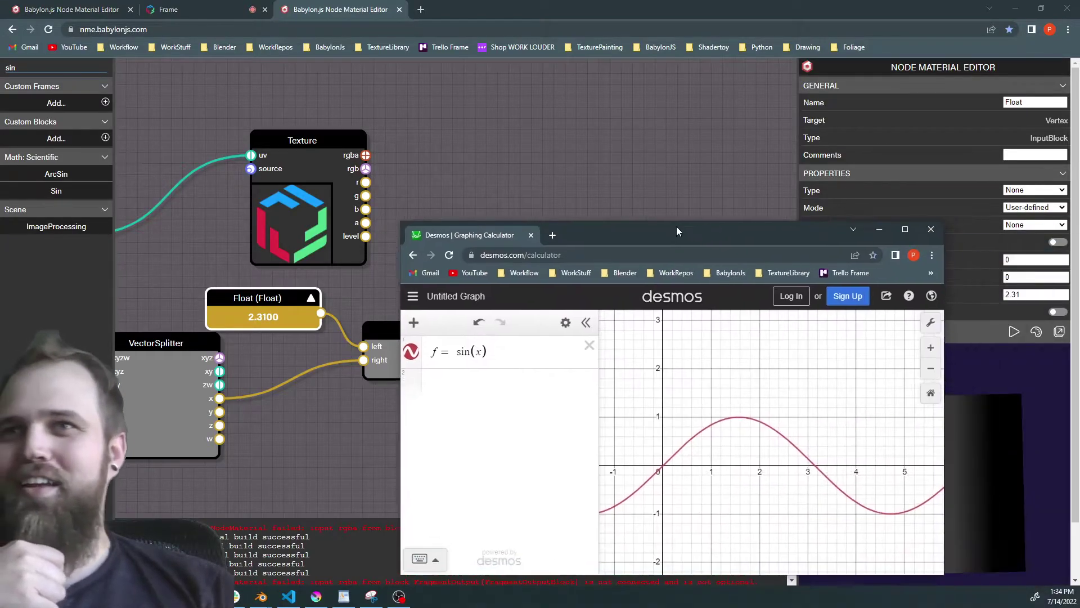
{"action": "left_click_drag", "start_coordinate": [685, 229], "coordinate": [546, 156]}
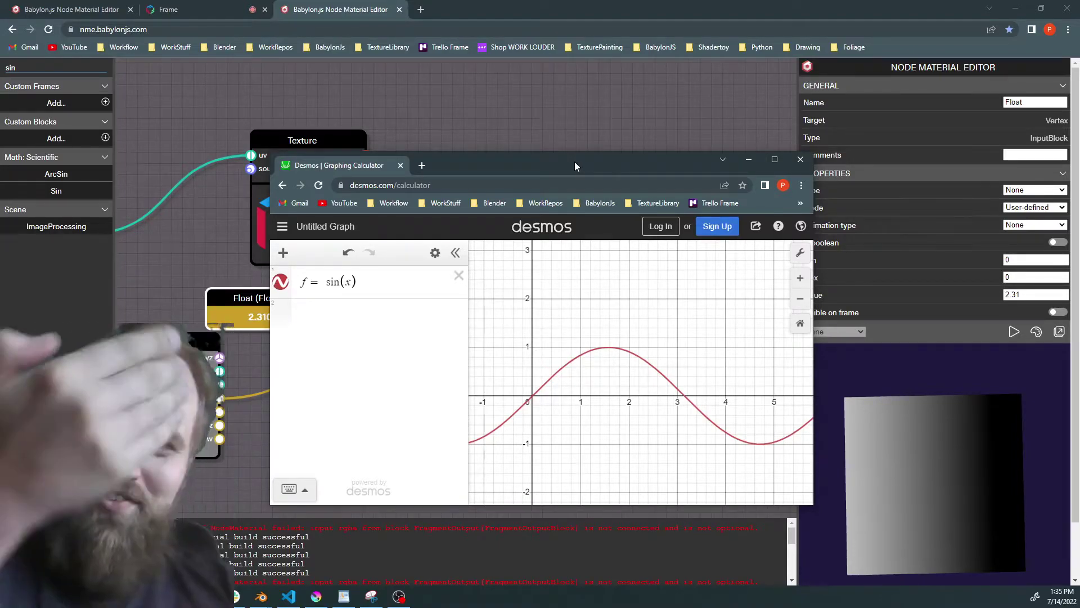
{"action": "left_click", "coordinate": [748, 165]}
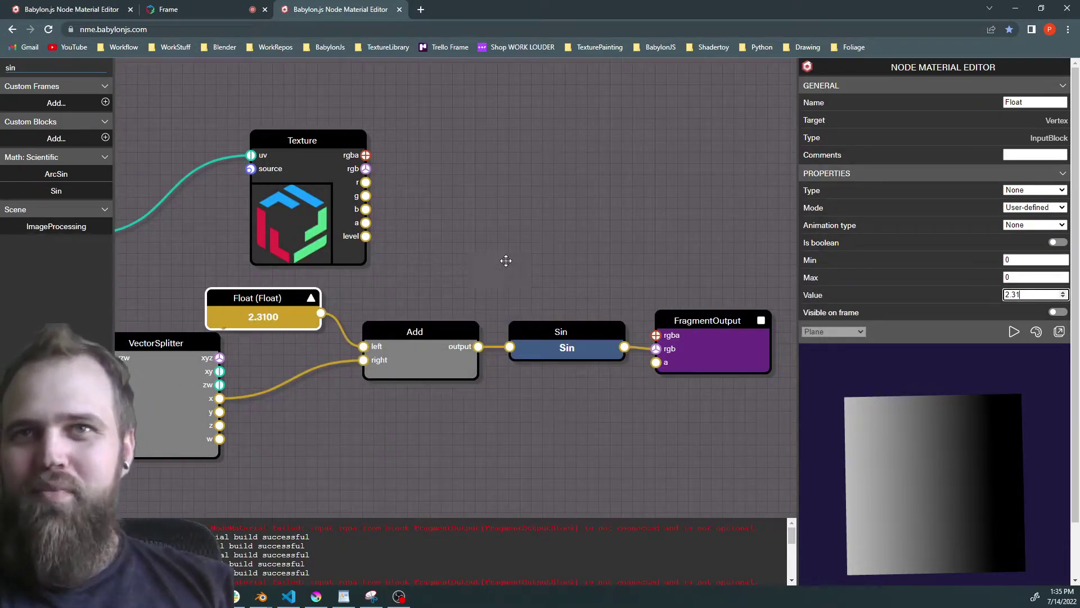
- Add a Time input, connect it to Add's left input in place of the Float, and delete the Float node
{"action": "left_click_drag", "start_coordinate": [476, 260], "coordinate": [561, 264]}
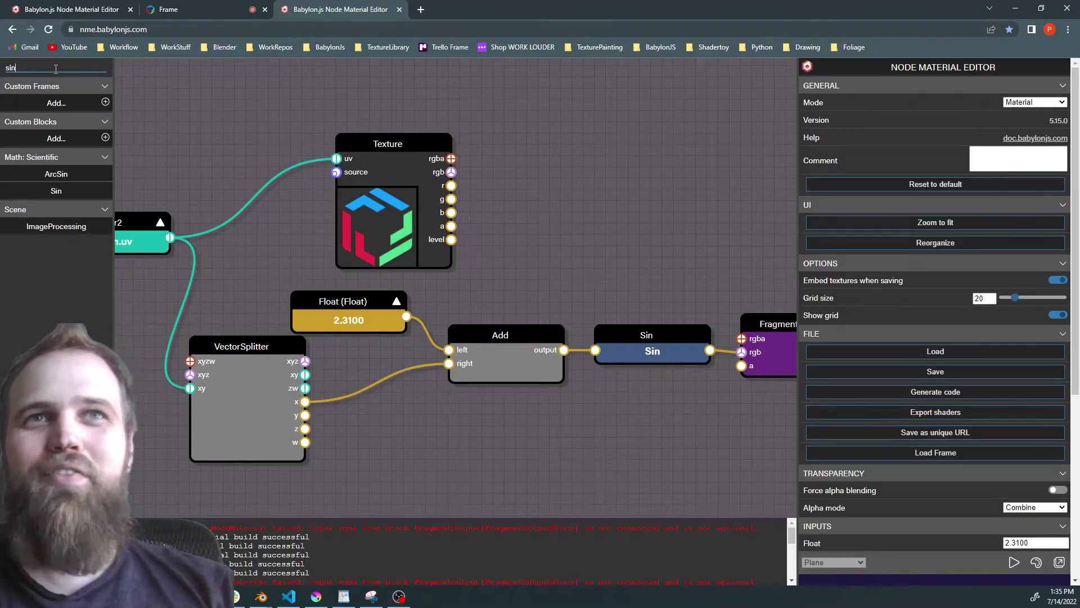
{"action": "key", "text": "BackSpace"}
{"action": "key", "text": "BackSpace"}
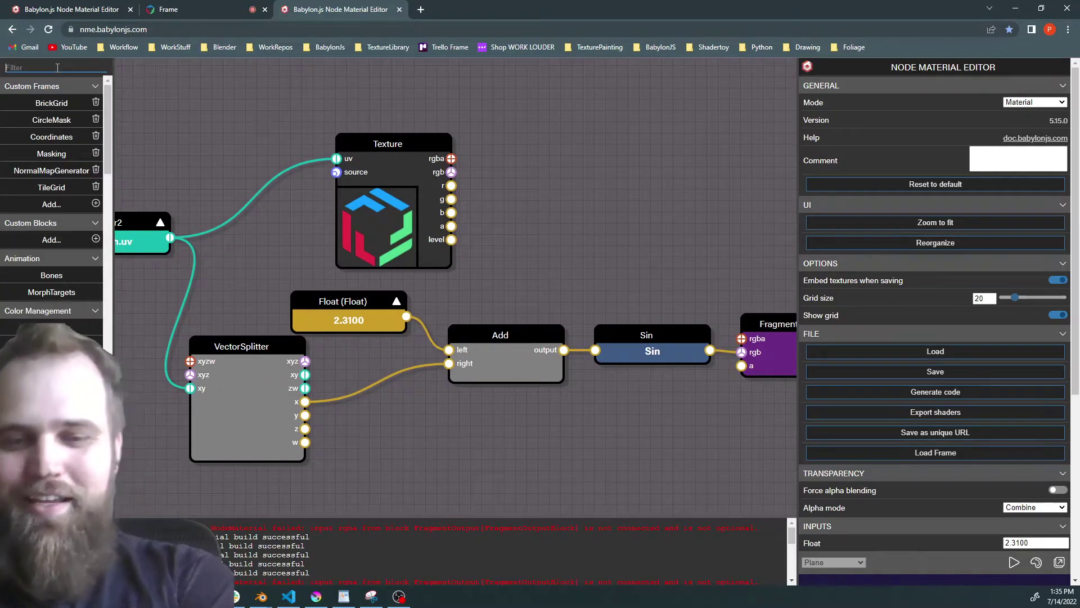
{"action": "type", "text": "time"}
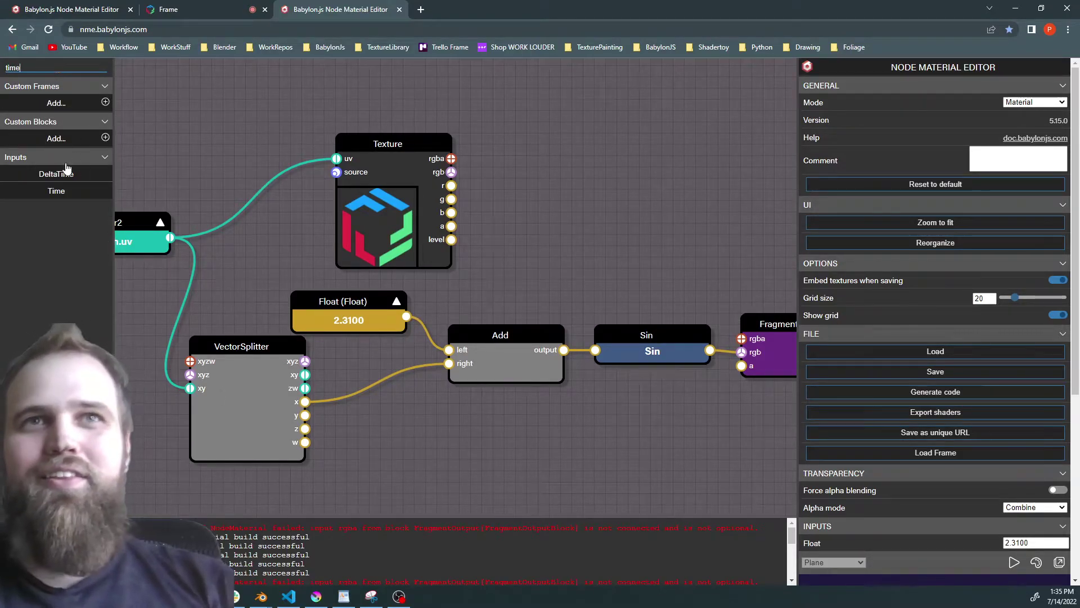
{"action": "left_click_drag", "start_coordinate": [57, 190], "coordinate": [408, 426]}
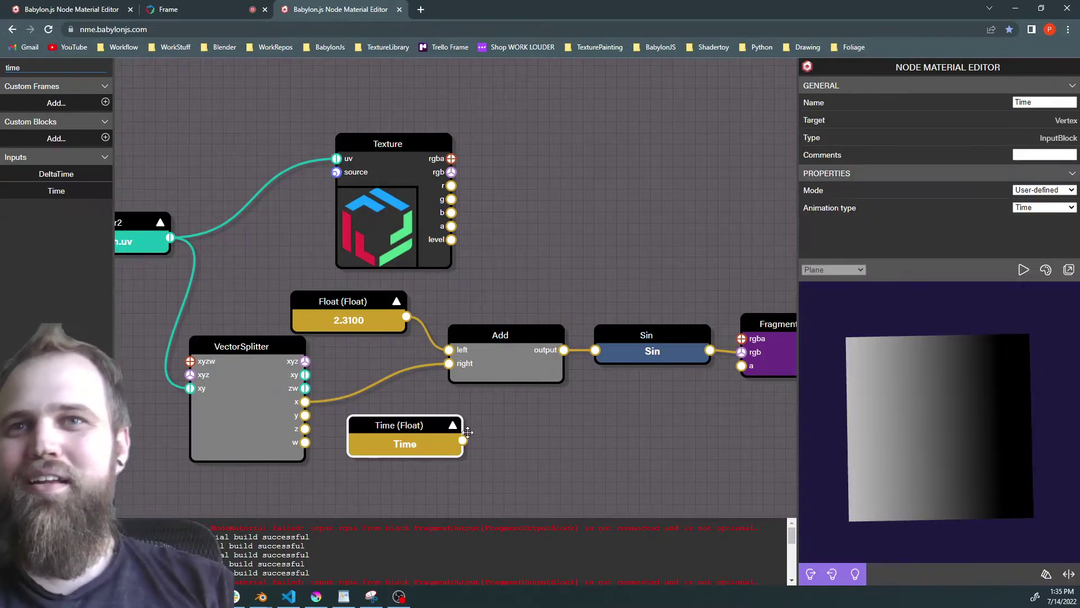
{"action": "left_click_drag", "start_coordinate": [447, 350], "coordinate": [447, 349]}
{"action": "left_click_drag", "start_coordinate": [397, 425], "coordinate": [342, 300]}
{"action": "left_click", "coordinate": [352, 284]}
{"action": "left_click", "coordinate": [349, 298]}
{"action": "key", "text": "Delete"}
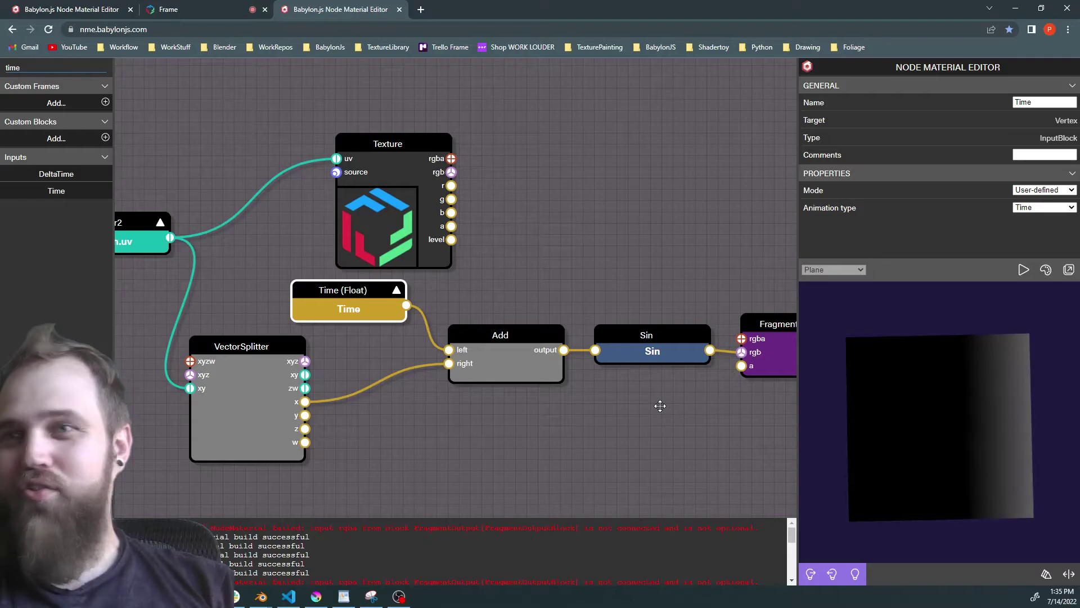
- Rearrange the graph so Texture sits directly above Sin and FragmentOutput is farther right, leaving space between them
{"action": "left_click_drag", "start_coordinate": [662, 434], "coordinate": [572, 442]}
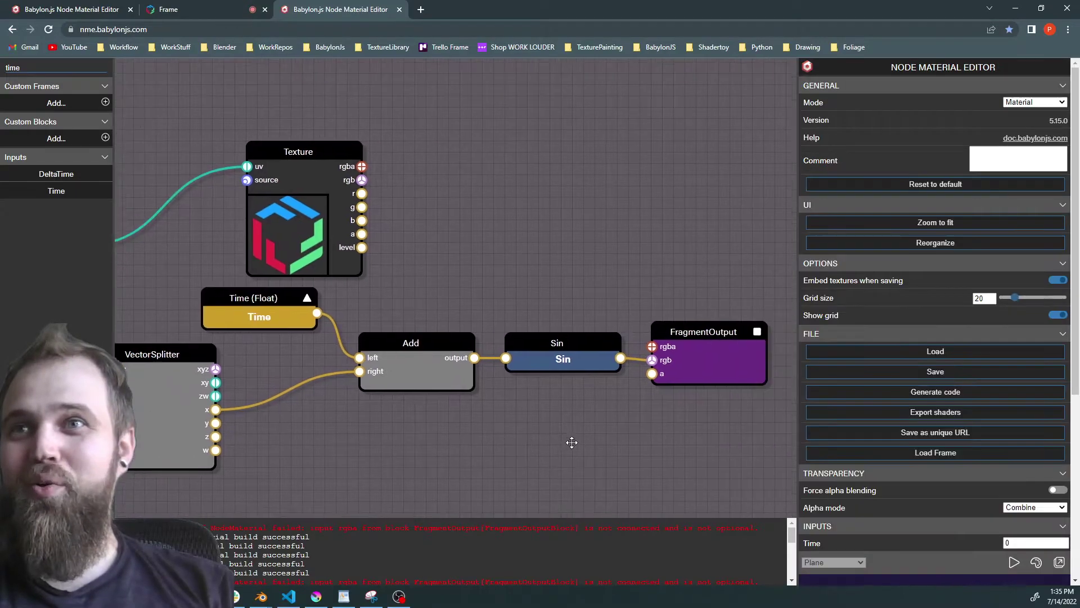
{"action": "scroll", "coordinate": [557, 436], "scroll_direction": "down", "scroll_amount": 2}
{"action": "left_click_drag", "start_coordinate": [269, 184], "coordinate": [638, 184]}
{"action": "left_click_drag", "start_coordinate": [528, 284], "coordinate": [241, 278]}
{"action": "left_click_drag", "start_coordinate": [347, 318], "coordinate": [550, 369]}
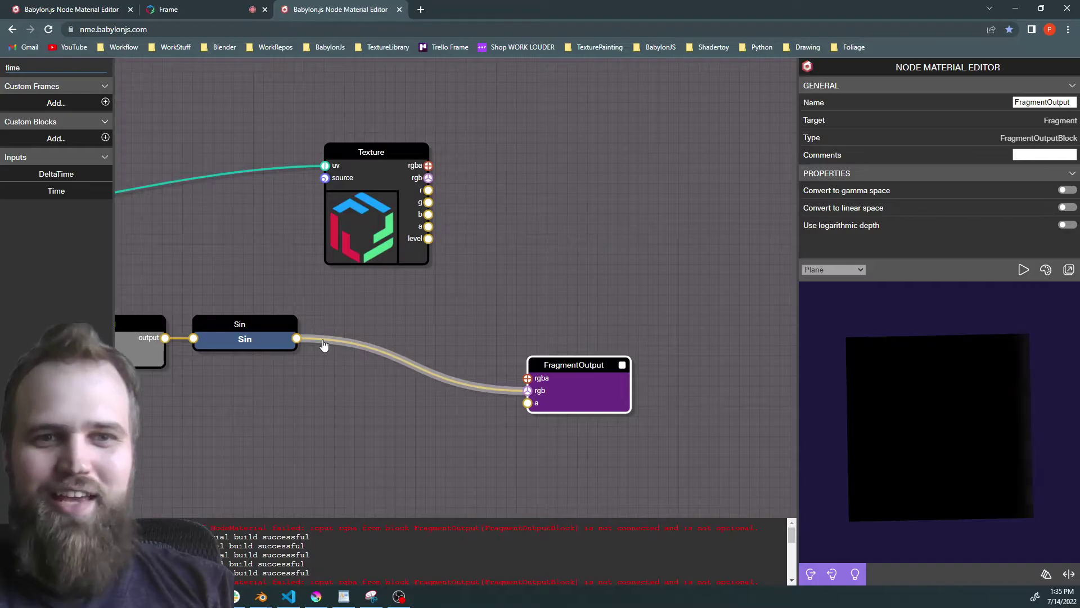
{"action": "left_click", "coordinate": [389, 146]}
{"action": "left_click_drag", "start_coordinate": [389, 146], "coordinate": [298, 136]}
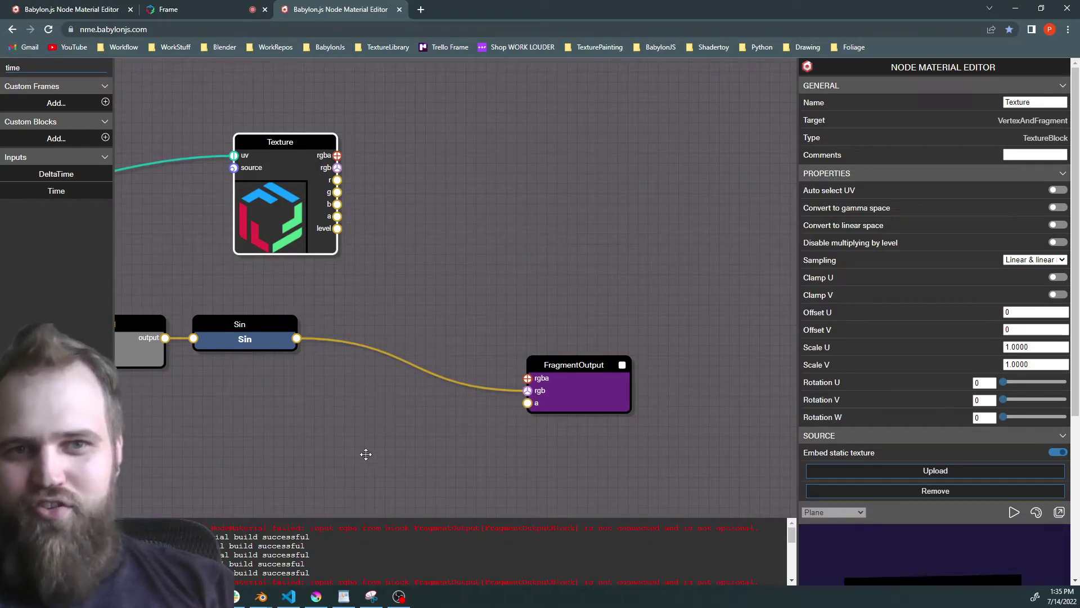
{"action": "left_click", "coordinate": [541, 369]}
{"action": "left_click_drag", "start_coordinate": [541, 370], "coordinate": [602, 339]}
{"action": "left_click_drag", "start_coordinate": [297, 151], "coordinate": [262, 195]}
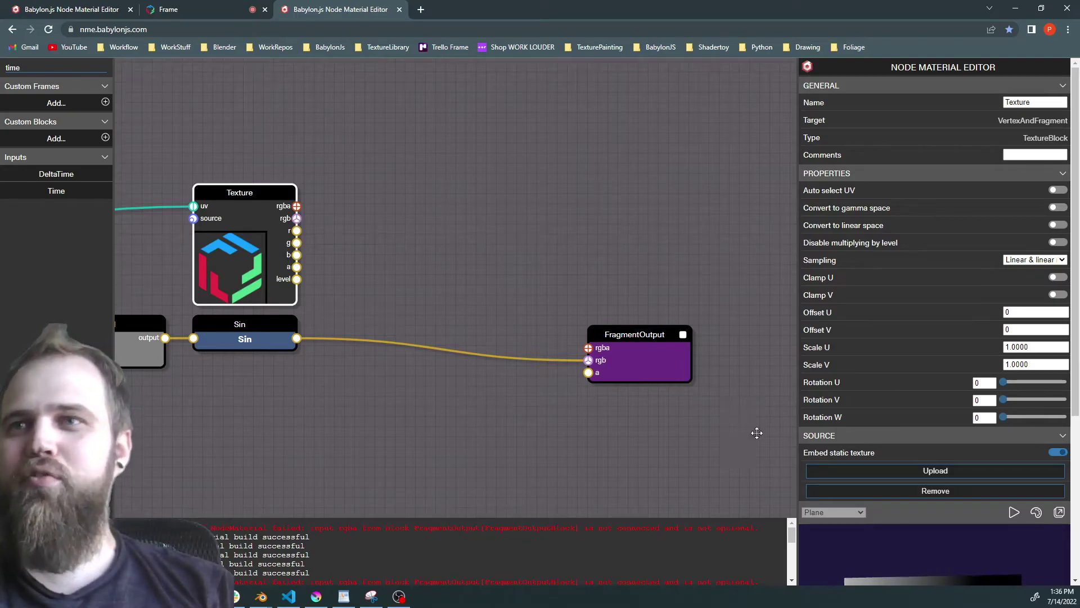
{"action": "scroll", "coordinate": [926, 408], "scroll_direction": "down", "scroll_amount": 4}
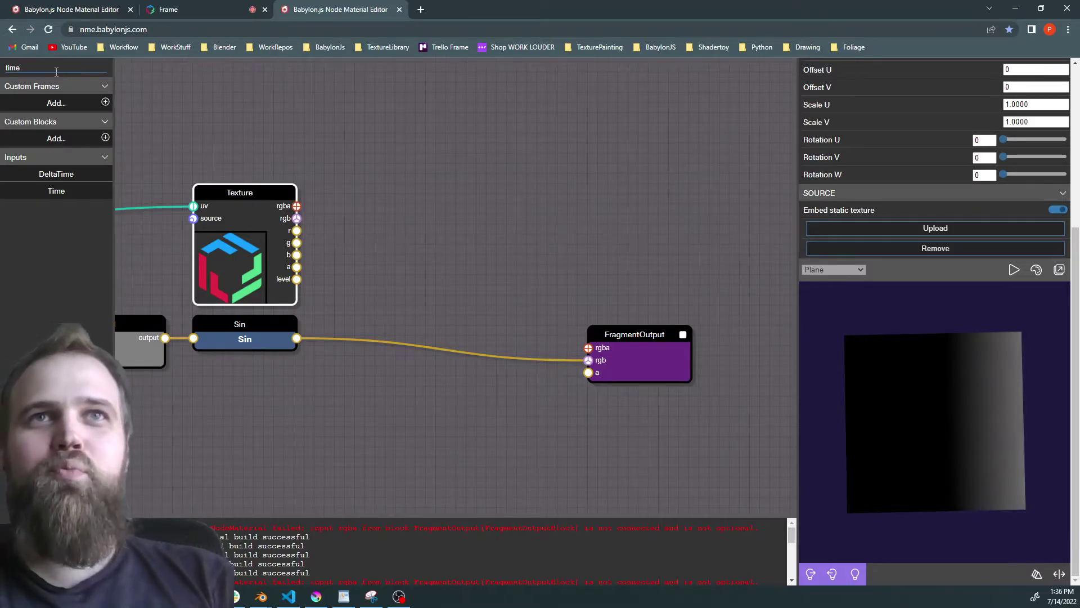
- Add a Multiply node beside the Texture node's color outputs
{"action": "double_click", "coordinate": [3, 68]}
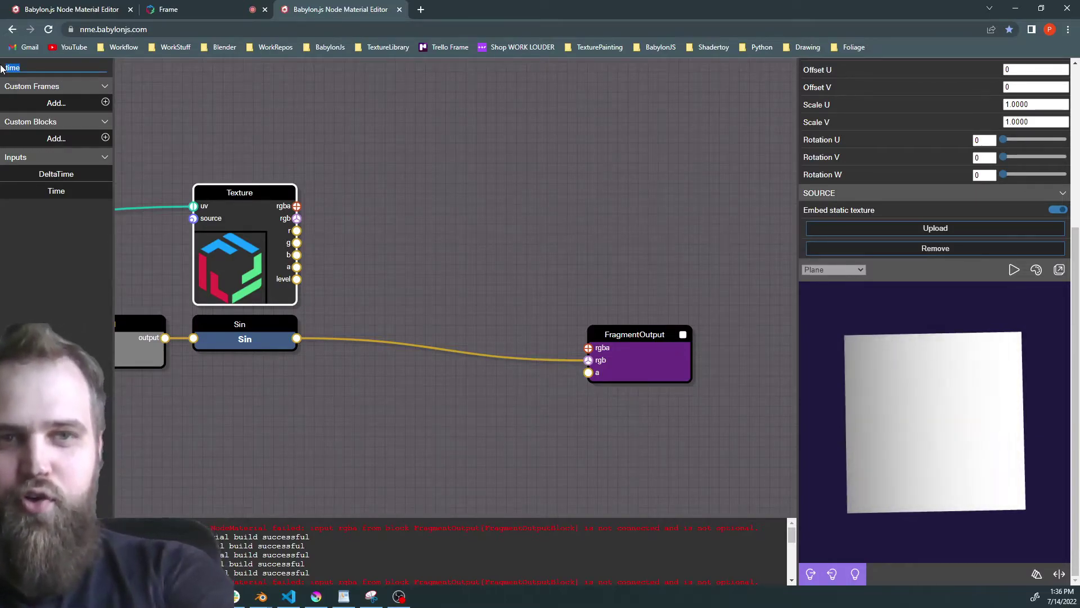
{"action": "type", "text": "mu"}
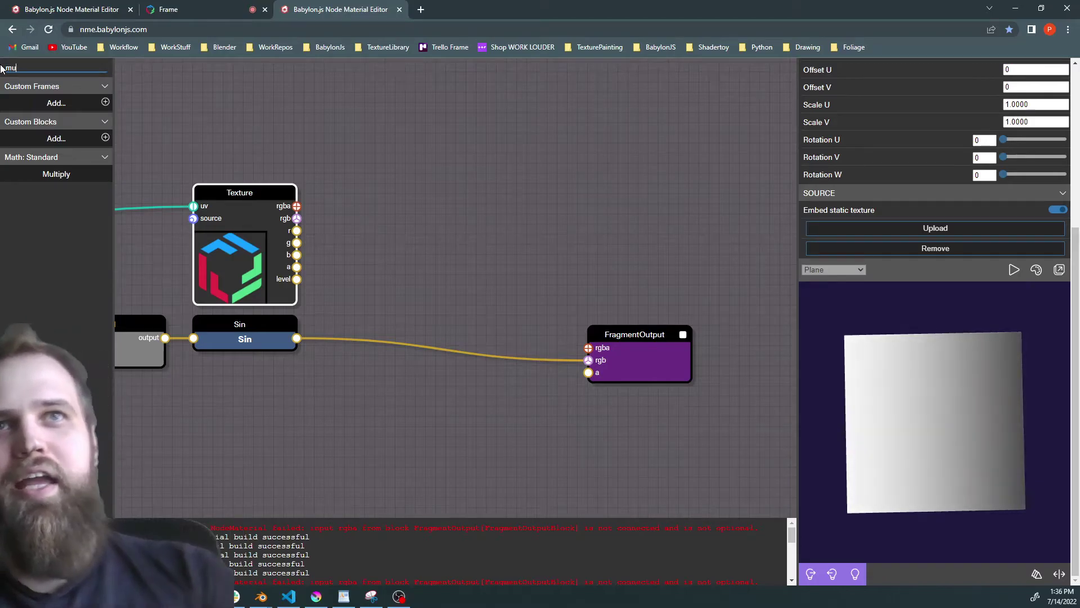
{"action": "left_click_drag", "start_coordinate": [34, 174], "coordinate": [430, 268]}
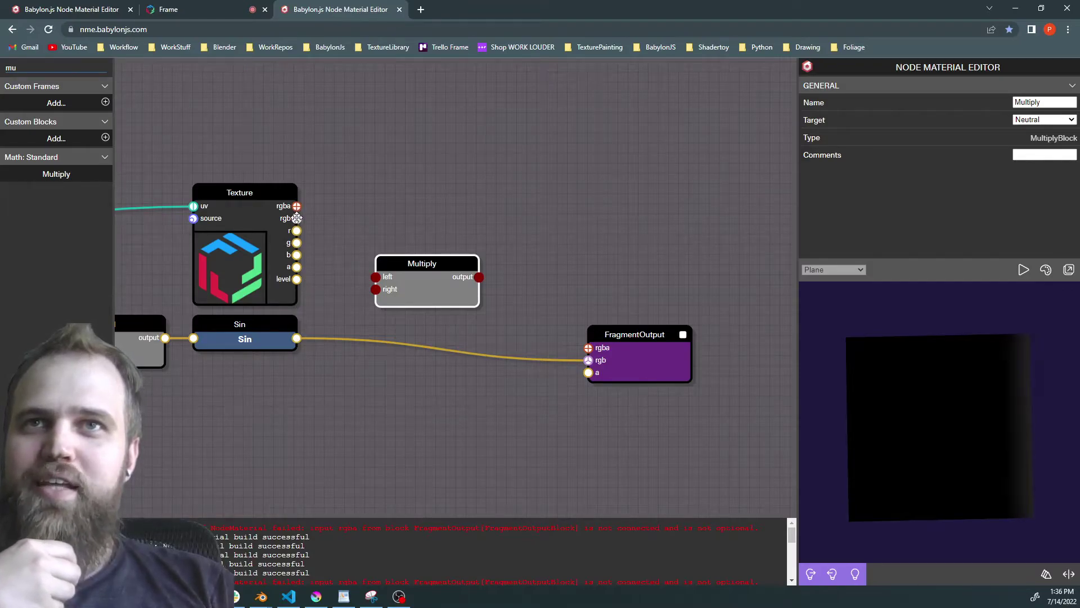
{"action": "left_click_drag", "start_coordinate": [416, 257], "coordinate": [416, 196]}
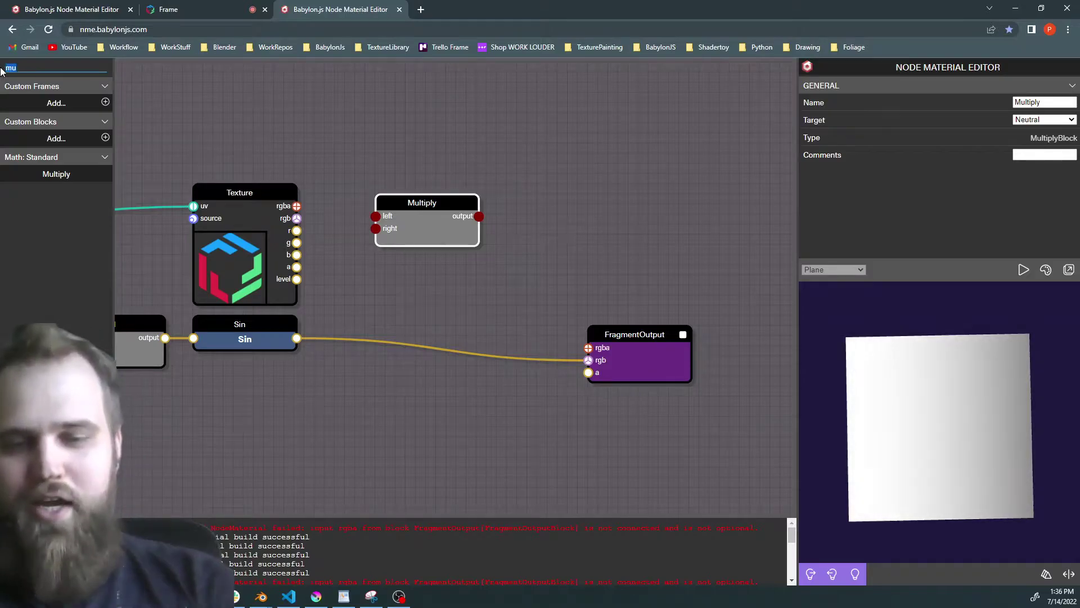
- Add a ColorMerger node between Sin and FragmentOutput and connect Sin's output to its r input
{"action": "key", "text": "BackSpace"}
{"action": "key", "text": "BackSpace"}
{"action": "type", "text": "color"}
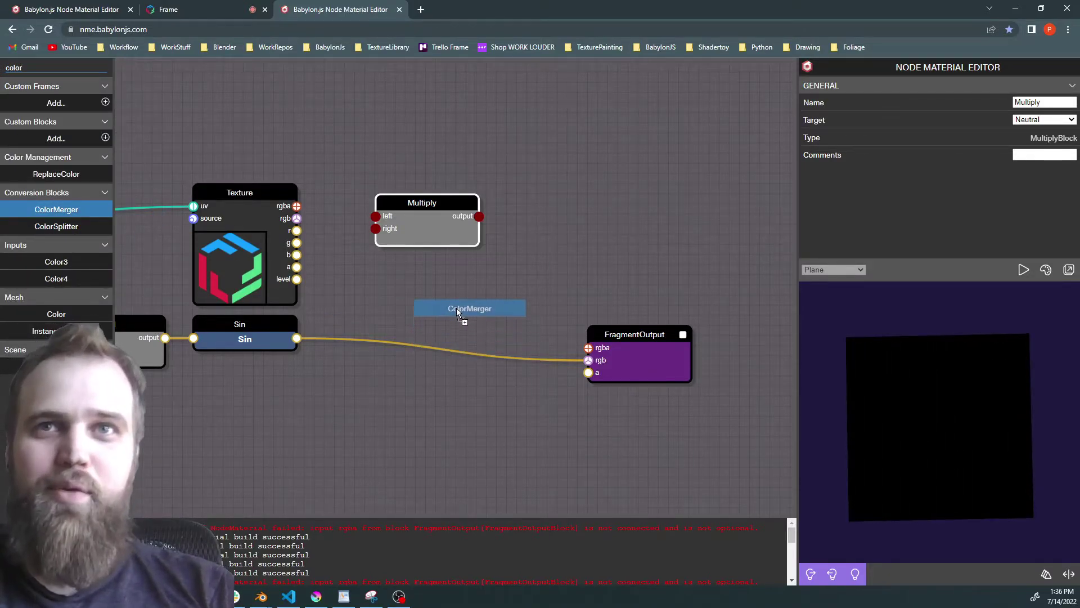
{"action": "left_click_drag", "start_coordinate": [456, 311], "coordinate": [457, 311]}
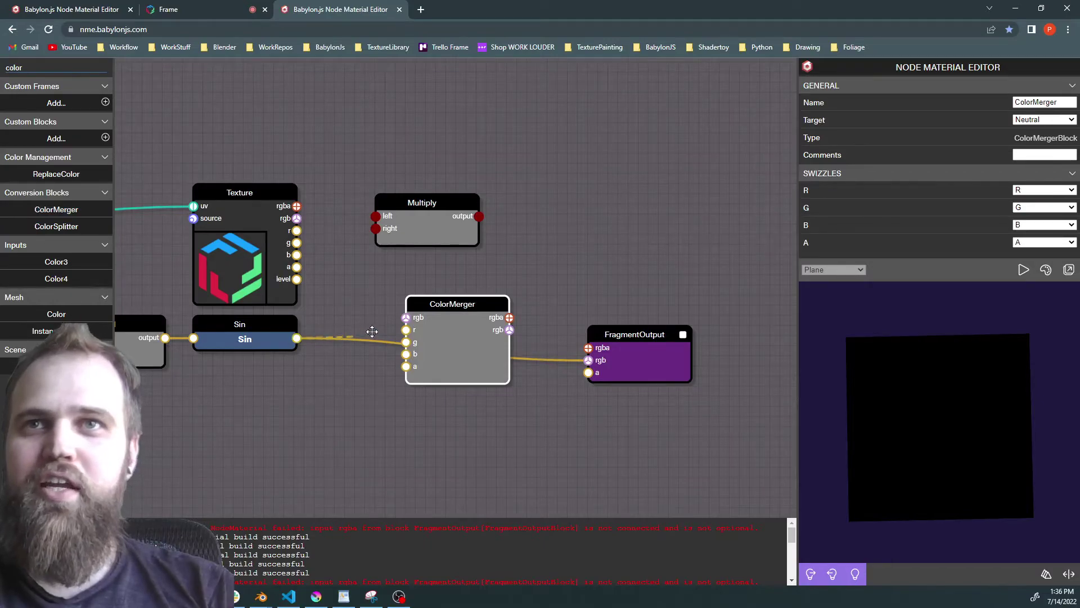
{"action": "left_click_drag", "start_coordinate": [405, 330], "coordinate": [297, 338]}
{"action": "left_click", "coordinate": [241, 323]}
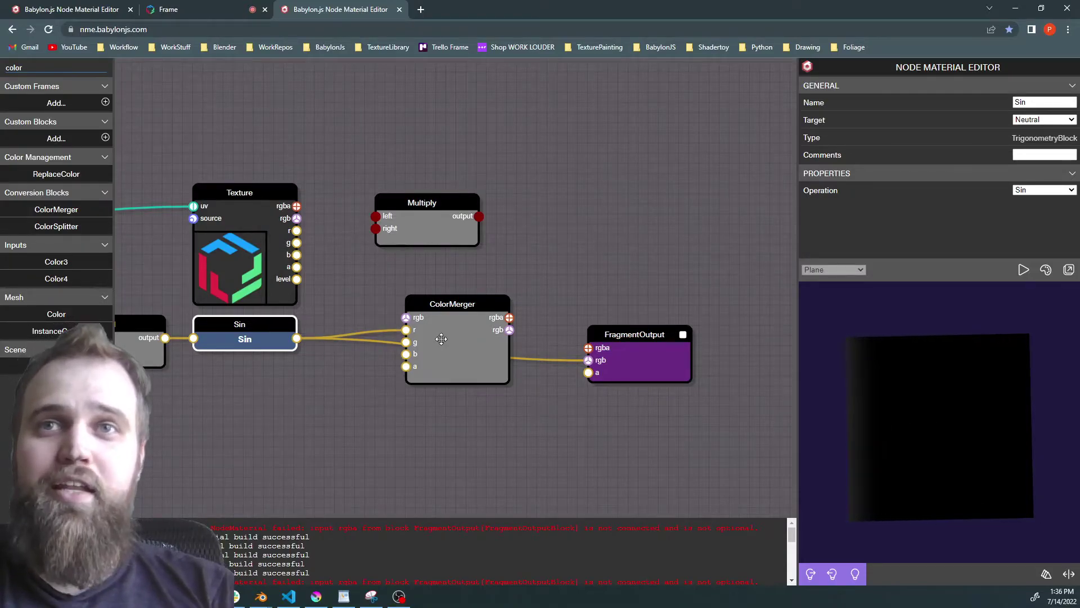
- Connect Texture's rgb output to Multiply's left input and move Multiply farther from Texture, above ColorMerger
{"action": "left_click_drag", "start_coordinate": [445, 325], "coordinate": [446, 308]}
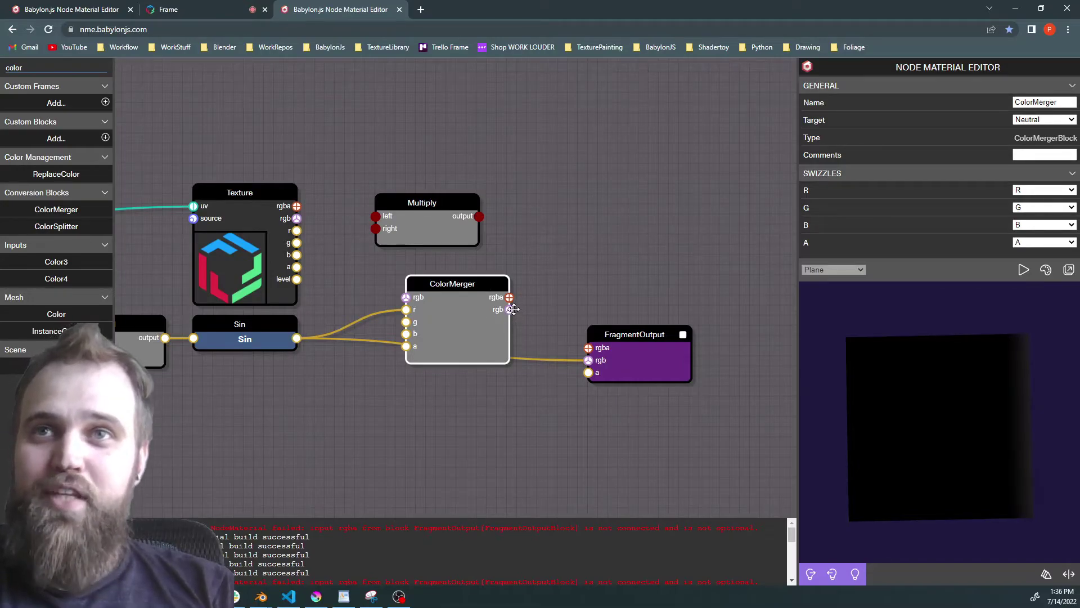
{"action": "left_click_drag", "start_coordinate": [414, 203], "coordinate": [425, 202]}
{"action": "left_click_drag", "start_coordinate": [299, 218], "coordinate": [549, 202]}
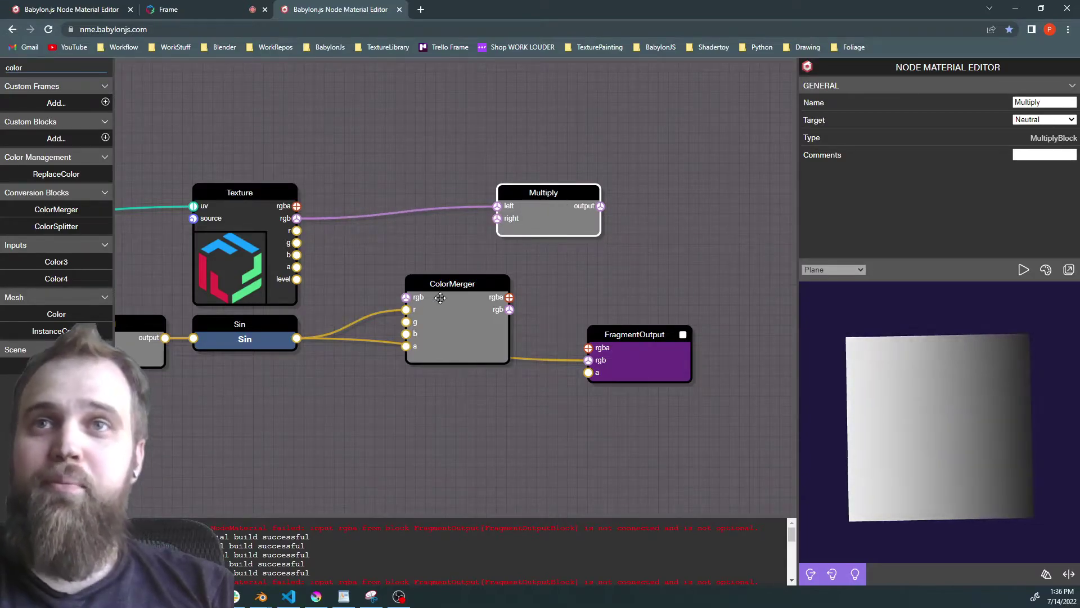
- Connect ColorMerger's rgb output to FragmentOutput's rgb input in place of the direct Sin connection
{"action": "left_click_drag", "start_coordinate": [445, 298], "coordinate": [445, 288]}
{"action": "left_click_drag", "start_coordinate": [637, 348], "coordinate": [636, 328]}
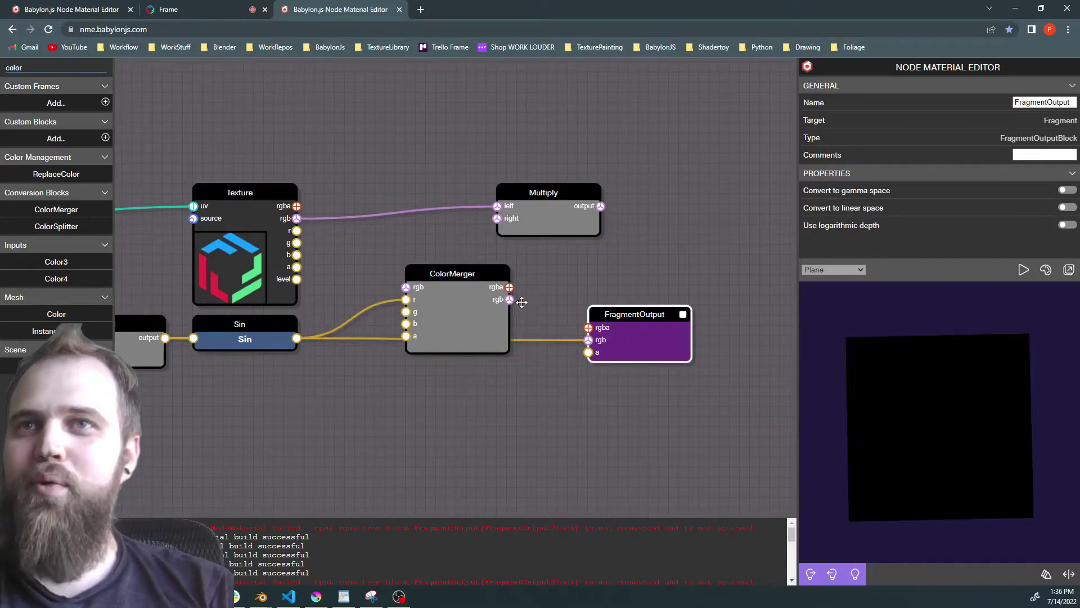
{"action": "left_click_drag", "start_coordinate": [628, 343], "coordinate": [589, 350]}
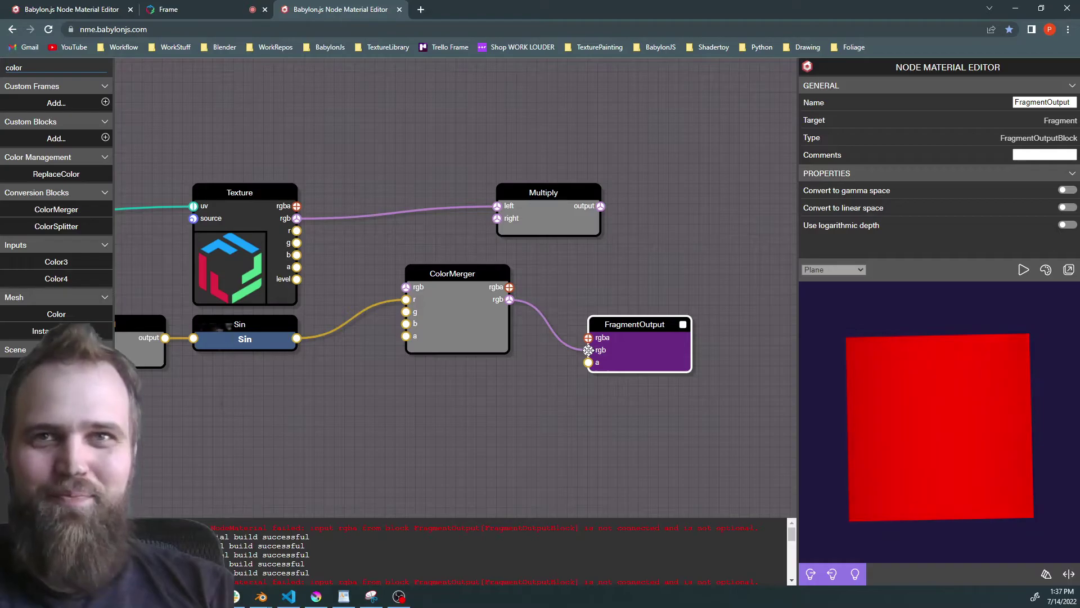
- Connect Sin's output to ColorMerger's g and b inputs as well, and line ColorMerger up with Sin
{"action": "left_click", "coordinate": [239, 337]}
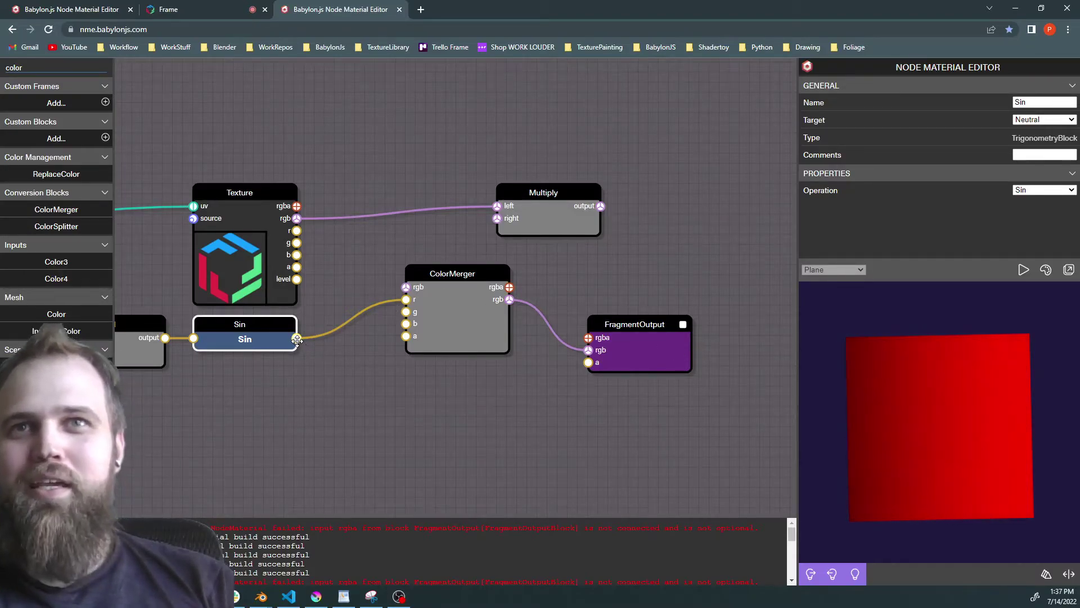
{"action": "left_click_drag", "start_coordinate": [320, 342], "coordinate": [406, 312]}
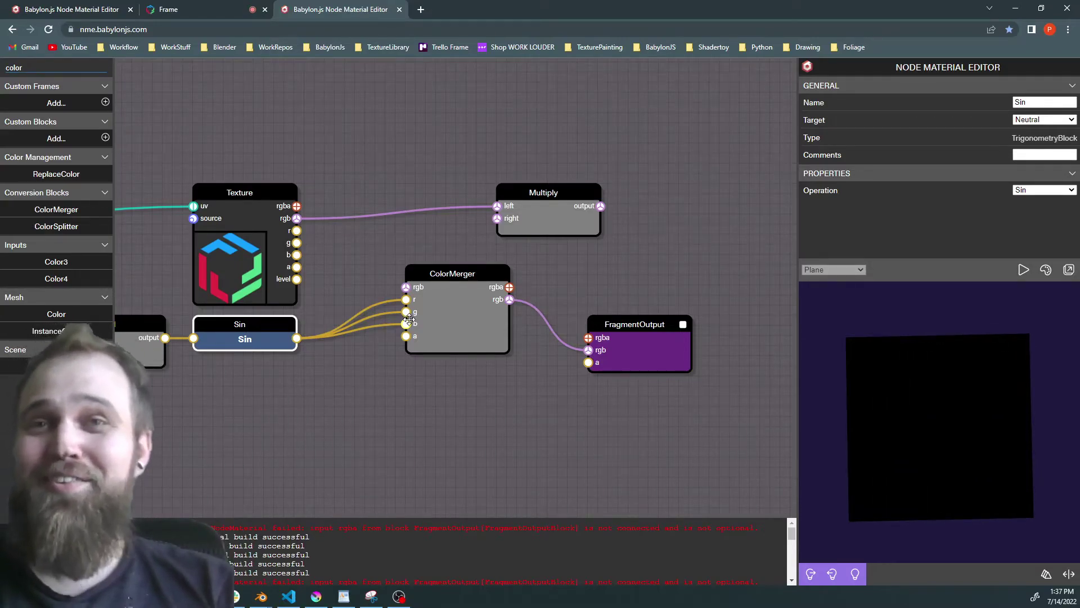
{"action": "left_click_drag", "start_coordinate": [471, 275], "coordinate": [457, 306]}
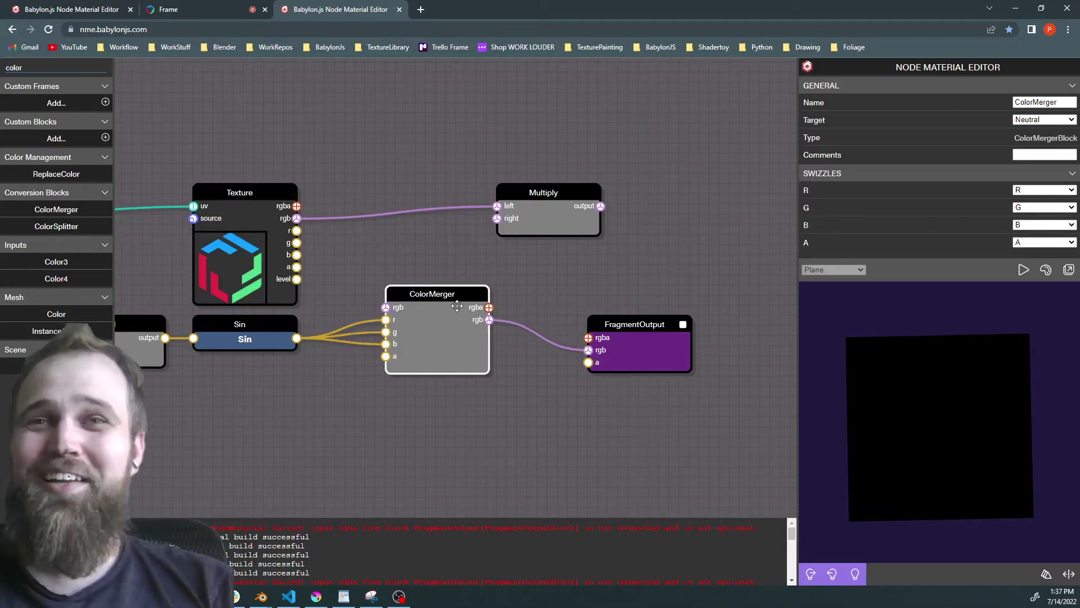
- Connect ColorMerger's rgb output to Multiply's right input and Multiply's output to FragmentOutput's rgb input
{"action": "left_click_drag", "start_coordinate": [565, 188], "coordinate": [525, 188]}
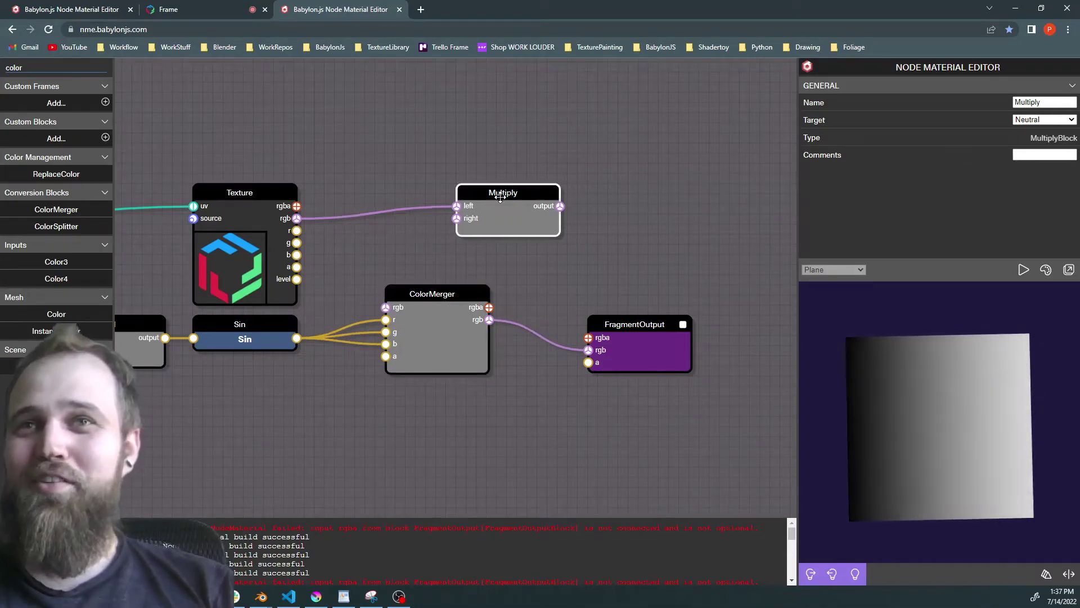
{"action": "left_click_drag", "start_coordinate": [628, 313], "coordinate": [689, 293]}
{"action": "left_click_drag", "start_coordinate": [497, 206], "coordinate": [588, 206]}
{"action": "left_click_drag", "start_coordinate": [489, 308], "coordinate": [513, 204]}
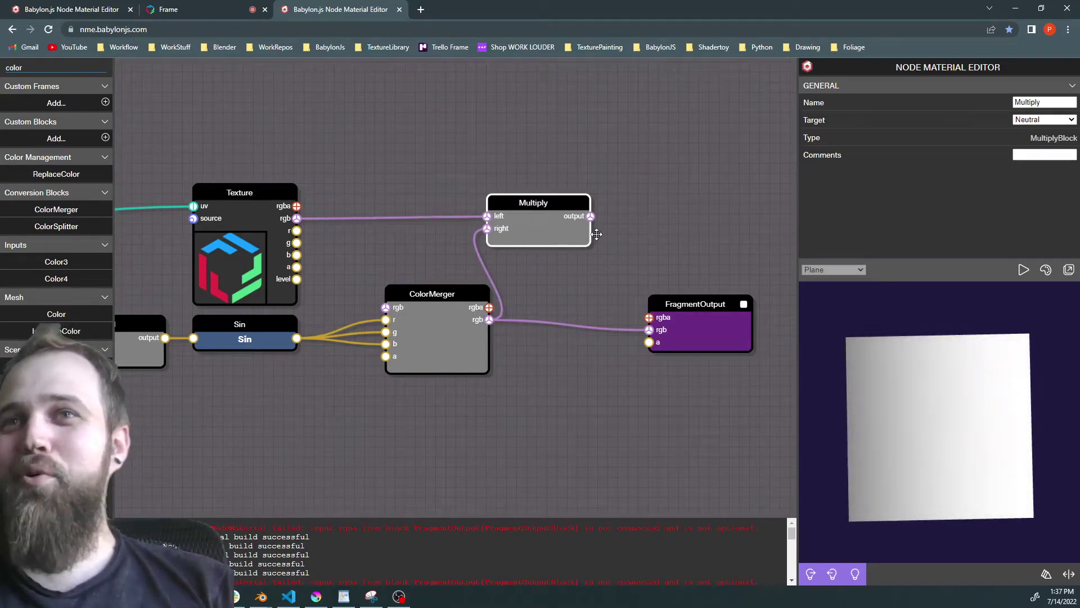
{"action": "left_click_drag", "start_coordinate": [591, 217], "coordinate": [649, 330]}
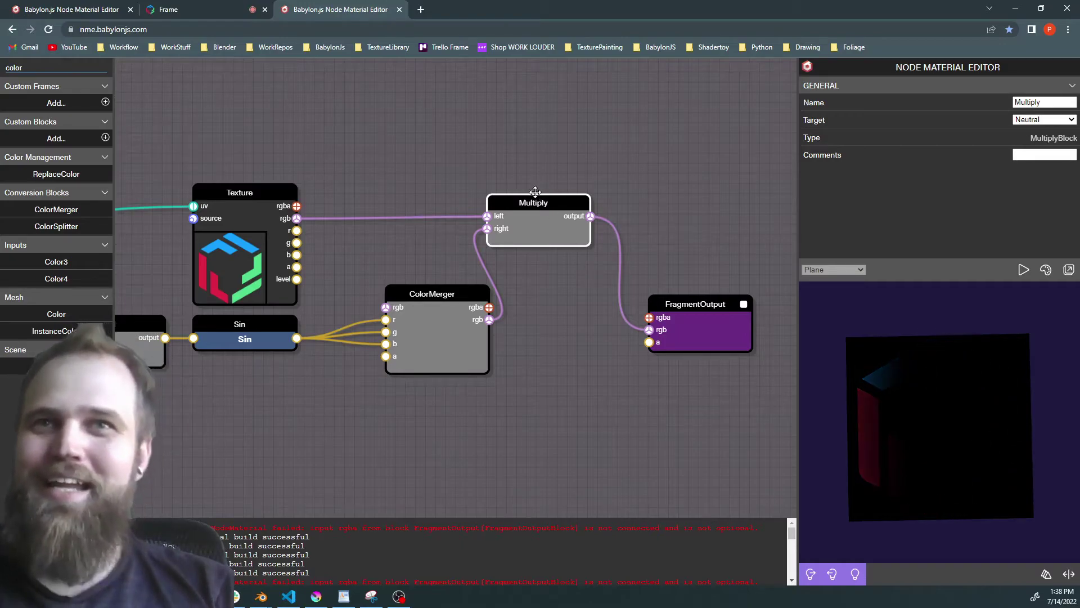
- Connect Texture's a output to FragmentOutput's a input and move FragmentOutput slightly up
{"action": "left_click", "coordinate": [427, 309]}
{"action": "left_click_drag", "start_coordinate": [427, 309], "coordinate": [428, 319]}
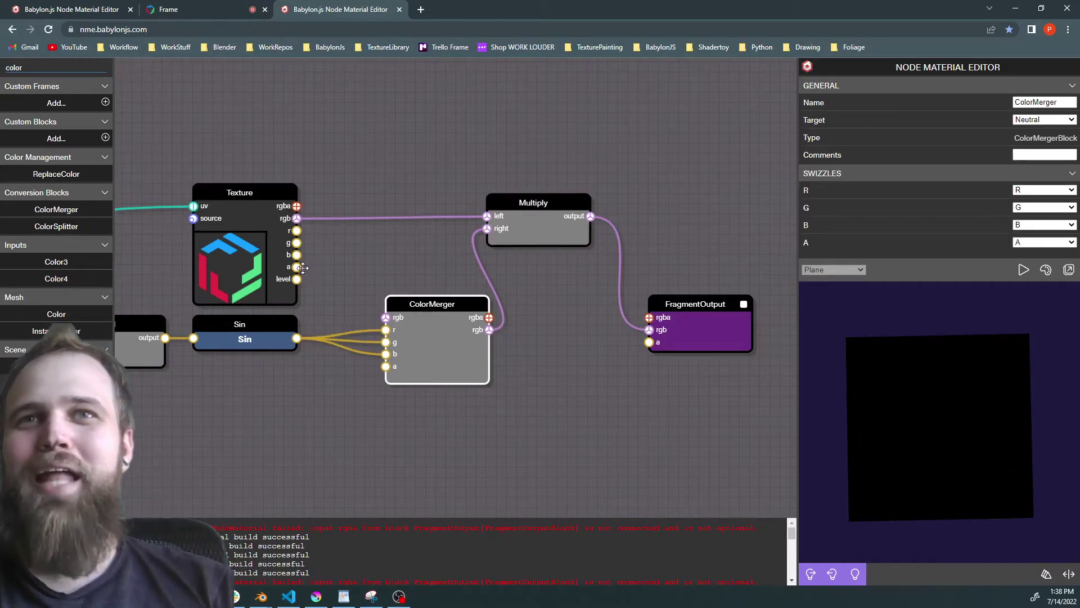
{"action": "left_click_drag", "start_coordinate": [645, 338], "coordinate": [649, 341]}
{"action": "left_click_drag", "start_coordinate": [667, 304], "coordinate": [667, 284]}
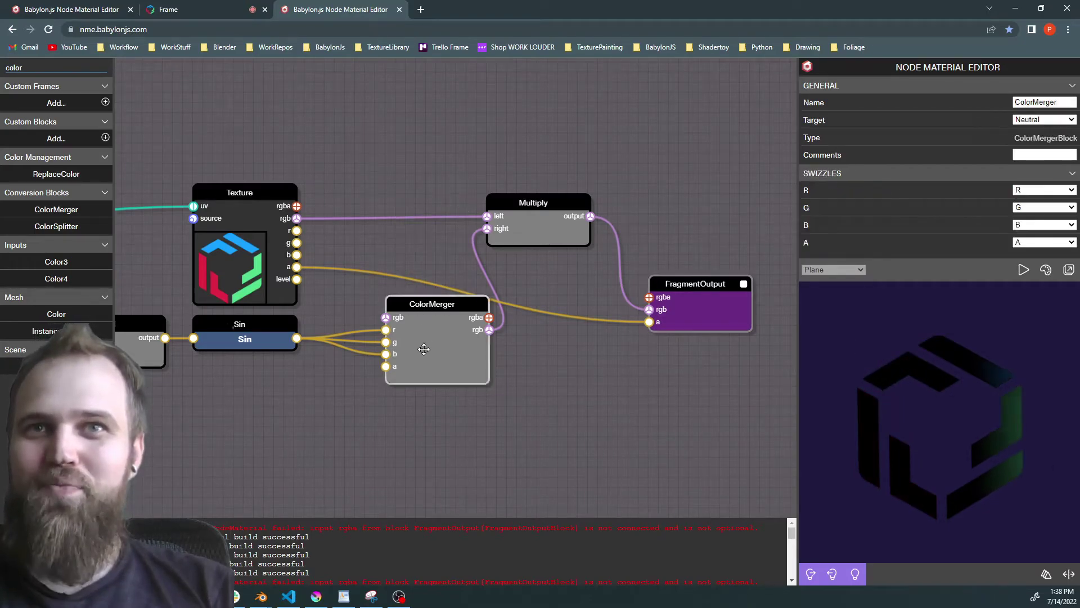
- Spread the graph apart by lowering ColorMerger and Sin and raising Multiply and Texture
{"action": "left_click_drag", "start_coordinate": [421, 296], "coordinate": [411, 368]}
{"action": "left_click_drag", "start_coordinate": [236, 343], "coordinate": [236, 414]}
{"action": "left_click_drag", "start_coordinate": [516, 218], "coordinate": [527, 187]}
{"action": "left_click_drag", "start_coordinate": [262, 200], "coordinate": [272, 170]}
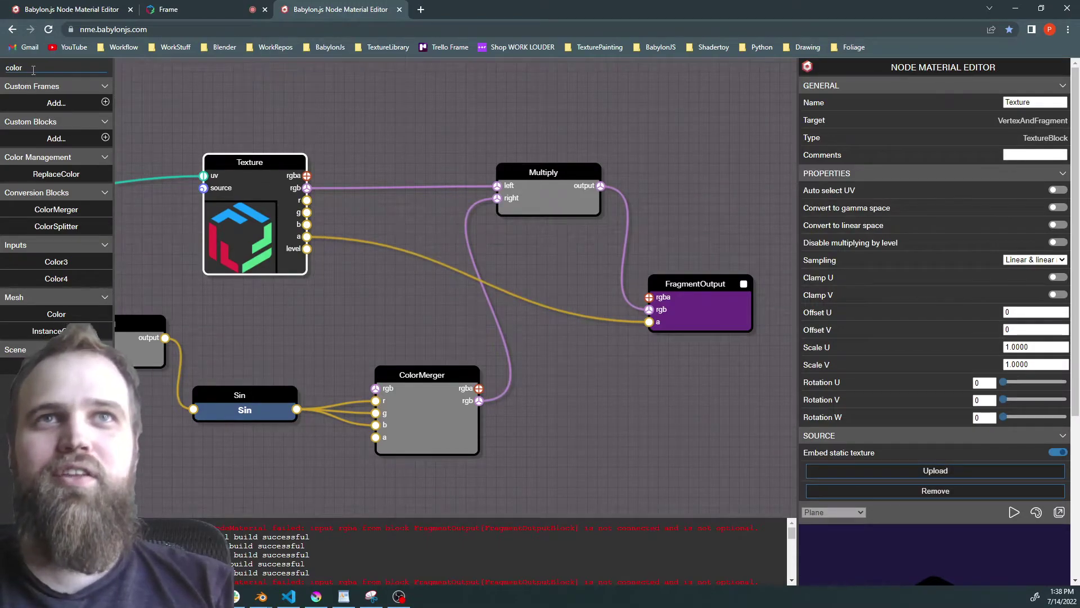
- Add a second Multiply node above ColorMerger, with Texture's a output in its left input and Sin's output in its right input
{"action": "type", "text": "m"}
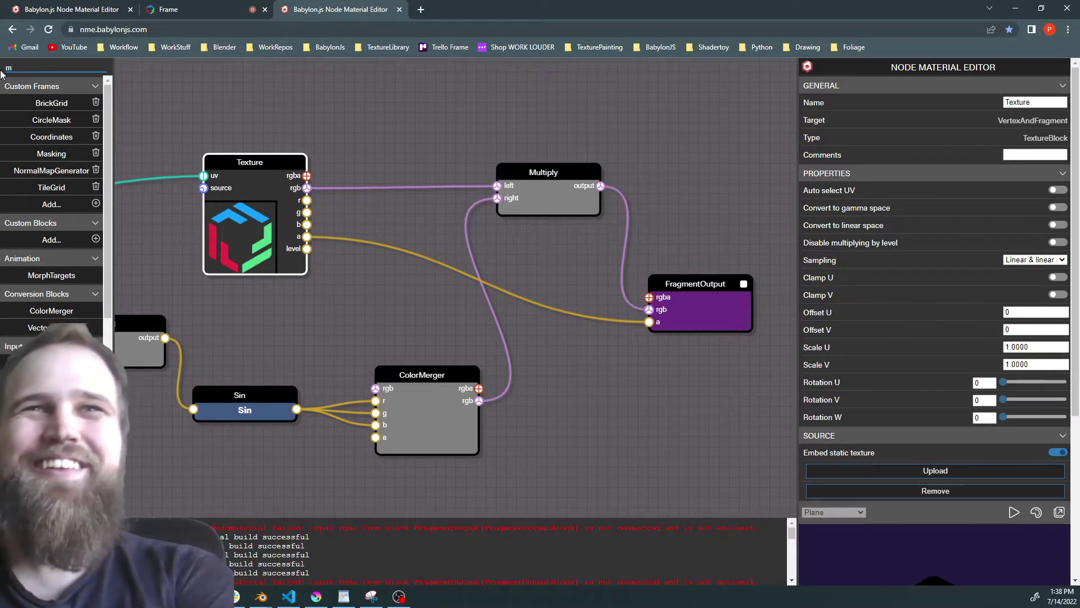
{"action": "type", "text": "e"}
{"action": "key", "text": "BackSpace"}
{"action": "type", "text": "l"}
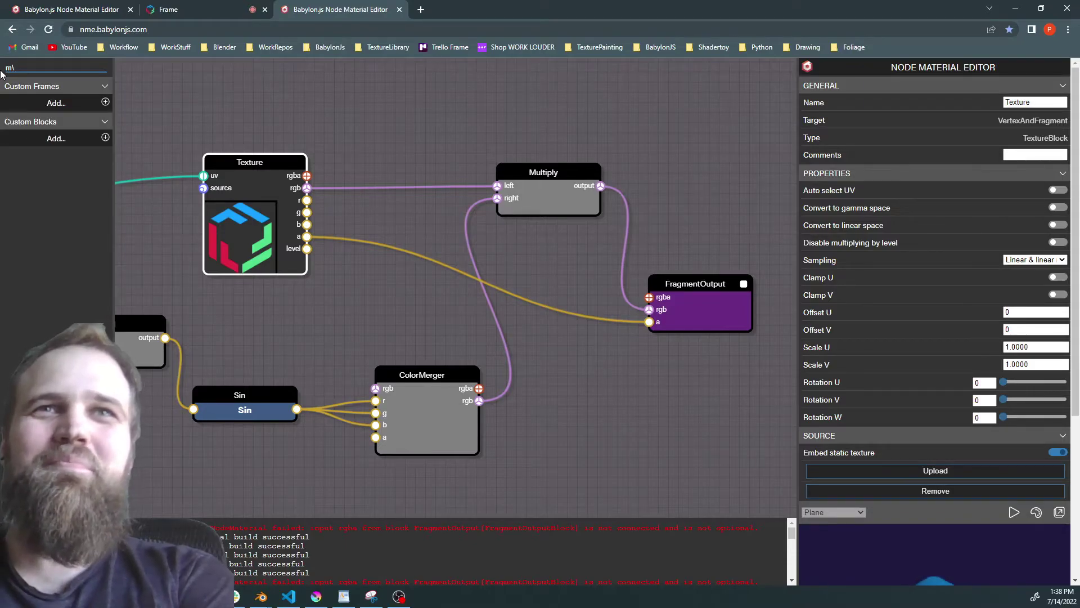
{"action": "key", "text": "BackSpace"}
{"action": "type", "text": "ul"}
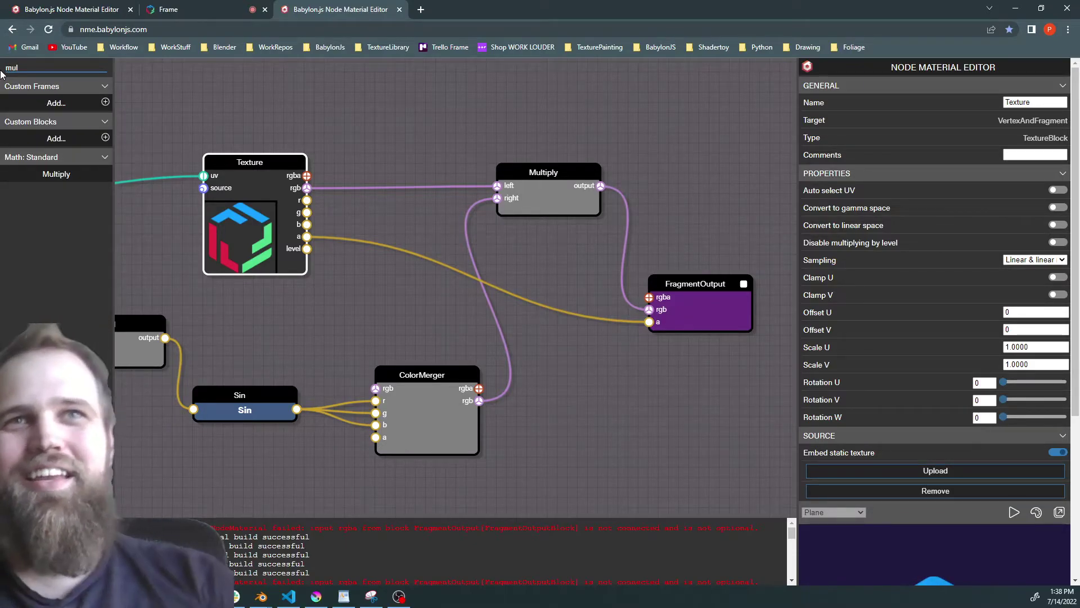
{"action": "left_click_drag", "start_coordinate": [58, 169], "coordinate": [433, 306]}
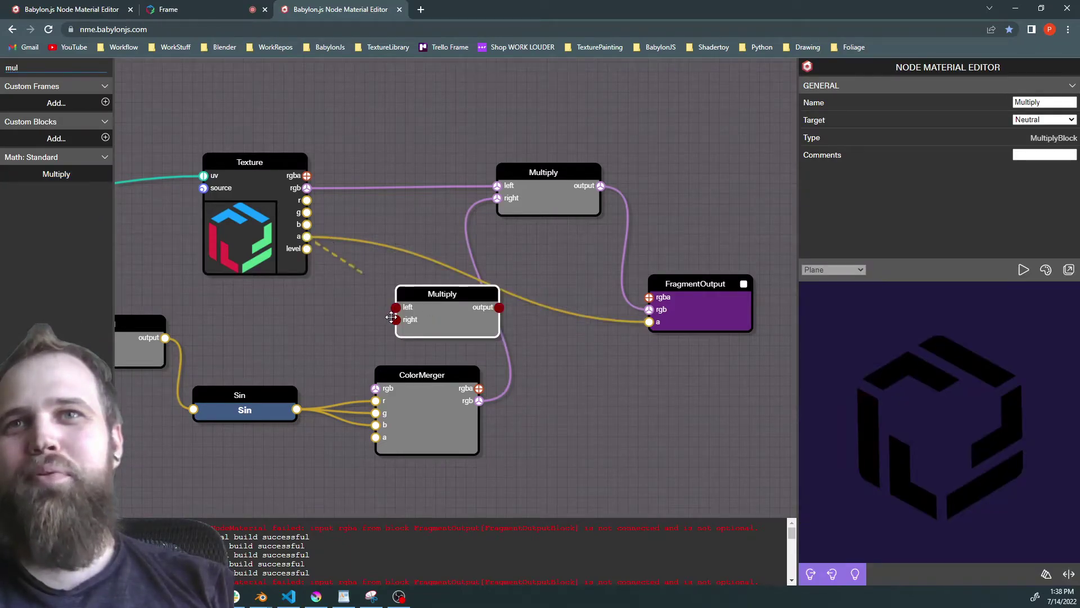
{"action": "left_click_drag", "start_coordinate": [443, 294], "coordinate": [534, 284]}
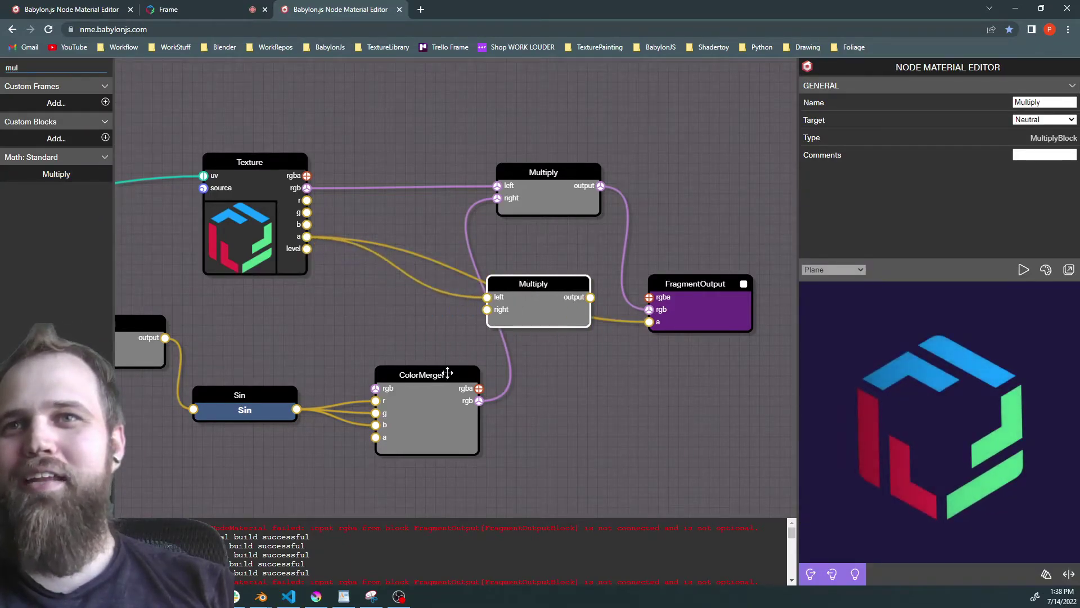
{"action": "left_click_drag", "start_coordinate": [405, 385], "coordinate": [466, 395]}
{"action": "left_click_drag", "start_coordinate": [297, 409], "coordinate": [487, 311]}
- Connect the second Multiply's output to FragmentOutput's a input, move that connection to rgb instead, and remove the a connection
{"action": "left_click_drag", "start_coordinate": [533, 284], "coordinate": [649, 322]}
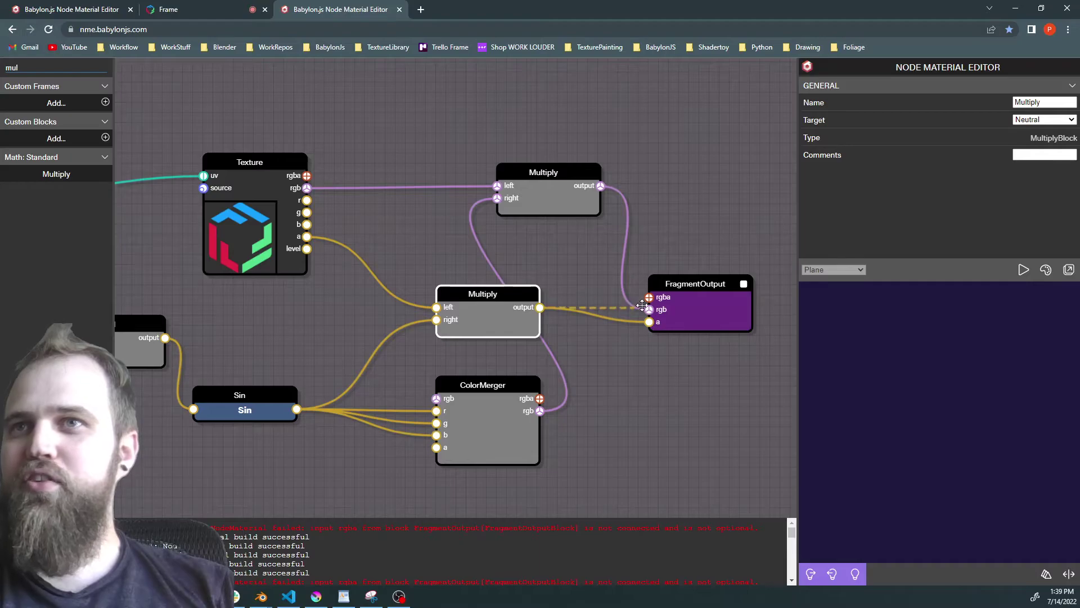
{"action": "left_click_drag", "start_coordinate": [650, 309], "coordinate": [650, 310]}
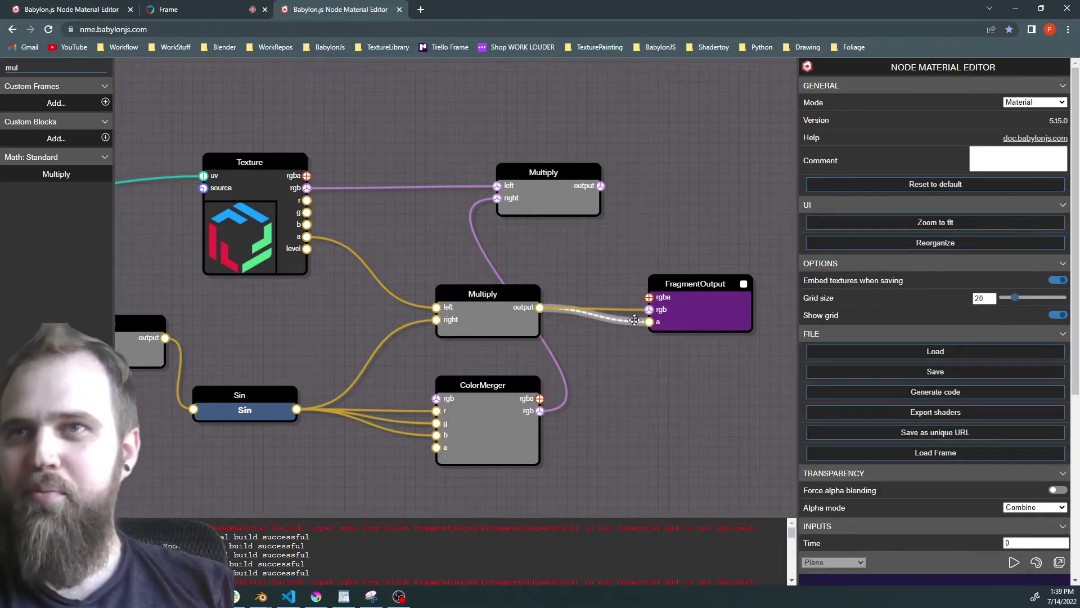
{"action": "left_click", "coordinate": [691, 309]}
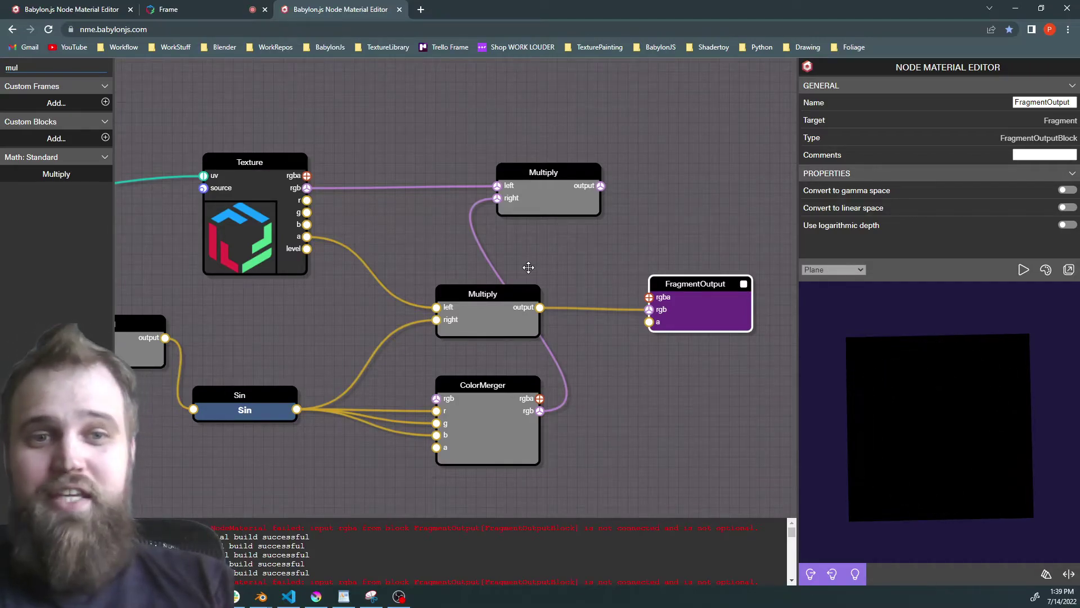
- Delete both Multiply nodes from the graph
{"action": "left_click", "coordinate": [470, 298]}
{"action": "key", "text": "Delete"}
{"action": "left_click", "coordinate": [544, 173]}
{"action": "key", "text": "Delete"}
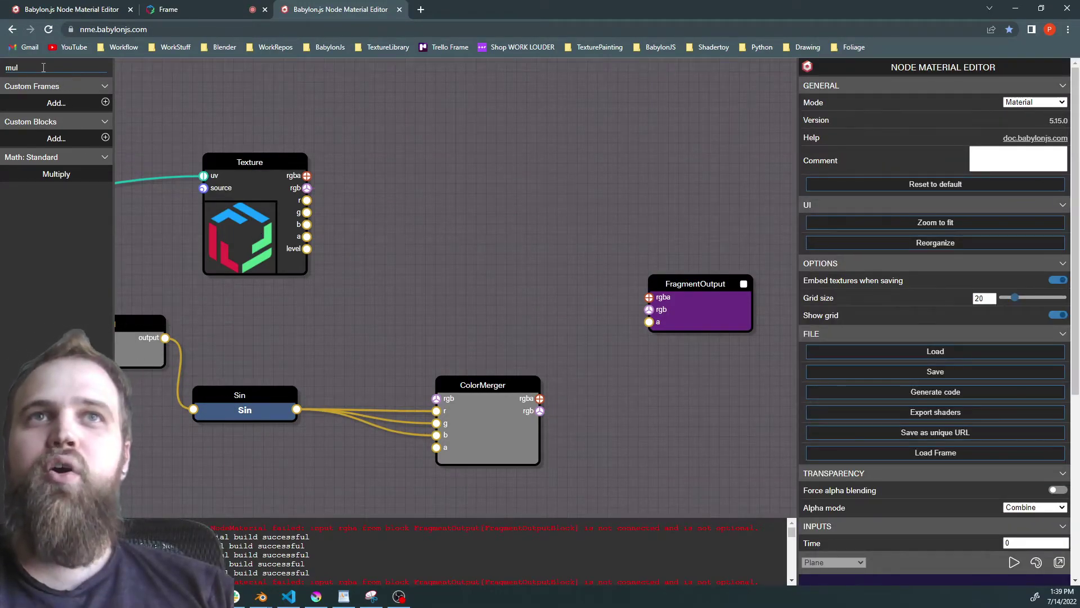
- Insert an Add node that takes Texture's rgb output in its left input and ColorMerger's rgb output in its right input
{"action": "type", "text": "add"}
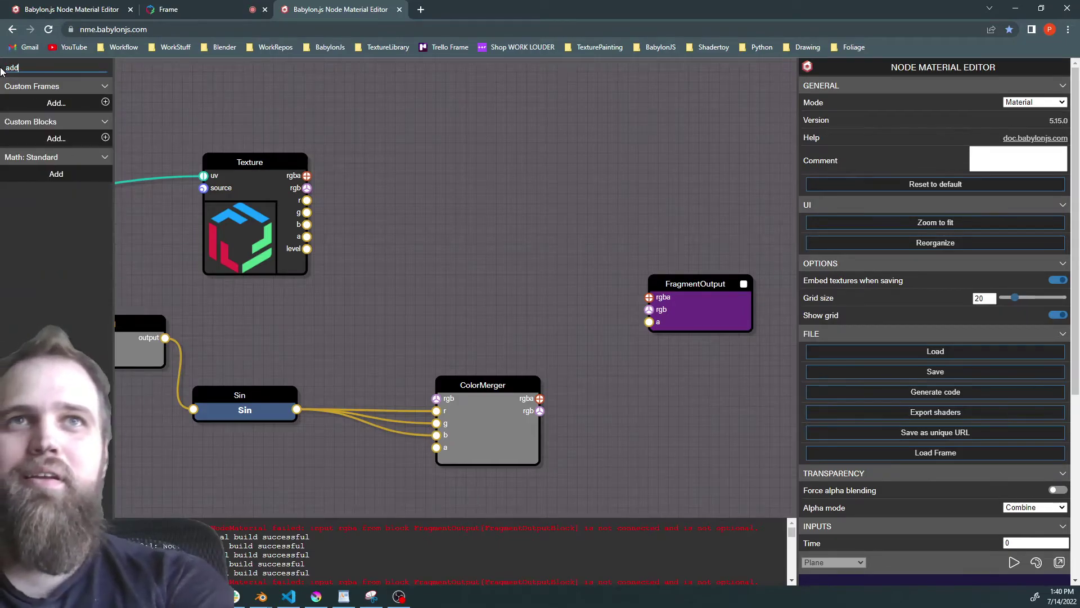
{"action": "left_click_drag", "start_coordinate": [53, 174], "coordinate": [489, 249]}
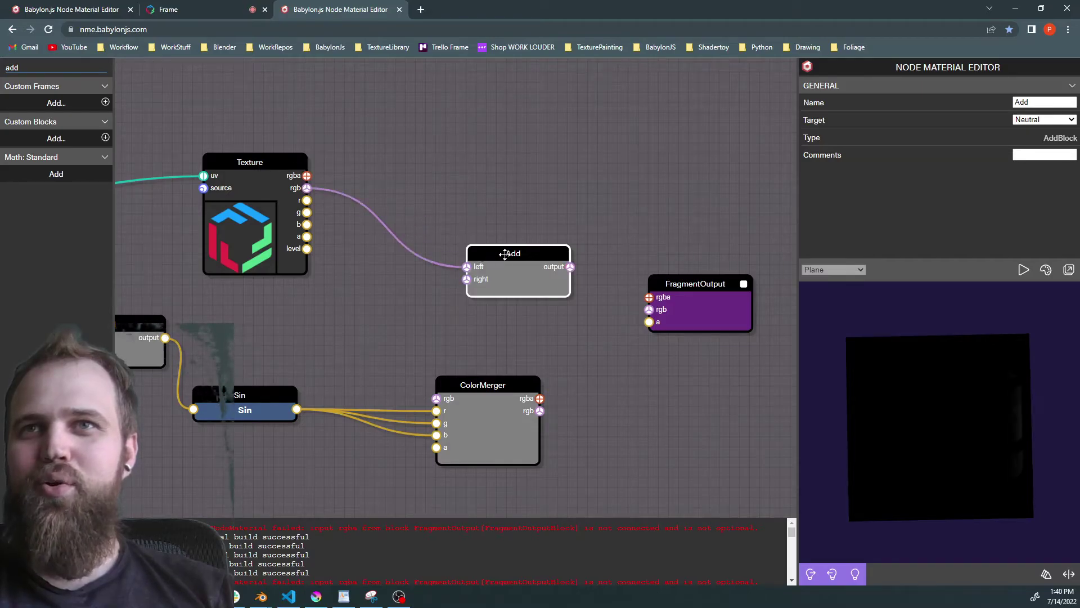
{"action": "left_click_drag", "start_coordinate": [505, 254], "coordinate": [546, 244]}
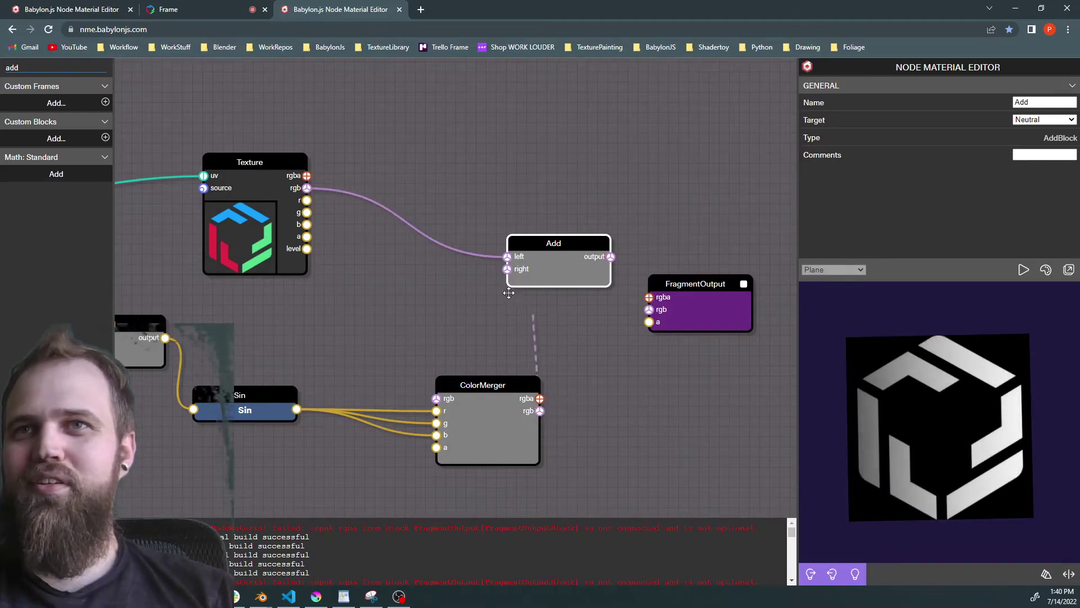
{"action": "left_click_drag", "start_coordinate": [511, 296], "coordinate": [507, 269]}
- Connect the new Add node's output to FragmentOutput's rgb input and Texture's a output to its a input
{"action": "left_click_drag", "start_coordinate": [613, 257], "coordinate": [741, 296]}
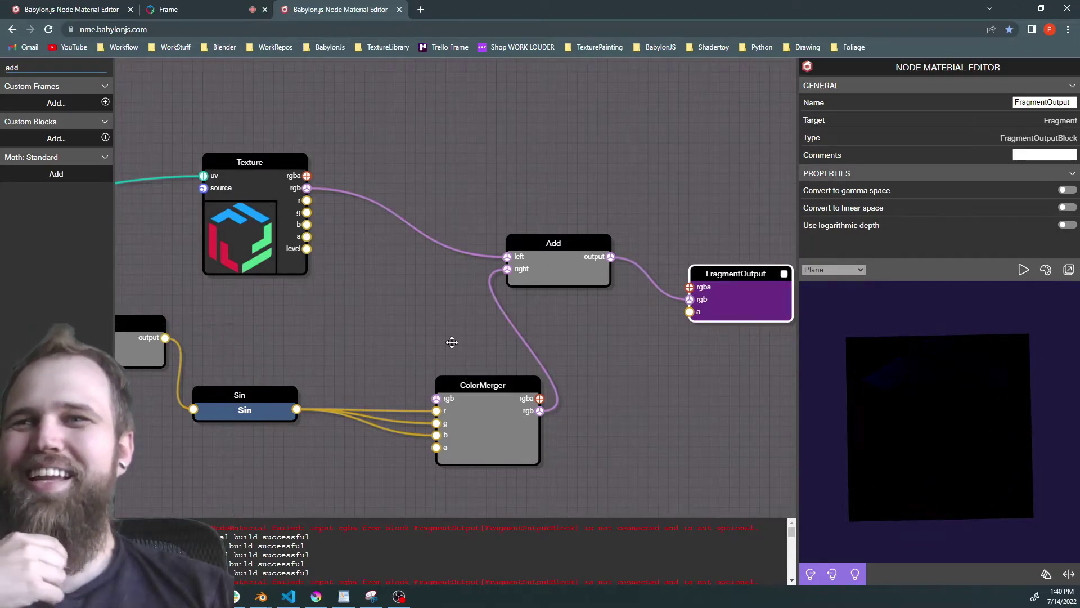
{"action": "left_click_drag", "start_coordinate": [306, 236], "coordinate": [693, 312]}
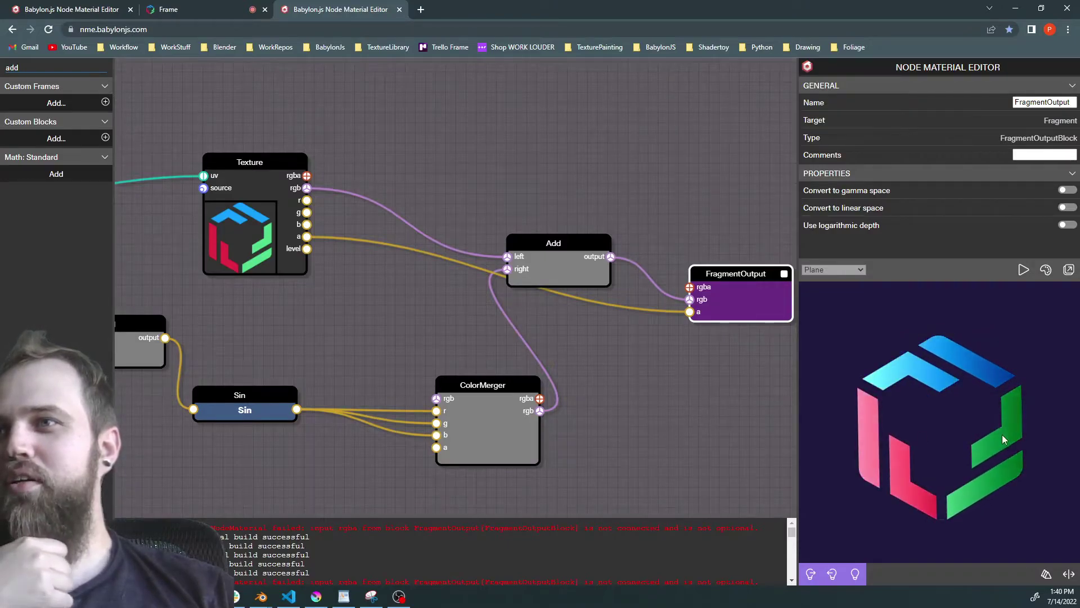
- Insert a Clamp node between Sin and ColorMerger and connect Sin's output to its input
{"action": "left_click_drag", "start_coordinate": [487, 393], "coordinate": [516, 363]}
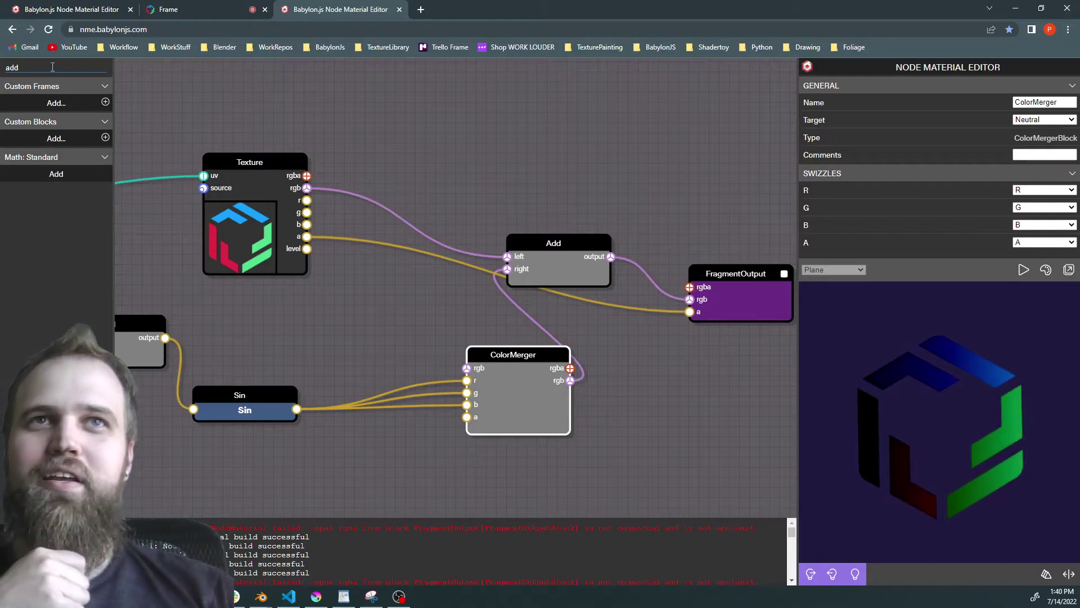
{"action": "left_click_drag", "start_coordinate": [53, 67], "coordinate": [2, 63]}
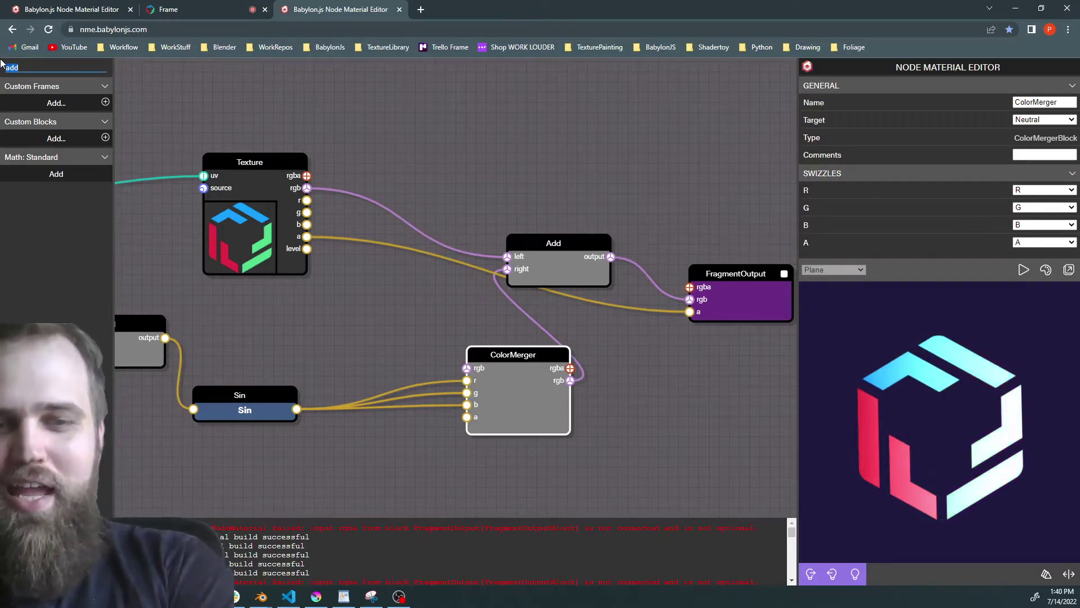
{"action": "key", "text": "BackSpace"}
{"action": "type", "text": "c"}
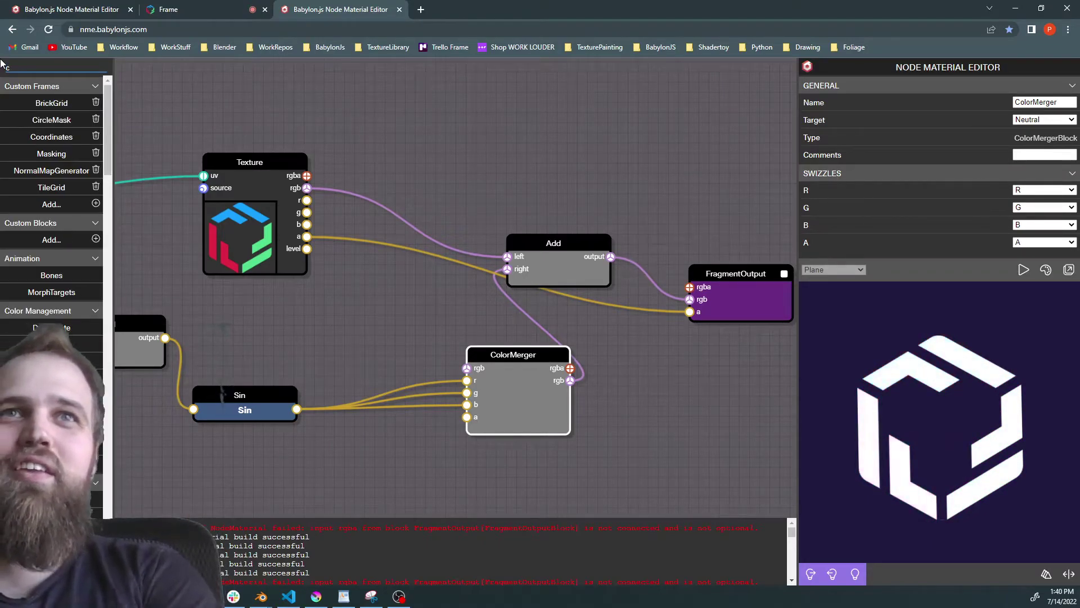
{"action": "type", "text": "lamp"}
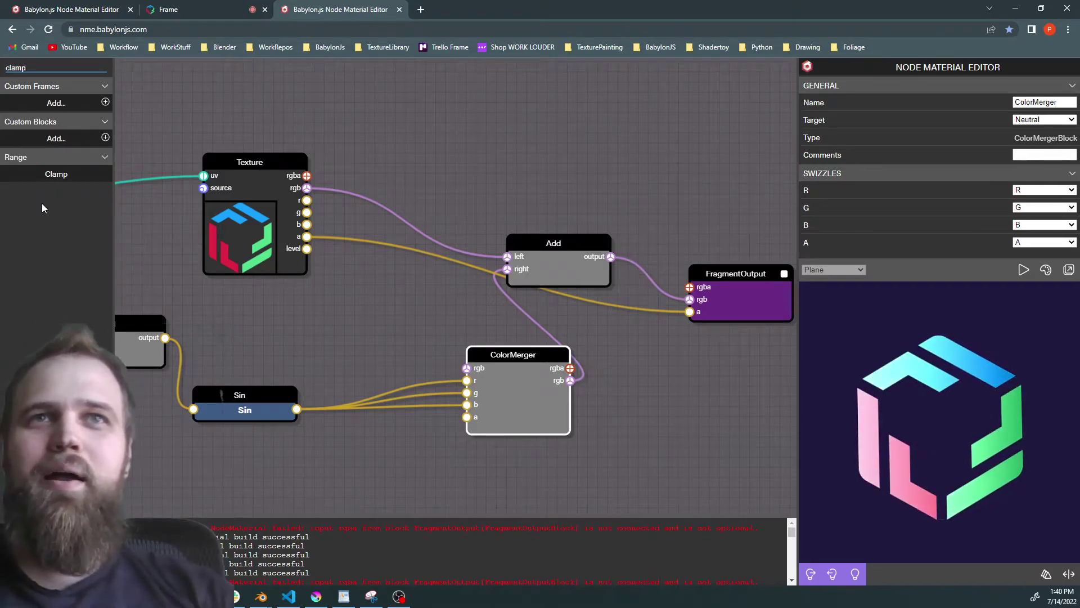
{"action": "left_click_drag", "start_coordinate": [53, 174], "coordinate": [325, 359]}
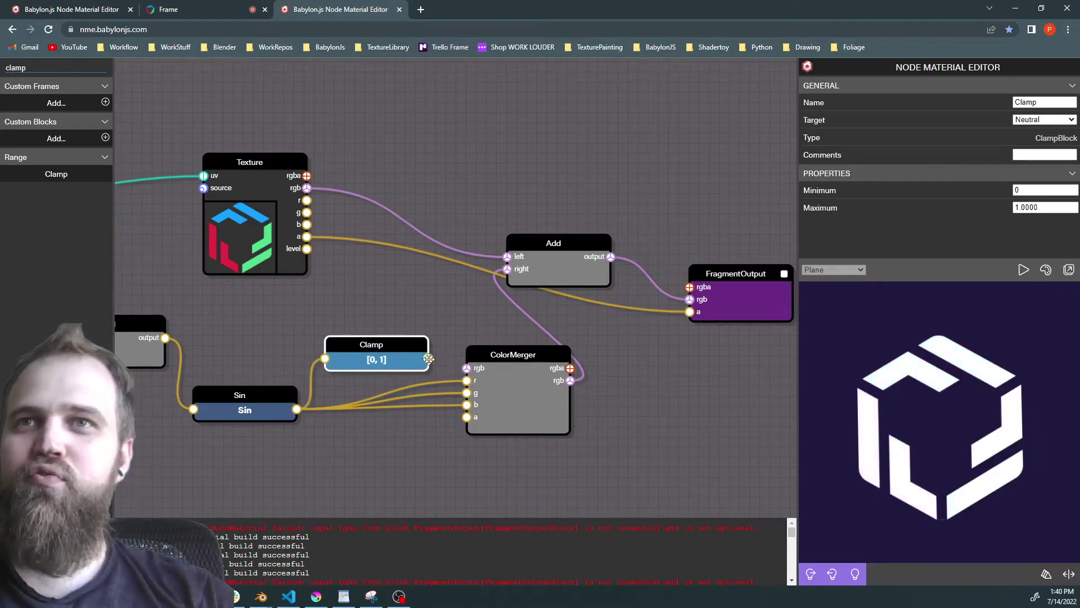
- Connect Clamp's output to ColorMerger's r, g and b inputs and place Clamp in line between Sin and ColorMerger
{"action": "left_click_drag", "start_coordinate": [432, 357], "coordinate": [466, 380]}
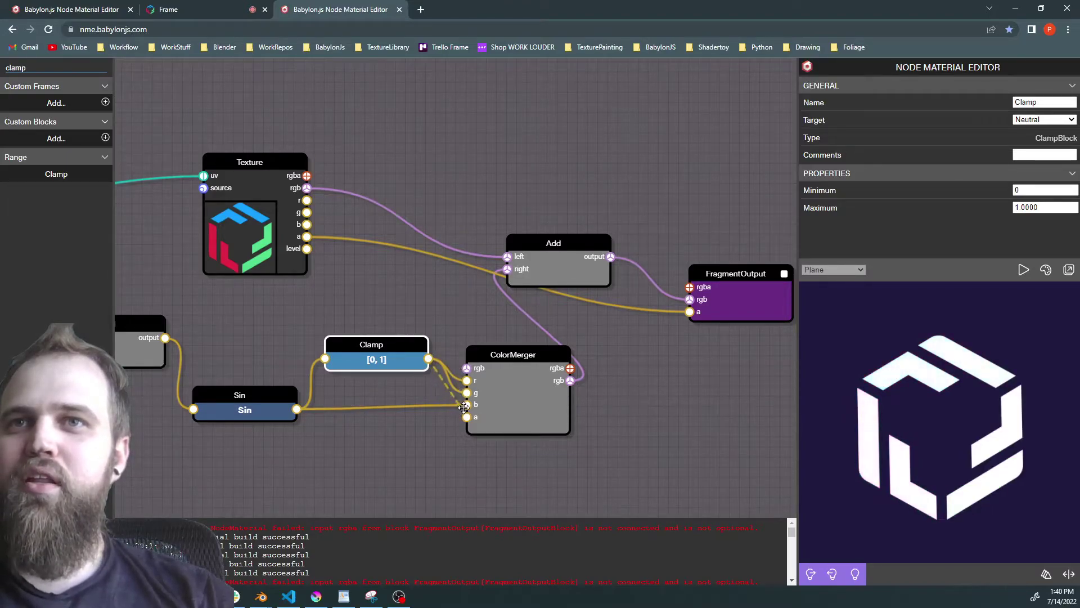
{"action": "left_click_drag", "start_coordinate": [459, 403], "coordinate": [466, 405]}
{"action": "left_click_drag", "start_coordinate": [388, 353], "coordinate": [387, 394]}
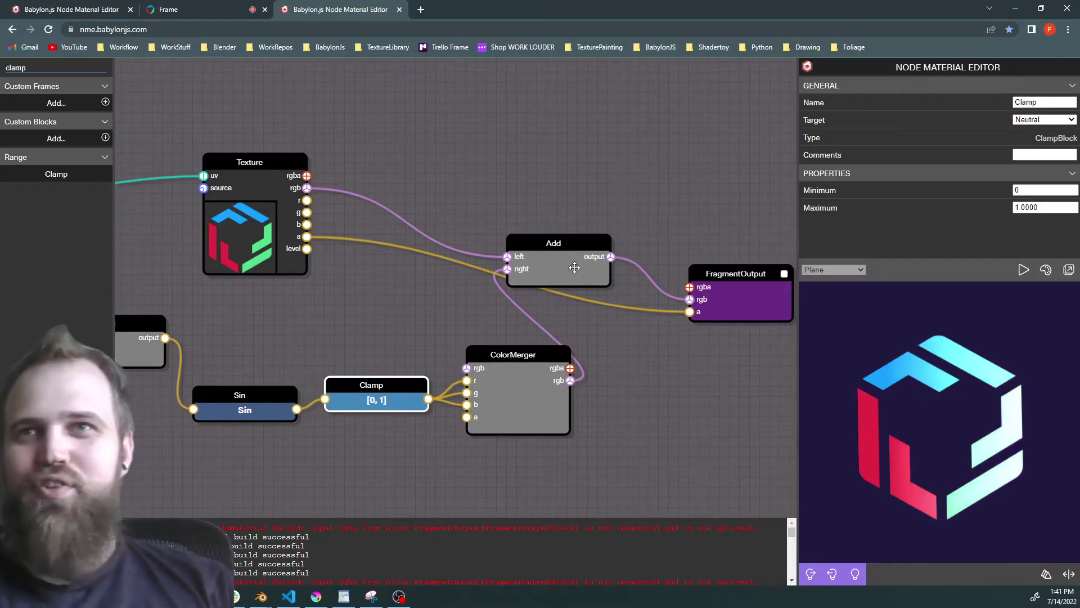
- Spread out the graph by moving the final Add node closer to FragmentOutput and the mesh.uv node farther from VectorSplitter
{"action": "left_click_drag", "start_coordinate": [596, 275], "coordinate": [781, 280]}
{"action": "left_click_drag", "start_coordinate": [630, 258], "coordinate": [663, 279]}
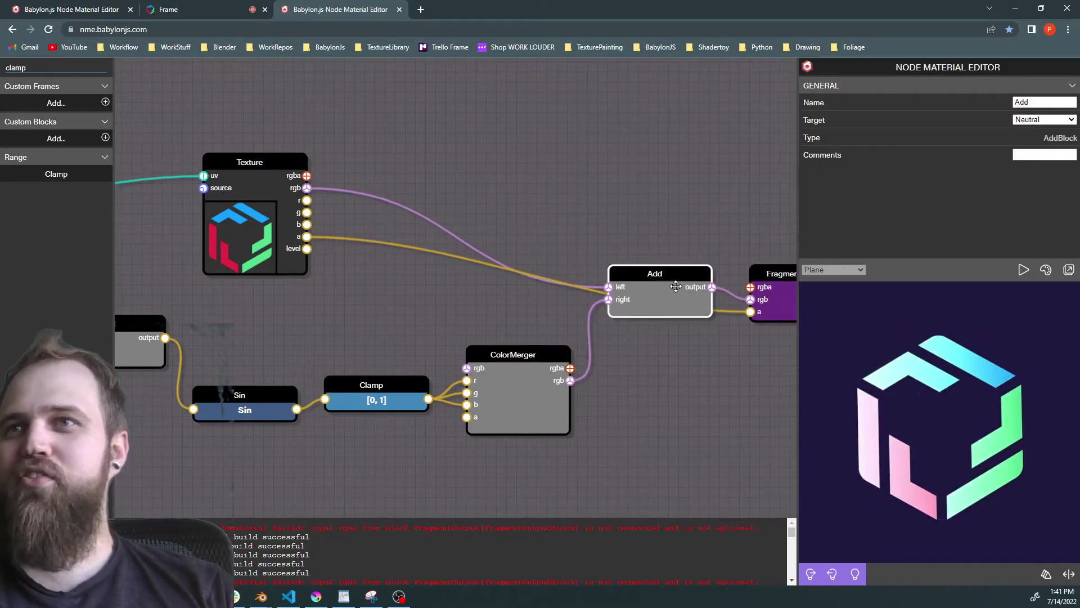
{"action": "scroll", "coordinate": [616, 425], "scroll_direction": "down", "scroll_amount": 5}
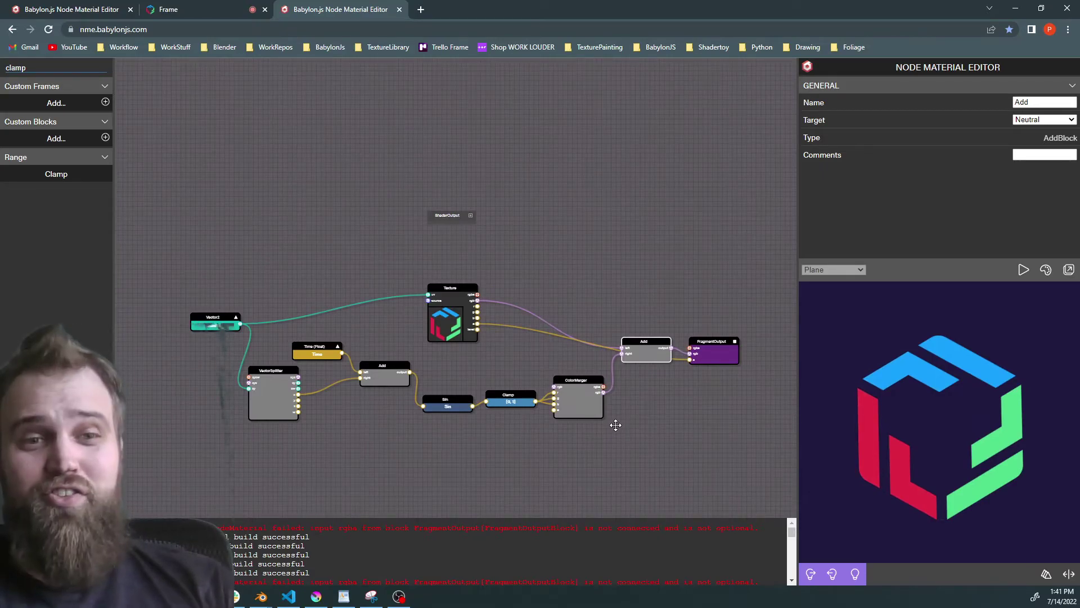
{"action": "left_click_drag", "start_coordinate": [378, 449], "coordinate": [497, 437]}
{"action": "scroll", "coordinate": [241, 295], "scroll_direction": "up", "scroll_amount": 2}
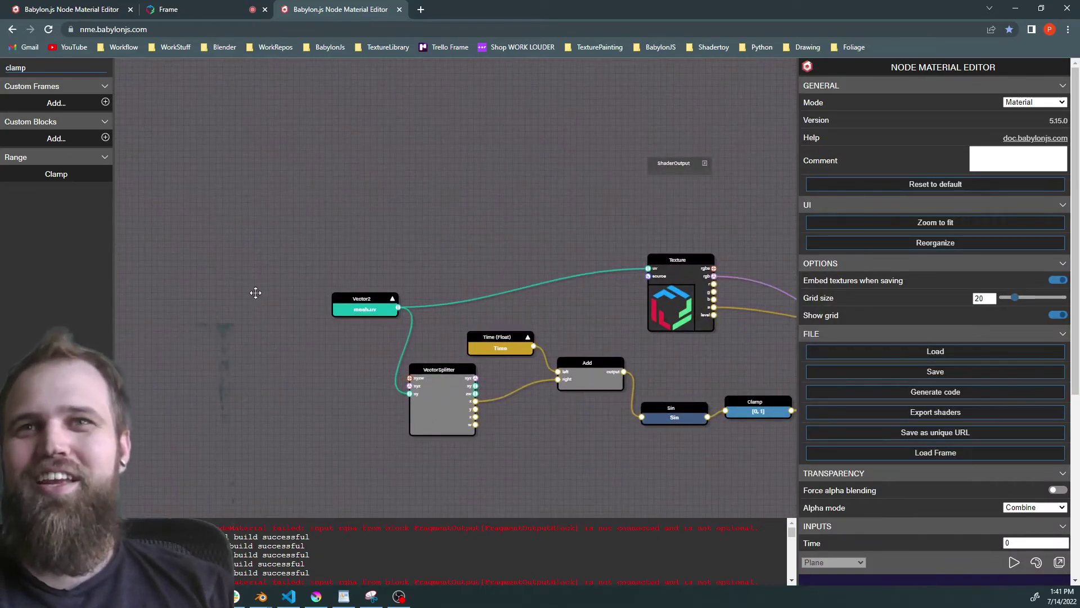
{"action": "left_click_drag", "start_coordinate": [368, 301], "coordinate": [290, 282]}
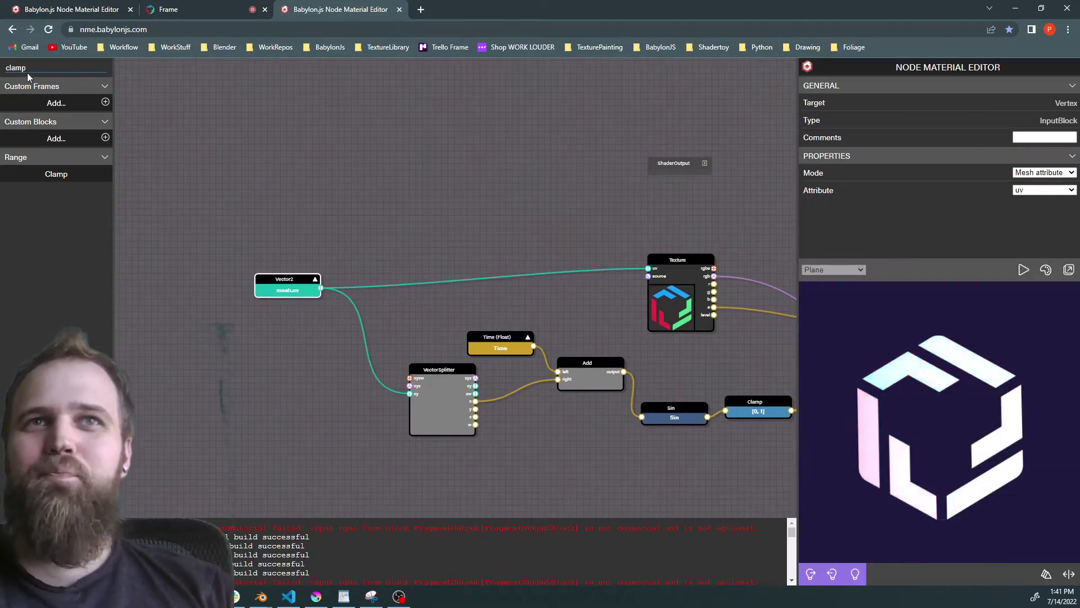
- Preview the gradient alone by connecting ColorMerger's rgb output to FragmentOutput's rgb input and deleting the Texture alpha link
{"action": "left_click_drag", "start_coordinate": [553, 224], "coordinate": [366, 224]}
{"action": "left_click_drag", "start_coordinate": [725, 255], "coordinate": [687, 338]}
{"action": "scroll", "coordinate": [585, 332], "scroll_direction": "up", "scroll_amount": 5}
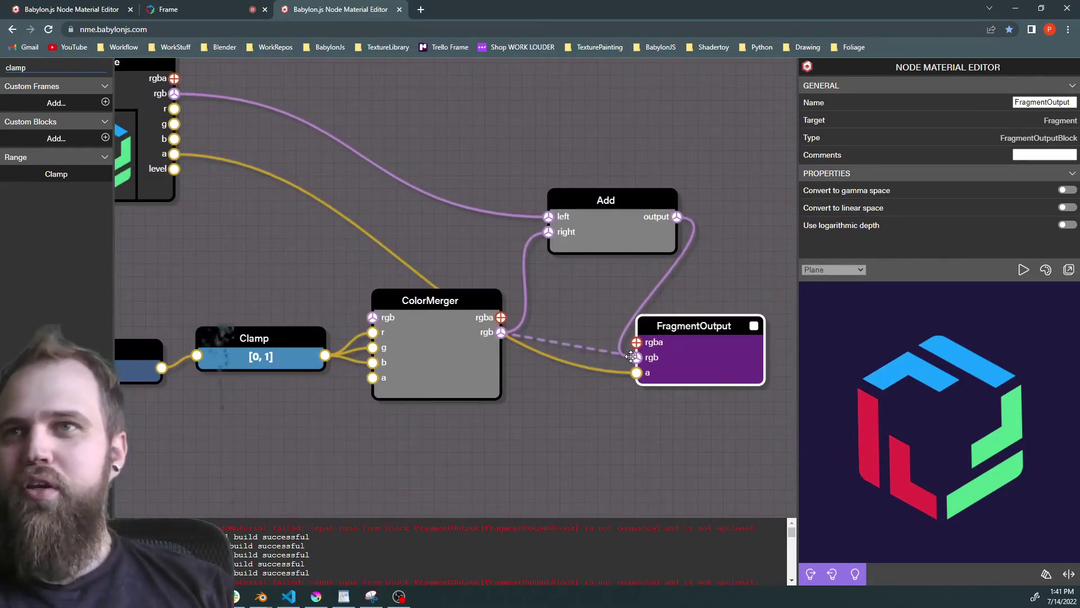
{"action": "left_click_drag", "start_coordinate": [636, 358], "coordinate": [637, 357]}
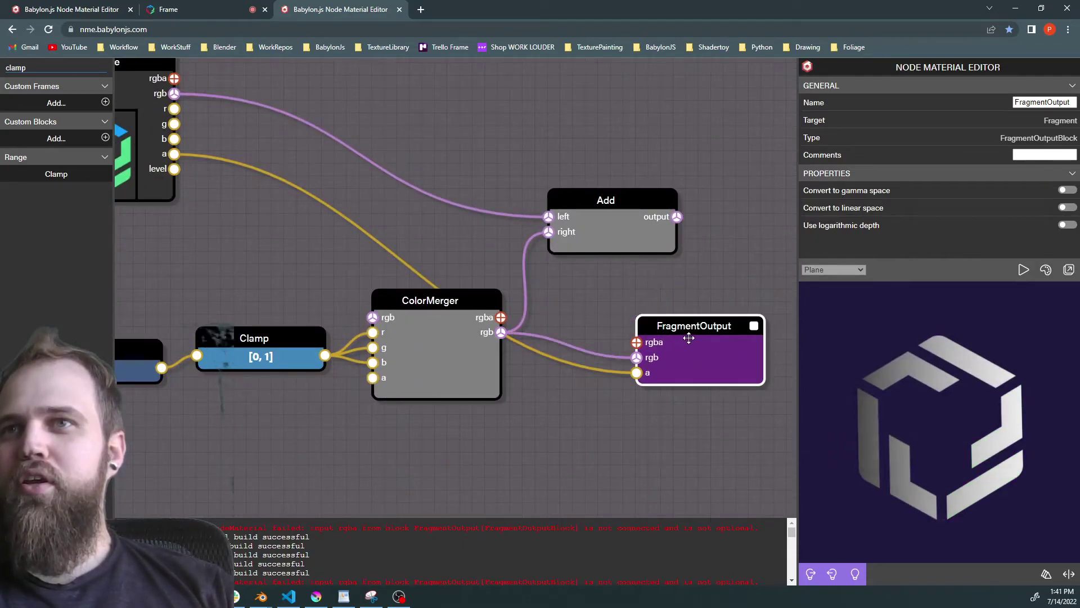
{"action": "left_click", "coordinate": [588, 371]}
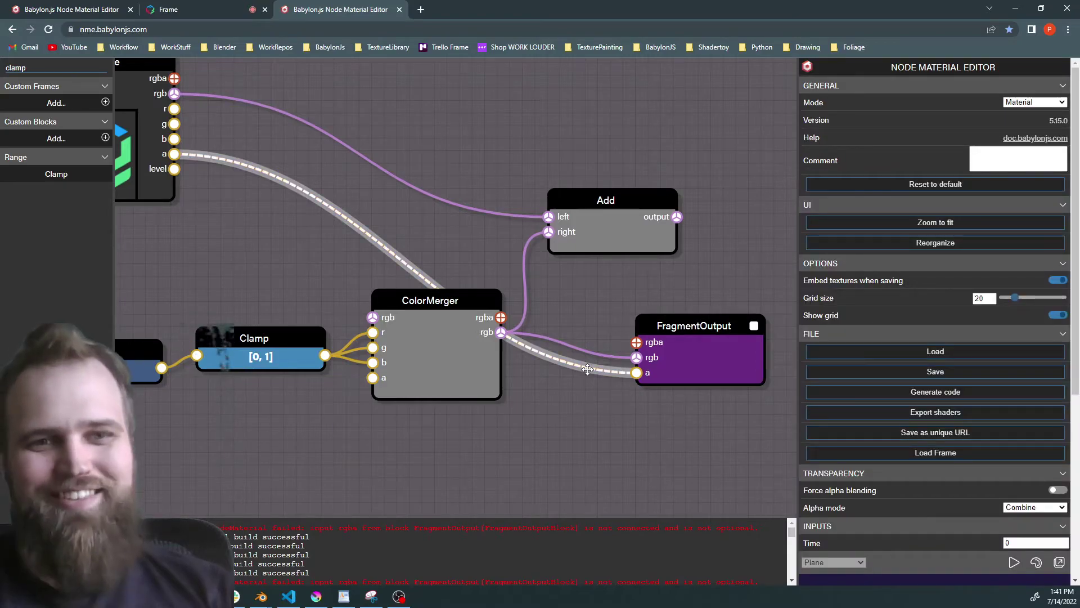
{"action": "key", "text": "Delete"}
{"action": "left_click_drag", "start_coordinate": [655, 329], "coordinate": [639, 346]}
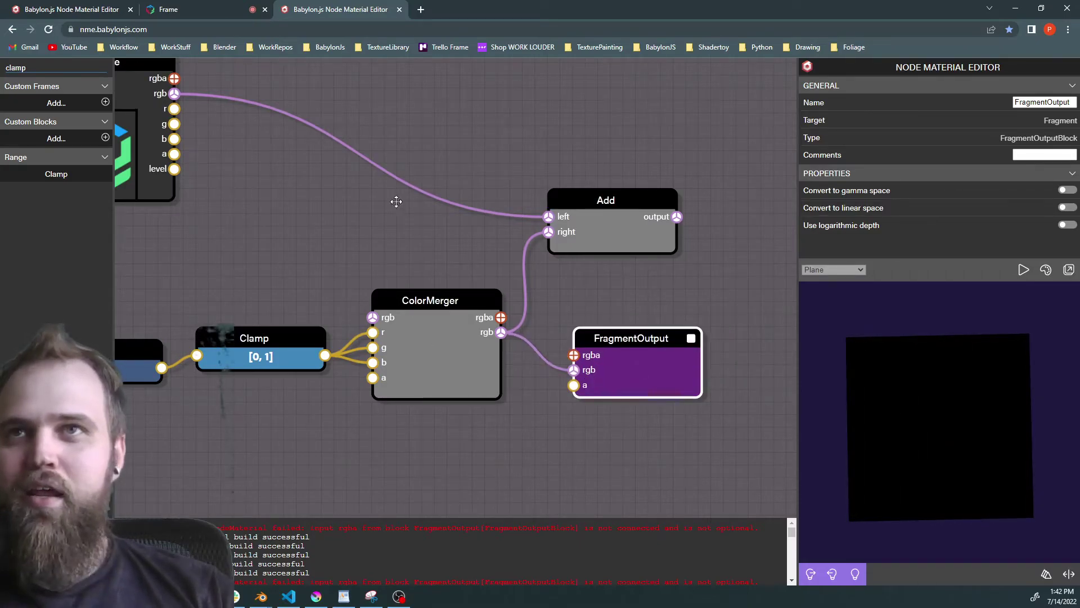
- Align the Time, Sin, Clamp and ColorMerger nodes in a row with the first Add node, and tidy VectorSplitter and FragmentOutput around them
{"action": "left_click", "coordinate": [260, 217]}
{"action": "scroll", "coordinate": [376, 261], "scroll_direction": "down", "scroll_amount": 6}
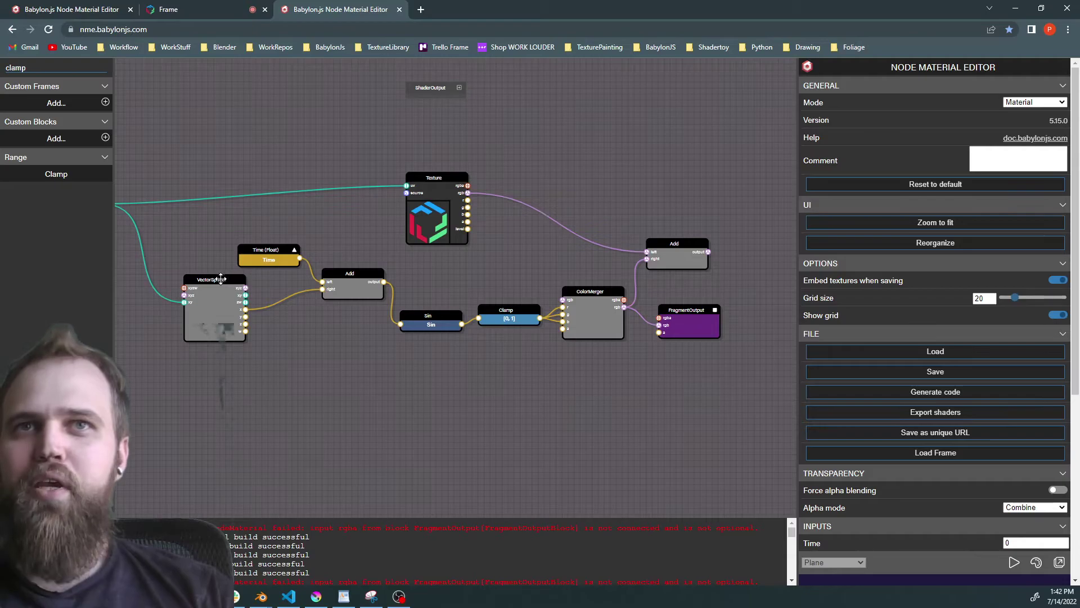
{"action": "left_click_drag", "start_coordinate": [222, 276], "coordinate": [202, 277]}
{"action": "left_click_drag", "start_coordinate": [277, 252], "coordinate": [283, 275]}
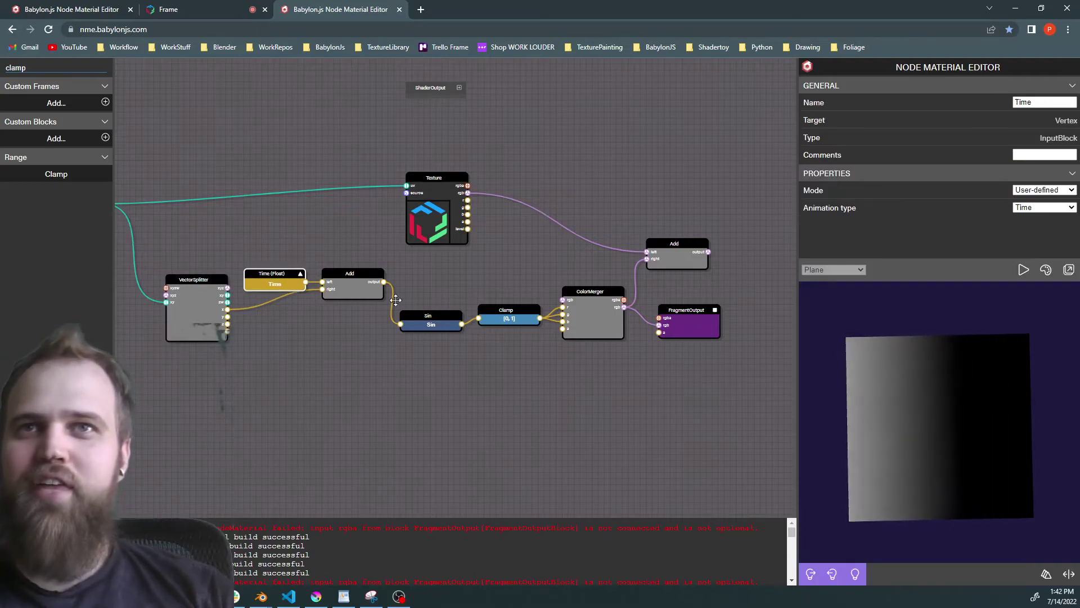
{"action": "left_click_drag", "start_coordinate": [444, 322], "coordinate": [442, 284]}
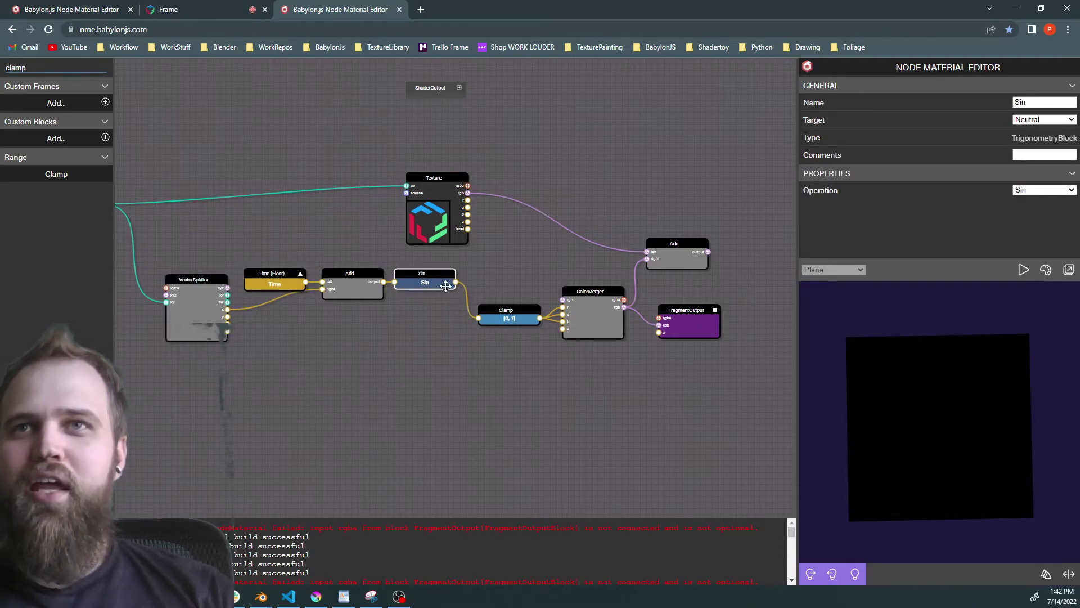
{"action": "left_click_drag", "start_coordinate": [506, 316], "coordinate": [502, 284]}
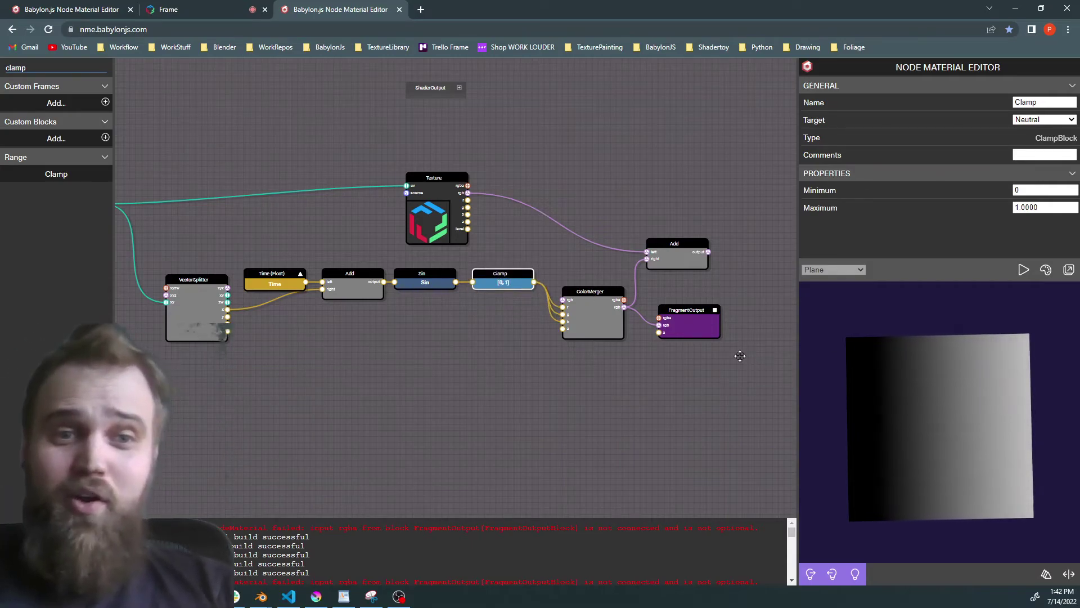
{"action": "left_click_drag", "start_coordinate": [598, 301], "coordinate": [582, 283]}
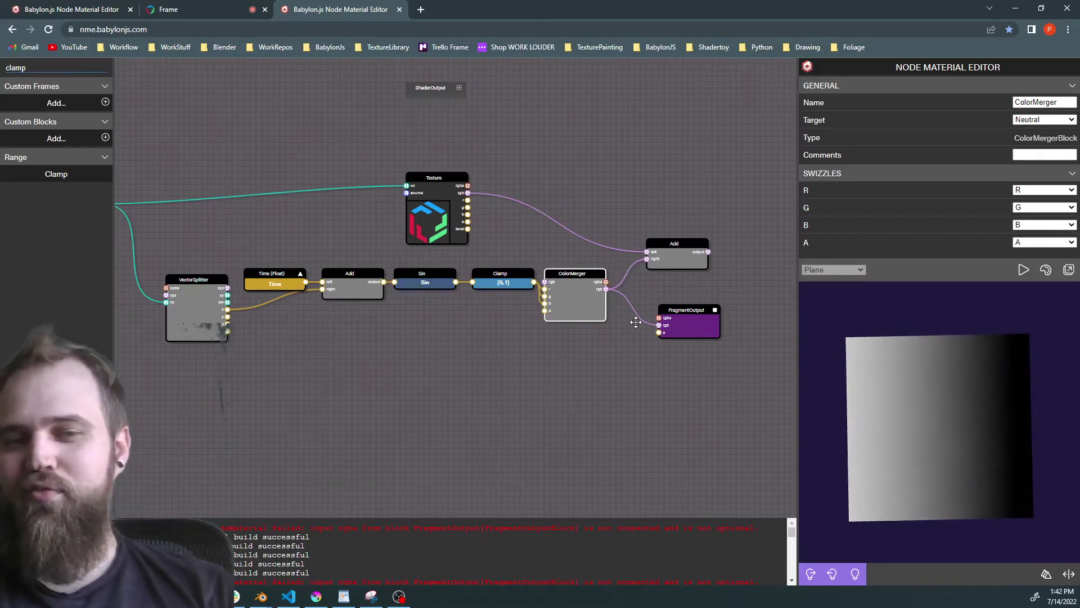
{"action": "left_click_drag", "start_coordinate": [672, 316], "coordinate": [665, 304]}
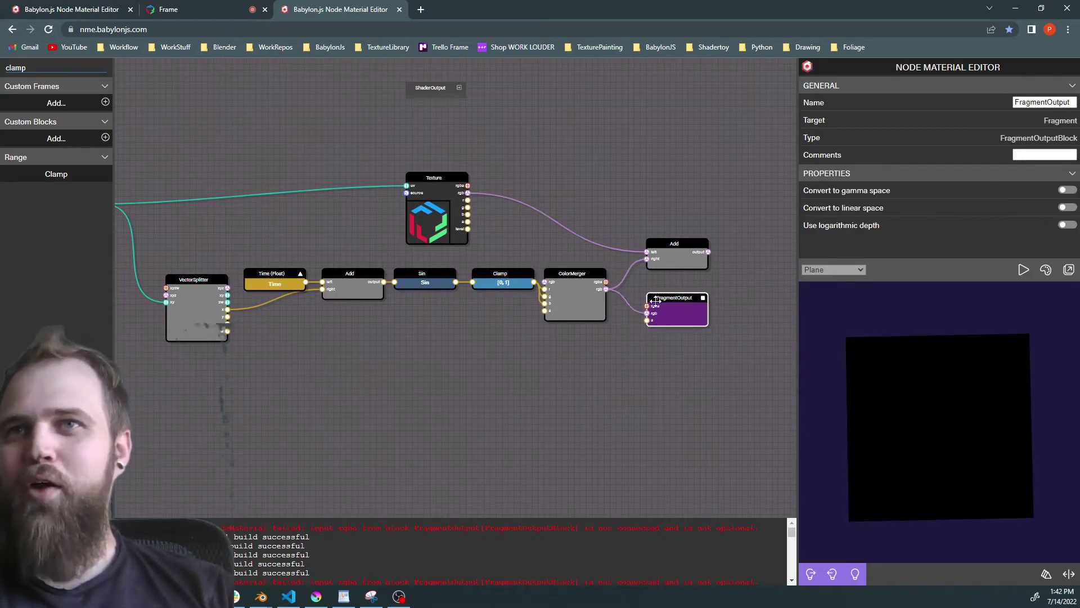
- Insert a Rotate2d node between the mesh.uv node and VectorSplitter, feeding mesh.uv into its input and its output into xy
{"action": "left_click_drag", "start_coordinate": [401, 342], "coordinate": [478, 357]}
{"action": "scroll", "coordinate": [477, 357], "scroll_direction": "up", "scroll_amount": 3}
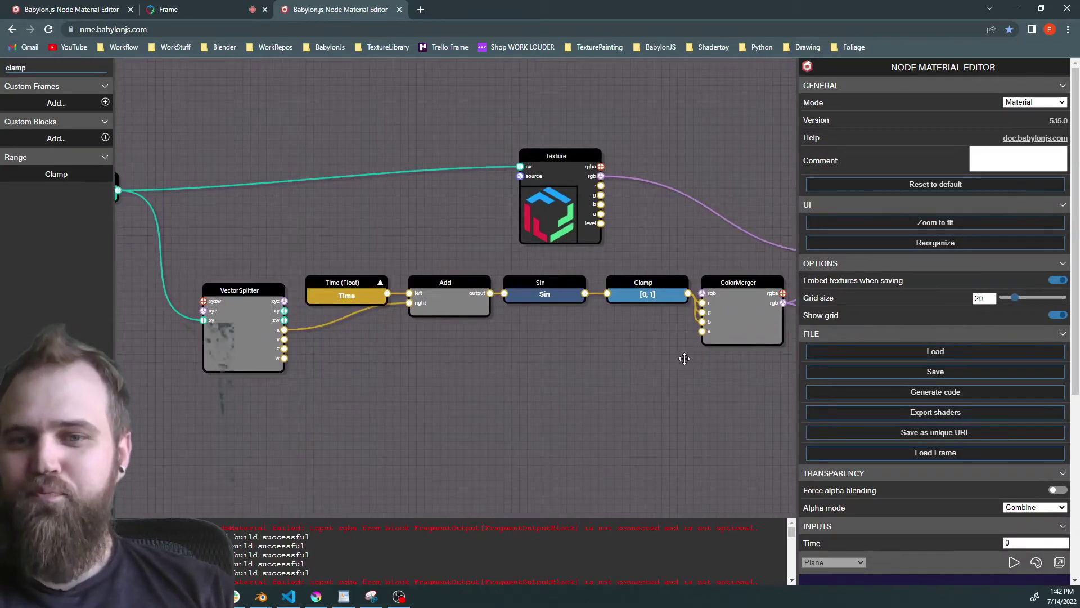
{"action": "left_click_drag", "start_coordinate": [635, 361], "coordinate": [547, 372]}
{"action": "left_click_drag", "start_coordinate": [504, 404], "coordinate": [667, 441]}
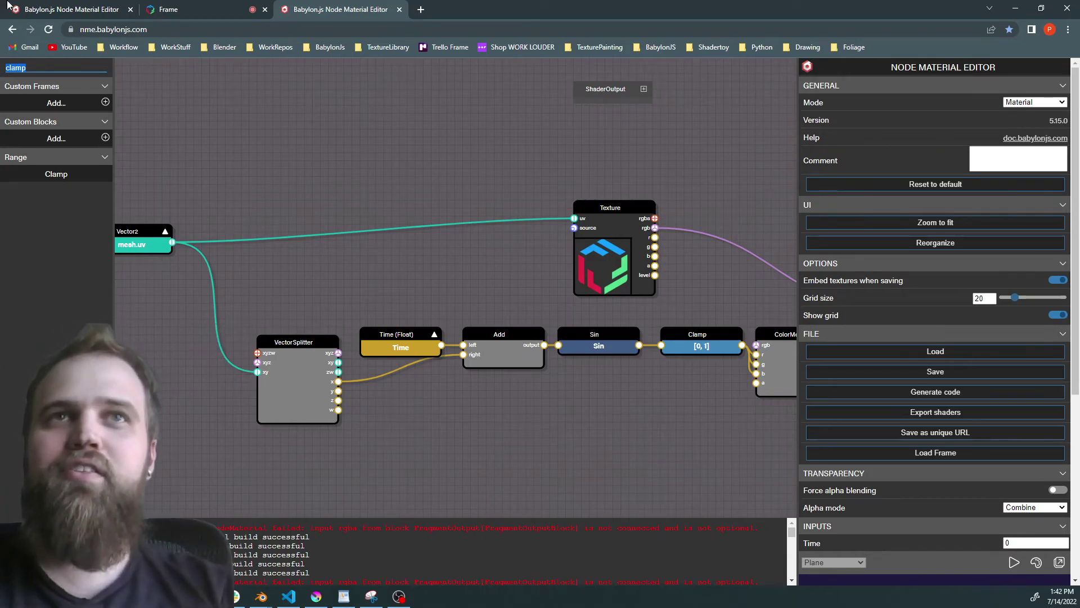
{"action": "type", "text": "rota"}
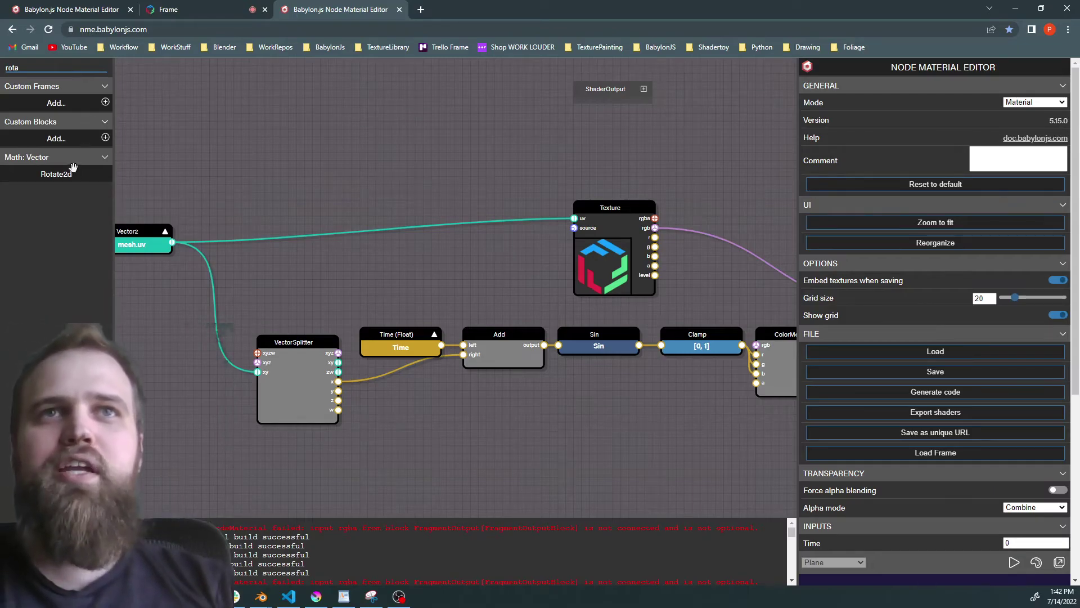
{"action": "left_click_drag", "start_coordinate": [71, 173], "coordinate": [163, 354]}
{"action": "left_click_drag", "start_coordinate": [148, 413], "coordinate": [301, 394]}
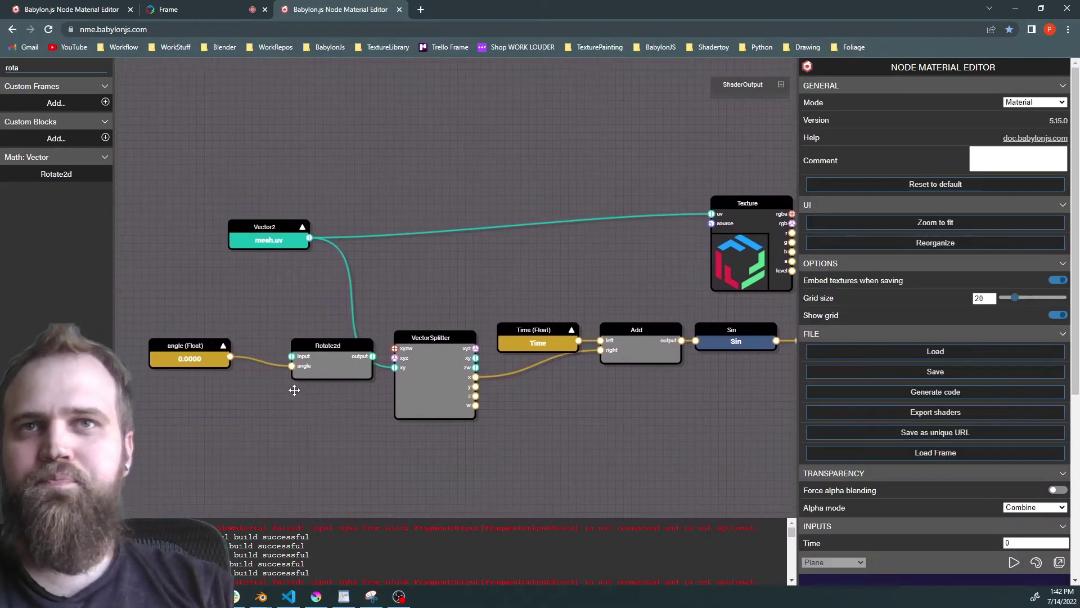
{"action": "left_click_drag", "start_coordinate": [286, 235], "coordinate": [310, 353]}
{"action": "left_click_drag", "start_coordinate": [389, 351], "coordinate": [411, 362]}
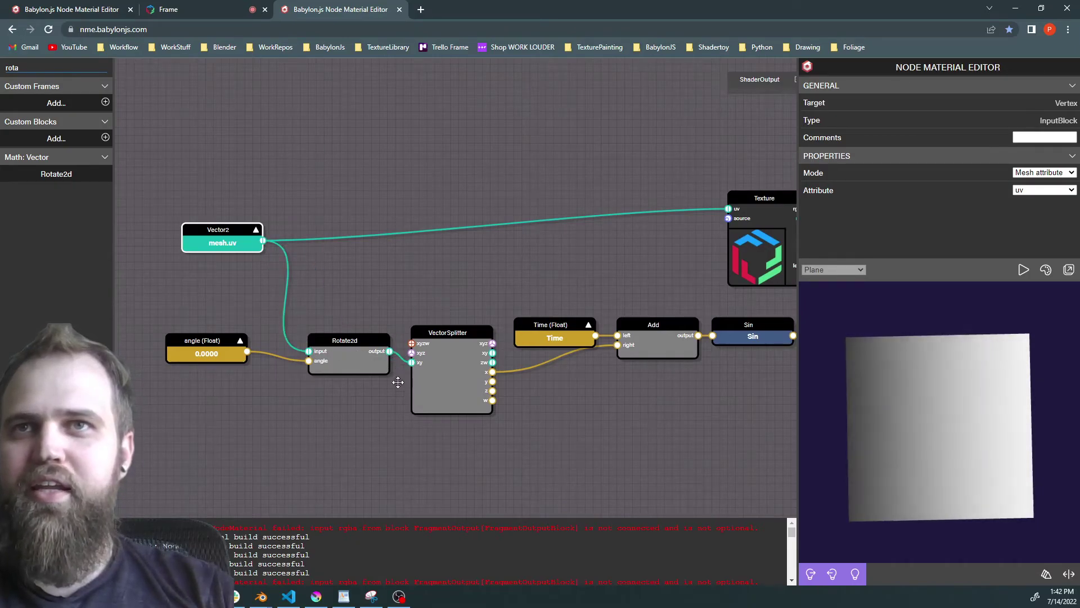
- Set the value of Rotate2d's angle input to -0.85
{"action": "left_click", "coordinate": [209, 360]}
{"action": "left_click", "coordinate": [1029, 298]}
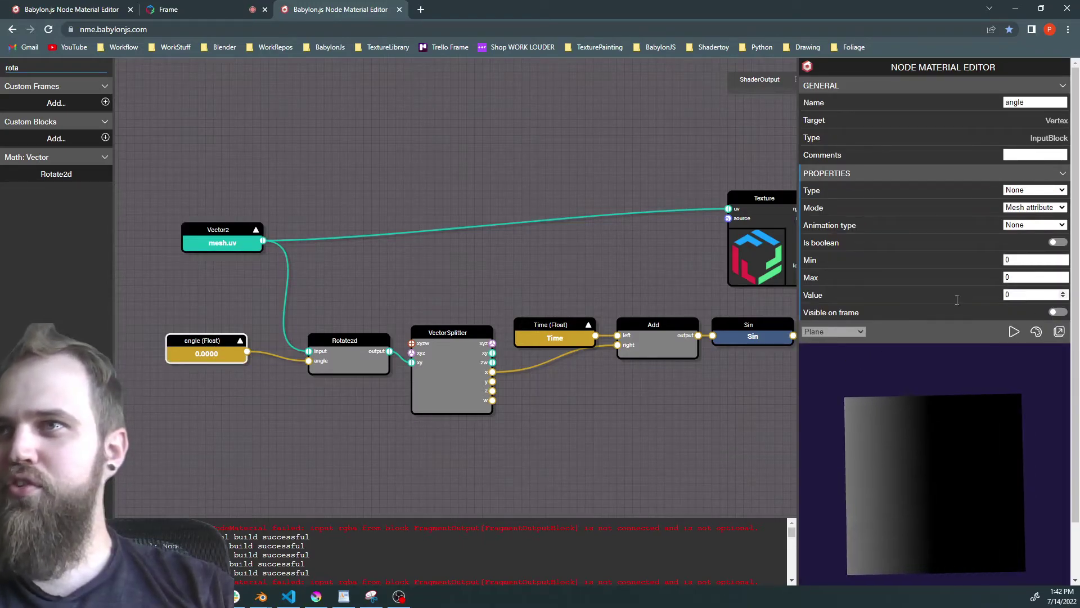
{"action": "left_click_drag", "start_coordinate": [668, 434], "coordinate": [586, 398]}
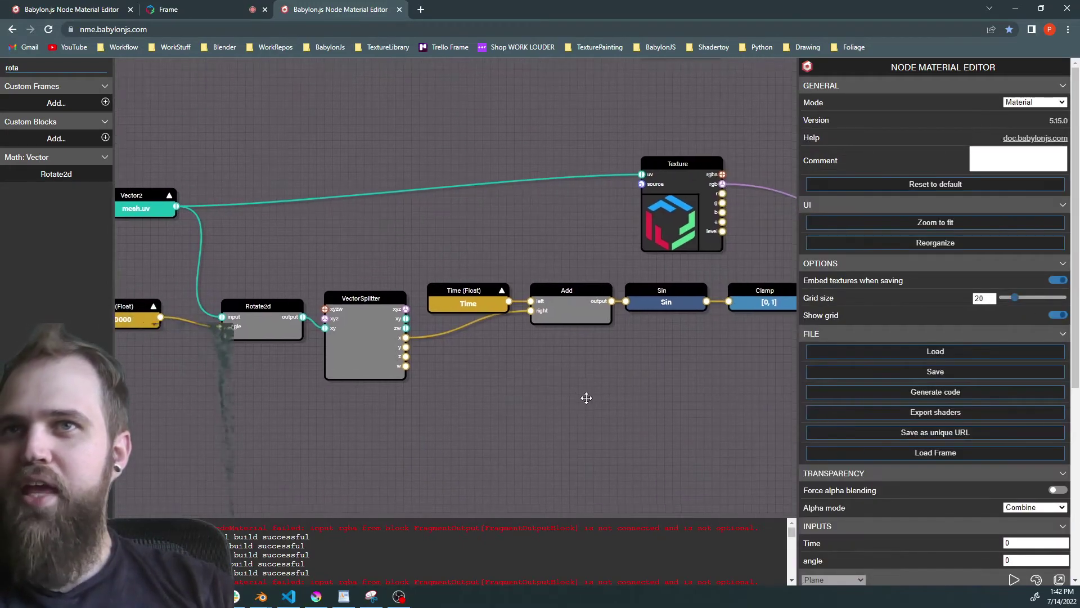
{"action": "scroll", "coordinate": [563, 394], "scroll_direction": "down", "scroll_amount": 2}
{"action": "scroll", "coordinate": [205, 335], "scroll_direction": "down", "scroll_amount": 1}
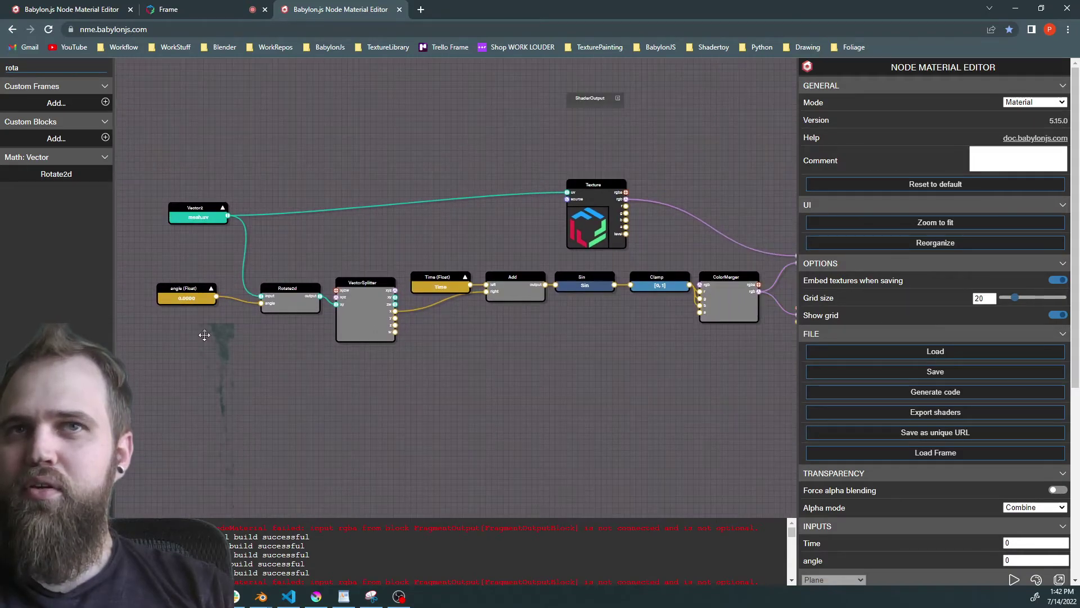
{"action": "left_click", "coordinate": [179, 294]}
{"action": "left_click", "coordinate": [1064, 293]}
{"action": "left_click", "coordinate": [1064, 298]}
{"action": "left_click", "coordinate": [1064, 297]}
{"action": "left_click", "coordinate": [1064, 298]}
{"action": "left_click", "coordinate": [1064, 298]}
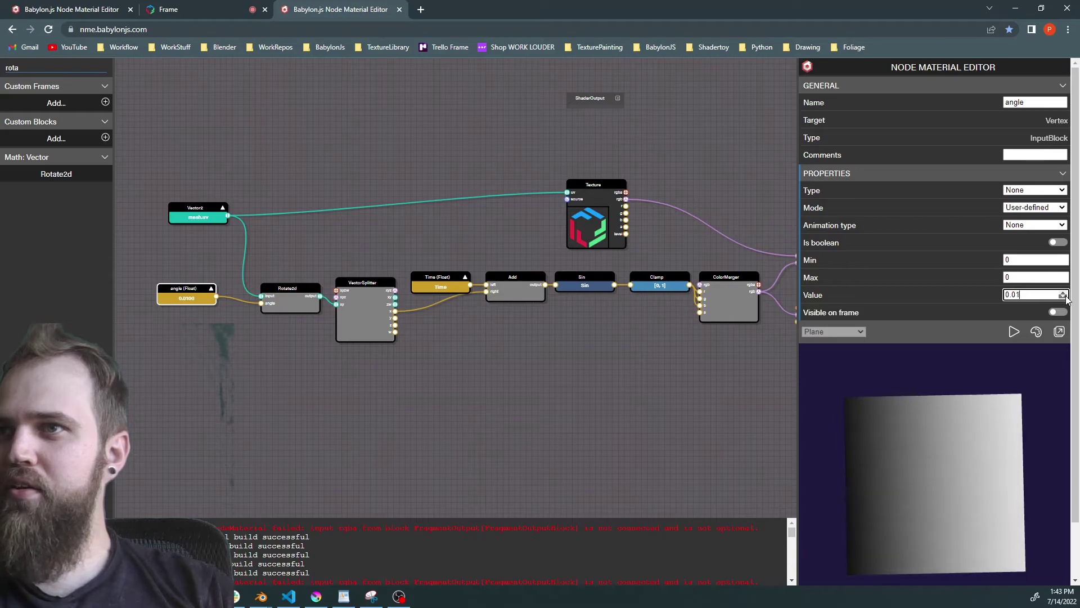
{"action": "left_click", "coordinate": [1064, 298]}
{"action": "left_click", "coordinate": [1064, 297]}
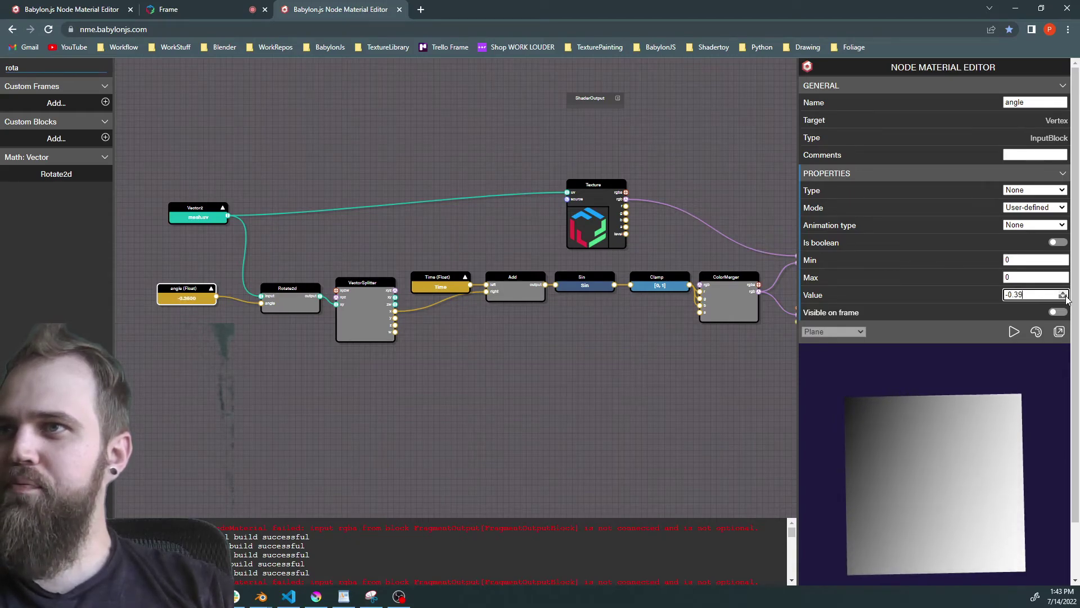
{"action": "left_click", "coordinate": [1065, 297]}
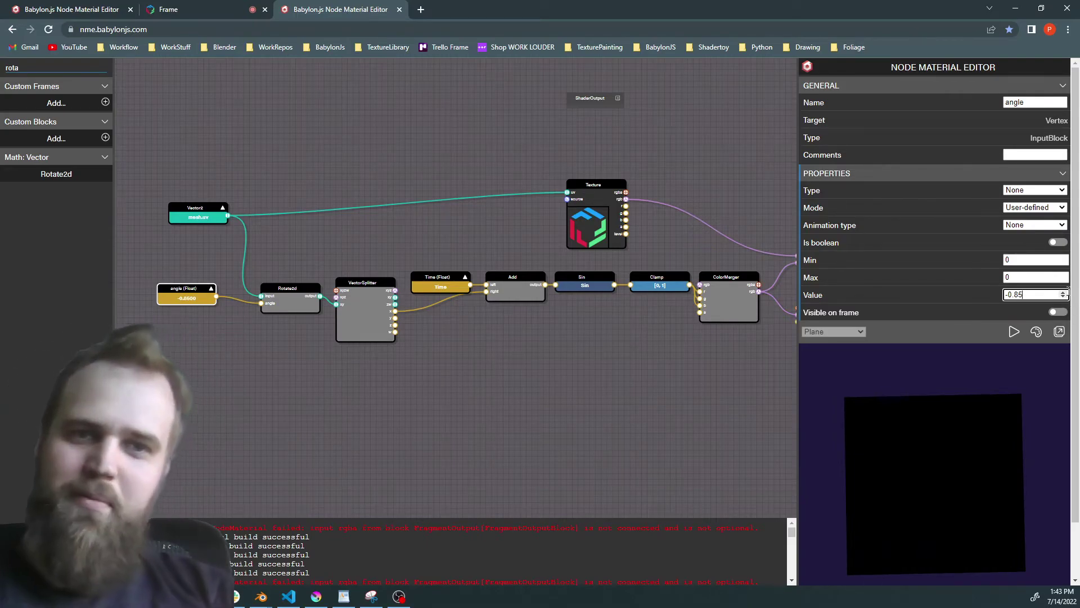
- Connect the final Add node's output to FragmentOutput's rgb input and Texture's a output to its a input
{"action": "left_click_drag", "start_coordinate": [608, 462], "coordinate": [417, 447]}
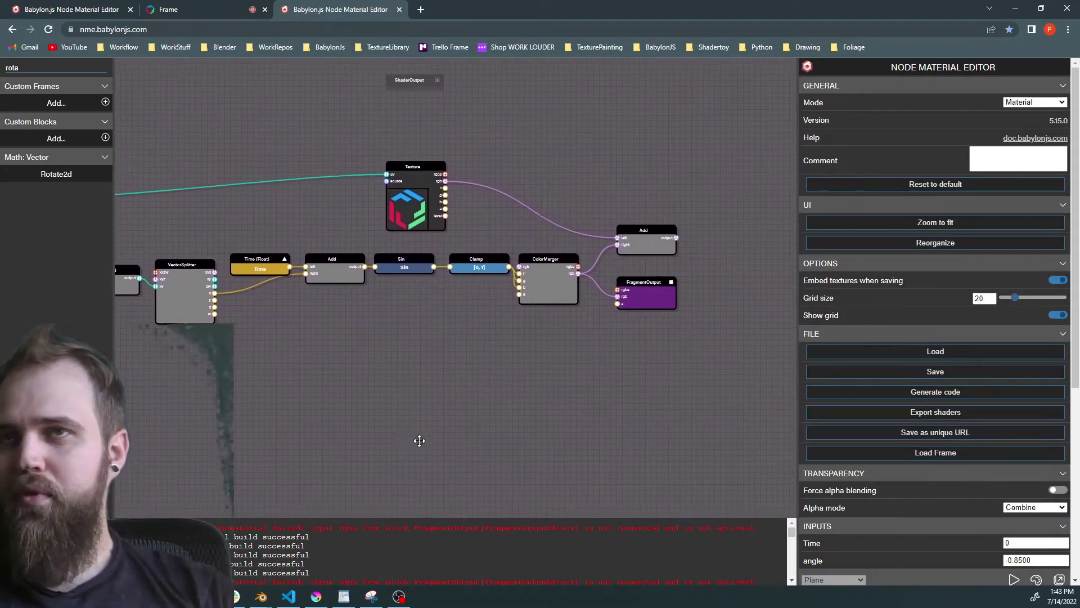
{"action": "scroll", "coordinate": [677, 414], "scroll_direction": "up", "scroll_amount": 2}
{"action": "left_click_drag", "start_coordinate": [678, 414], "coordinate": [374, 286]}
{"action": "left_click", "coordinate": [544, 355]}
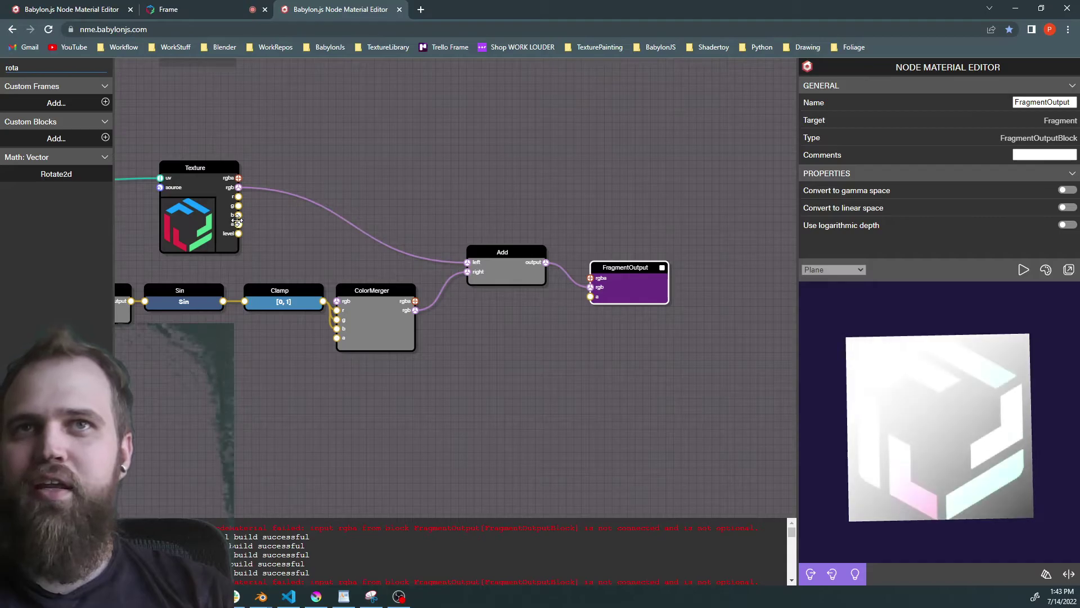
{"action": "left_click_drag", "start_coordinate": [239, 224], "coordinate": [590, 296]}
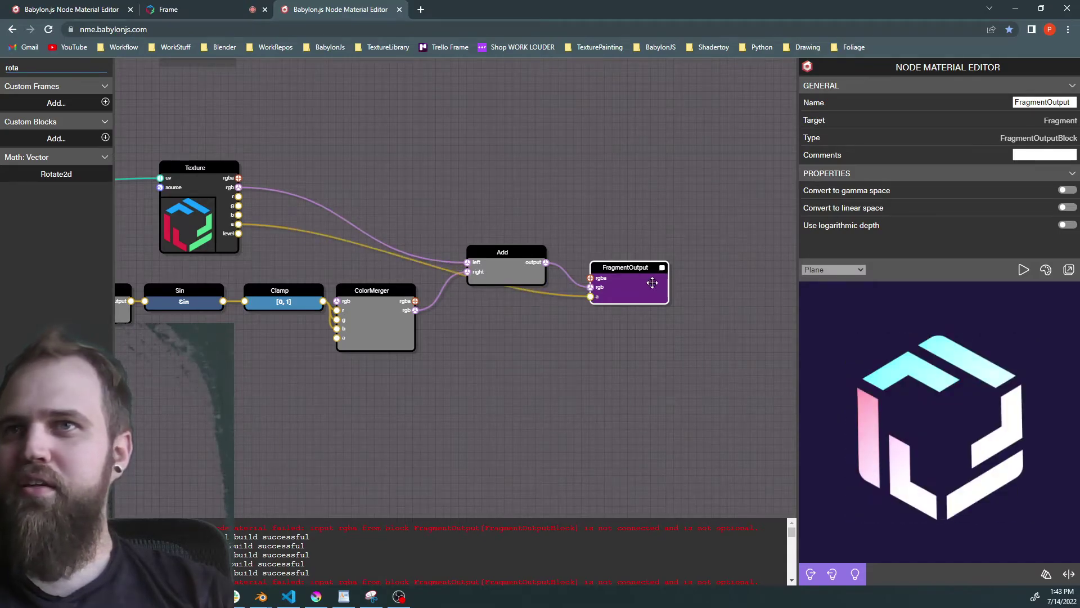
- Shift the ColorMerger and Clamp nodes along the row to open a gap after the Sin node
{"action": "left_click_drag", "start_coordinate": [459, 431], "coordinate": [646, 430]}
{"action": "scroll", "coordinate": [664, 405], "scroll_direction": "down", "scroll_amount": 3}
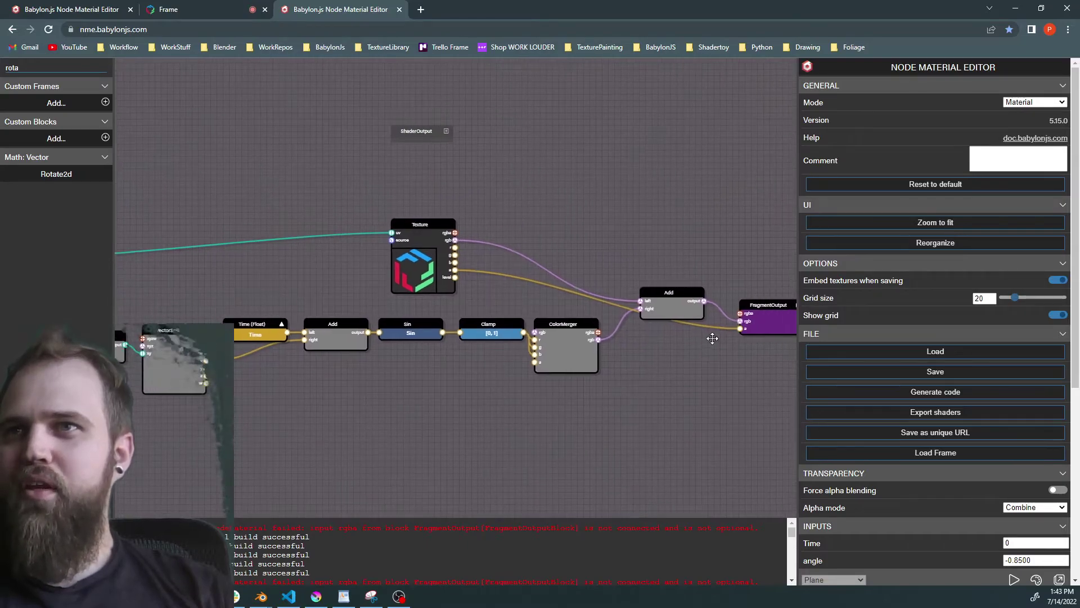
{"action": "left_click", "coordinate": [769, 306]}
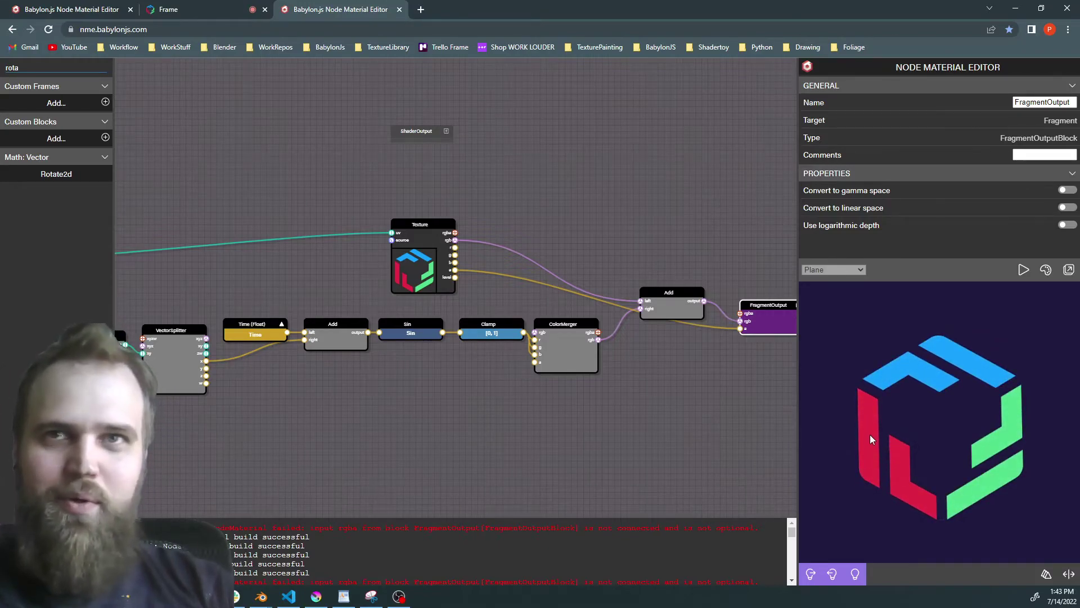
{"action": "scroll", "coordinate": [356, 439], "scroll_direction": "up", "scroll_amount": 1}
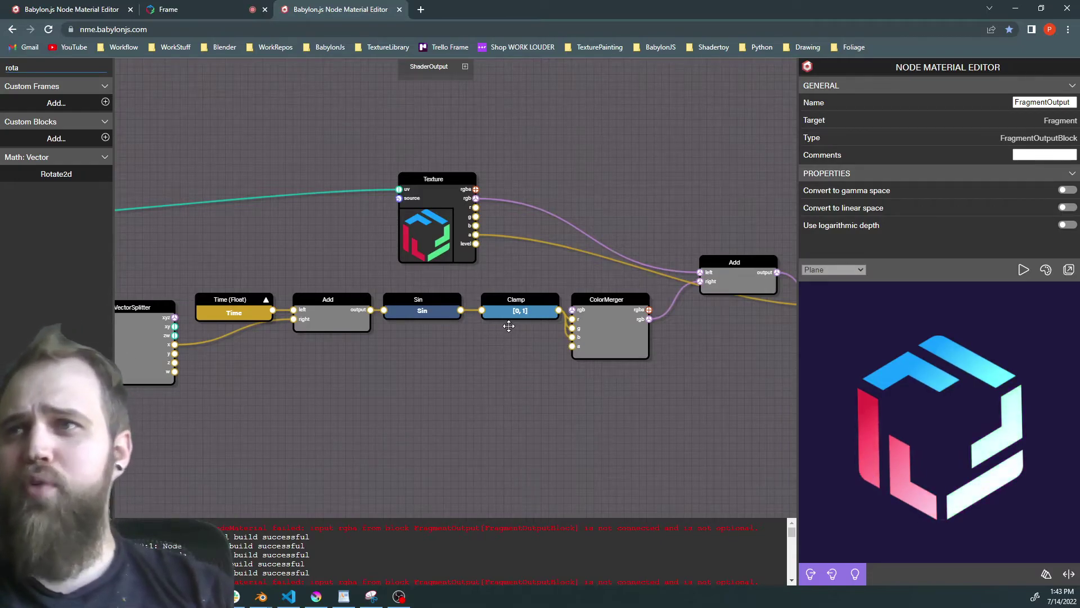
{"action": "left_click_drag", "start_coordinate": [592, 306], "coordinate": [623, 306]}
{"action": "left_click_drag", "start_coordinate": [521, 304], "coordinate": [544, 305]}
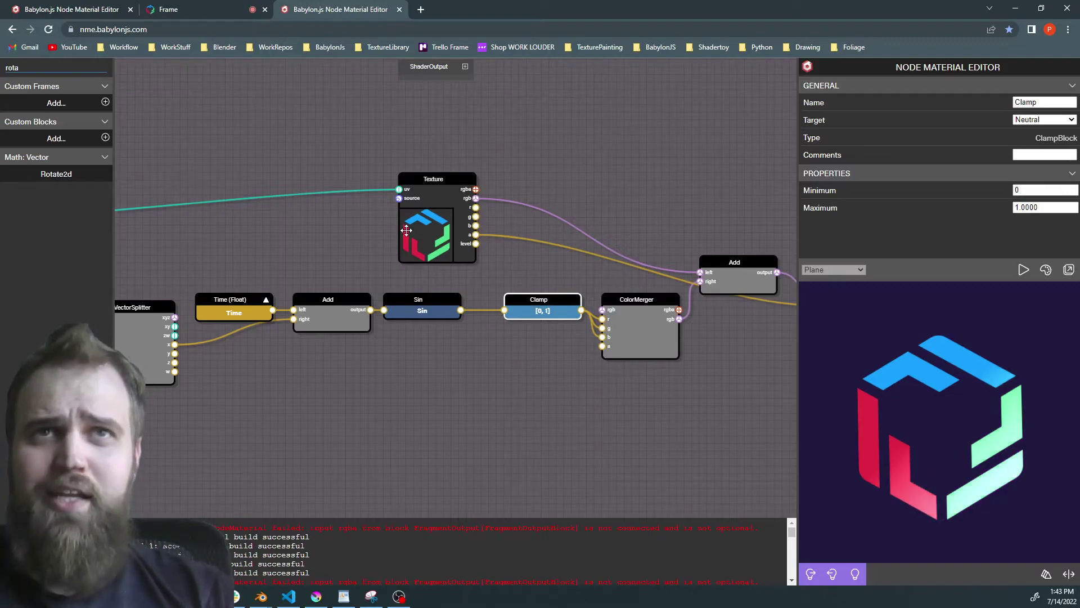
- Add a SmoothStep node below the gap between Sin and Clamp, and connect Sin's output to its value input
{"action": "left_click_drag", "start_coordinate": [50, 69], "coordinate": [2, 67]}
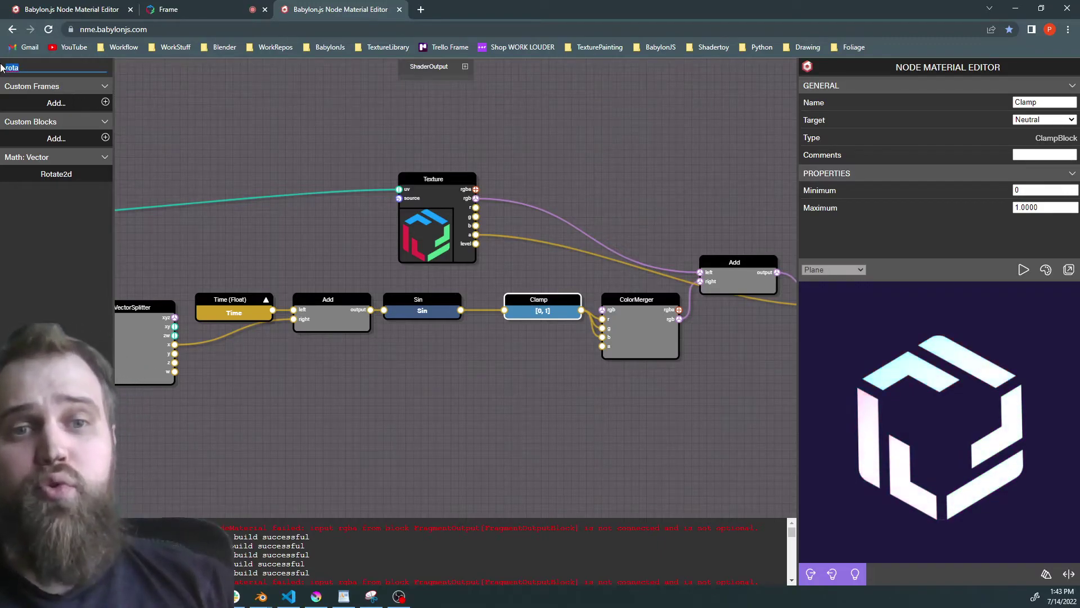
{"action": "type", "text": "smoo"}
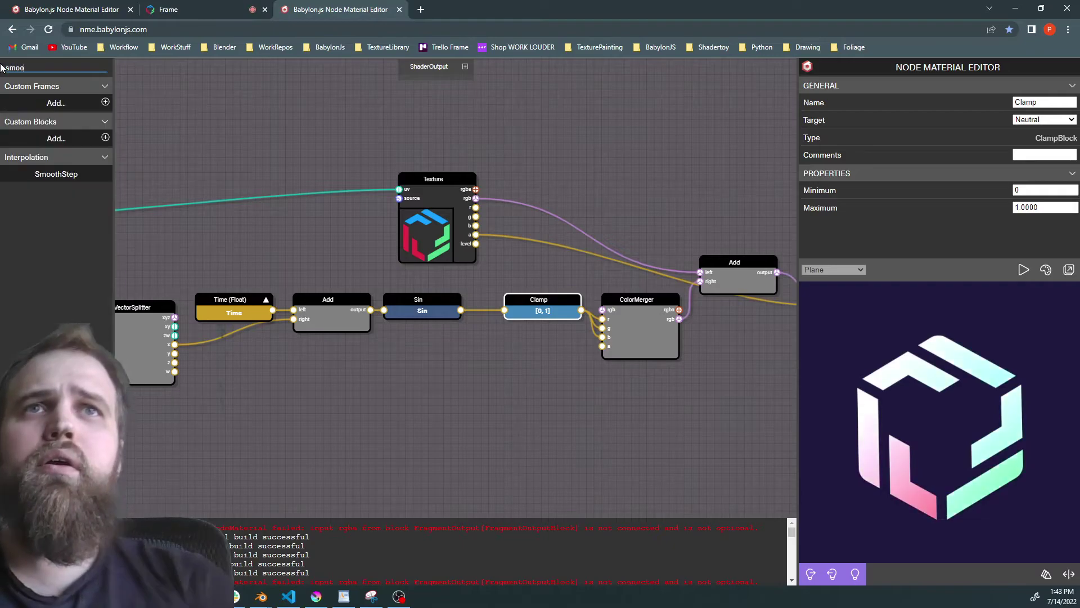
{"action": "left_click_drag", "start_coordinate": [34, 174], "coordinate": [520, 360]}
{"action": "scroll", "coordinate": [521, 360], "scroll_direction": "up", "scroll_amount": 3}
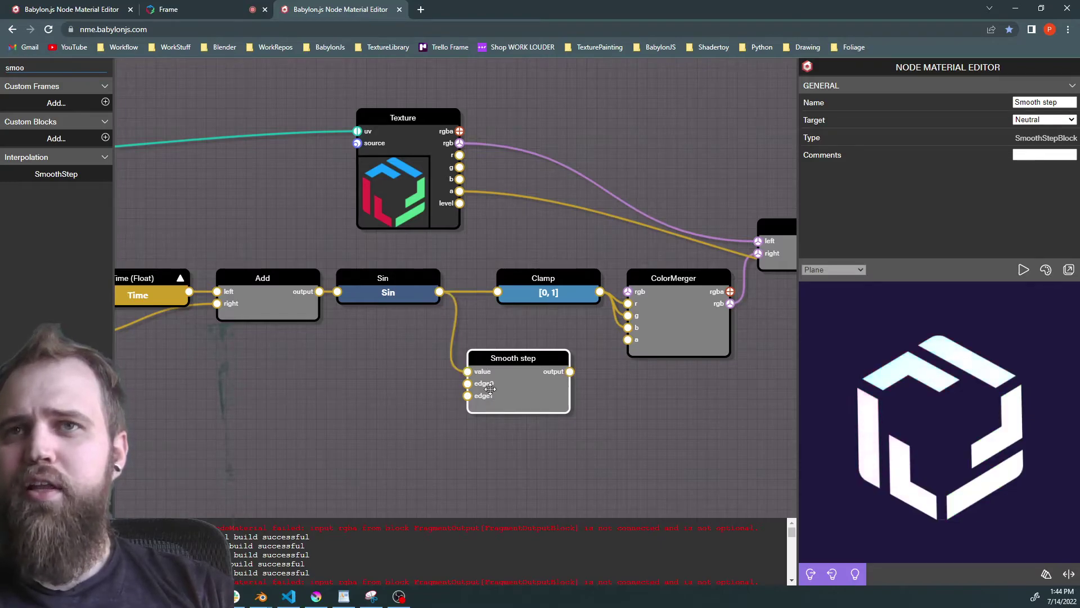
- Create float inputs for Smooth step's edge0 and edge1, and connect its output to Clamp's input
{"action": "left_click_drag", "start_coordinate": [467, 383], "coordinate": [378, 375]}
{"action": "mouse_move", "coordinate": [380, 415]}
{"action": "left_mouse_down"}
{"action": "mouse_move", "coordinate": [403, 419]}
{"action": "mouse_move", "coordinate": [390, 429]}
{"action": "left_mouse_up"}
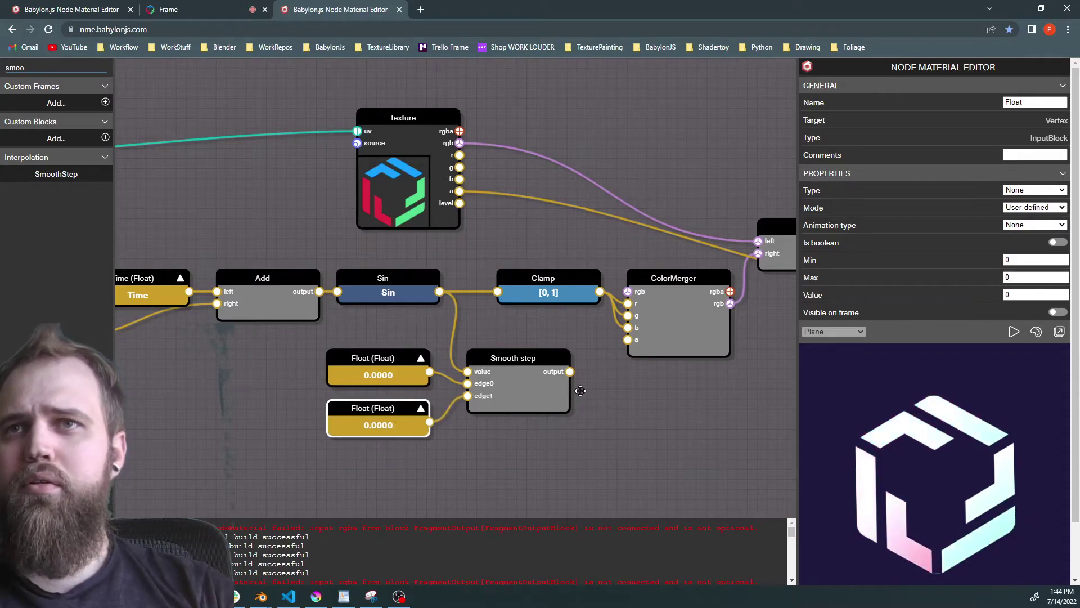
{"action": "left_click_drag", "start_coordinate": [570, 371], "coordinate": [498, 292]}
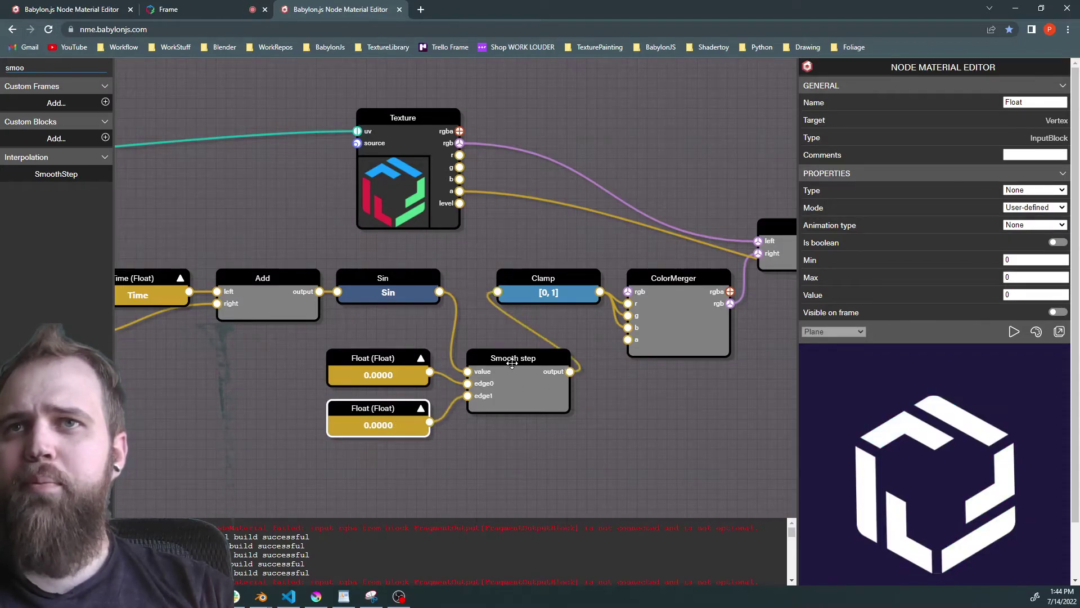
{"action": "left_click_drag", "start_coordinate": [512, 364], "coordinate": [502, 355]}
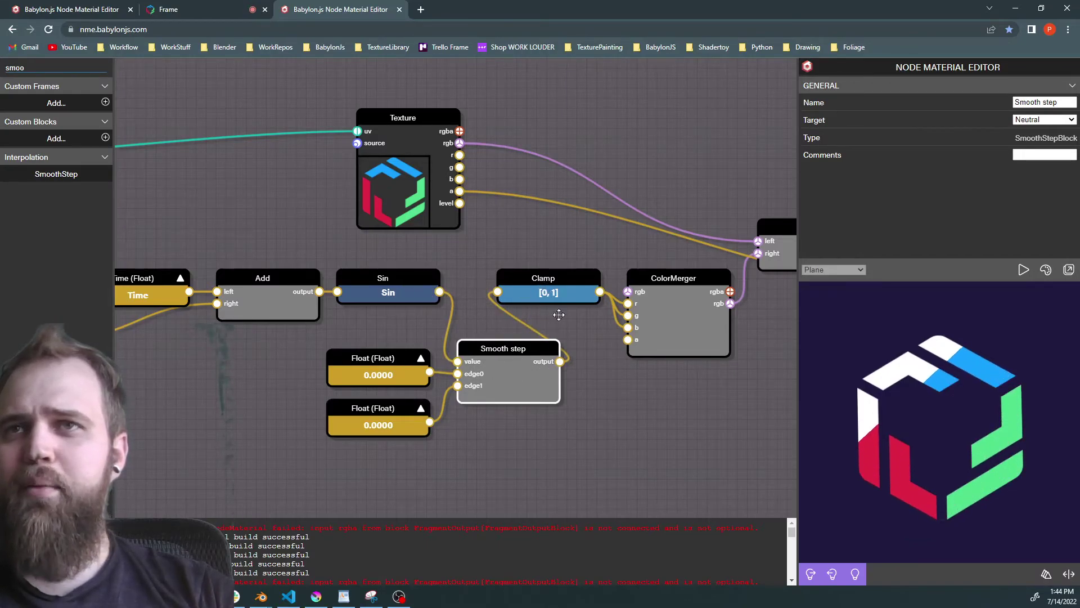
- Set the value of the float feeding Smooth step's edge1 to 1
{"action": "left_click", "coordinate": [374, 365]}
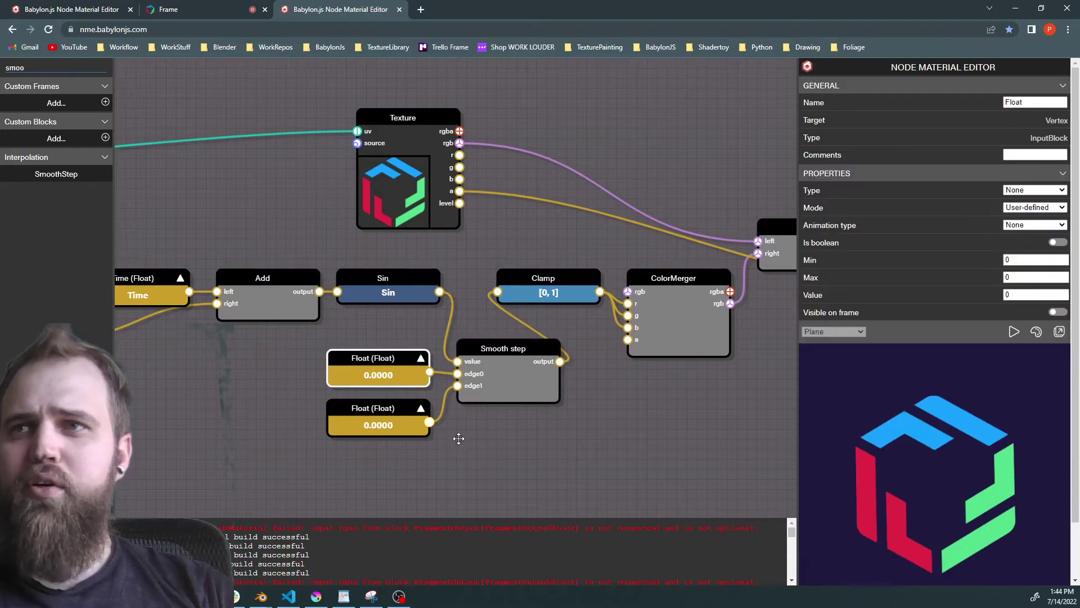
{"action": "left_click", "coordinate": [376, 411]}
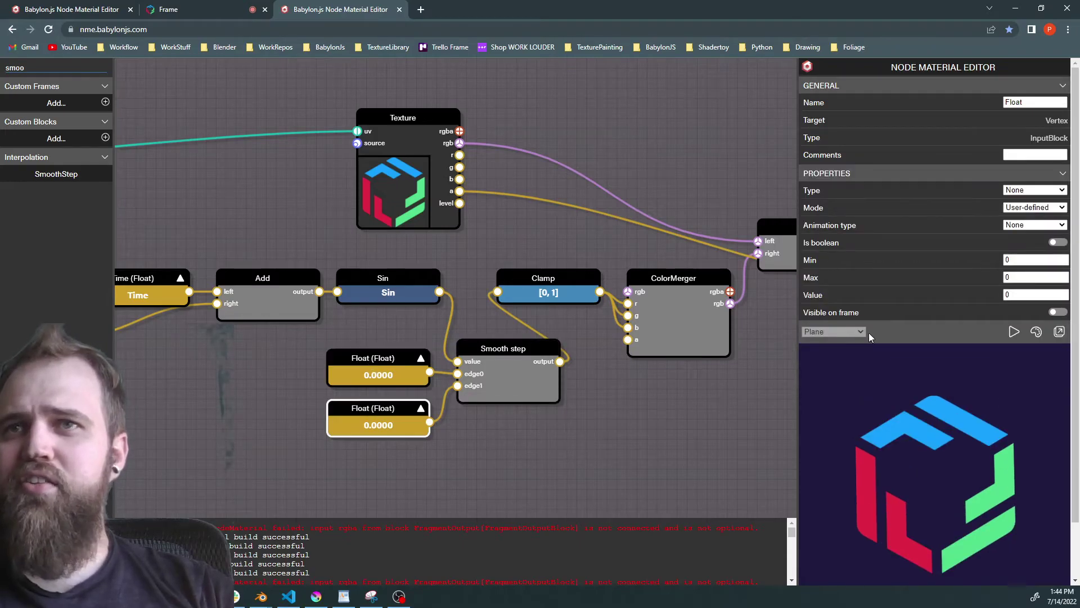
{"action": "double_click", "coordinate": [1008, 295]}
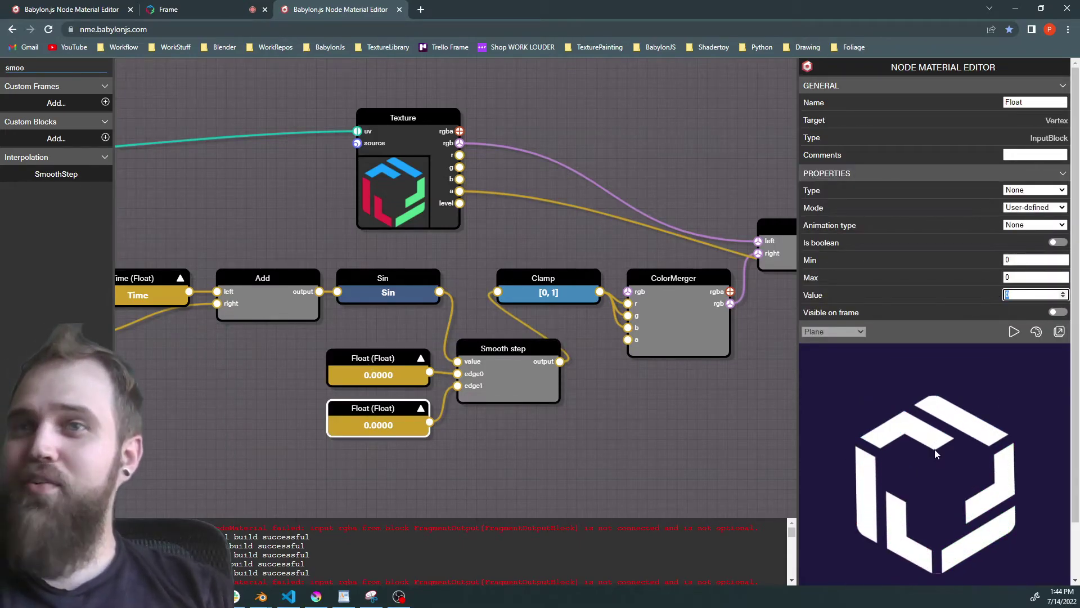
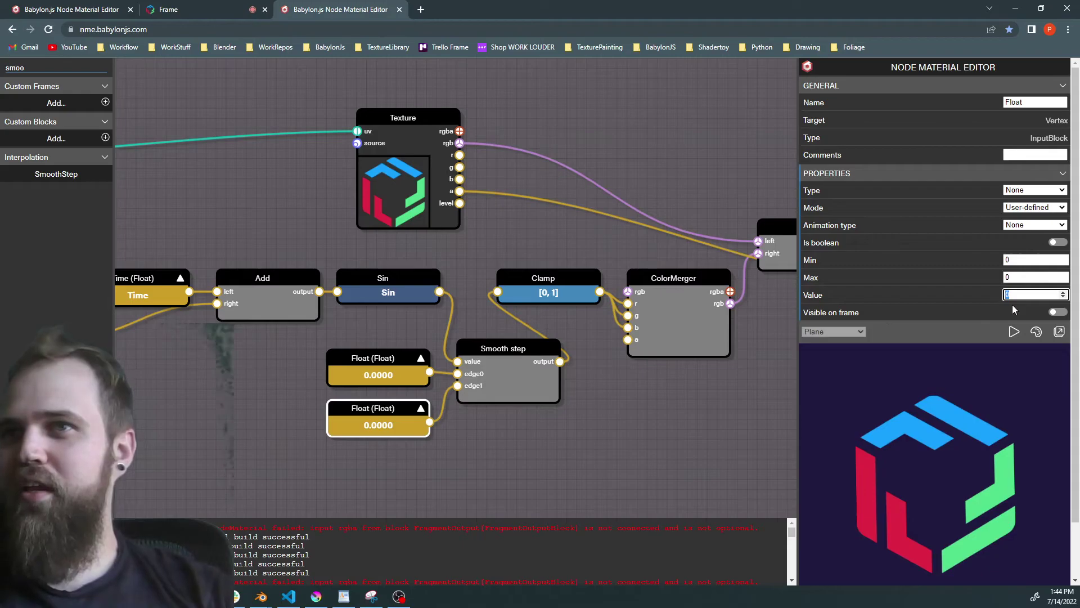
{"action": "type", "text": "1"}
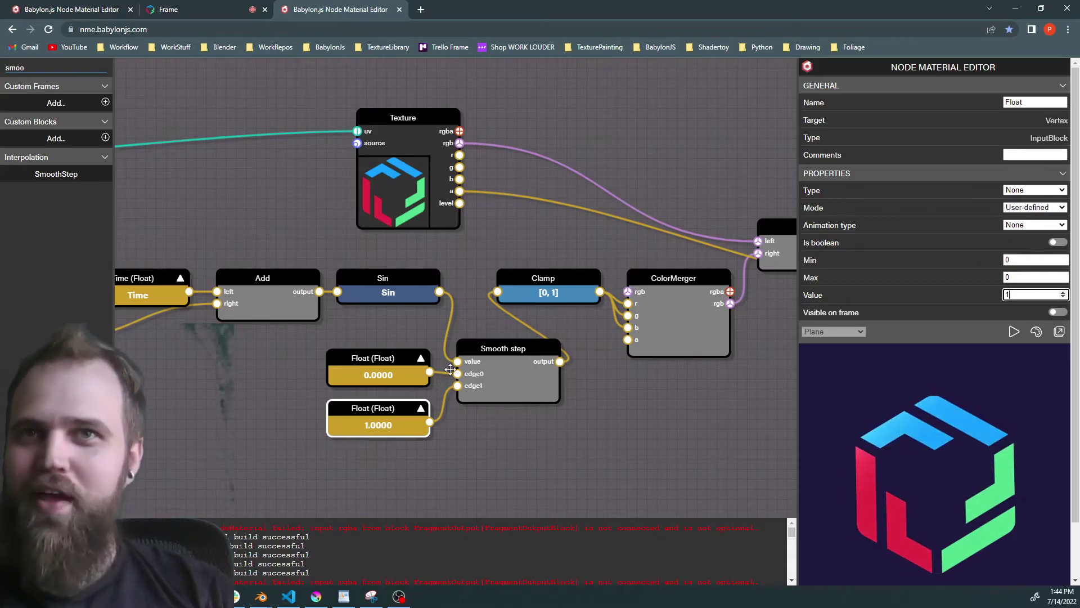
- Set the value of the float feeding Smooth step's edge0 to 0.9
{"action": "left_click", "coordinate": [386, 364]}
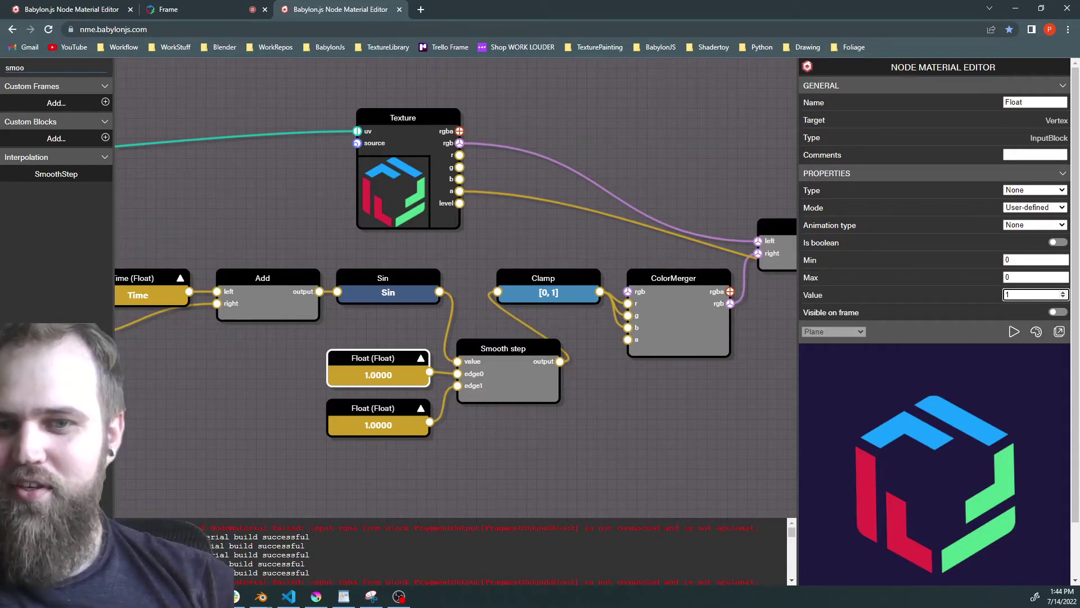
{"action": "key", "text": "alt+Tab"}
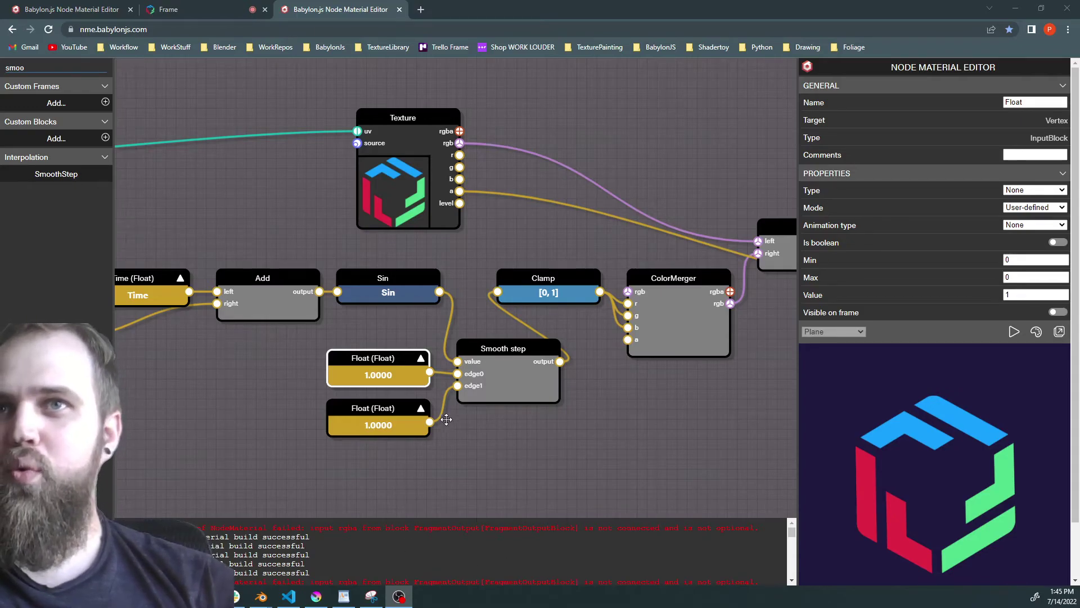
{"action": "double_click", "coordinate": [1009, 294]}
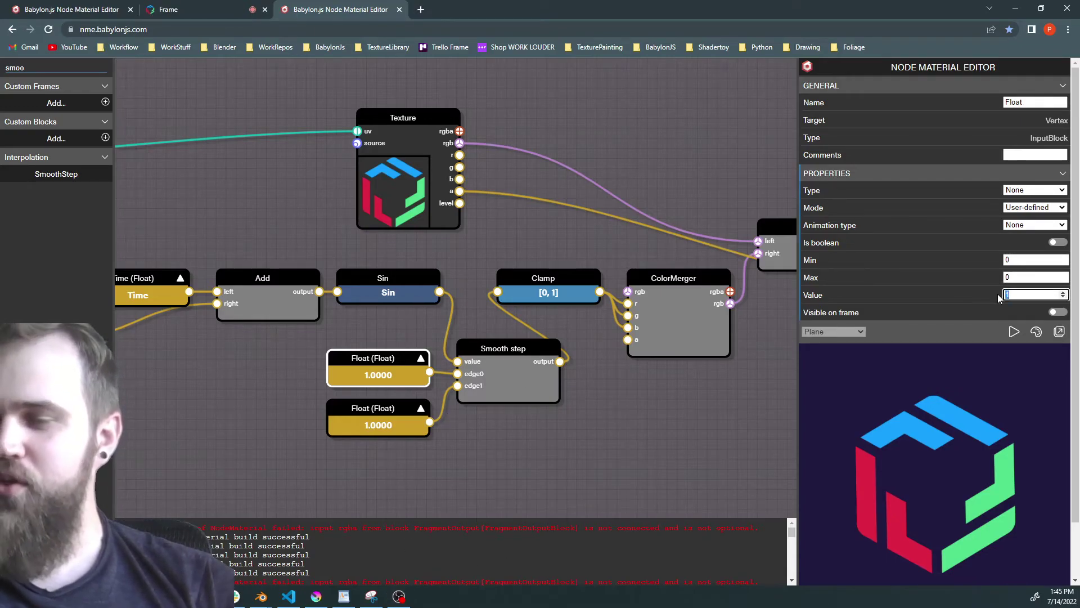
{"action": "type", "text": "9"}
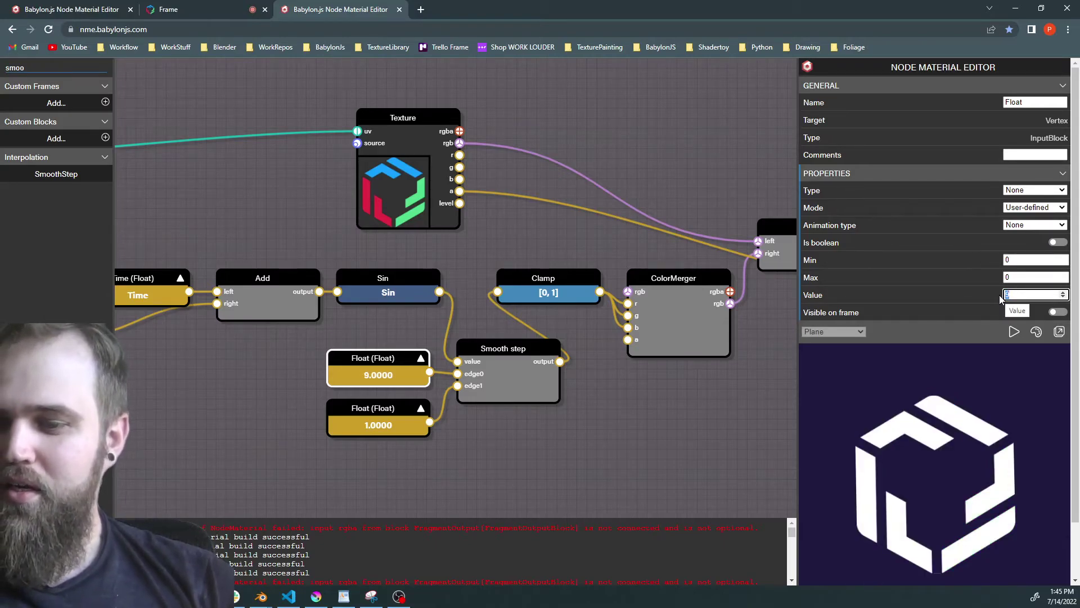
{"action": "type", "text": ".9"}
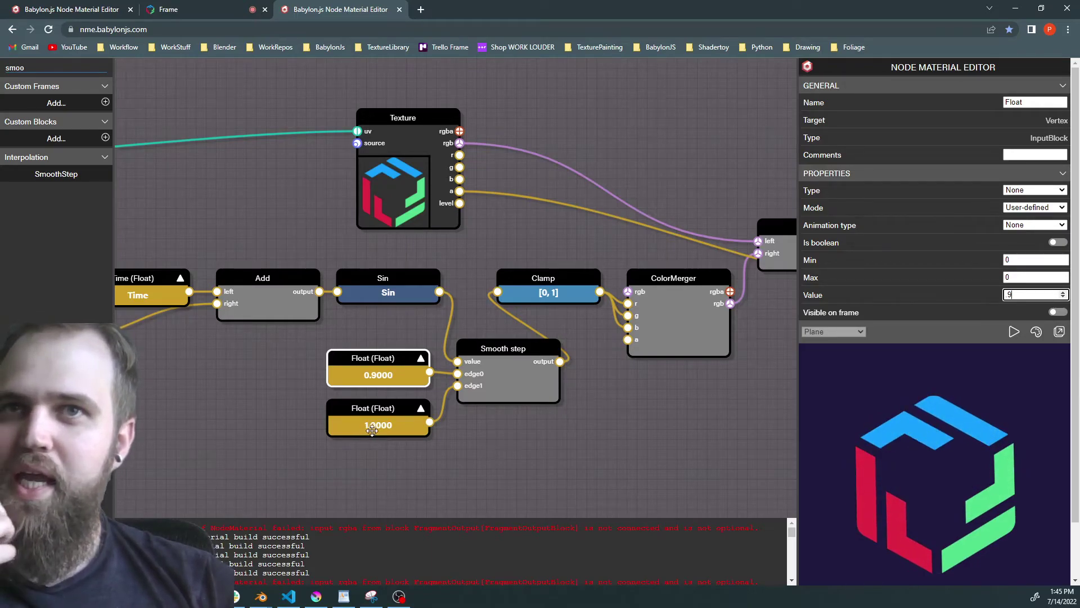
- Set the value of the float feeding Smooth step's edge1 to 1.1
{"action": "left_click", "coordinate": [383, 415]}
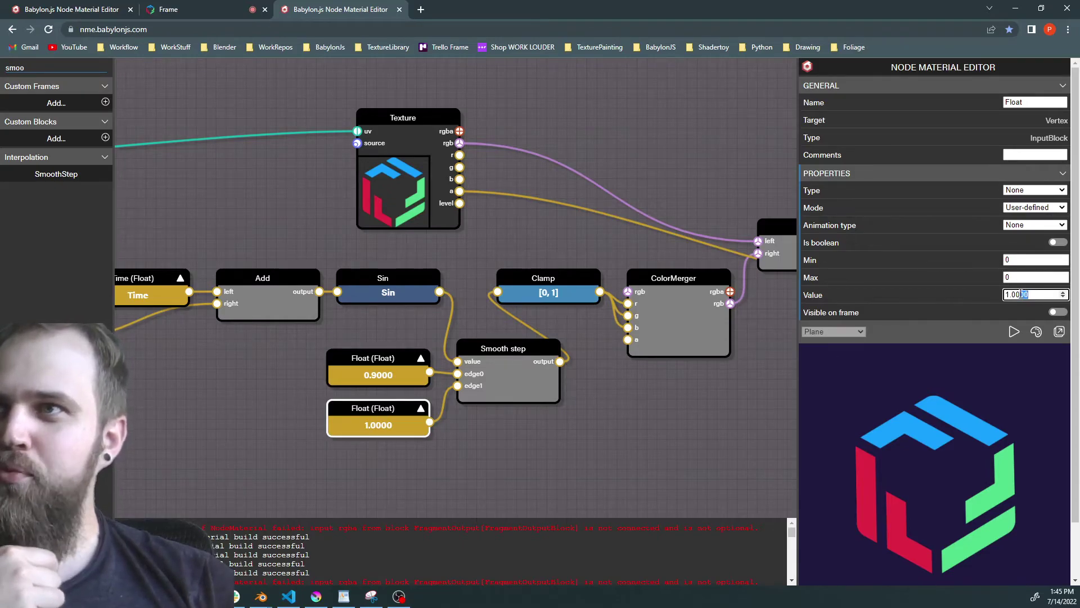
{"action": "type", "text": "1.1"}
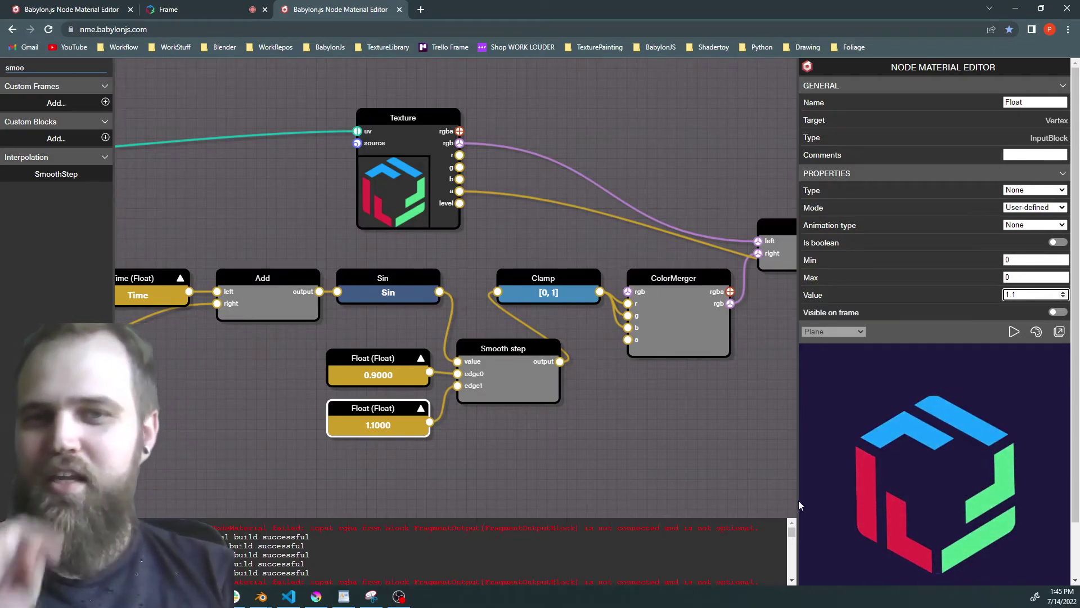
{"action": "key", "text": "alt+Tab"}
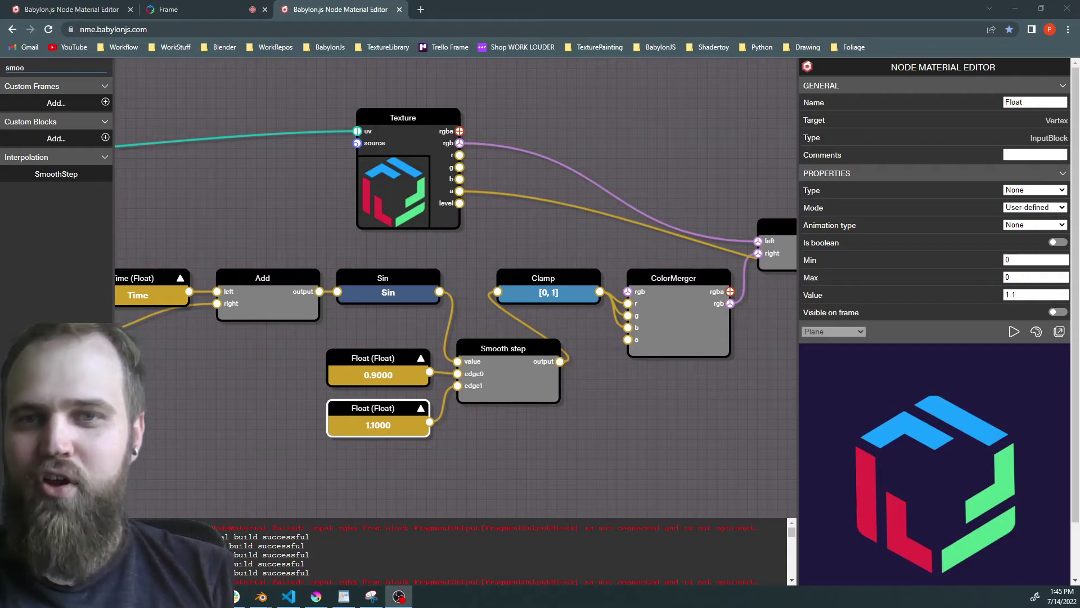
- Move the final Add, ColorMerger and Clamp nodes along, and place Smooth step in the row between Sin and Clamp
{"action": "left_click_drag", "start_coordinate": [624, 398], "coordinate": [561, 412]}
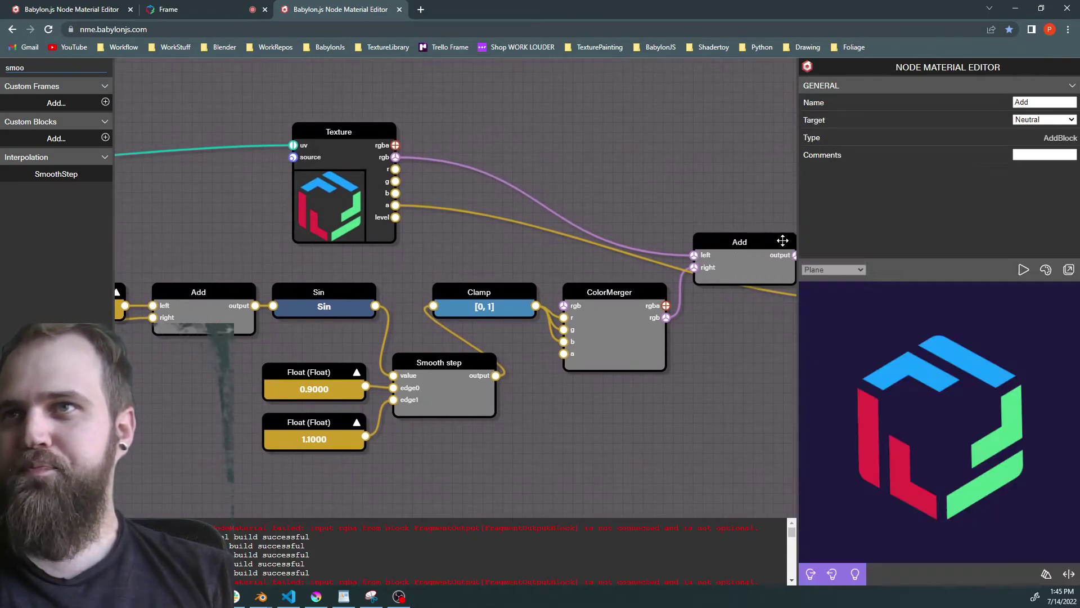
{"action": "left_click_drag", "start_coordinate": [771, 242], "coordinate": [844, 270]}
{"action": "left_click", "coordinate": [627, 242]}
{"action": "left_click_drag", "start_coordinate": [627, 242], "coordinate": [500, 246]}
{"action": "left_click_drag", "start_coordinate": [483, 293], "coordinate": [572, 281]}
{"action": "left_click_drag", "start_coordinate": [387, 306], "coordinate": [489, 306]}
{"action": "left_click_drag", "start_coordinate": [321, 365], "coordinate": [332, 295]}
{"action": "left_click_drag", "start_coordinate": [187, 390], "coordinate": [187, 360]}
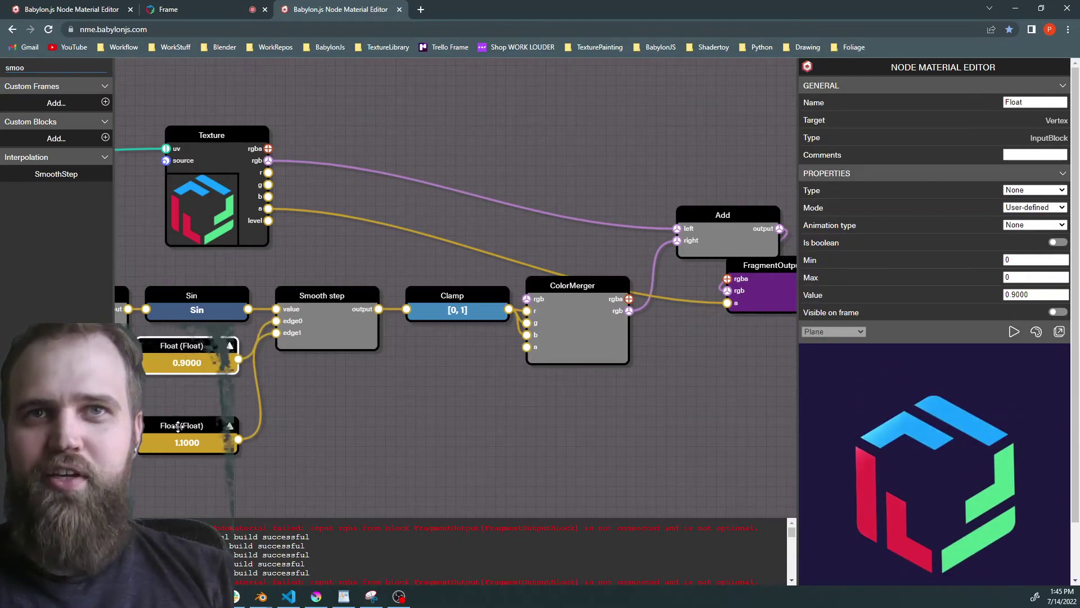
- Stack the two edge floats below Sin, and space the final Add and FragmentOutput nodes out beyond ColorMerger
{"action": "scroll", "coordinate": [389, 405], "scroll_direction": "down", "scroll_amount": 3}
{"action": "left_click_drag", "start_coordinate": [394, 405], "coordinate": [425, 405]}
{"action": "left_click_drag", "start_coordinate": [649, 330], "coordinate": [728, 323]}
{"action": "left_click_drag", "start_coordinate": [616, 304], "coordinate": [624, 325]}
{"action": "left_click_drag", "start_coordinate": [395, 440], "coordinate": [526, 420]}
{"action": "scroll", "coordinate": [514, 415], "scroll_direction": "down", "scroll_amount": 2}
{"action": "left_click", "coordinate": [764, 312]}
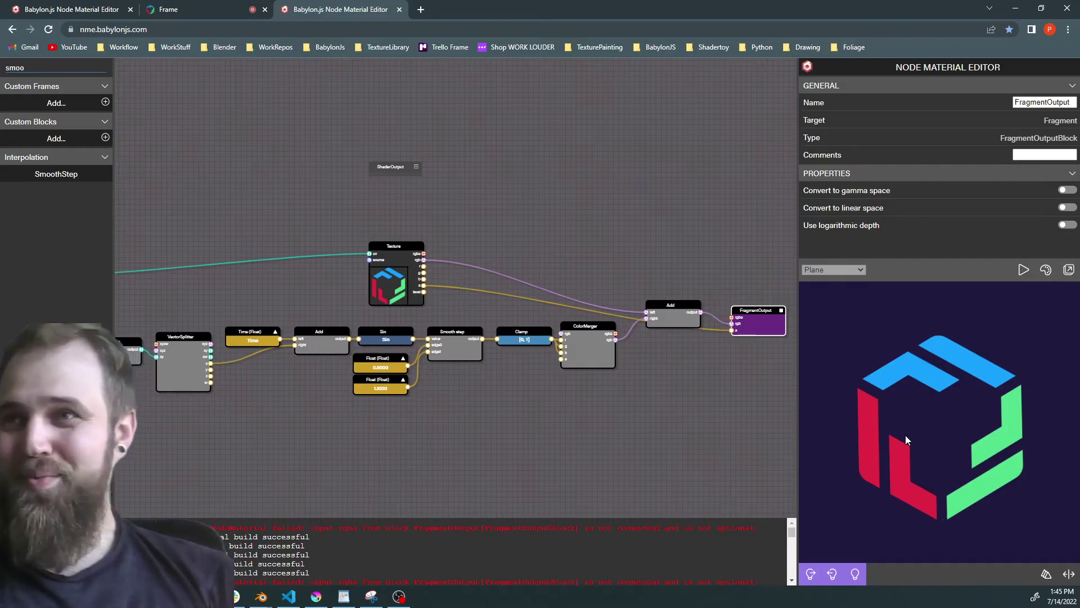
- Examine the node chain and the animated shine on the logo, orbiting the preview plane to view it at an angle
{"action": "left_click_drag", "start_coordinate": [607, 399], "coordinate": [734, 395]}
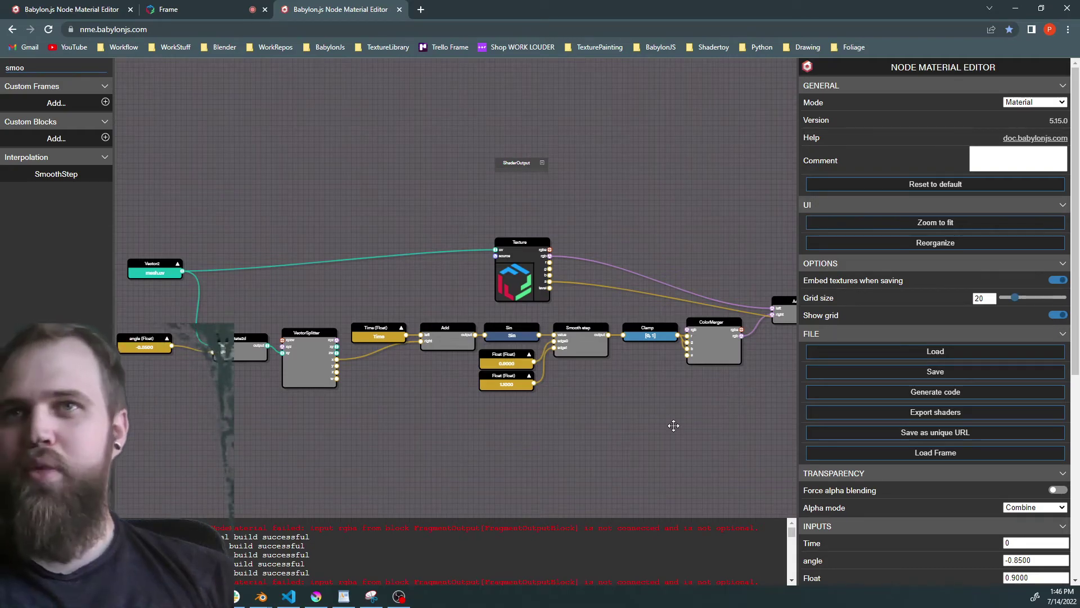
{"action": "scroll", "coordinate": [1007, 472], "scroll_direction": "down", "scroll_amount": 5}
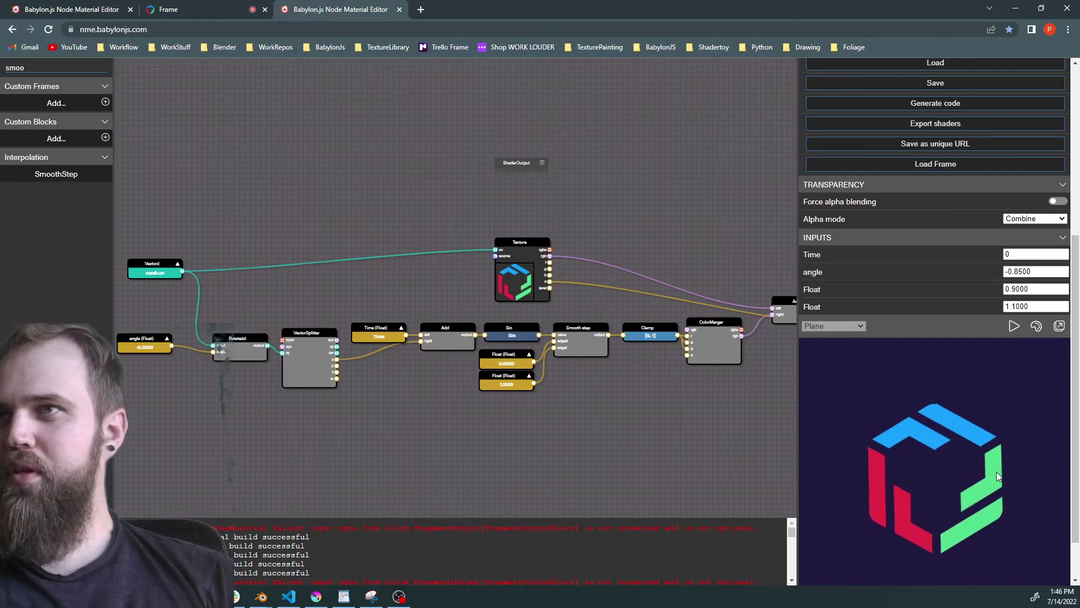
{"action": "scroll", "coordinate": [997, 471], "scroll_direction": "down", "scroll_amount": 1}
{"action": "left_click_drag", "start_coordinate": [988, 441], "coordinate": [999, 424]}
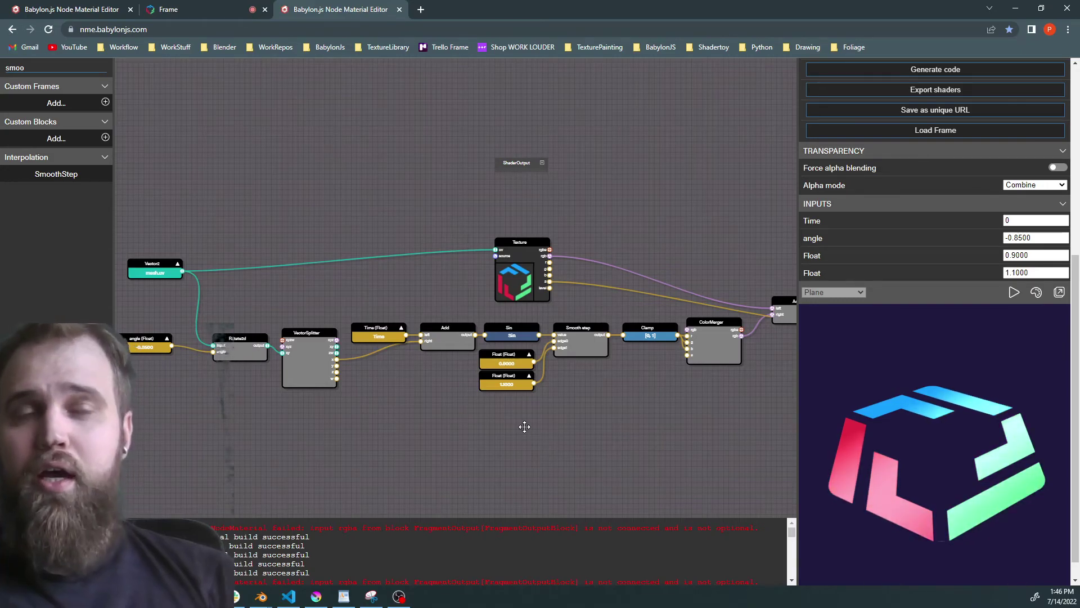
{"action": "scroll", "coordinate": [529, 405], "scroll_direction": "up", "scroll_amount": 5}
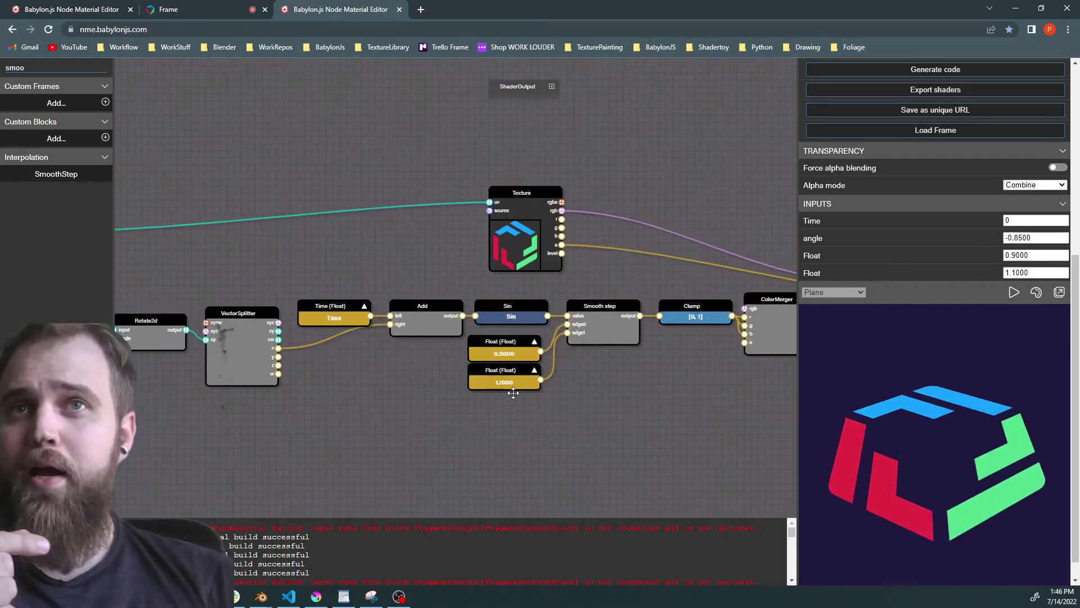
{"action": "left_click_drag", "start_coordinate": [362, 400], "coordinate": [445, 432]}
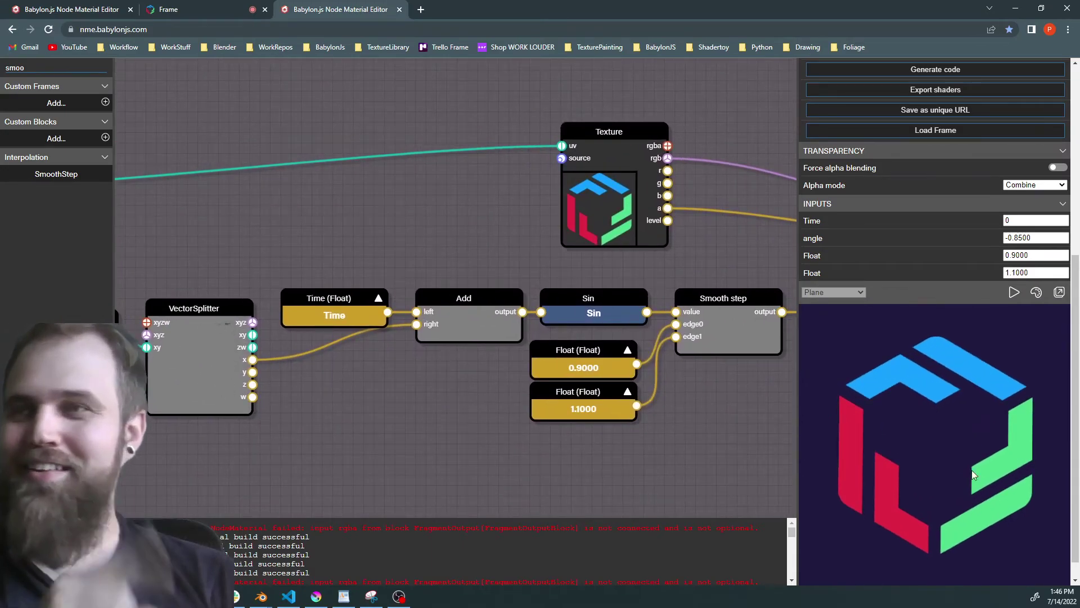
{"action": "scroll", "coordinate": [386, 378], "scroll_direction": "down", "scroll_amount": 2}
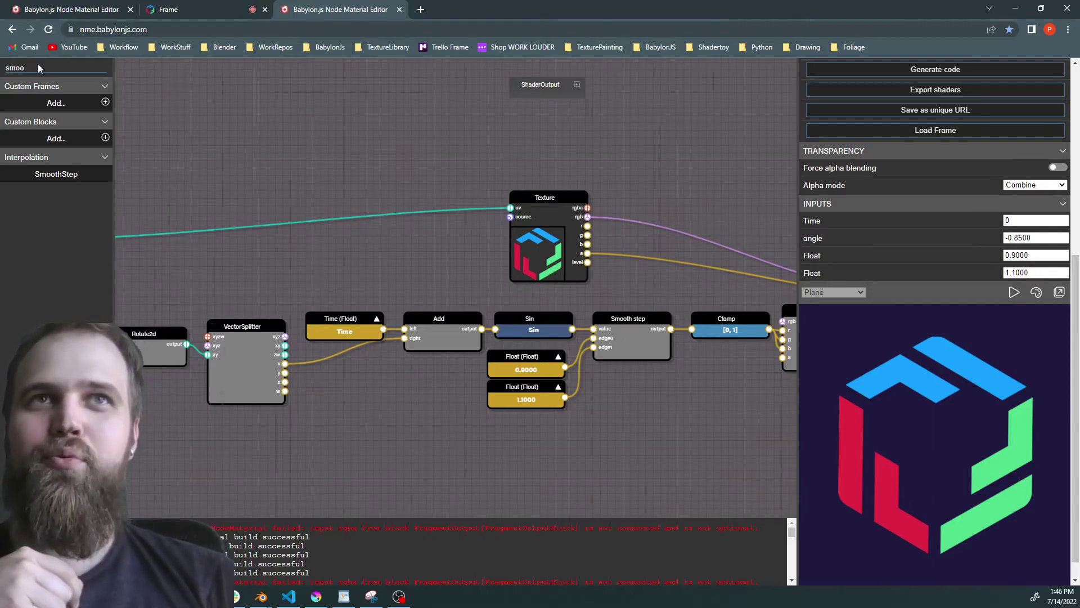
- Add a Multiply node and place it above a widened gap between the first Add node and Sin
{"action": "type", "text": "mul"}
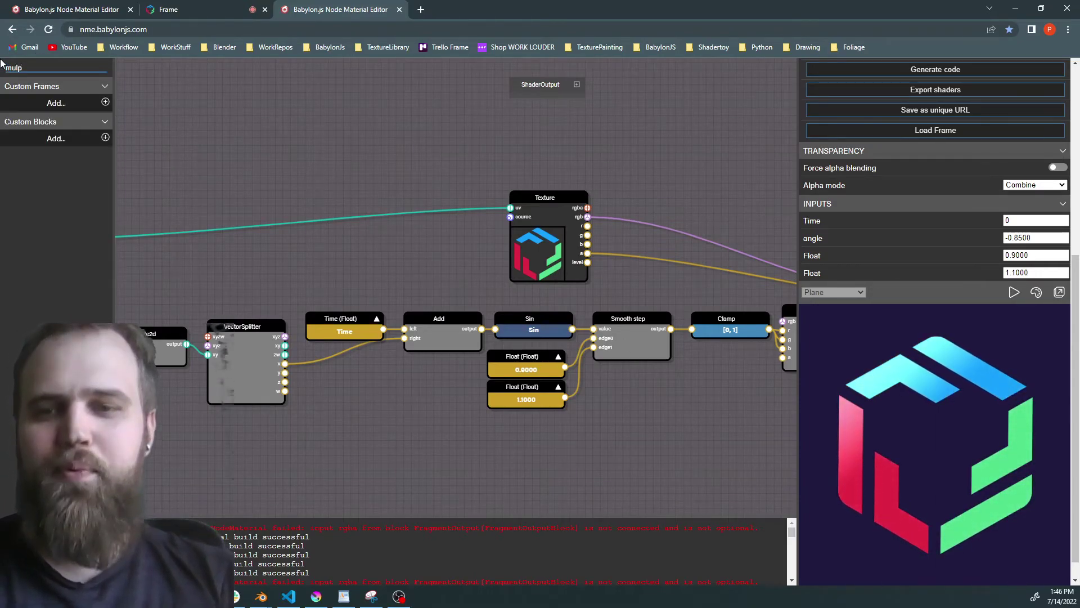
{"action": "left_click_drag", "start_coordinate": [41, 171], "coordinate": [356, 261]}
{"action": "scroll", "coordinate": [355, 270], "scroll_direction": "up", "scroll_amount": 2}
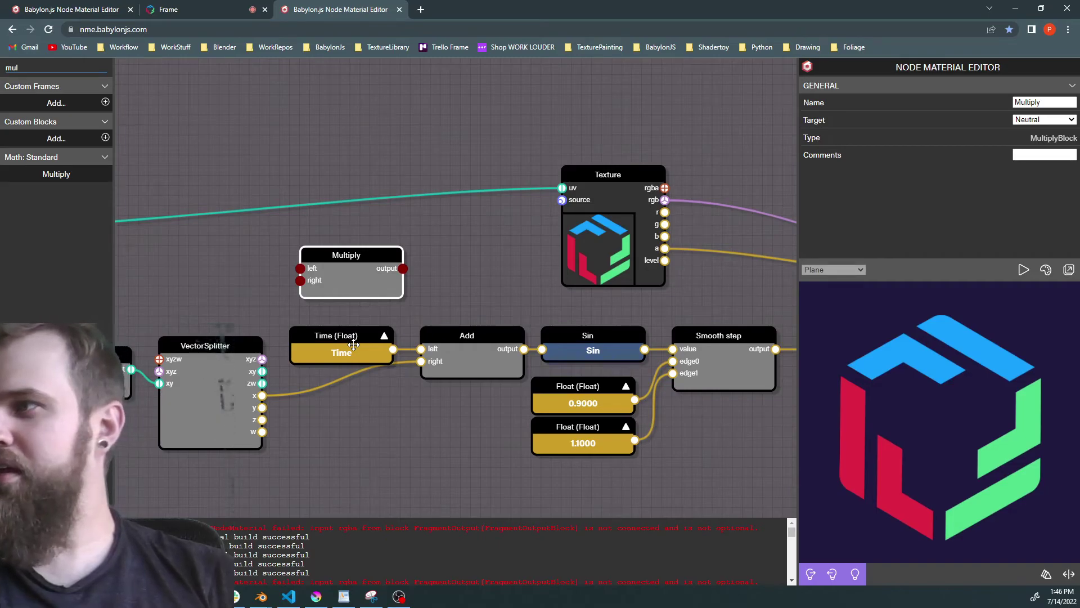
{"action": "left_click_drag", "start_coordinate": [600, 341], "coordinate": [620, 331]}
{"action": "left_click_drag", "start_coordinate": [435, 349], "coordinate": [318, 352]}
{"action": "left_click_drag", "start_coordinate": [360, 287], "coordinate": [410, 327]}
{"action": "left_click_drag", "start_coordinate": [484, 274], "coordinate": [515, 275]}
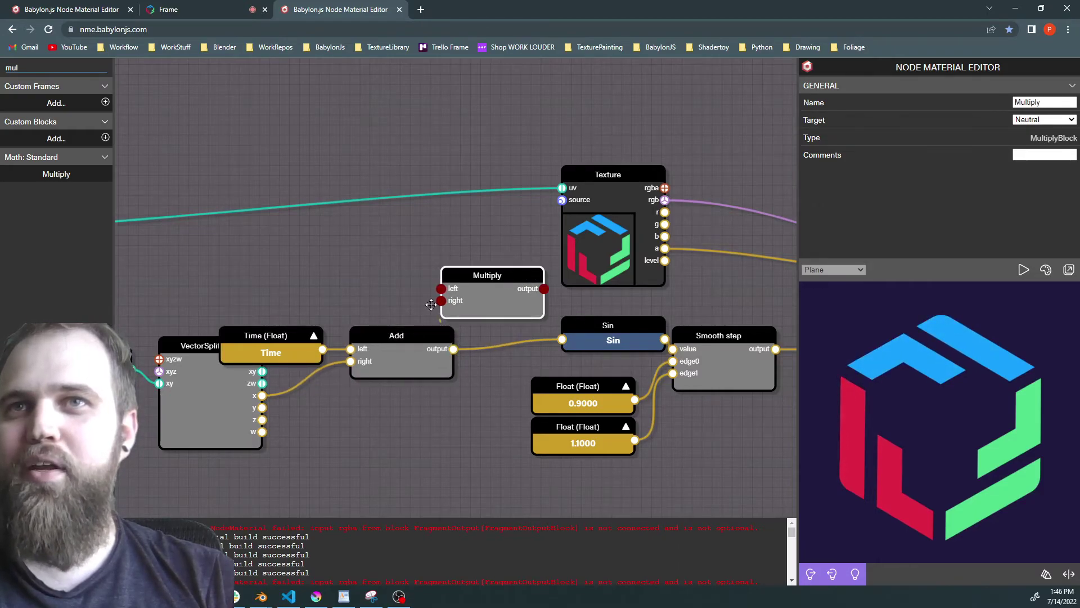
- Create a float input for Multiply's left, and route the first Add's output through Multiply's right into Sin
{"action": "left_click_drag", "start_coordinate": [440, 303], "coordinate": [415, 286]}
{"action": "left_click", "coordinate": [321, 248]}
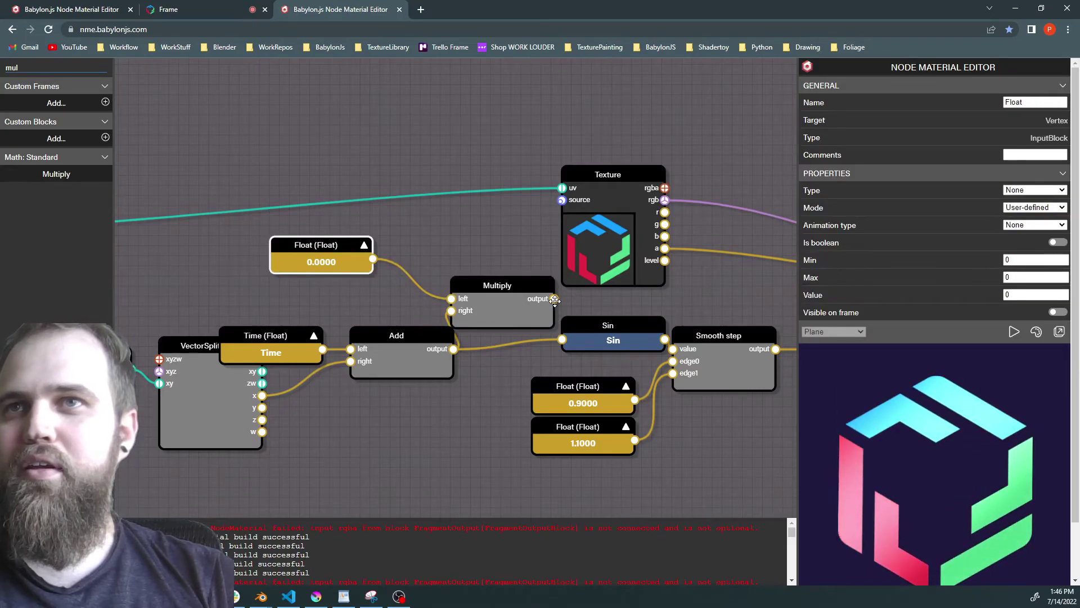
{"action": "left_click_drag", "start_coordinate": [559, 338], "coordinate": [562, 339]}
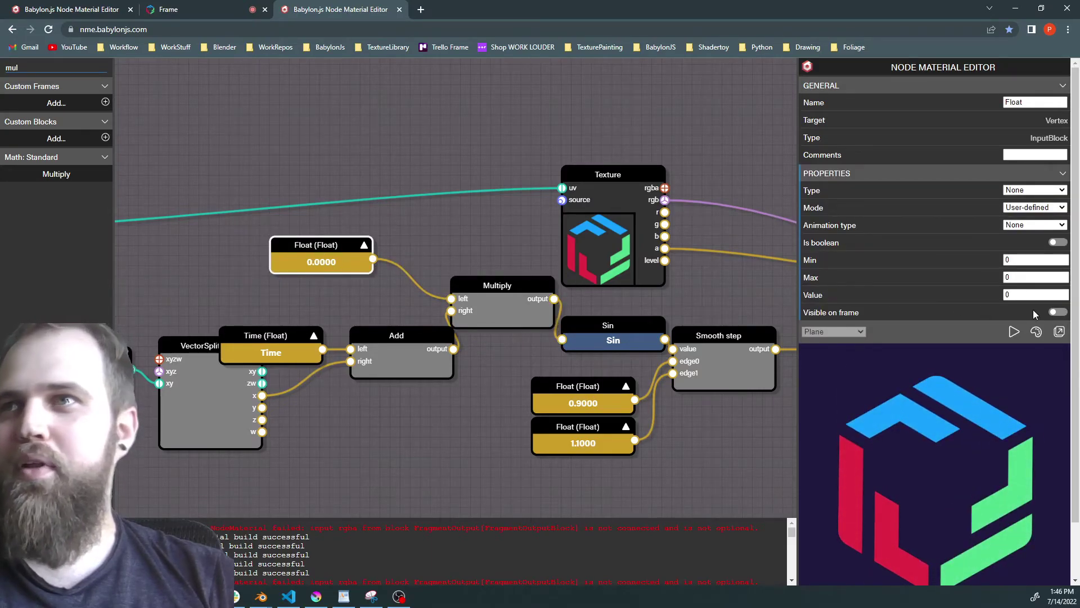
- Try a value of 3 on the float feeding Multiply, and settle on 2
{"action": "type", "text": "3"}
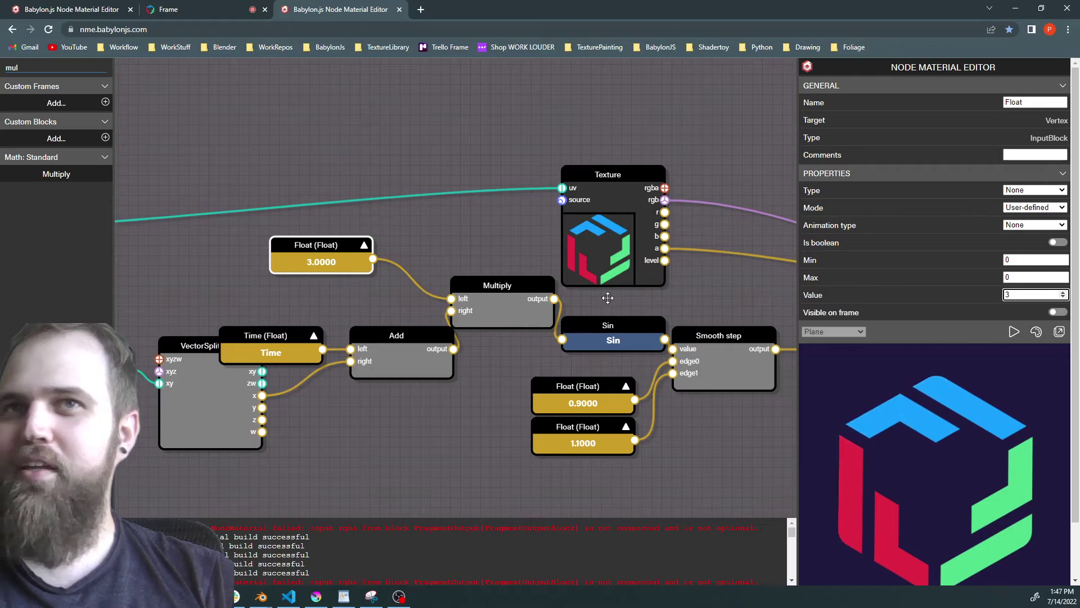
{"action": "type", "text": "2"}
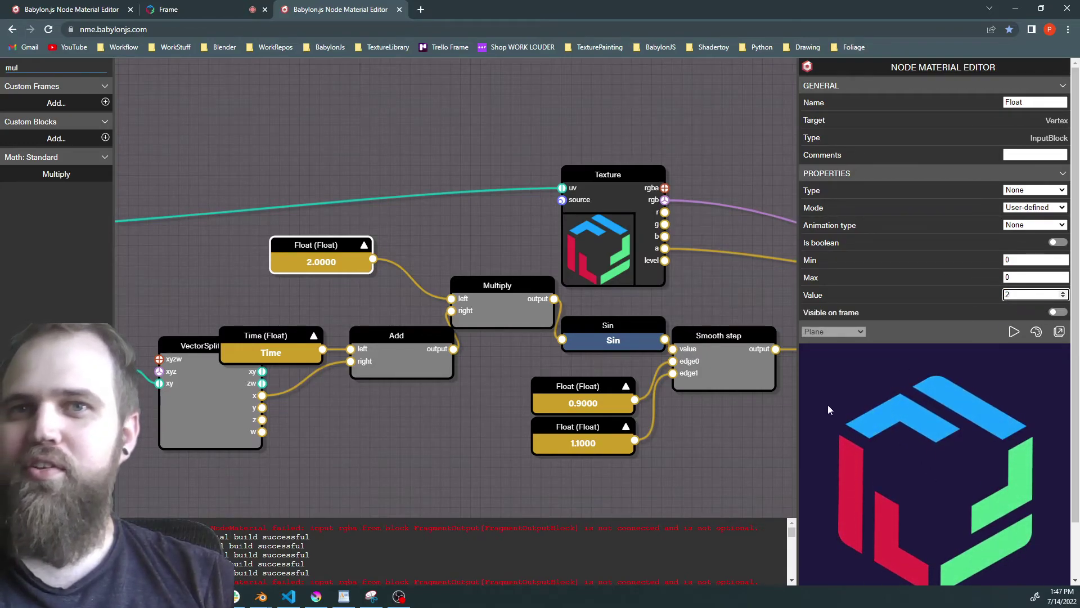
{"action": "mouse_move", "coordinate": [371, 605]}
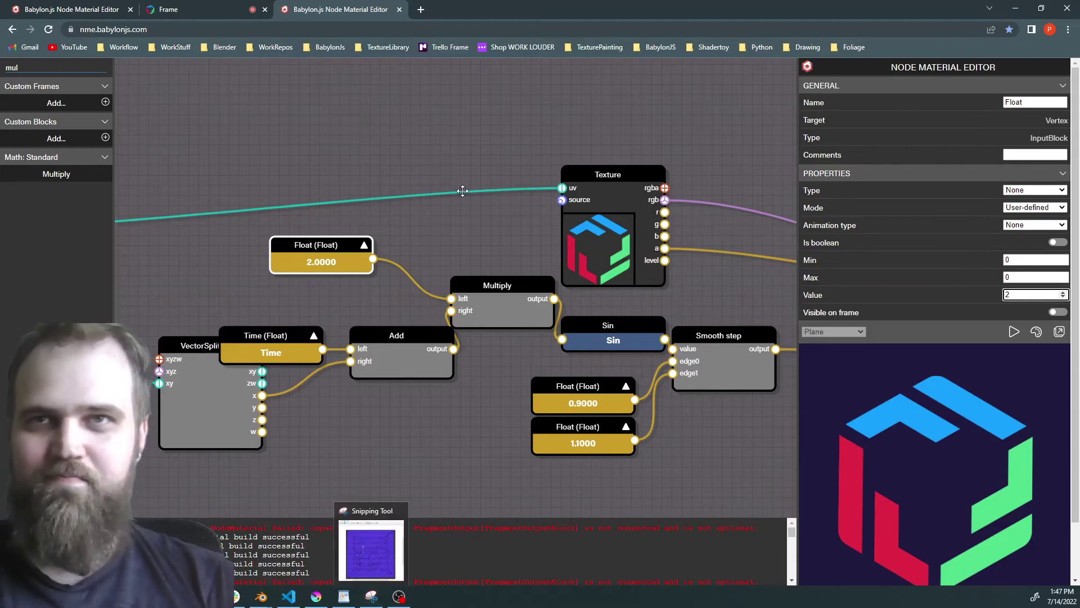
- Try a value of 10 on the float feeding Multiply, and set it back to 2
{"action": "scroll", "coordinate": [426, 447], "scroll_direction": "down", "scroll_amount": 1}
{"action": "left_click_drag", "start_coordinate": [426, 446], "coordinate": [313, 398]}
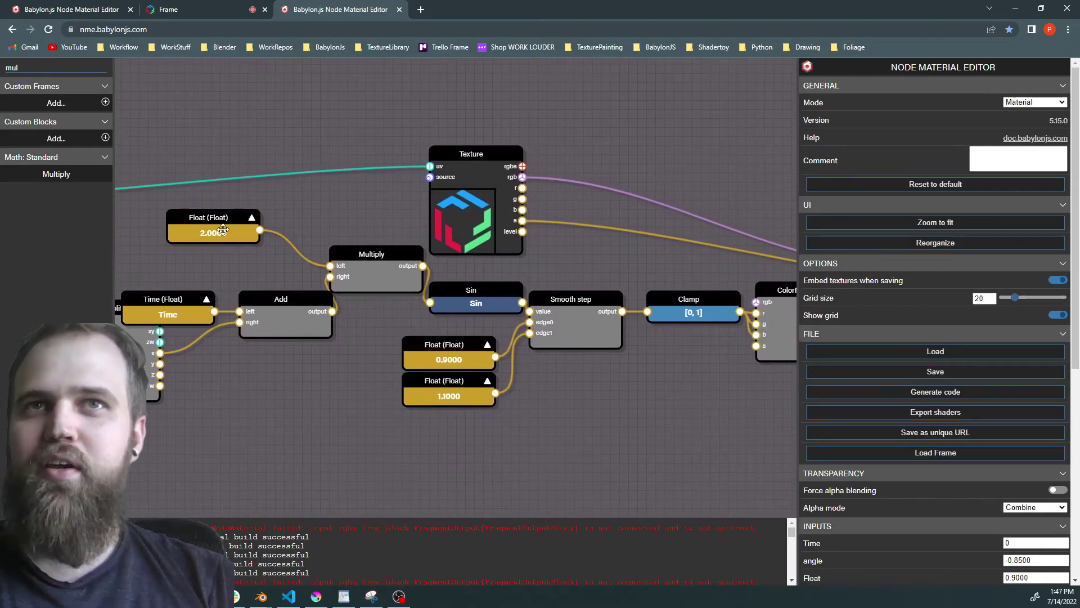
{"action": "left_click", "coordinate": [223, 230]}
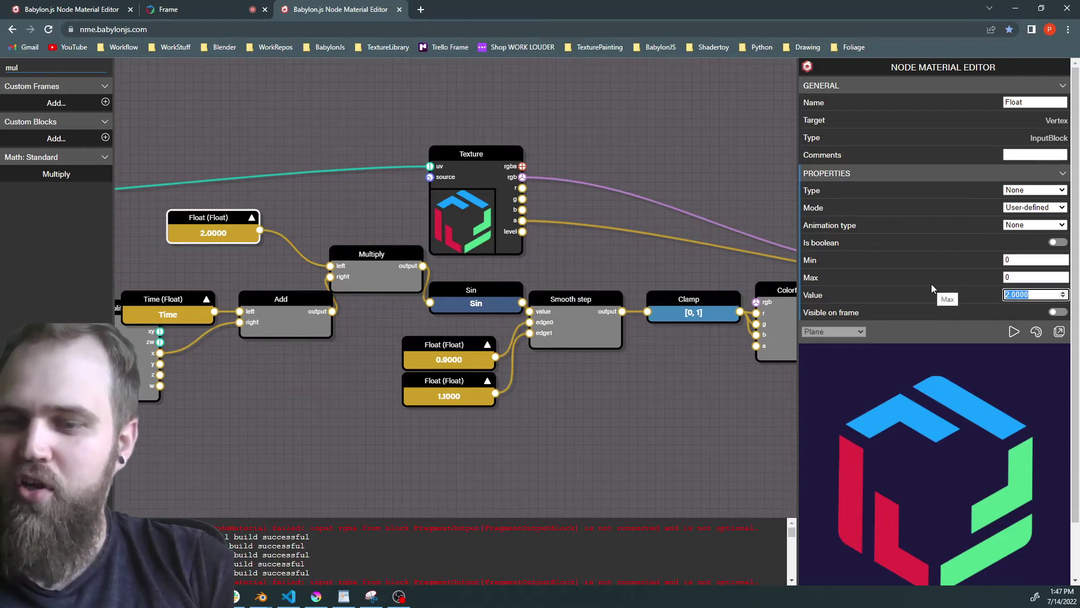
{"action": "type", "text": "10"}
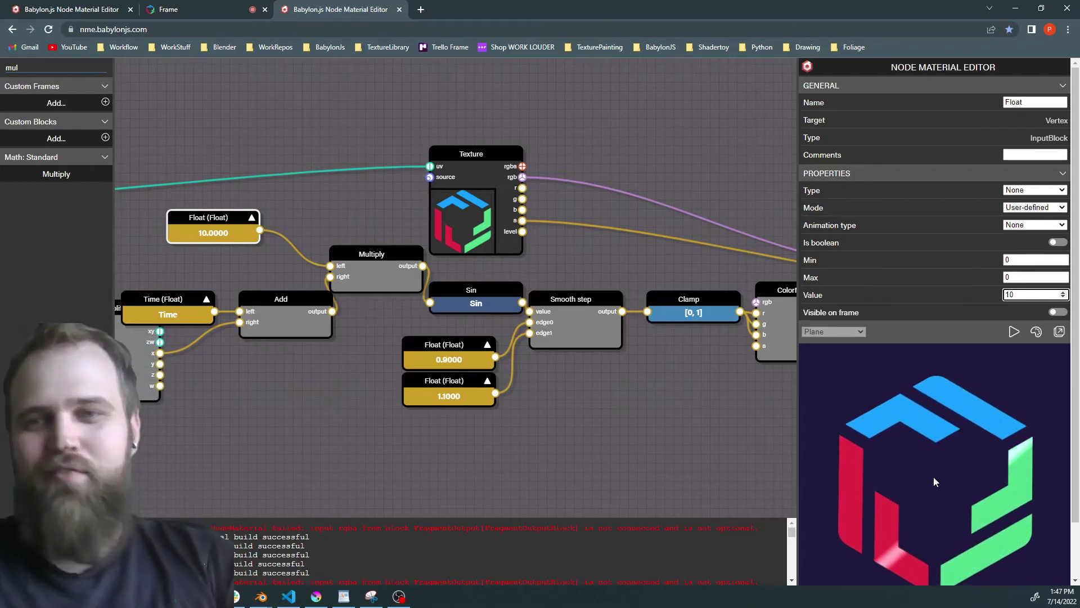
{"action": "double_click", "coordinate": [1013, 295]}
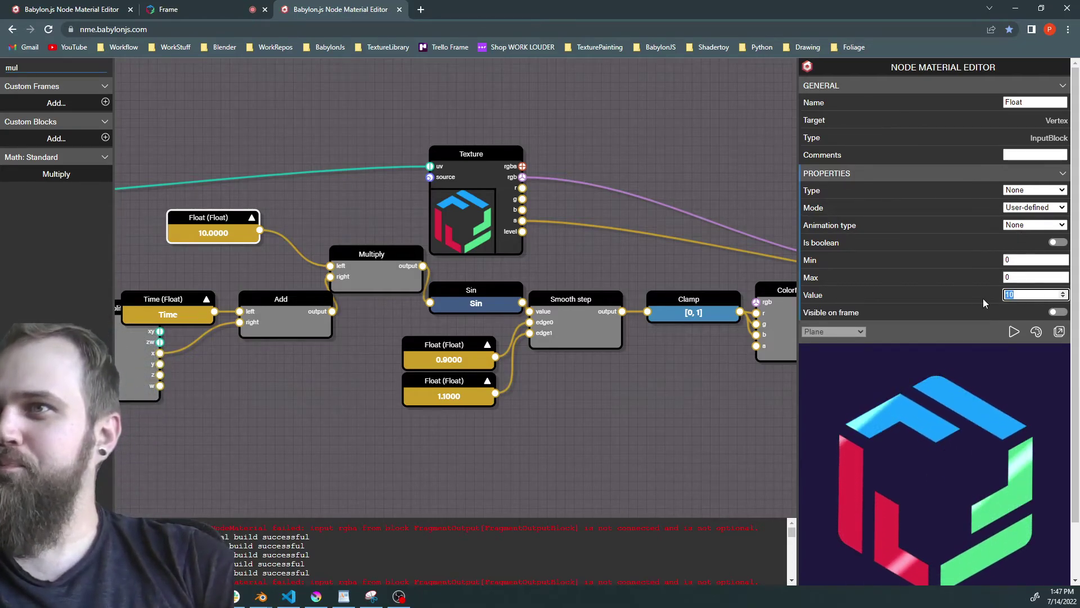
{"action": "type", "text": "2"}
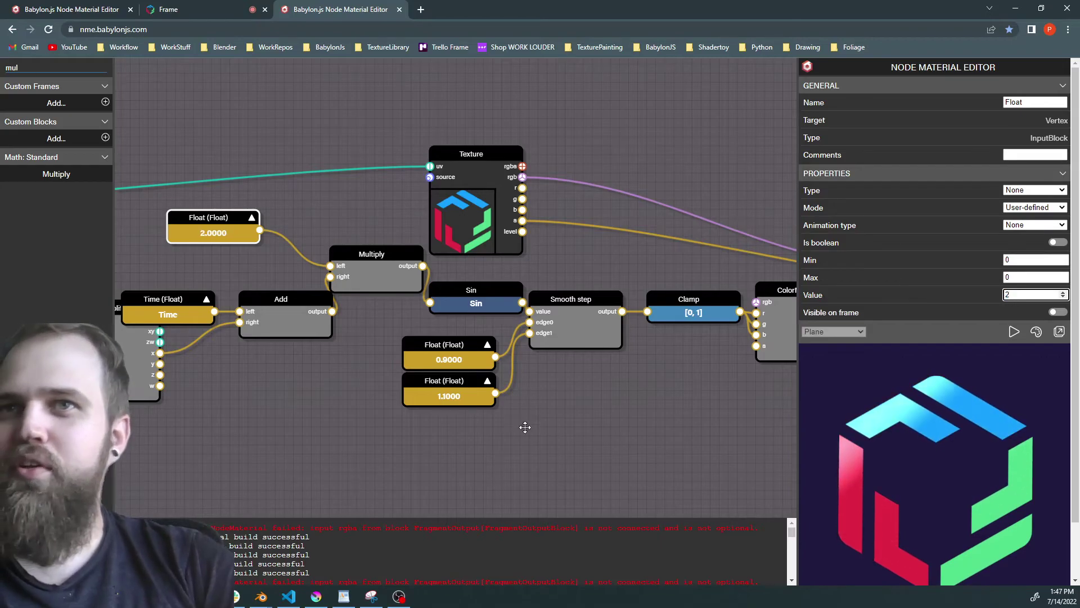
- Shift ColorMerger, Clamp, Smooth step and Sin along the row, and place Multiply between the first Add and Sin
{"action": "left_click", "coordinate": [525, 424]}
{"action": "scroll", "coordinate": [518, 417], "scroll_direction": "down", "scroll_amount": 3}
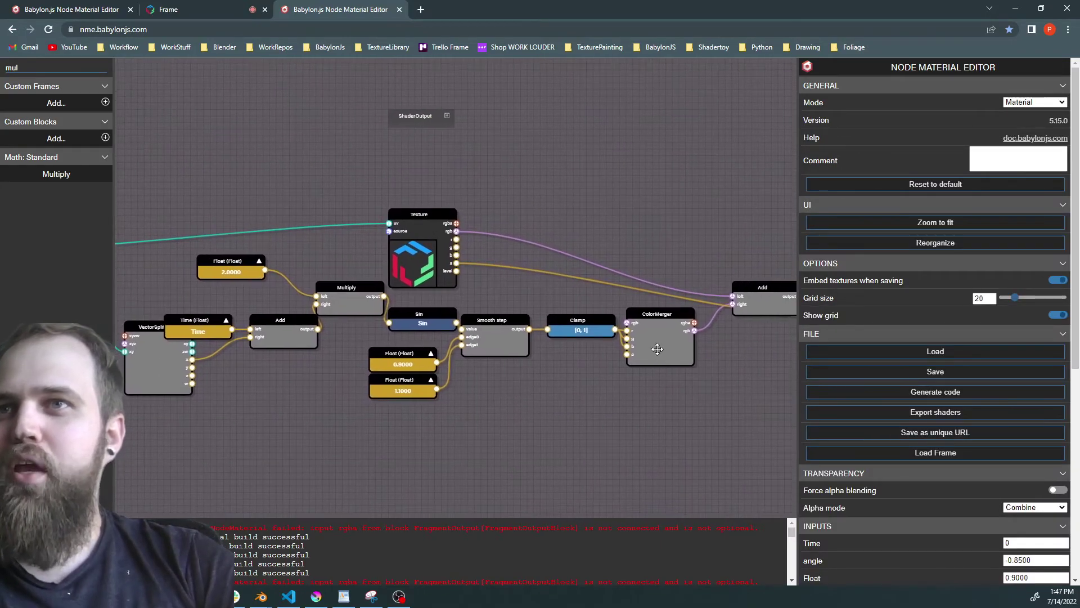
{"action": "left_click_drag", "start_coordinate": [659, 351], "coordinate": [681, 353]}
{"action": "left_click_drag", "start_coordinate": [592, 322], "coordinate": [605, 322]}
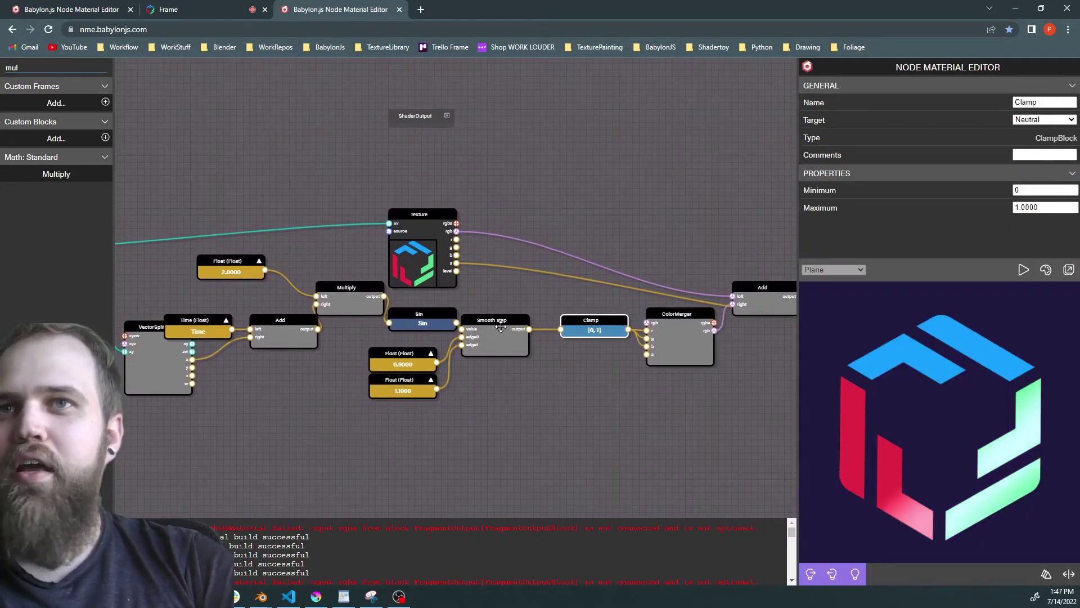
{"action": "left_click_drag", "start_coordinate": [504, 326], "coordinate": [524, 327]}
{"action": "left_click_drag", "start_coordinate": [432, 322], "coordinate": [446, 321]}
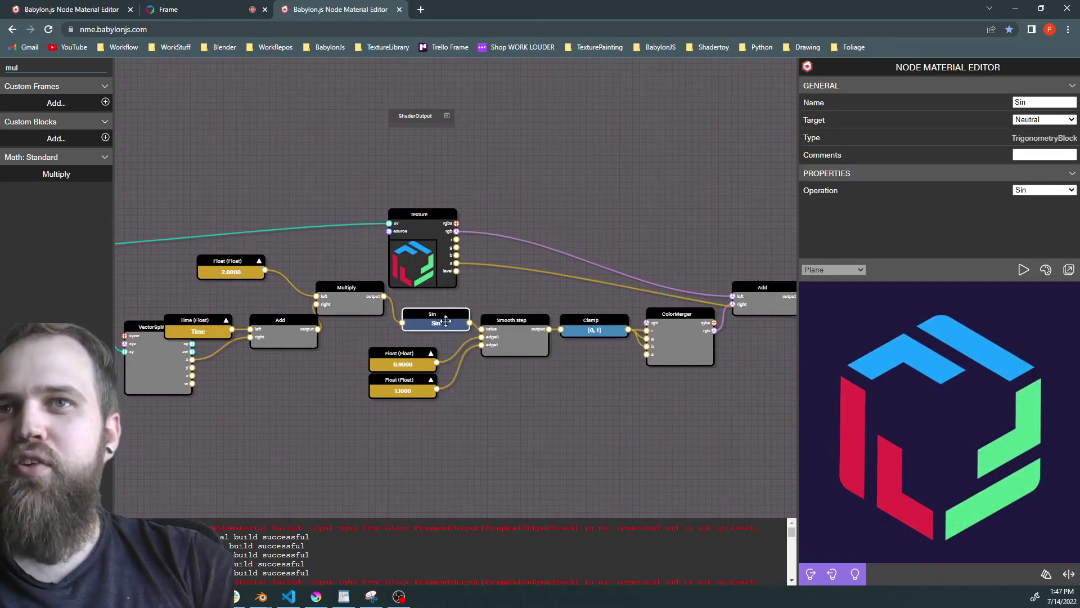
{"action": "left_click_drag", "start_coordinate": [347, 294], "coordinate": [363, 322]}
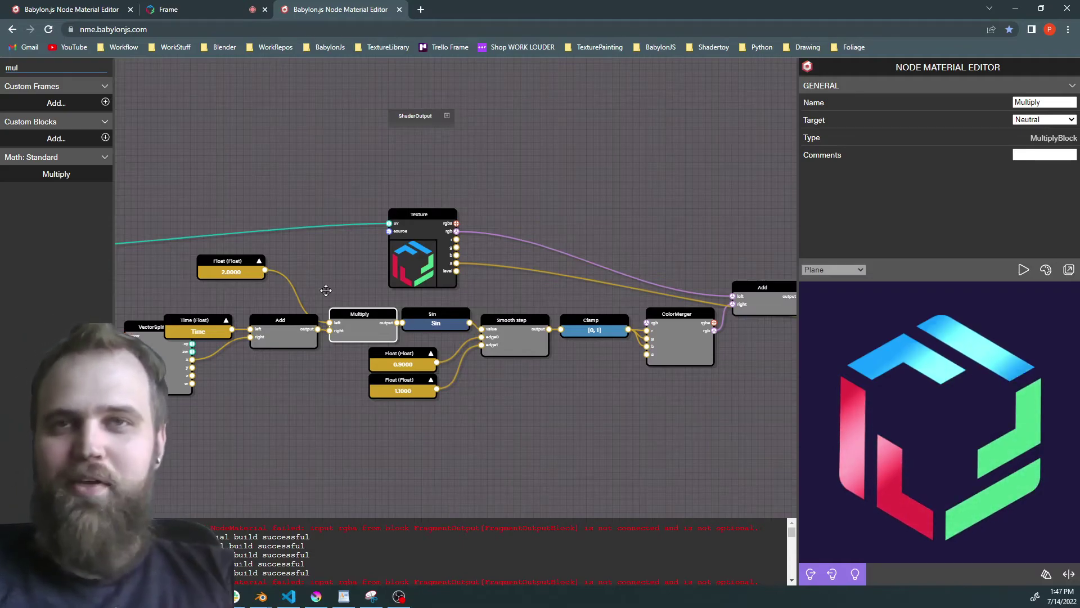
- Move the multiplier float just above the first Add node, and set its type to Constant
{"action": "left_click", "coordinate": [416, 364]}
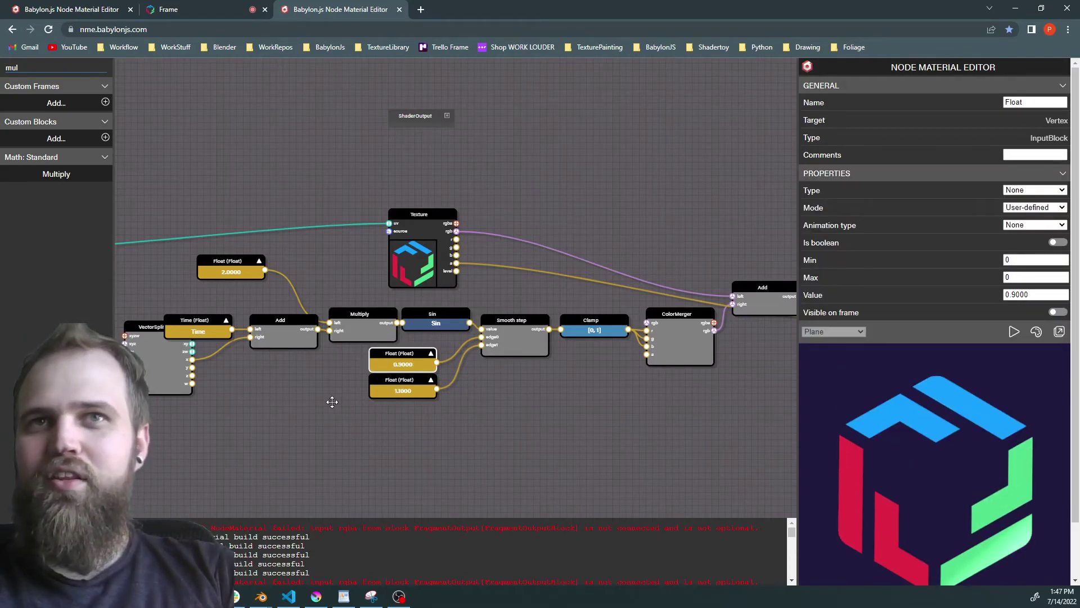
{"action": "left_click_drag", "start_coordinate": [306, 400], "coordinate": [333, 385]}
{"action": "scroll", "coordinate": [333, 385], "scroll_direction": "down", "scroll_amount": 2}
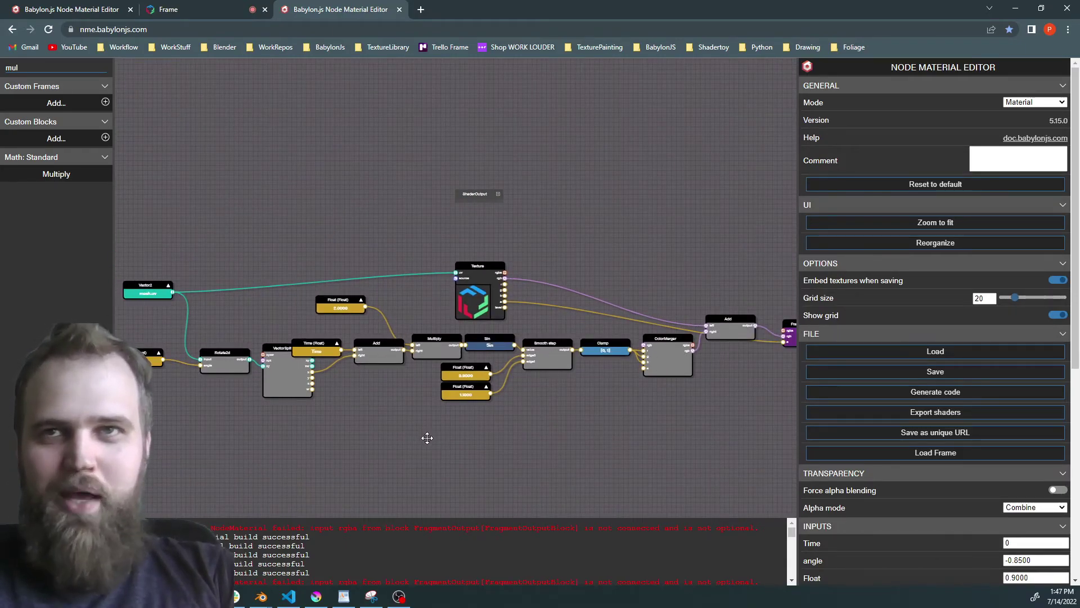
{"action": "scroll", "coordinate": [427, 437], "scroll_direction": "up", "scroll_amount": 5}
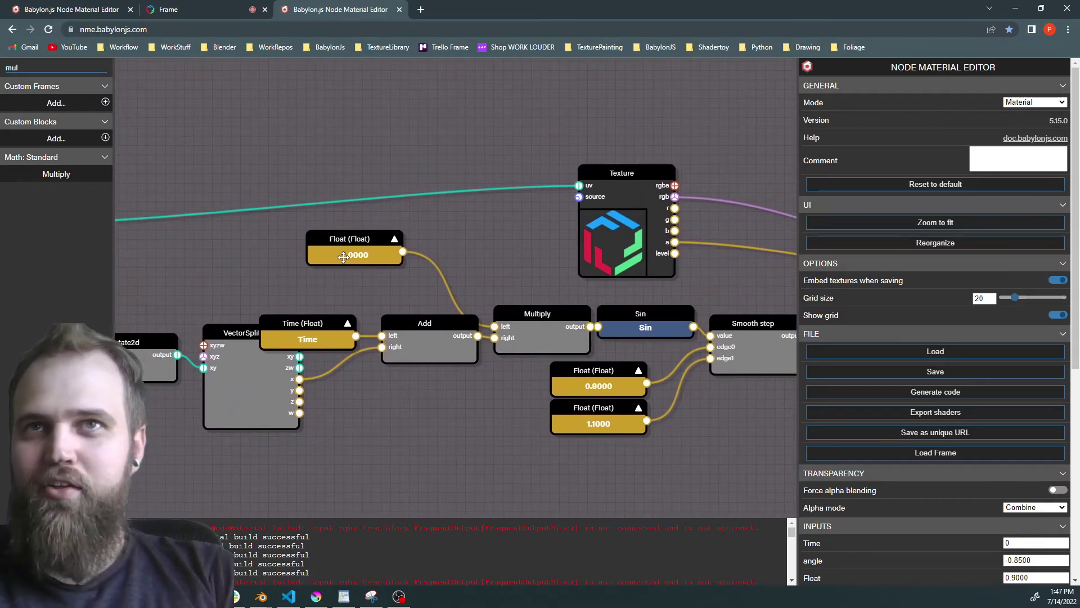
{"action": "left_click_drag", "start_coordinate": [366, 259], "coordinate": [439, 272]}
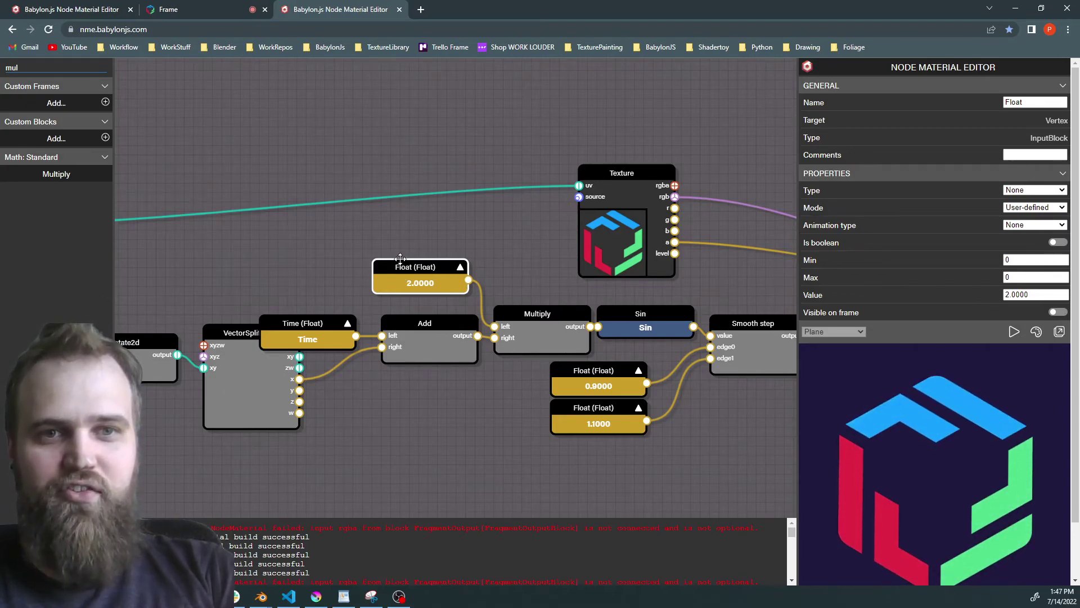
{"action": "left_click", "coordinate": [1048, 195]}
{"action": "left_click", "coordinate": [1039, 213]}
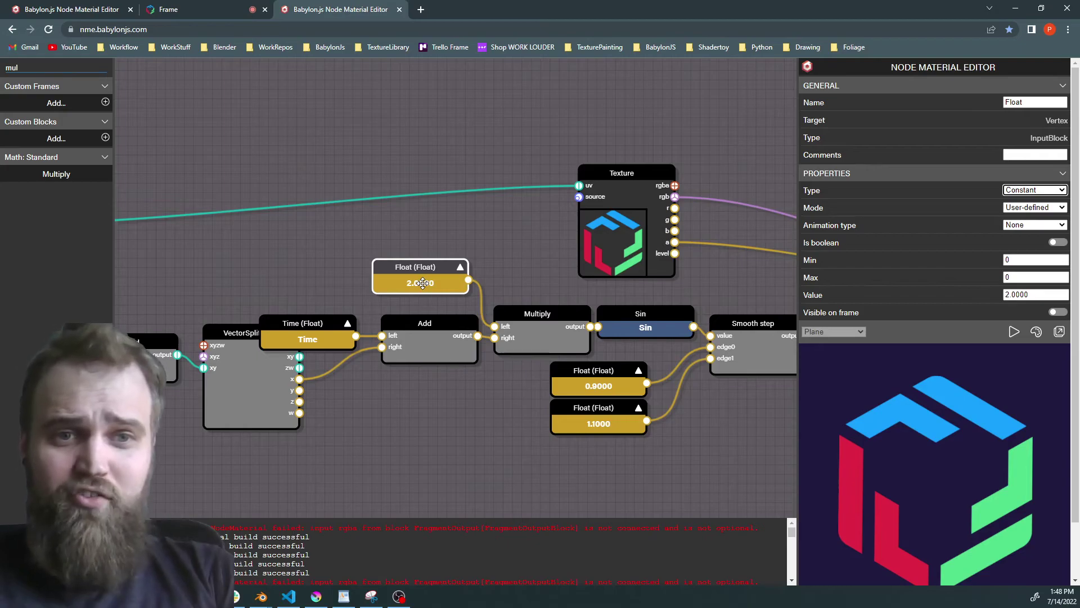
- Set the type of the 0.9 float feeding Smooth step's edge0 to Constant
{"action": "left_click", "coordinate": [597, 385]}
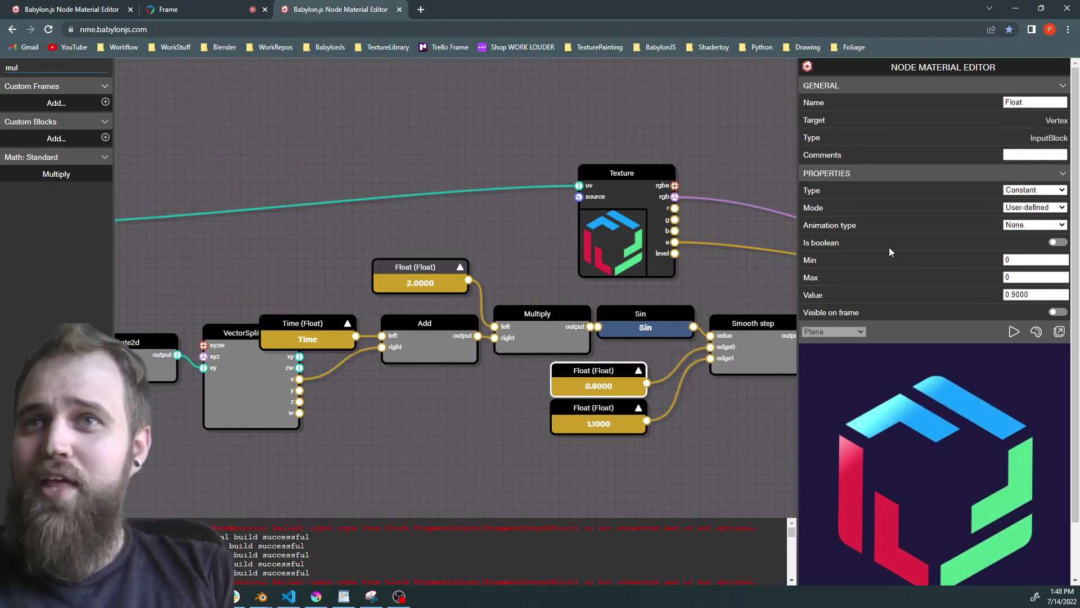
{"action": "left_click", "coordinate": [483, 427]}
{"action": "left_click", "coordinate": [635, 380]}
{"action": "left_click", "coordinate": [1025, 191]}
{"action": "left_click", "coordinate": [1025, 197]}
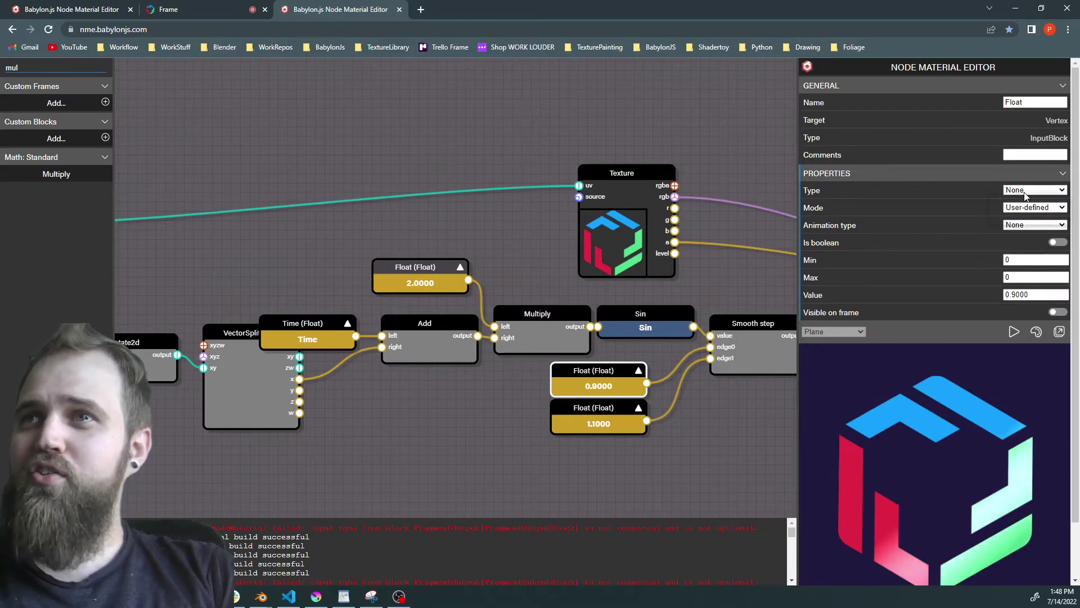
{"action": "left_click", "coordinate": [1025, 191]}
{"action": "left_click", "coordinate": [1026, 220]}
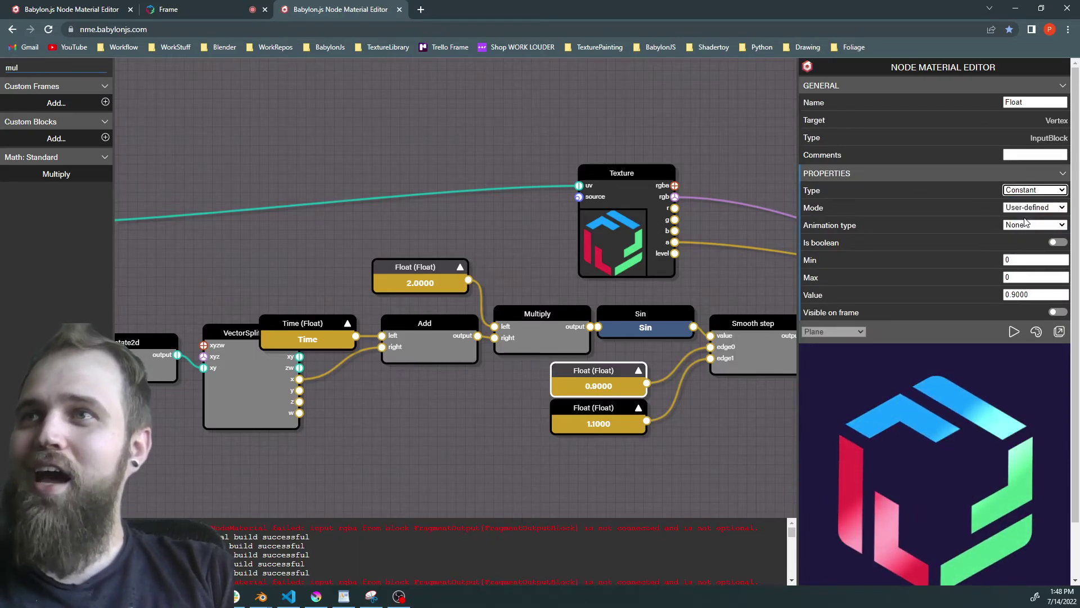
{"action": "left_click", "coordinate": [677, 509]}
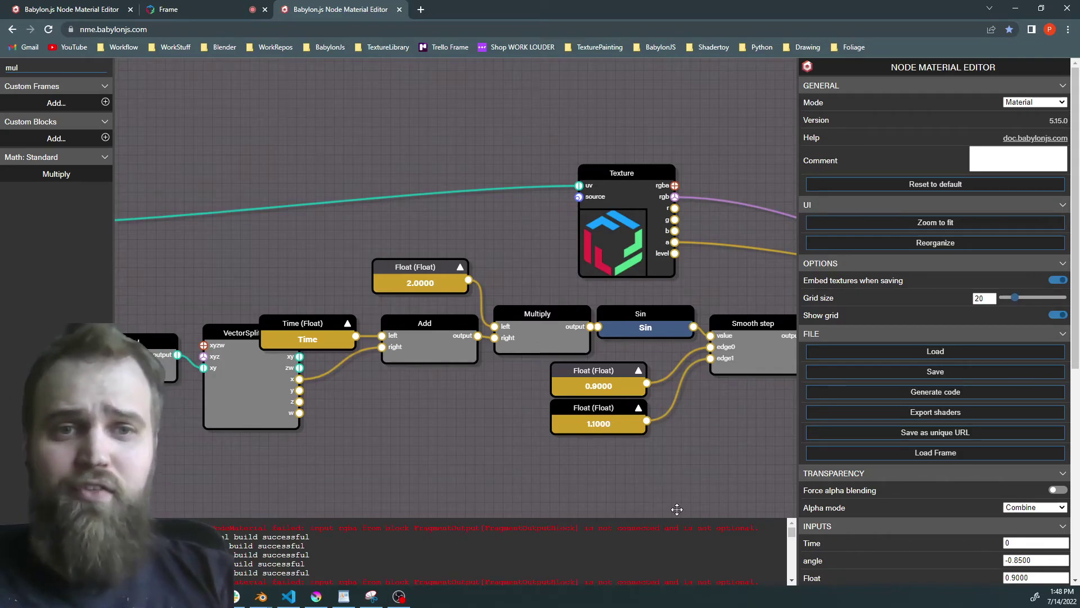
- Set the type of the 1.1 float feeding Smooth step's edge1 to Constant
{"action": "left_click", "coordinate": [576, 413]}
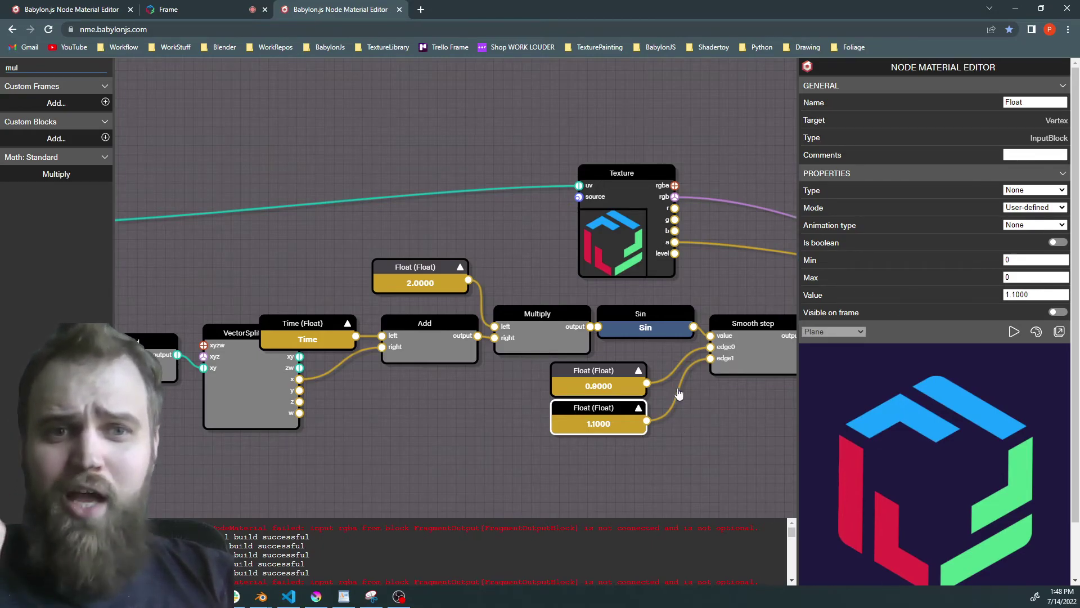
{"action": "left_click", "coordinate": [1032, 190]}
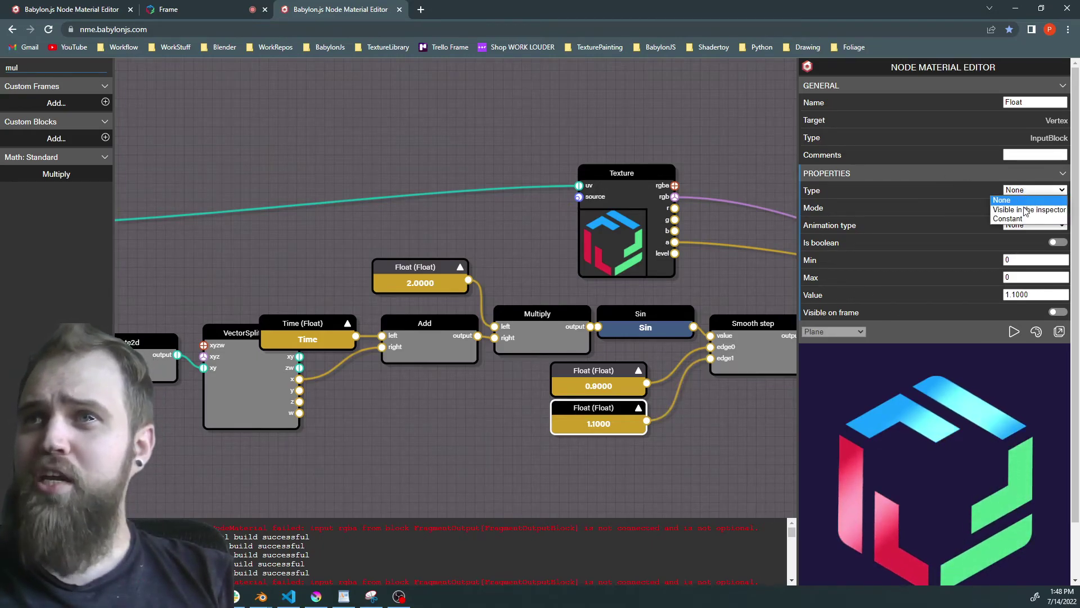
{"action": "left_click", "coordinate": [1020, 221]}
{"action": "left_click", "coordinate": [708, 464]}
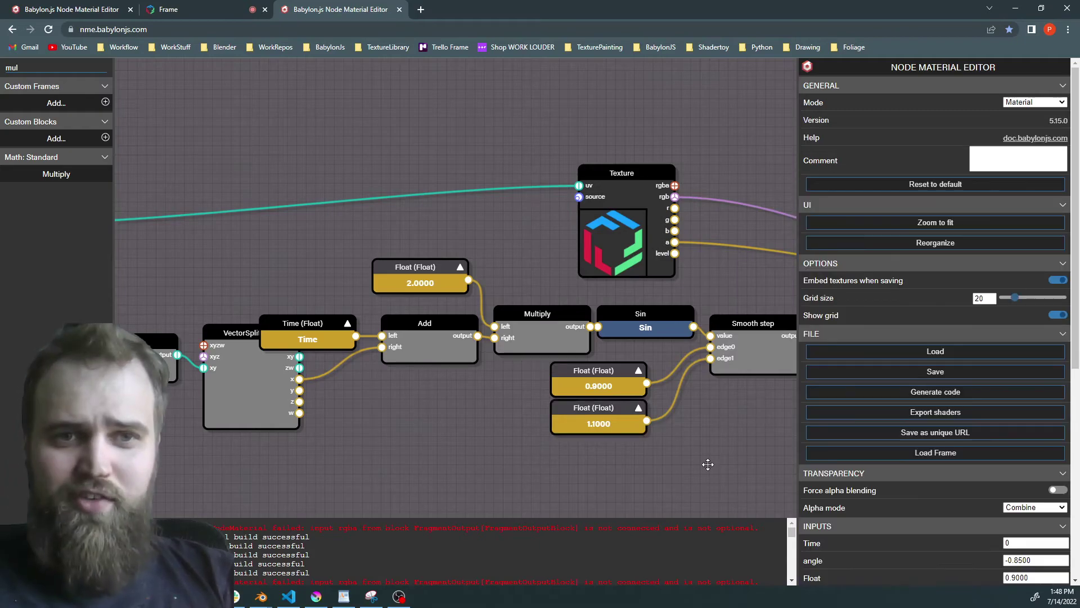
- Set the type of the angle float feeding Rotate2d to Constant
{"action": "left_click_drag", "start_coordinate": [693, 466], "coordinate": [407, 466]}
{"action": "scroll", "coordinate": [499, 427], "scroll_direction": "down", "scroll_amount": 5}
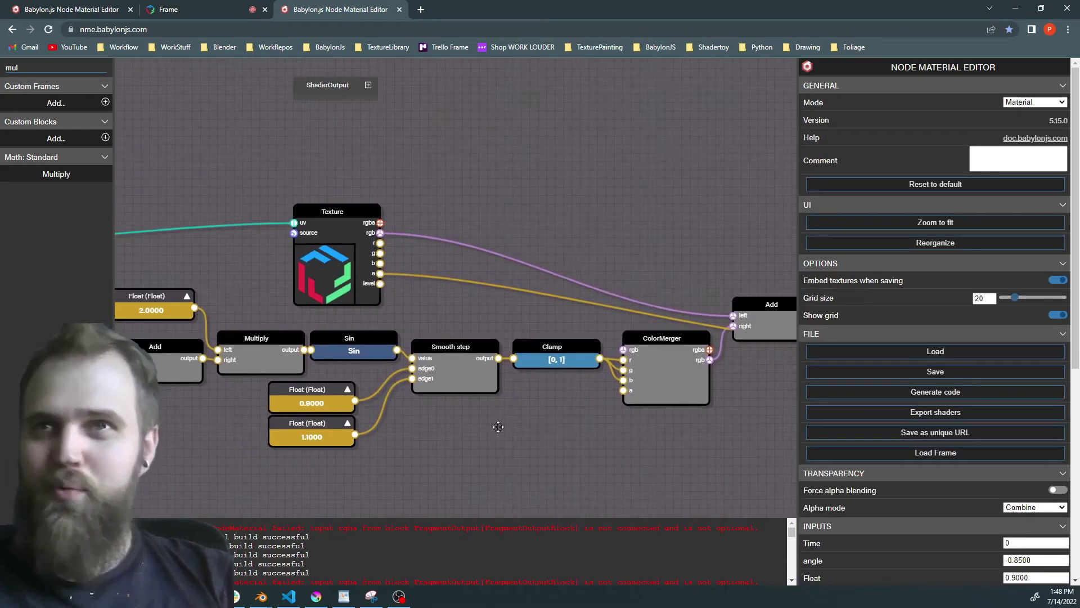
{"action": "left_click_drag", "start_coordinate": [158, 349], "coordinate": [419, 366]}
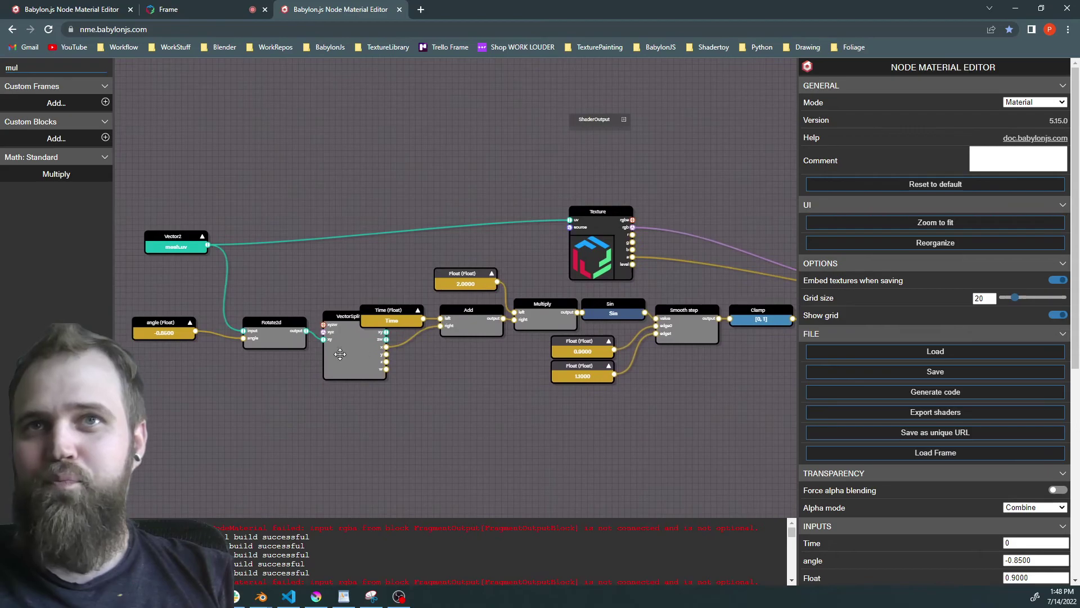
{"action": "scroll", "coordinate": [328, 359], "scroll_direction": "up", "scroll_amount": 2}
{"action": "left_click_drag", "start_coordinate": [175, 349], "coordinate": [384, 339]}
{"action": "left_click", "coordinate": [357, 319]}
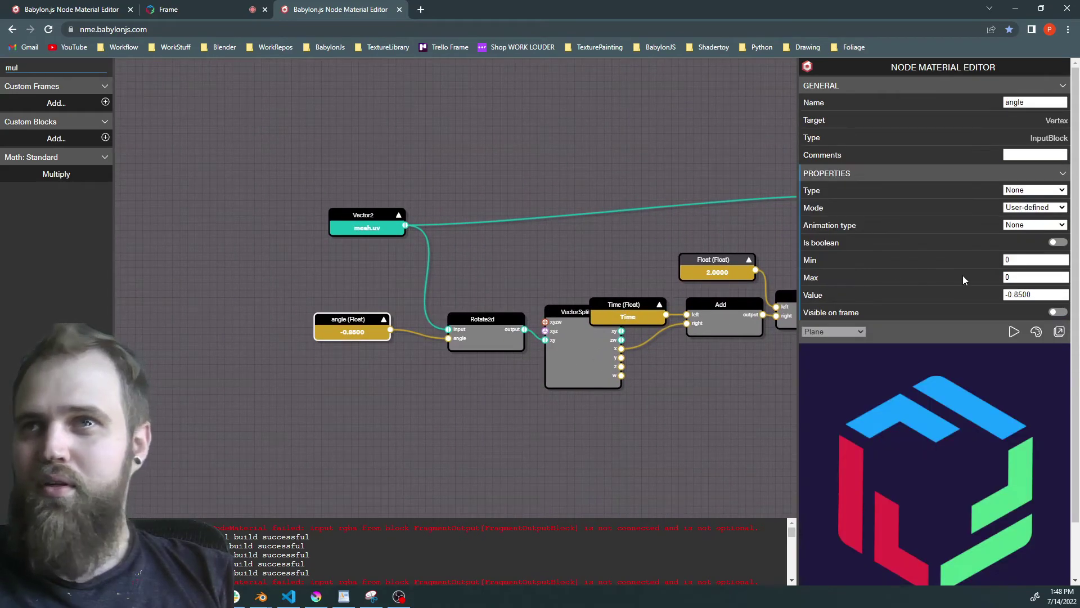
{"action": "left_click", "coordinate": [1035, 191]}
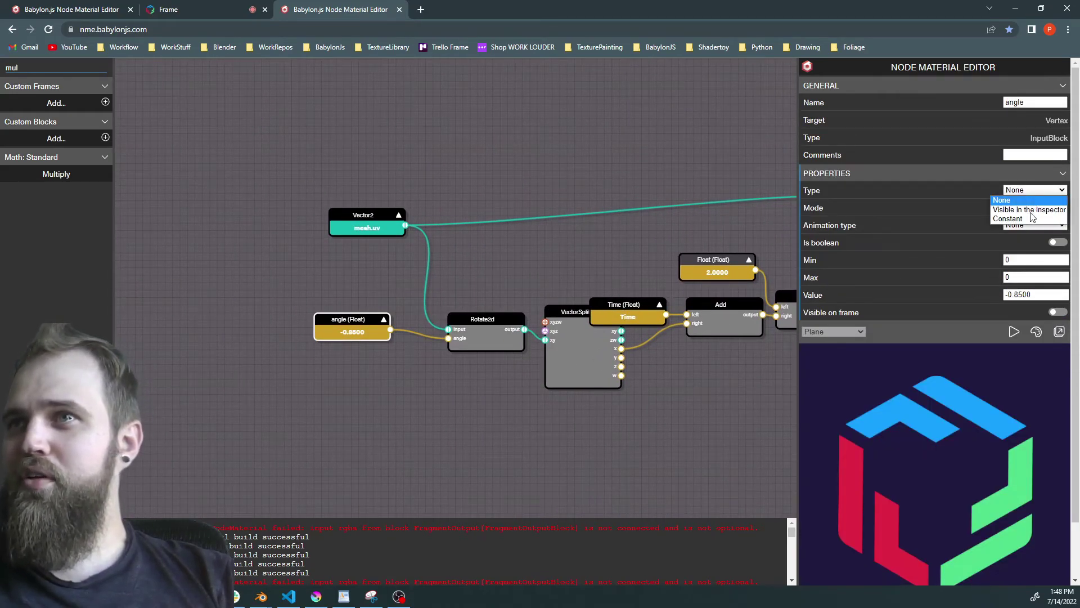
{"action": "left_click", "coordinate": [1034, 209]}
{"action": "left_click", "coordinate": [543, 252]}
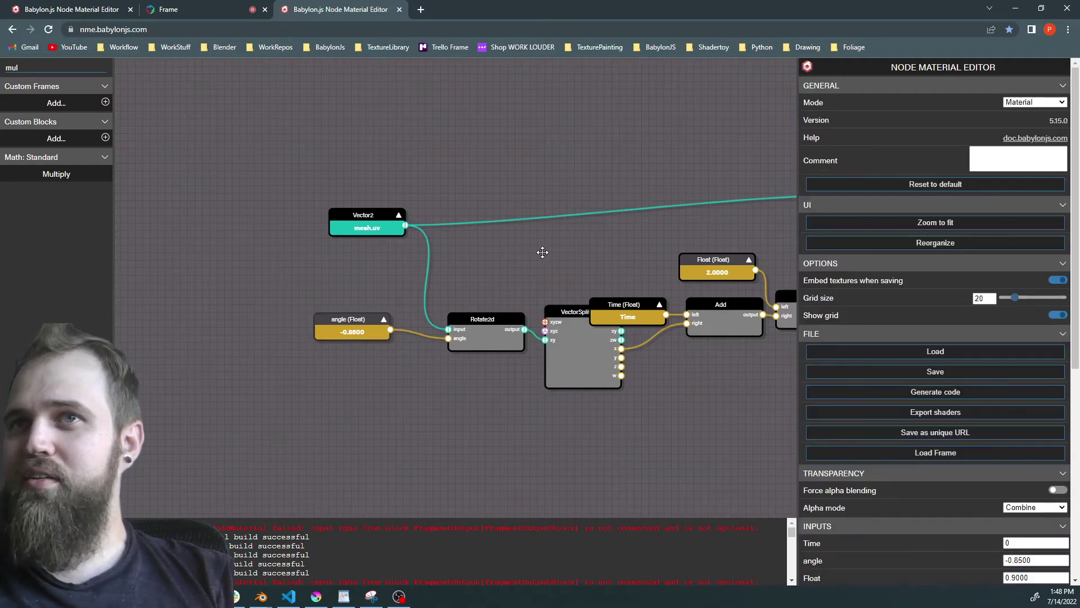
- Raise the Texture node well above the shine chain, and line up the final Add in the row beside ColorMerger
{"action": "left_click_drag", "start_coordinate": [543, 252], "coordinate": [340, 248]}
{"action": "scroll", "coordinate": [361, 357], "scroll_direction": "down", "scroll_amount": 3}
{"action": "left_click_drag", "start_coordinate": [405, 400], "coordinate": [432, 402]}
{"action": "left_click_drag", "start_coordinate": [472, 178], "coordinate": [477, 124]}
{"action": "left_click_drag", "start_coordinate": [754, 255], "coordinate": [748, 273]}
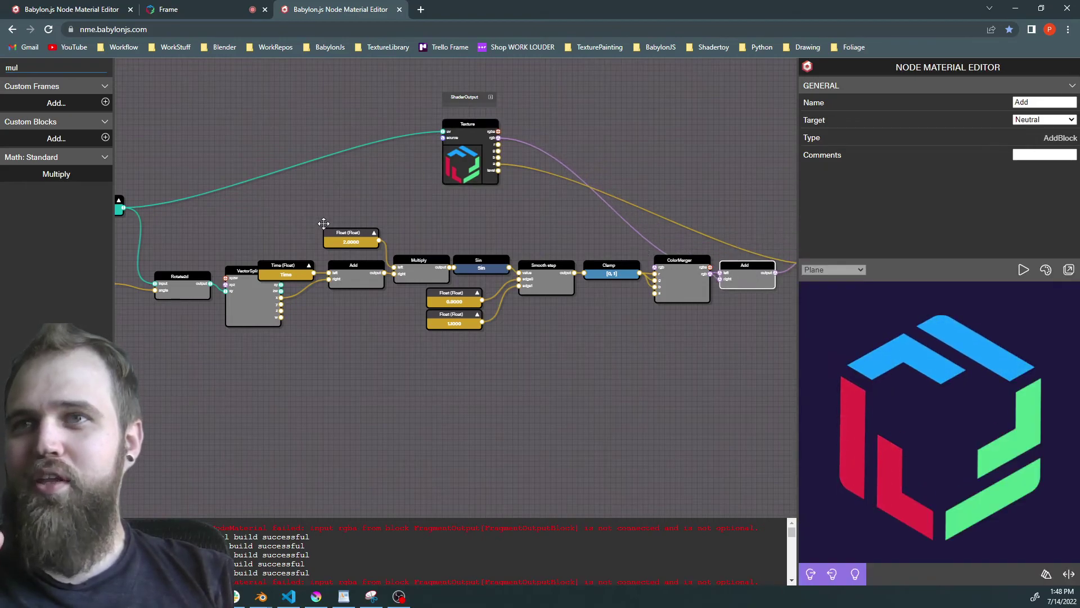
- Align the multiplier float directly above the first Add, and shift VectorSplitter and Rotate2d back along the row away from Time
{"action": "left_click_drag", "start_coordinate": [351, 242], "coordinate": [356, 248]}
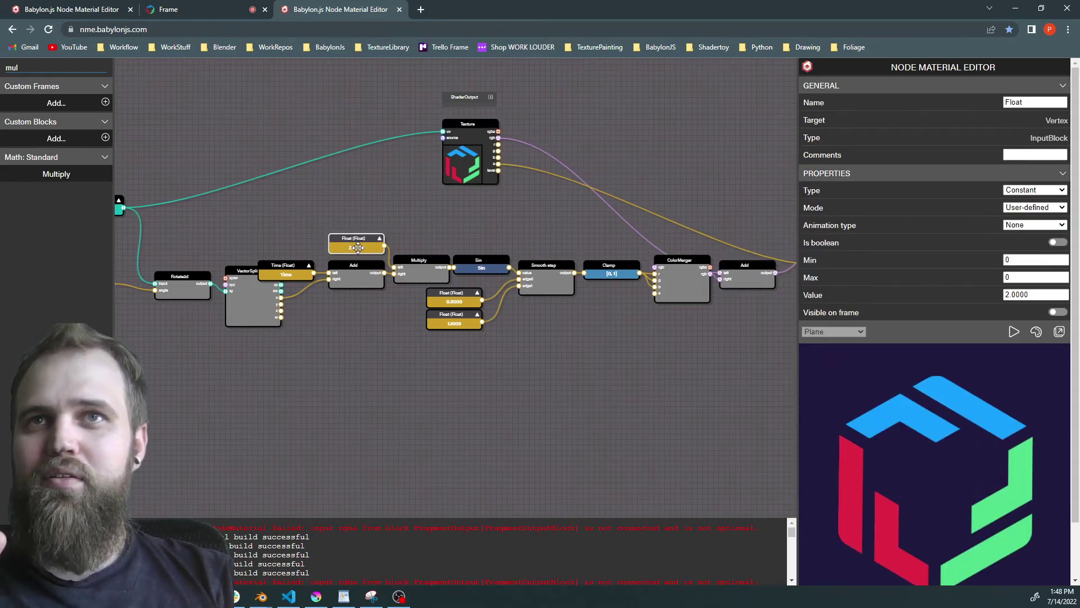
{"action": "left_click_drag", "start_coordinate": [239, 269], "coordinate": [164, 273]}
{"action": "left_click", "coordinate": [183, 304]}
- Draw a frame around the whole shine chain, from the angle float to the final Add node
{"action": "scroll", "coordinate": [183, 303], "scroll_direction": "down", "scroll_amount": 2}
{"action": "left_click_drag", "start_coordinate": [449, 383], "coordinate": [518, 389]}
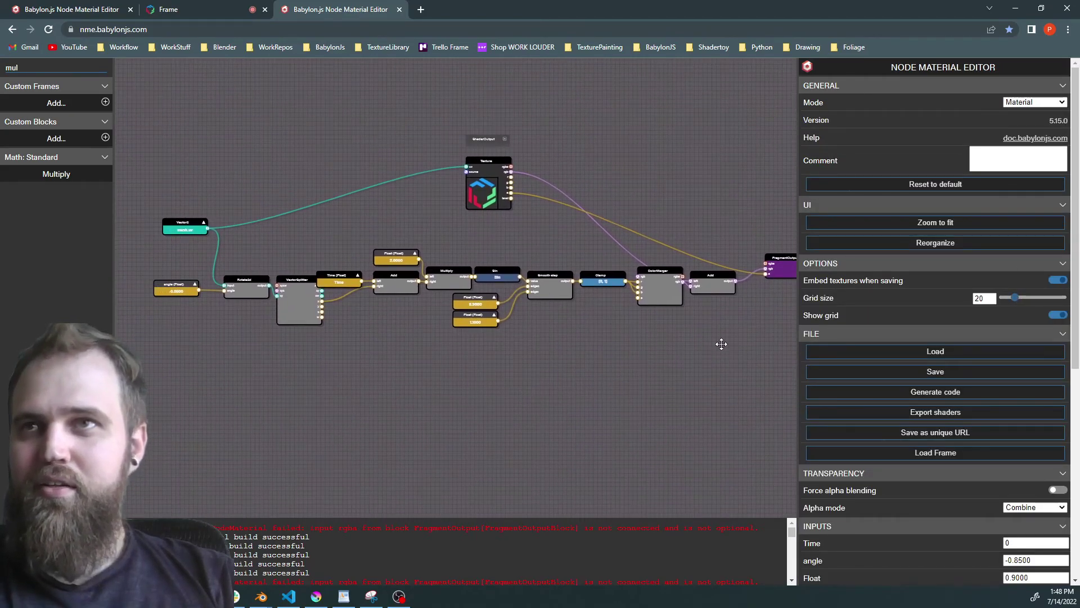
{"action": "left_click_drag", "start_coordinate": [747, 328], "coordinate": [127, 236], "text": "shift"}
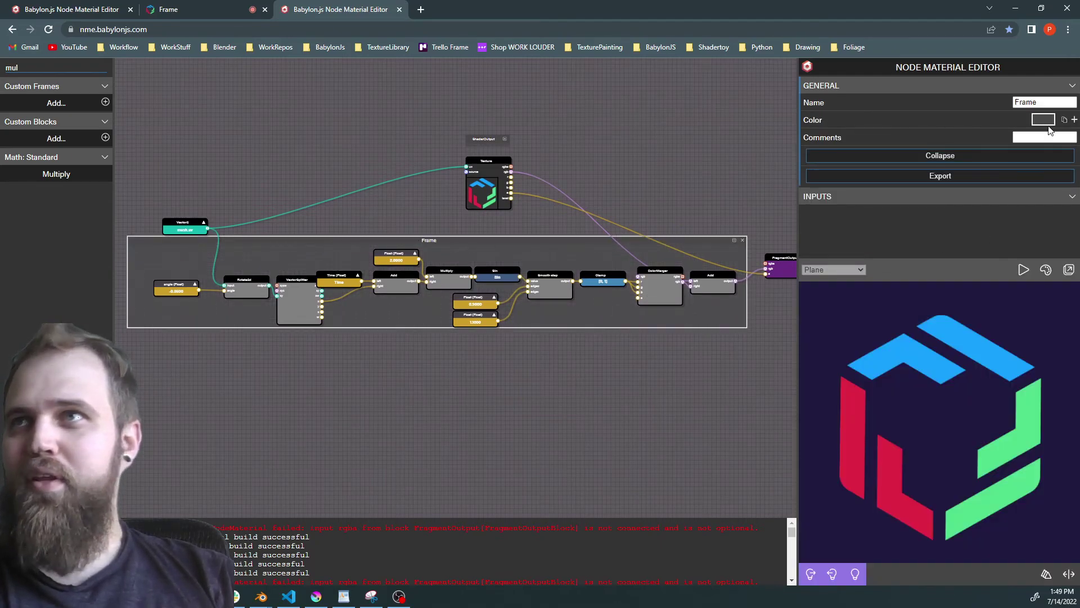
- Rename the frame around the shine chain to ShineWave
{"action": "left_click_drag", "start_coordinate": [1048, 102], "coordinate": [919, 104]}
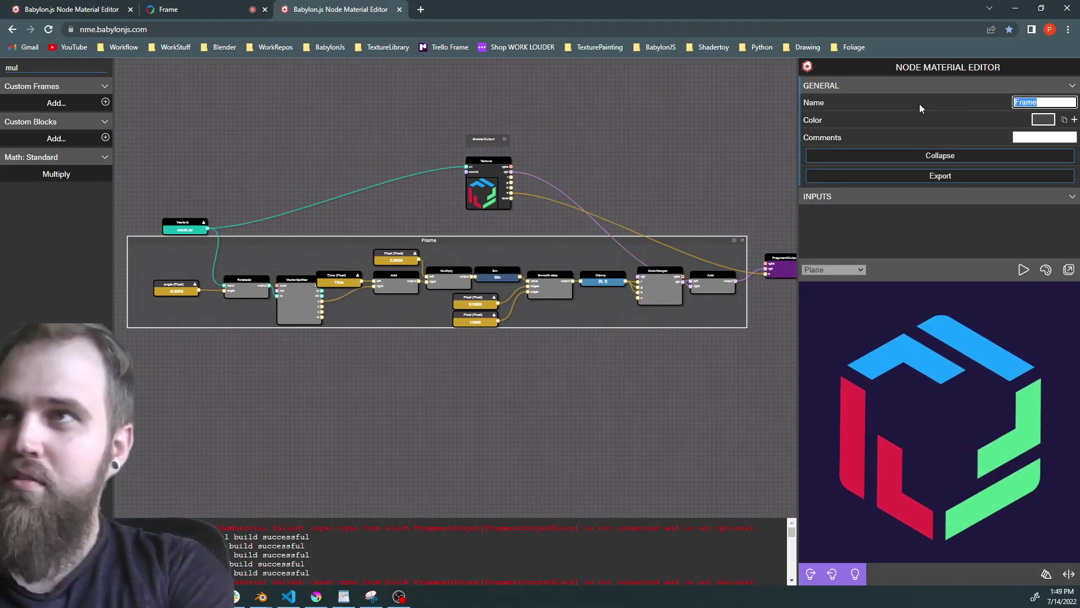
{"action": "type", "text": "Shitnew"}
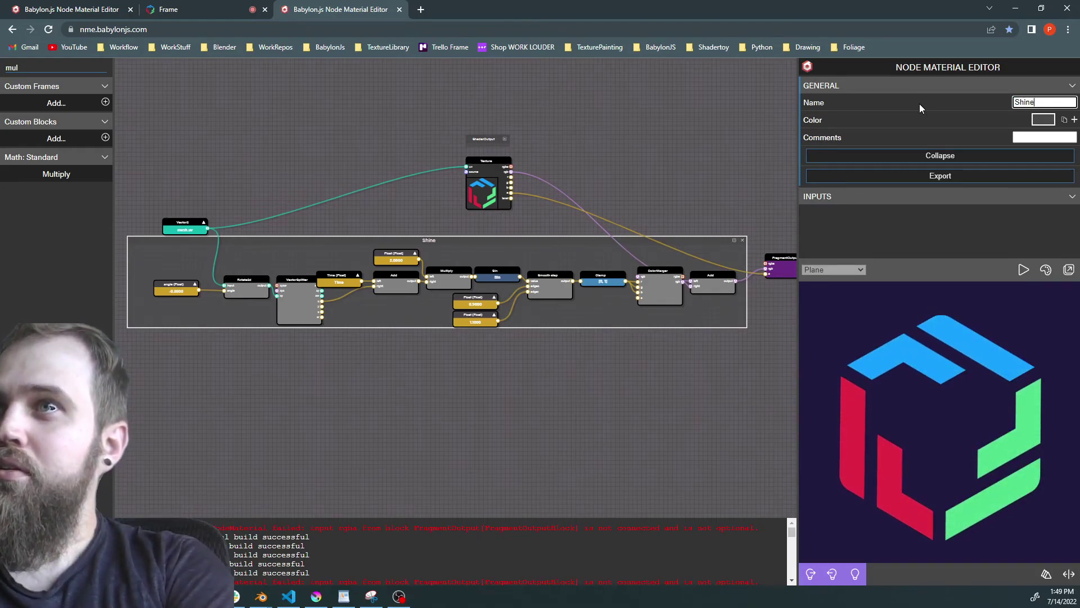
{"action": "key", "text": "BackSpace"}
{"action": "type", "text": "Wave"}
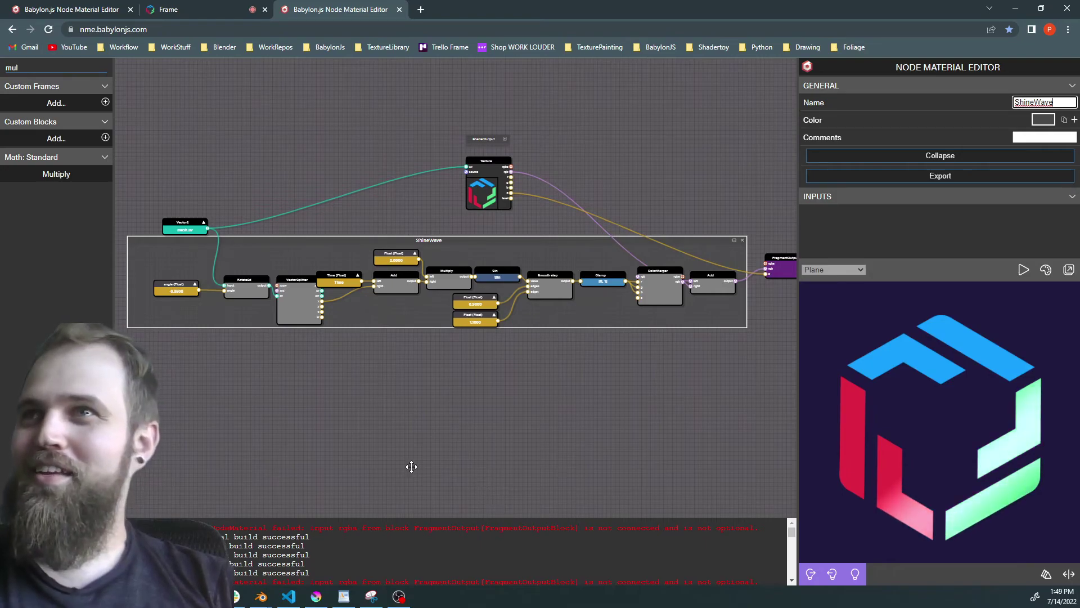
{"action": "left_click", "coordinate": [433, 465]}
- Set the ShineWave frame's colour to a dark purple, about hex 3F1858
{"action": "scroll", "coordinate": [357, 431], "scroll_direction": "up", "scroll_amount": 3}
{"action": "scroll", "coordinate": [236, 354], "scroll_direction": "up", "scroll_amount": 2}
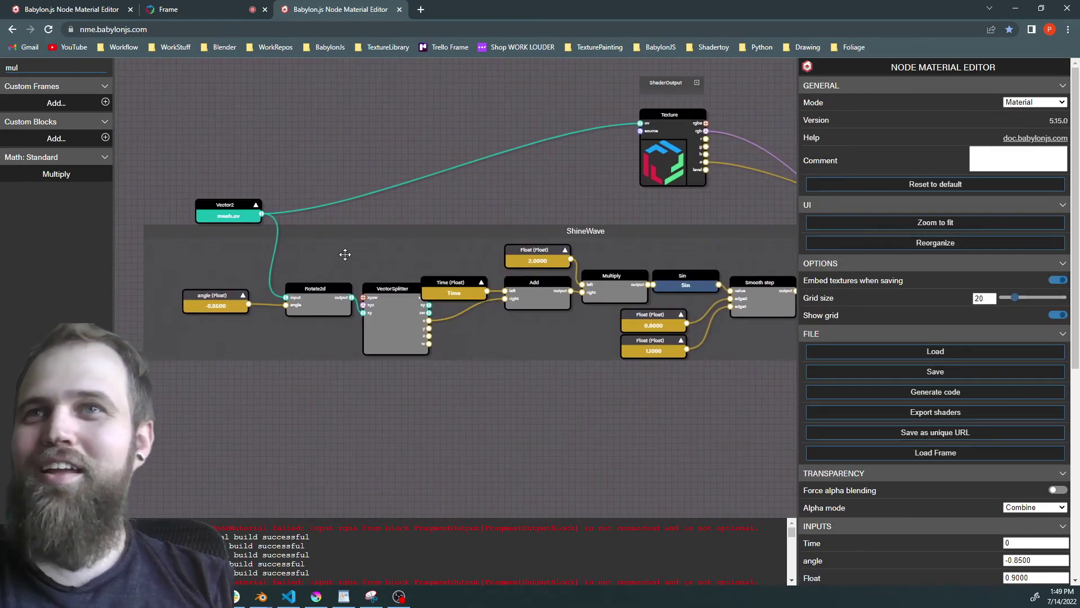
{"action": "left_click_drag", "start_coordinate": [355, 253], "coordinate": [686, 320]}
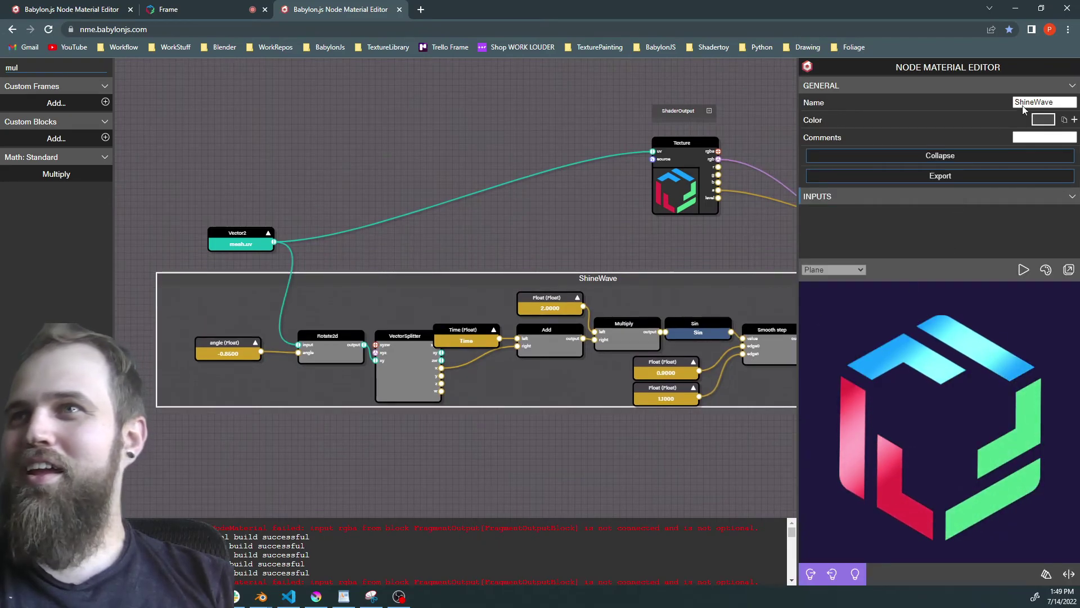
{"action": "left_click", "coordinate": [1044, 120]}
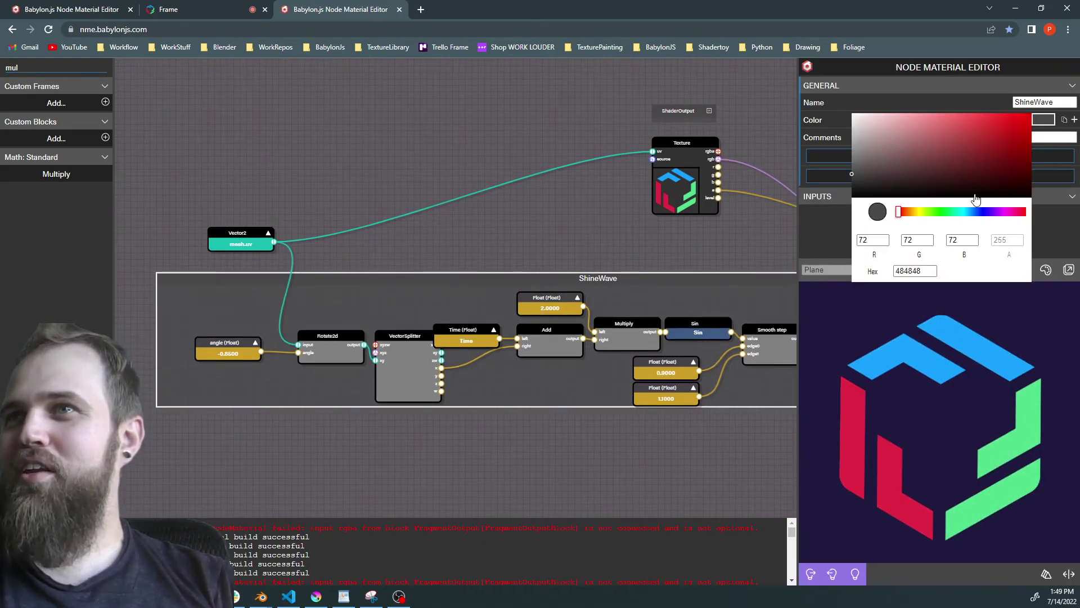
{"action": "left_click", "coordinate": [969, 212]}
{"action": "left_click", "coordinate": [960, 145]}
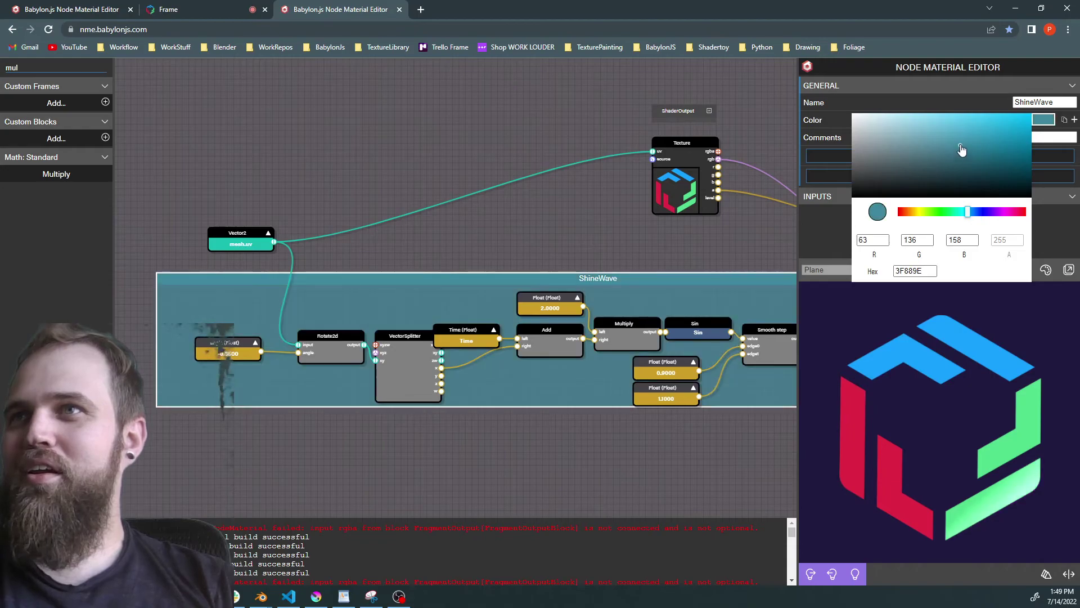
{"action": "left_click", "coordinate": [997, 212]}
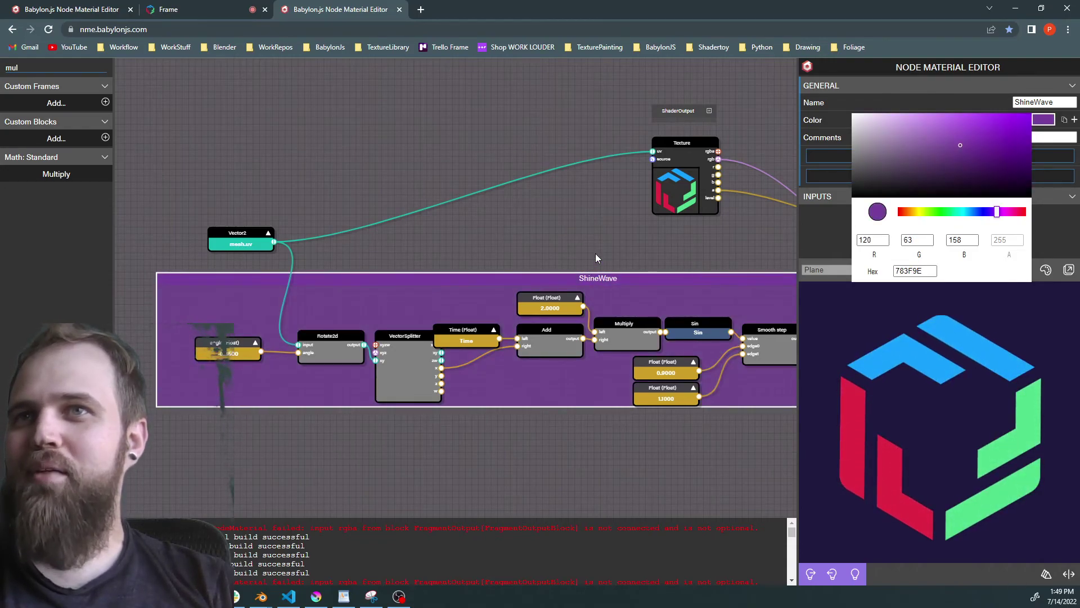
{"action": "left_click", "coordinate": [996, 173]}
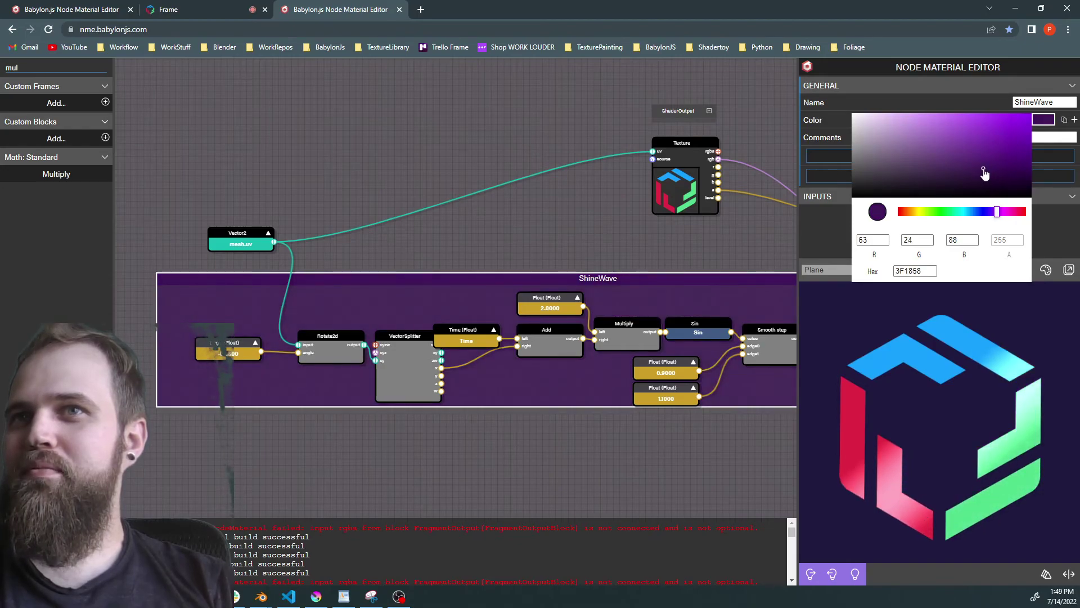
{"action": "left_click", "coordinate": [524, 267]}
{"action": "left_click", "coordinate": [524, 267]}
{"action": "scroll", "coordinate": [439, 225], "scroll_direction": "down", "scroll_amount": 5}
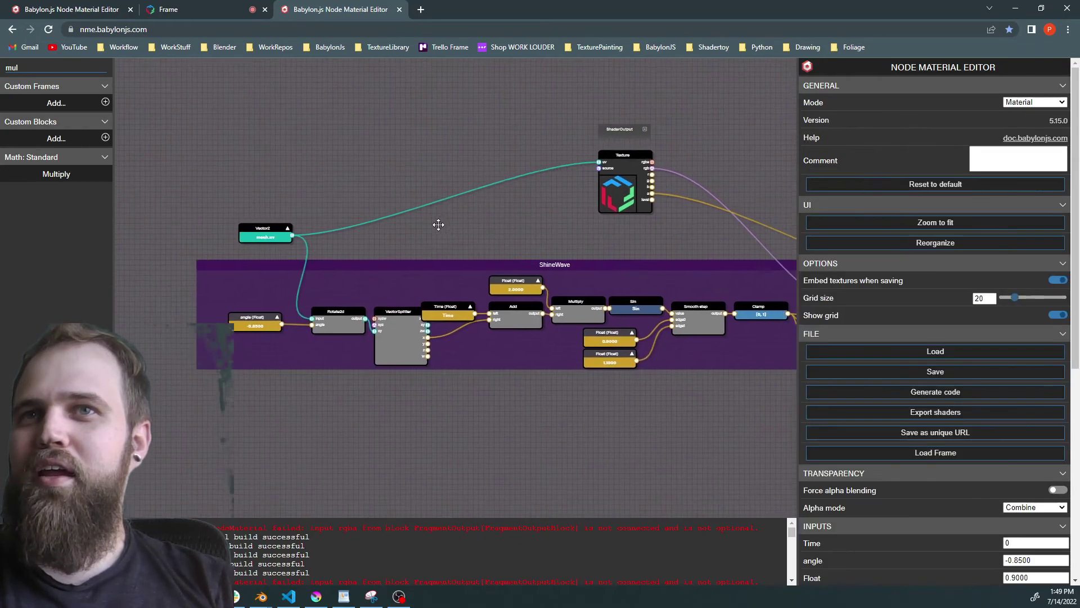
- Collapse the ShineWave frame to examine its exposed ports, and expand it again
{"action": "scroll", "coordinate": [355, 248], "scroll_direction": "up", "scroll_amount": 3}
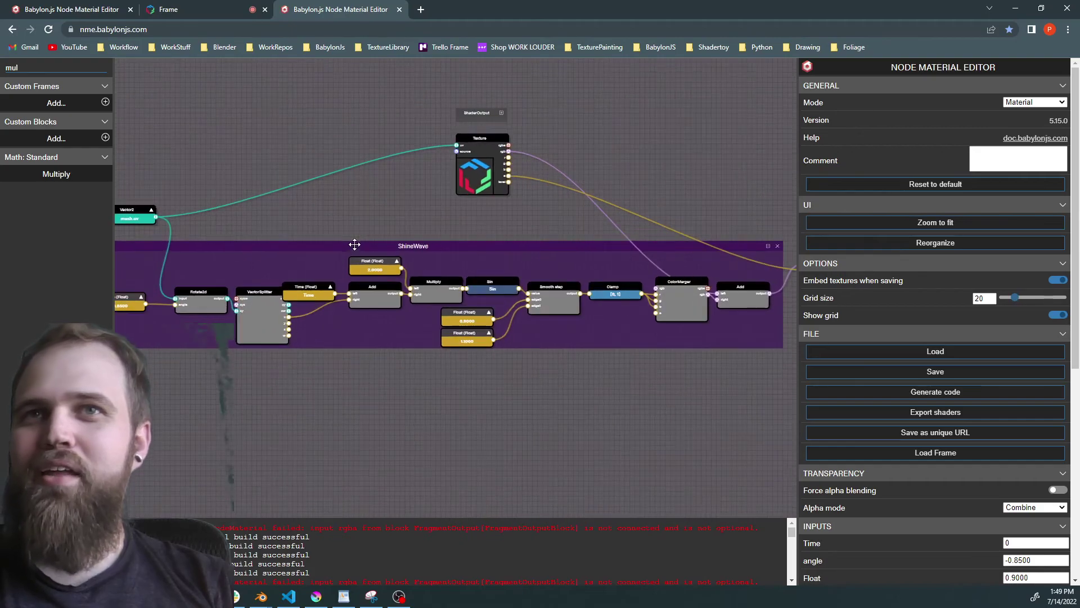
{"action": "left_click_drag", "start_coordinate": [341, 228], "coordinate": [454, 220]}
{"action": "left_click_drag", "start_coordinate": [520, 231], "coordinate": [583, 259]}
{"action": "left_click", "coordinate": [525, 263]}
{"action": "double_click", "coordinate": [523, 262]}
{"action": "double_click", "coordinate": [583, 259]}
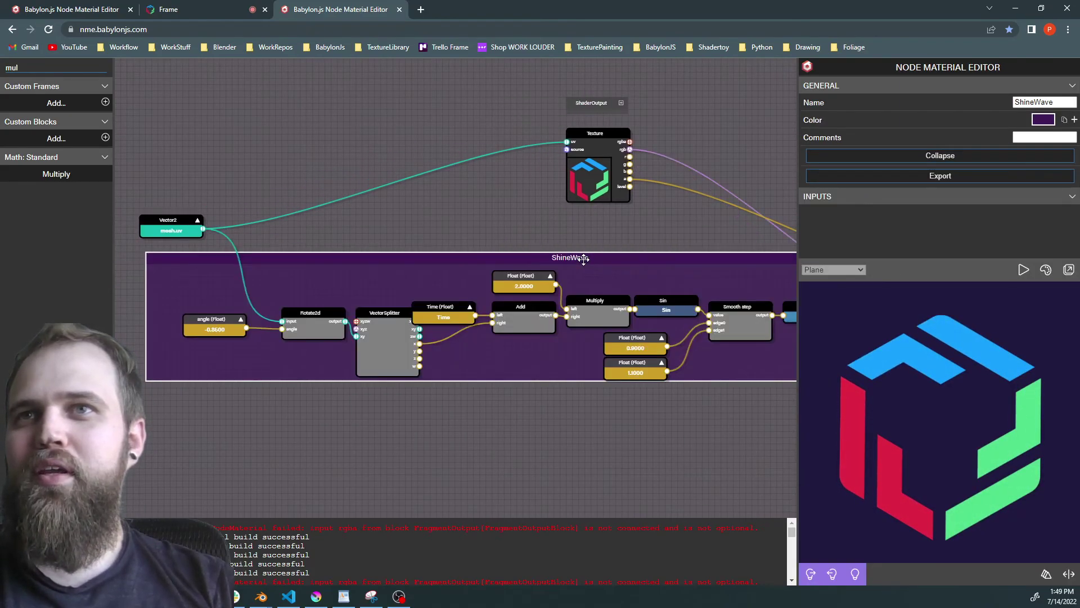
{"action": "double_click", "coordinate": [575, 258]}
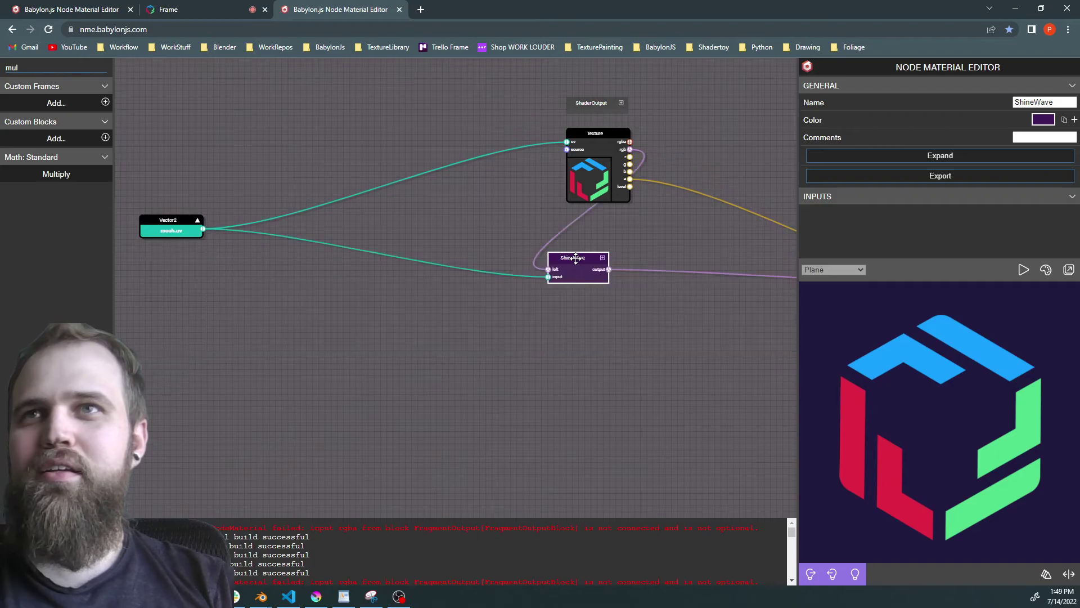
{"action": "double_click", "coordinate": [575, 258]}
- Move the final Add node up out of the ShineWave frame, and shift FragmentOutput further away from the frame's end
{"action": "left_click_drag", "start_coordinate": [622, 231], "coordinate": [314, 248]}
{"action": "left_click_drag", "start_coordinate": [660, 320], "coordinate": [654, 217]}
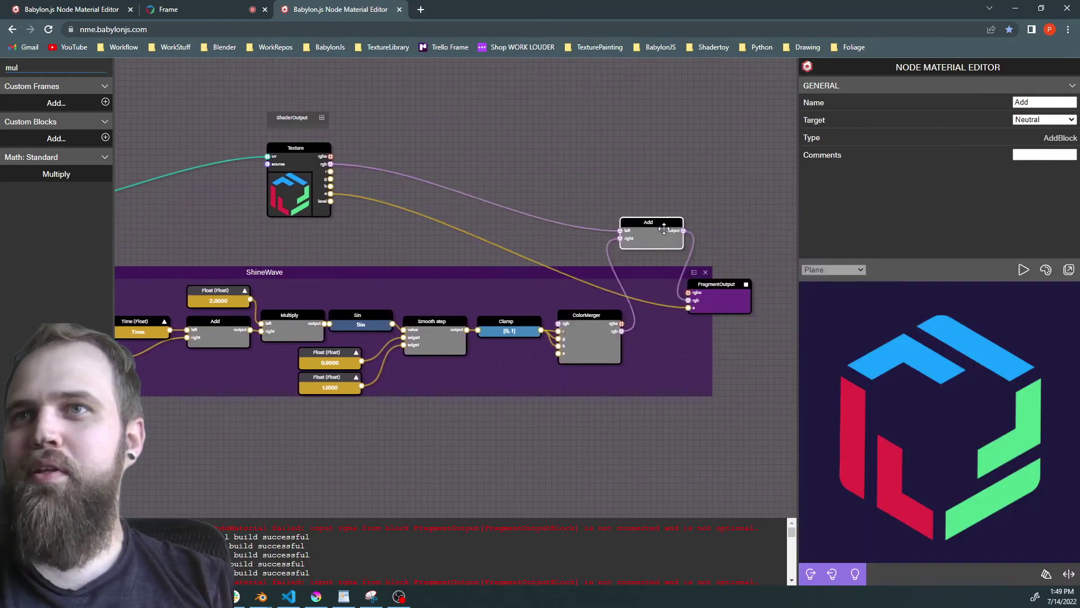
{"action": "left_click_drag", "start_coordinate": [706, 304], "coordinate": [787, 305]}
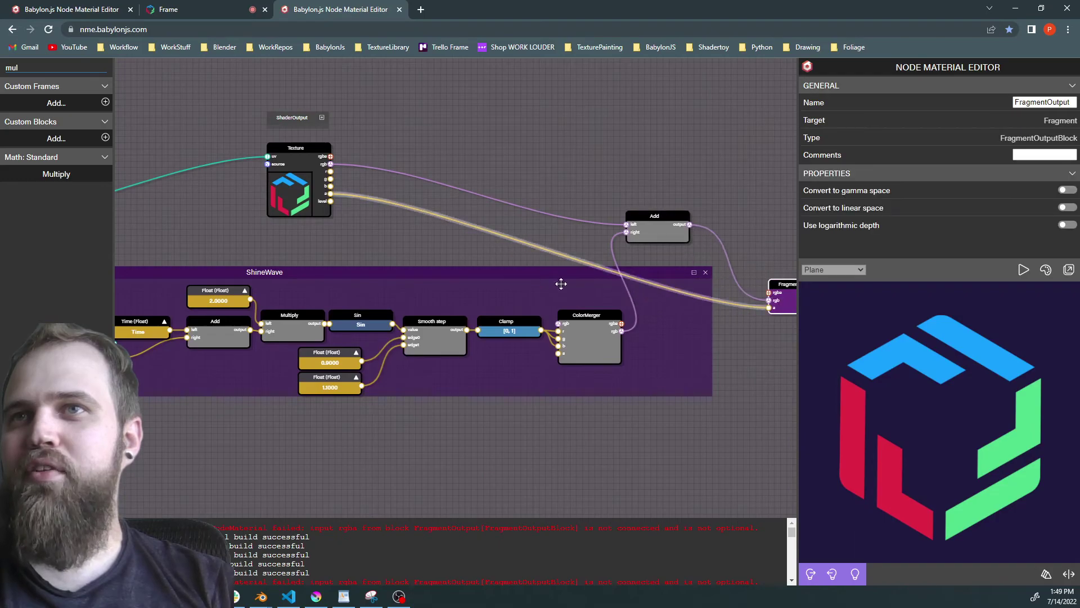
- Collapse the ShineWave frame and place it directly below the Texture node
{"action": "left_click", "coordinate": [276, 273]}
{"action": "double_click", "coordinate": [276, 272]}
{"action": "left_click_drag", "start_coordinate": [276, 274], "coordinate": [305, 253]}
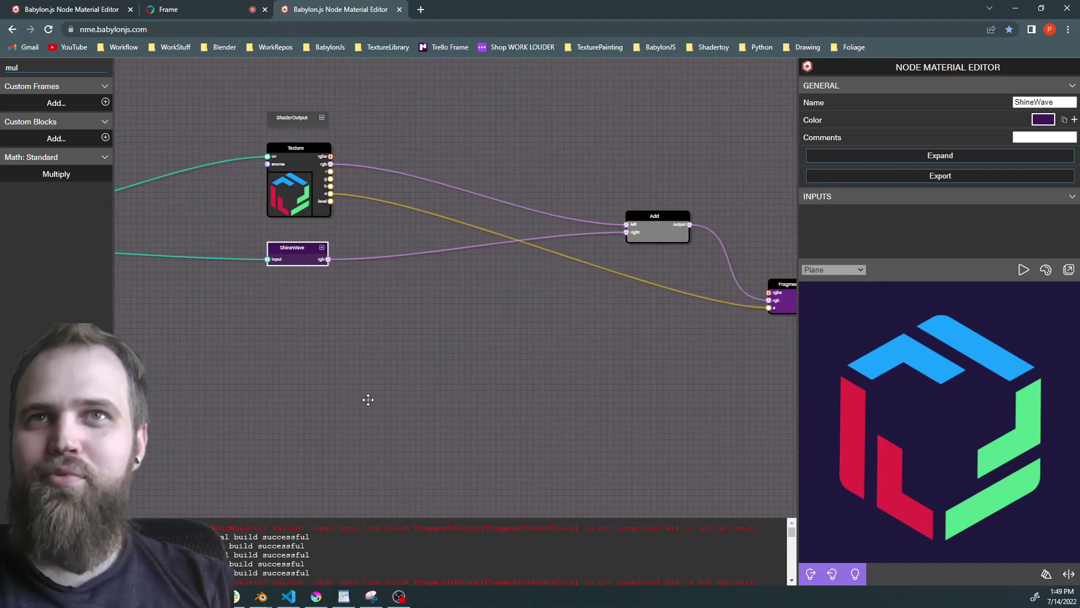
{"action": "left_click", "coordinate": [349, 389]}
- Rename the input port of the collapsed ShineWave frame to UV_Input
{"action": "scroll", "coordinate": [441, 386], "scroll_direction": "up", "scroll_amount": 4}
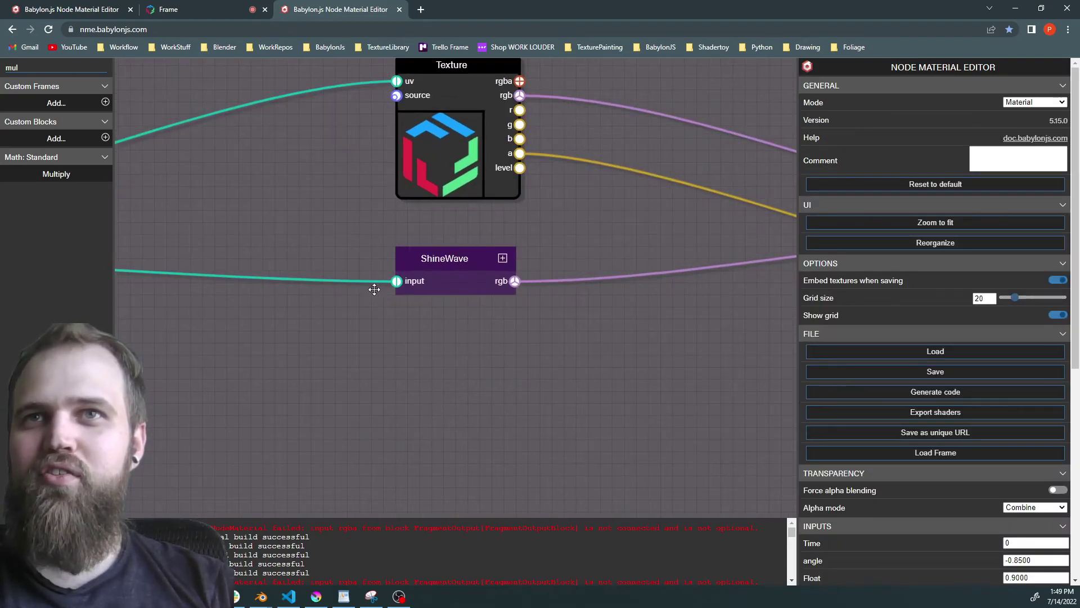
{"action": "left_click", "coordinate": [397, 281]}
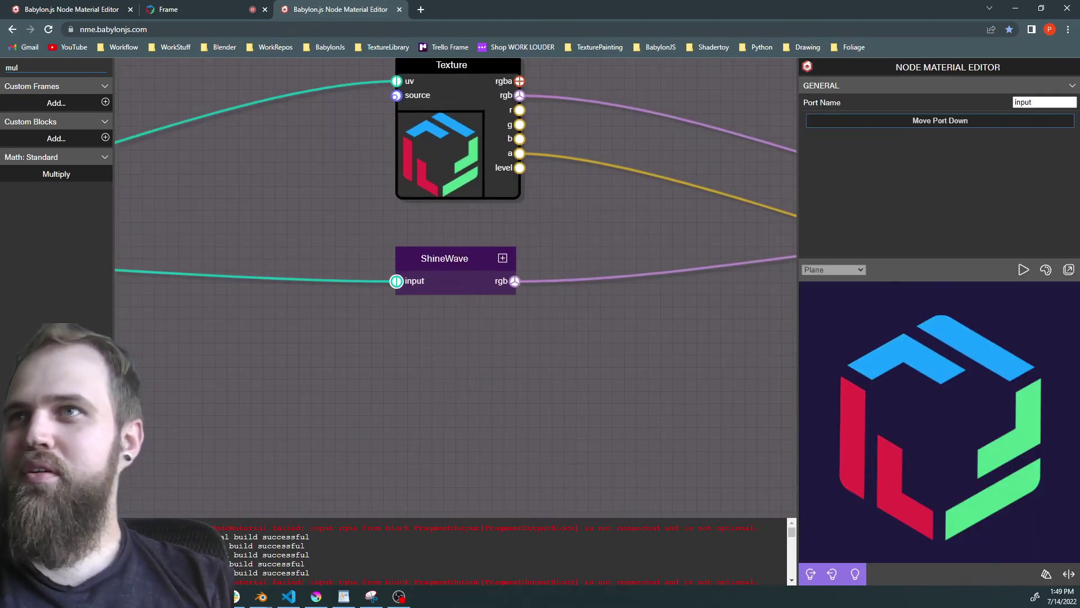
{"action": "double_click", "coordinate": [1015, 102]}
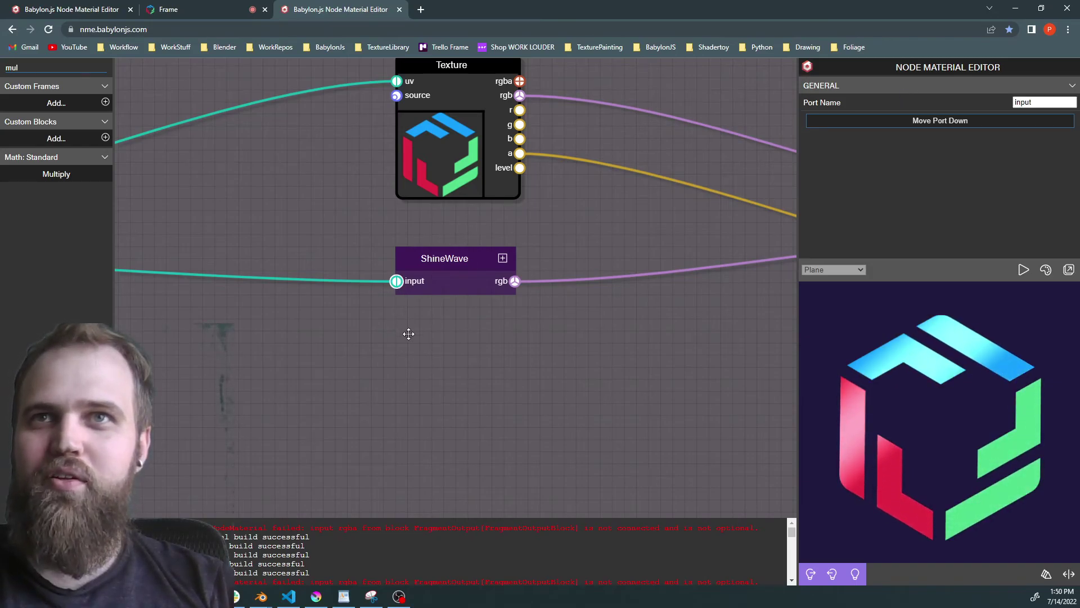
{"action": "double_click", "coordinate": [1021, 102]}
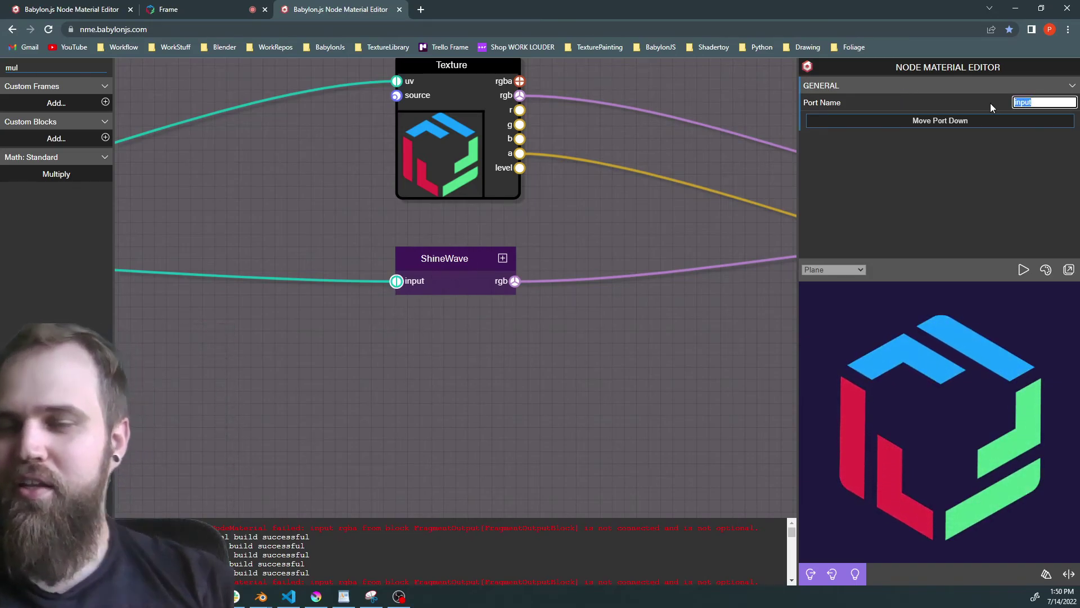
{"action": "type", "text": "UV_Input"}
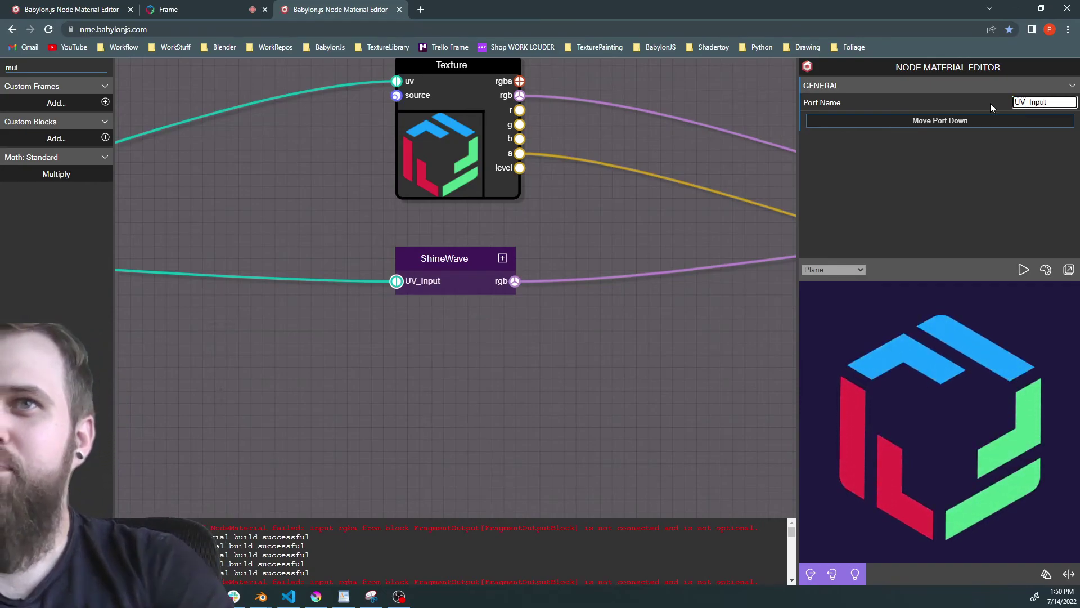
{"action": "left_click", "coordinate": [477, 342]}
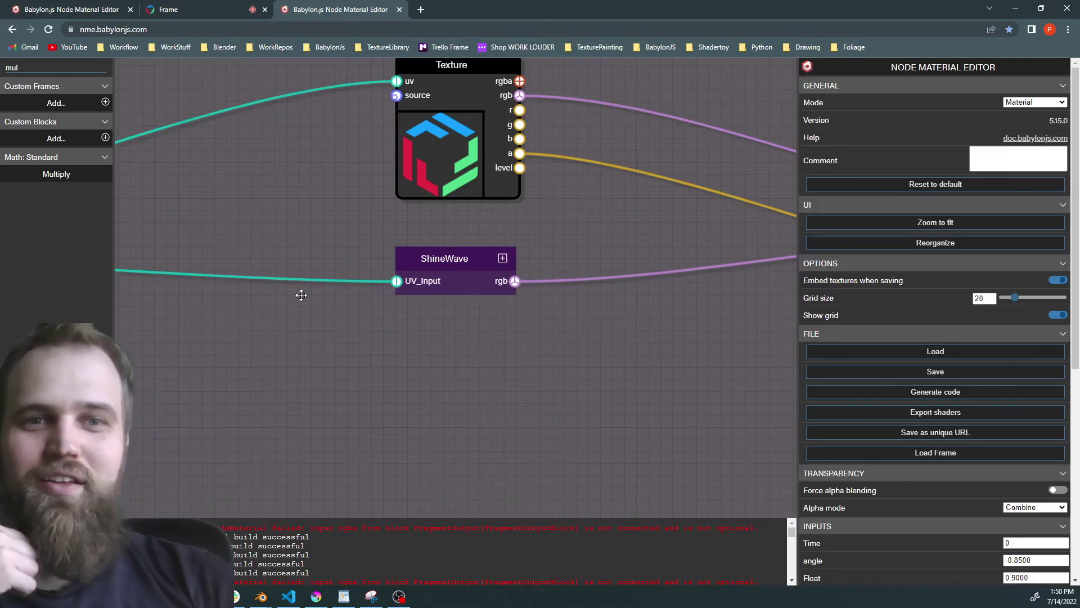
- Expand the ShineWave frame to look over its nodes, and collapse it again beneath the Texture node
{"action": "scroll", "coordinate": [360, 343], "scroll_direction": "down", "scroll_amount": 3}
{"action": "left_click_drag", "start_coordinate": [388, 348], "coordinate": [596, 297]}
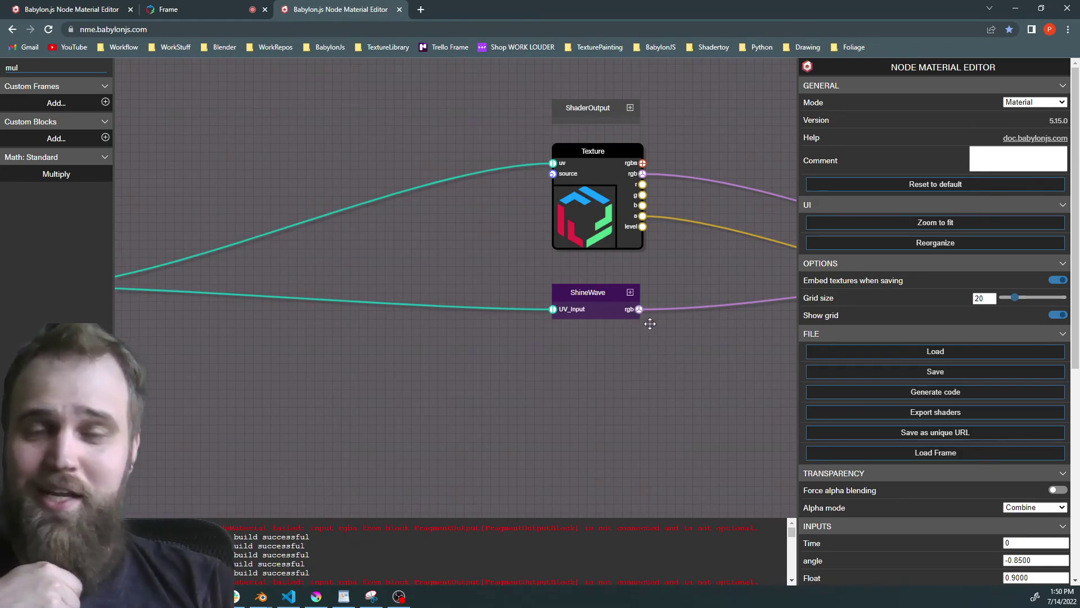
{"action": "left_click_drag", "start_coordinate": [655, 354], "coordinate": [617, 365]}
{"action": "left_click_drag", "start_coordinate": [569, 297], "coordinate": [577, 294]}
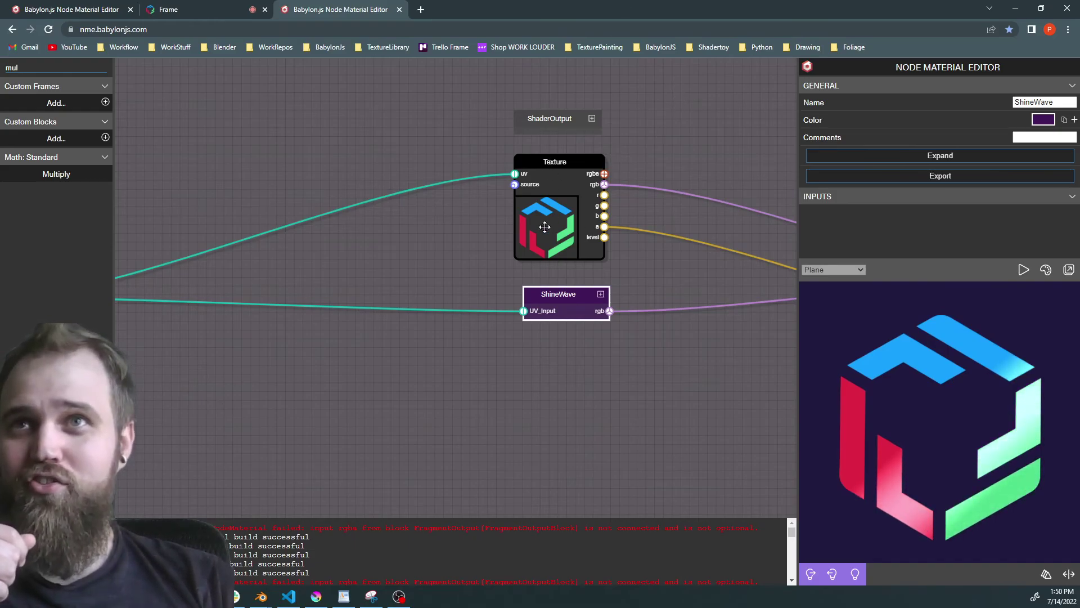
{"action": "left_click", "coordinate": [601, 294]}
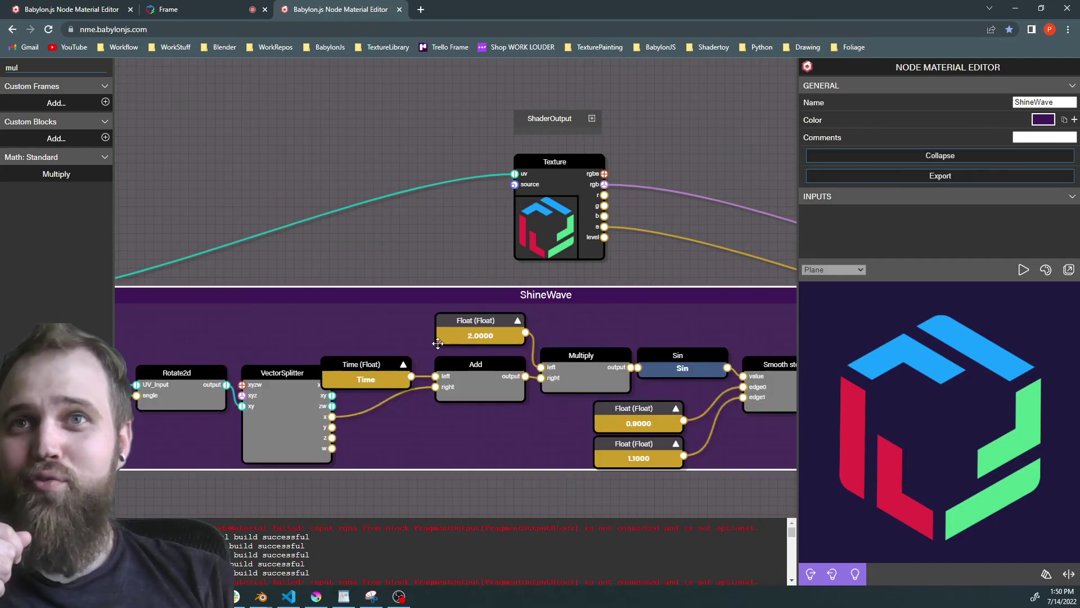
{"action": "double_click", "coordinate": [532, 295]}
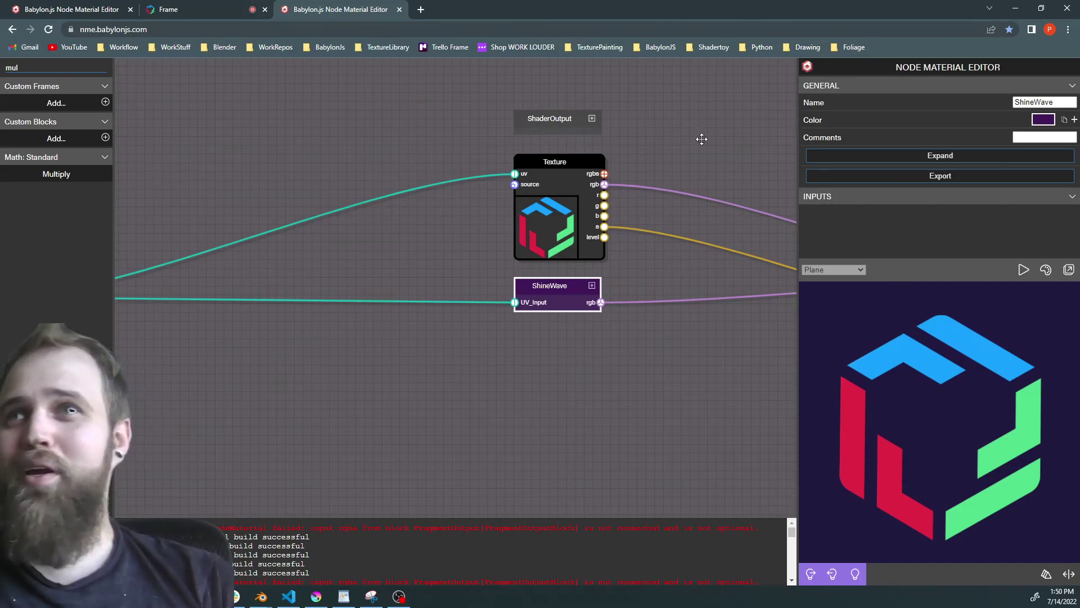
- Move the final Add node close beside the Texture node, and place FragmentOutput just after it
{"action": "scroll", "coordinate": [641, 174], "scroll_direction": "down", "scroll_amount": 3}
{"action": "left_click_drag", "start_coordinate": [653, 160], "coordinate": [523, 191]}
{"action": "scroll", "coordinate": [524, 191], "scroll_direction": "down", "scroll_amount": 3}
{"action": "left_click_drag", "start_coordinate": [653, 243], "coordinate": [542, 213]}
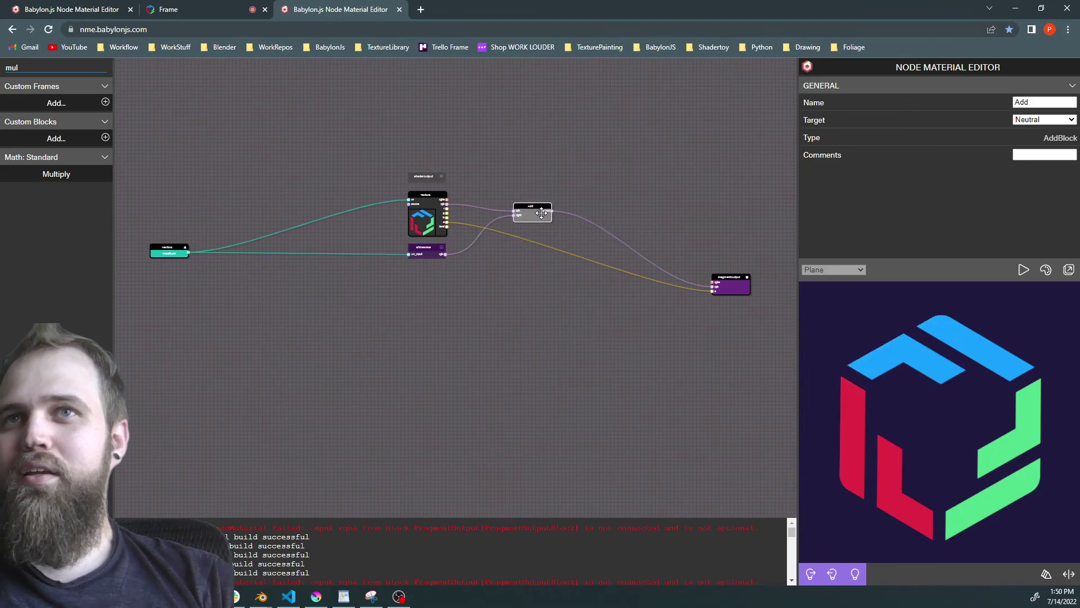
{"action": "left_click_drag", "start_coordinate": [736, 280], "coordinate": [591, 231]}
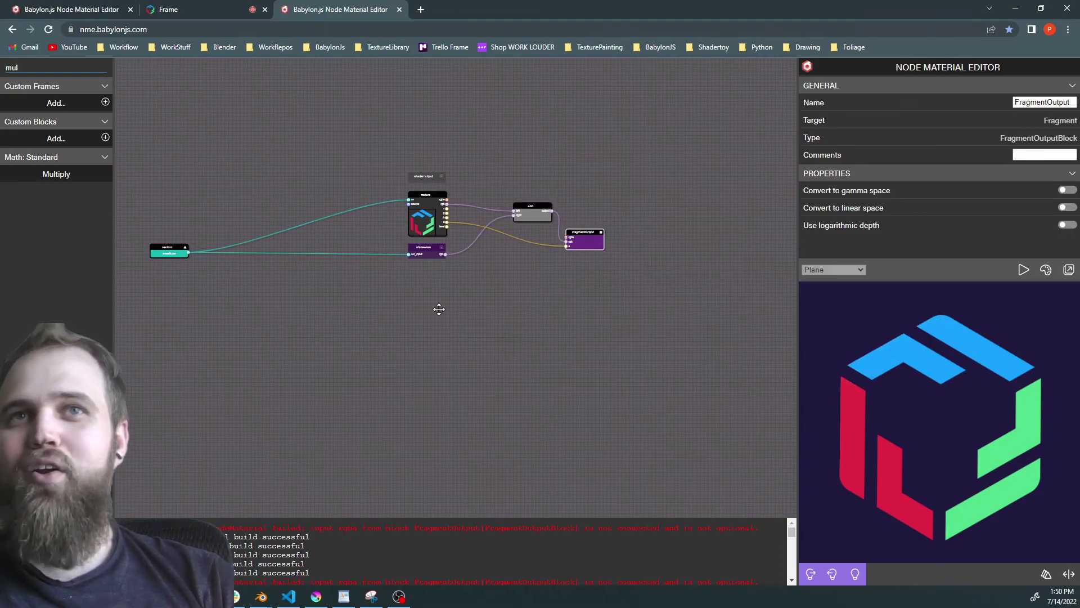
{"action": "left_click", "coordinate": [439, 309]}
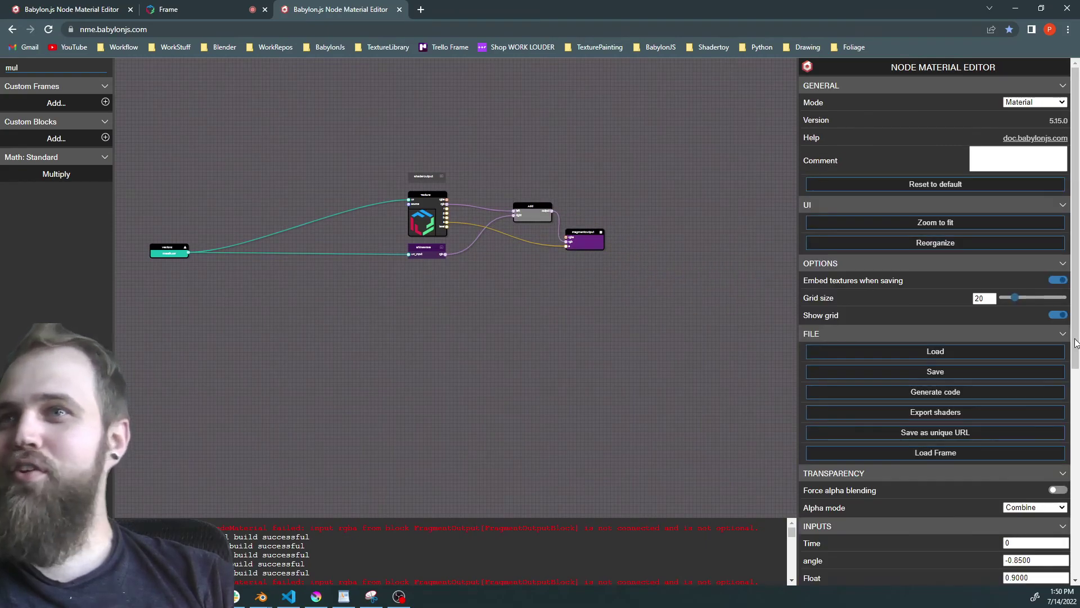
- Save the material as a unique URL and copy its snippet ID from the page address
{"action": "left_click", "coordinate": [948, 431]}
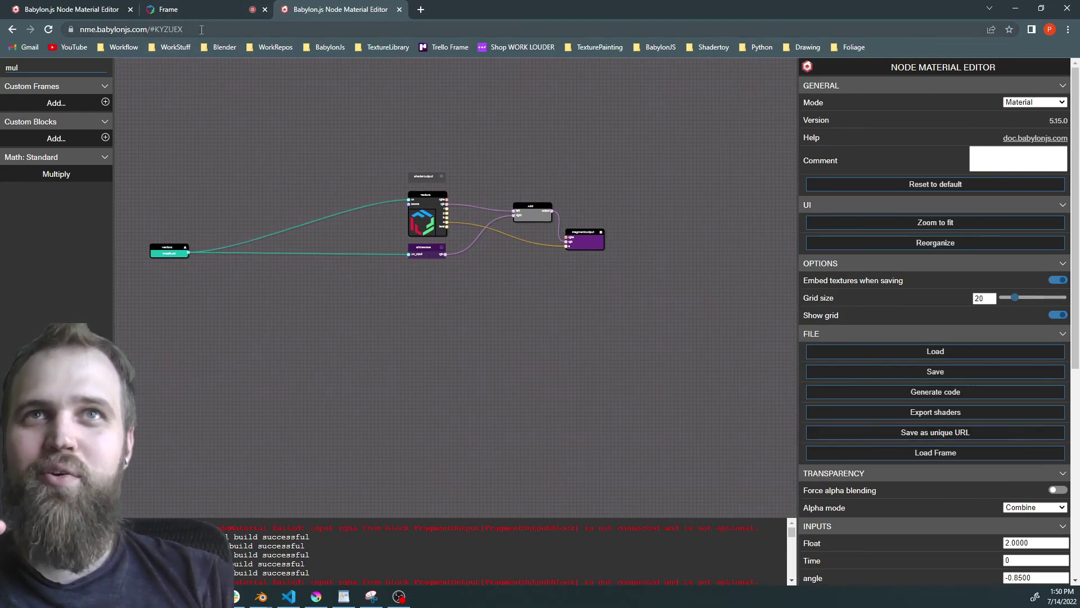
{"action": "left_click", "coordinate": [178, 29]}
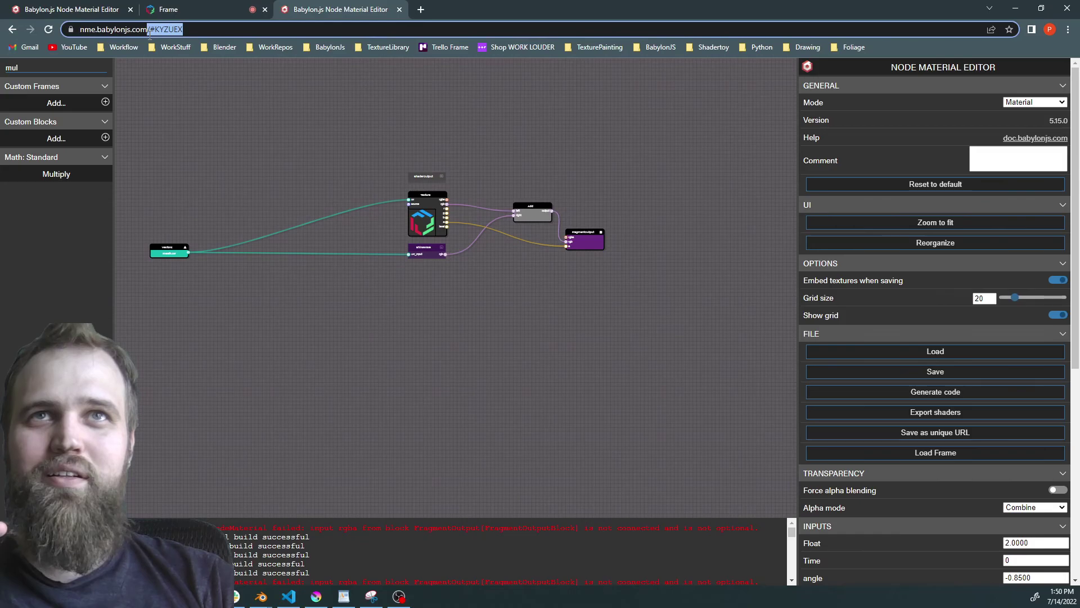
{"action": "left_click_drag", "start_coordinate": [153, 33], "coordinate": [156, 36]}
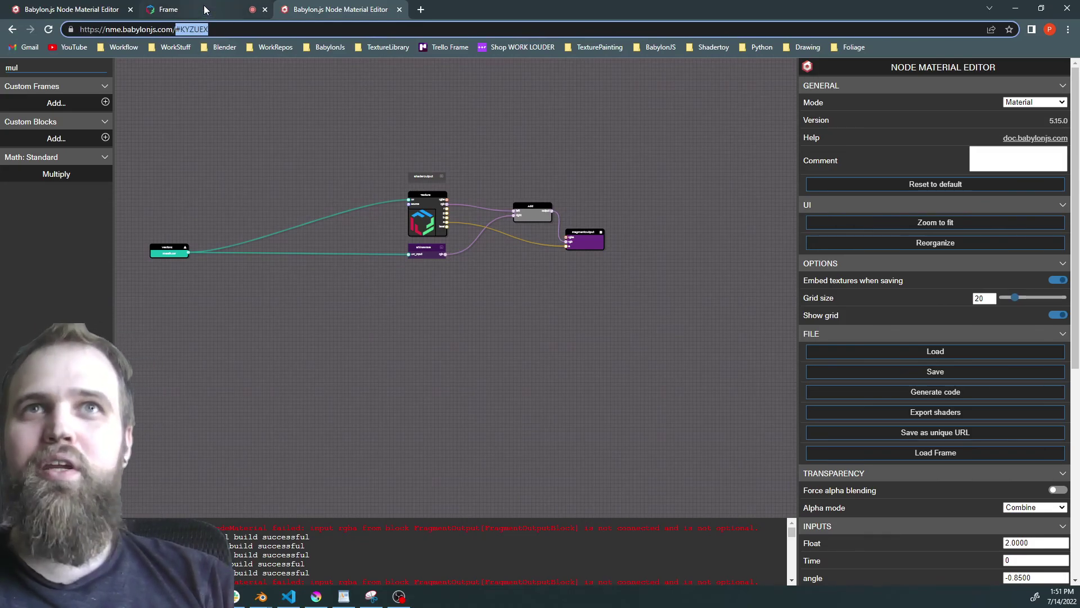
- Switch to Frame and delete the existing FrameLogo_512 image from the wall, confirming the removal
{"action": "left_click", "coordinate": [169, 9]}
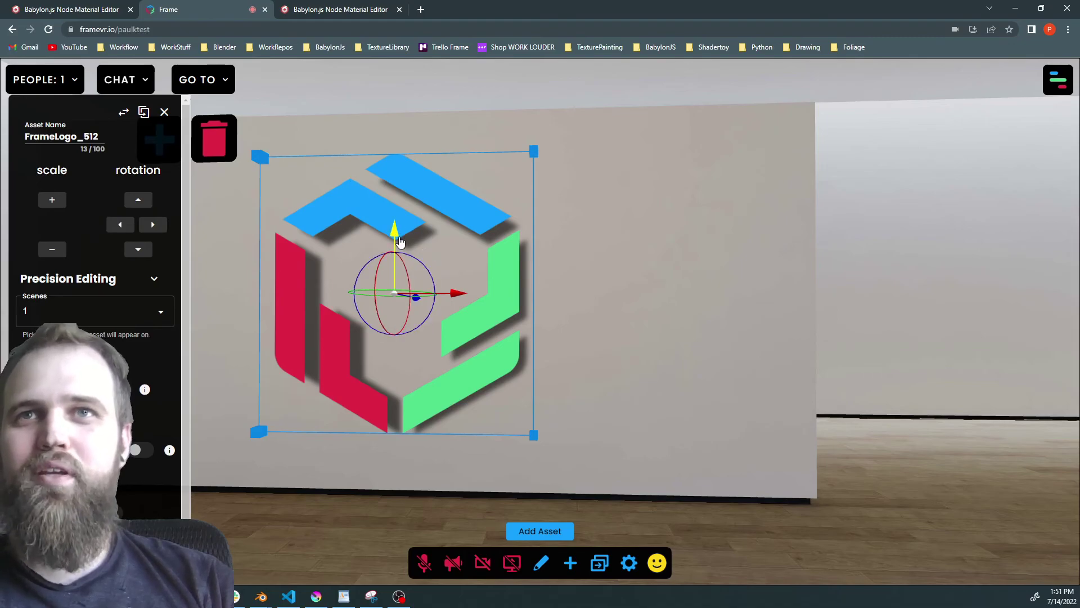
{"action": "scroll", "coordinate": [99, 275], "scroll_direction": "down", "scroll_amount": 1}
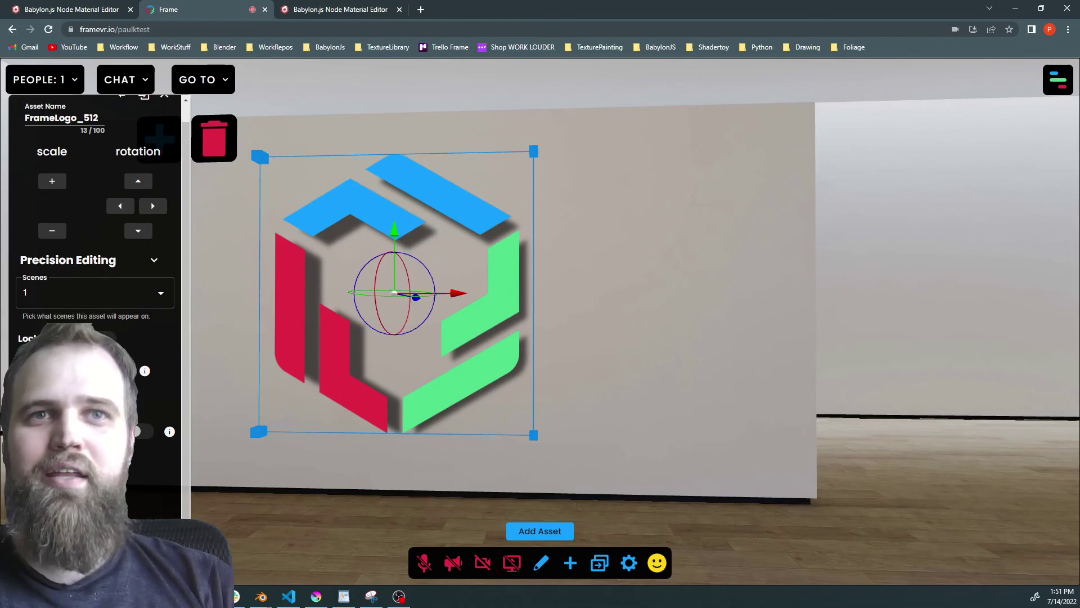
{"action": "left_click", "coordinate": [213, 139]}
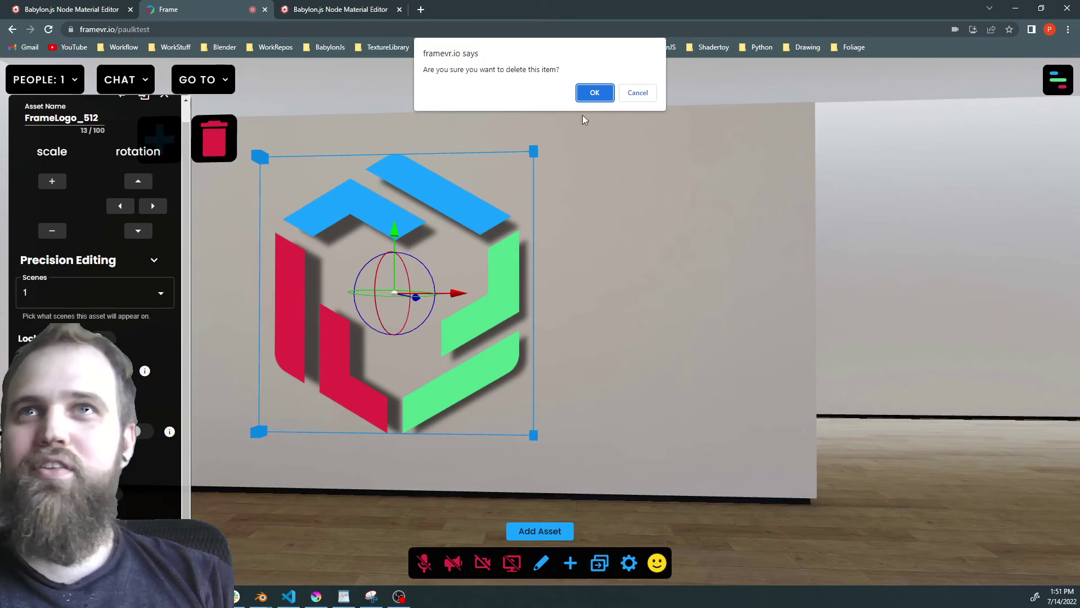
{"action": "left_click", "coordinate": [594, 93]}
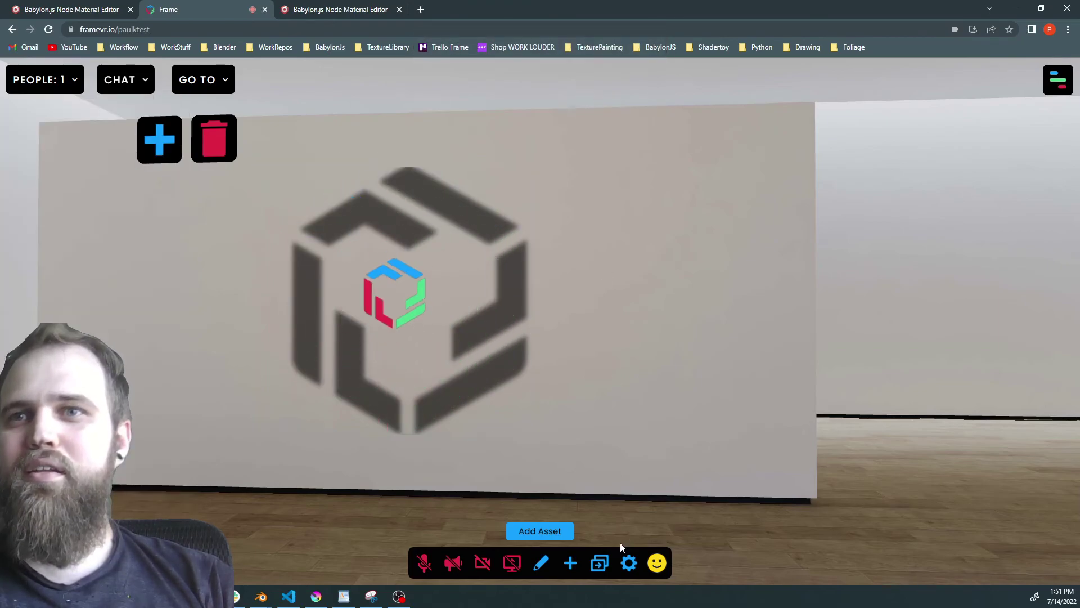
- Add the Purple Glass shader effect to the scene and select it for editing
{"action": "left_click", "coordinate": [571, 565]}
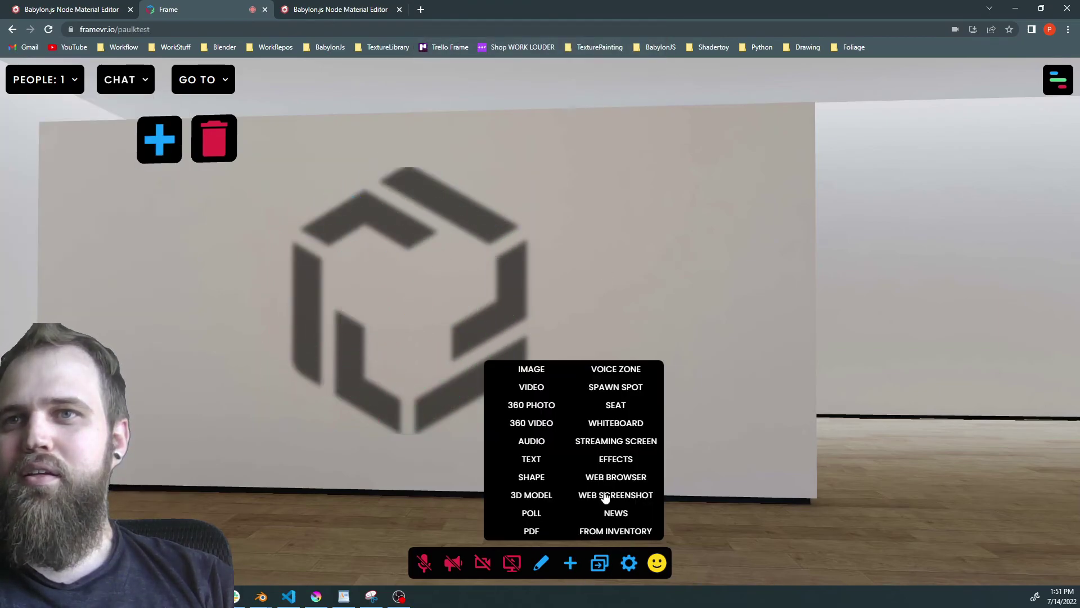
{"action": "left_click", "coordinate": [615, 464]}
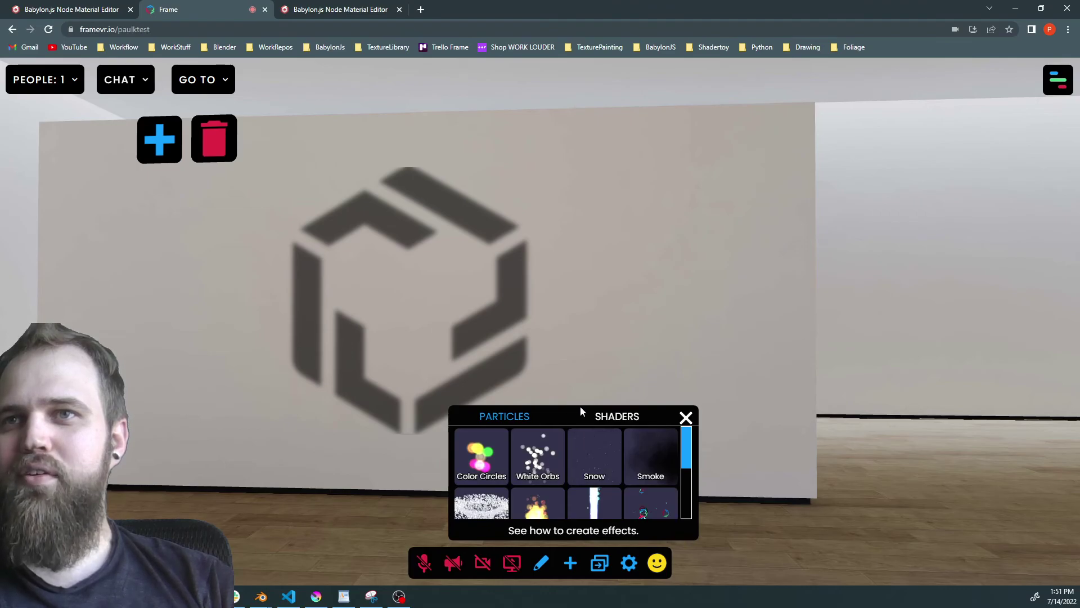
{"action": "left_click", "coordinate": [600, 419]}
{"action": "left_click", "coordinate": [484, 463]}
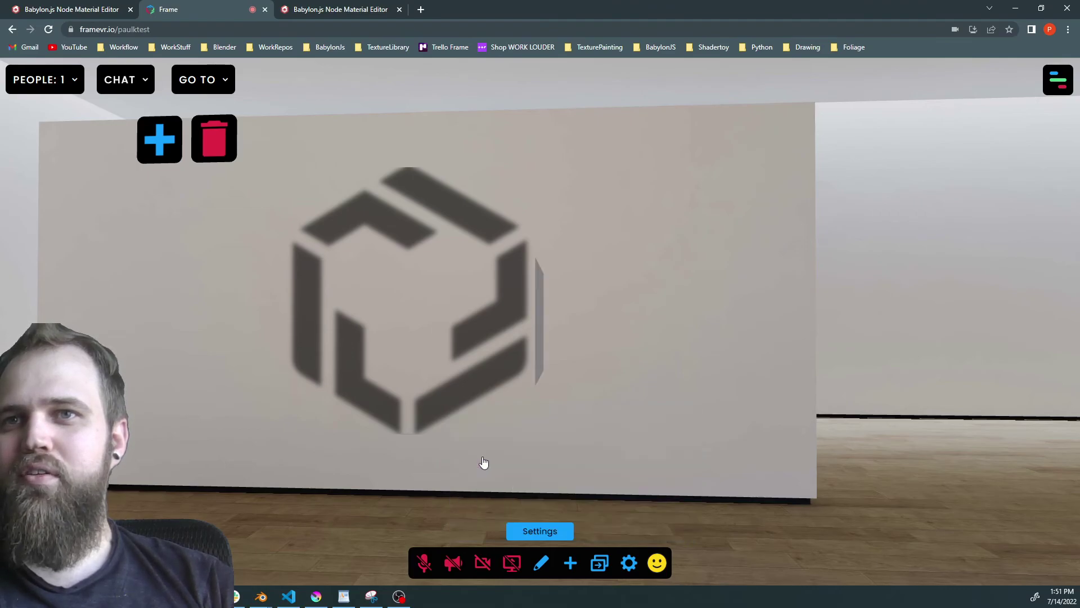
{"action": "left_click", "coordinate": [541, 356]}
- Set the shader plane's rotation to 90 on X and 90 on Y, and apply the copied #KYZUEX snippet ID to it
{"action": "left_click", "coordinate": [155, 281]}
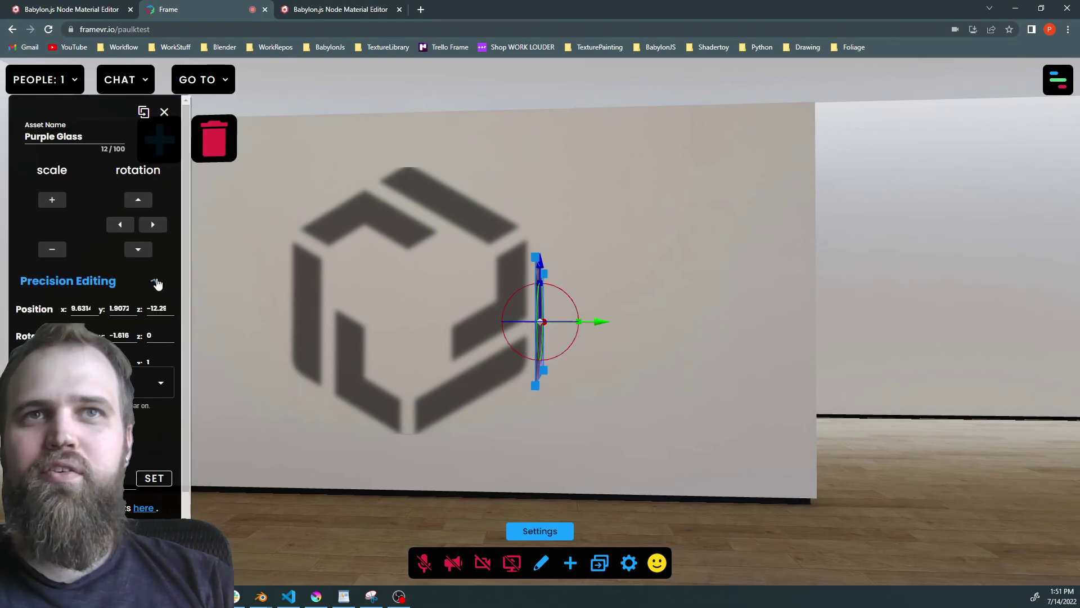
{"action": "left_click", "coordinate": [122, 336]}
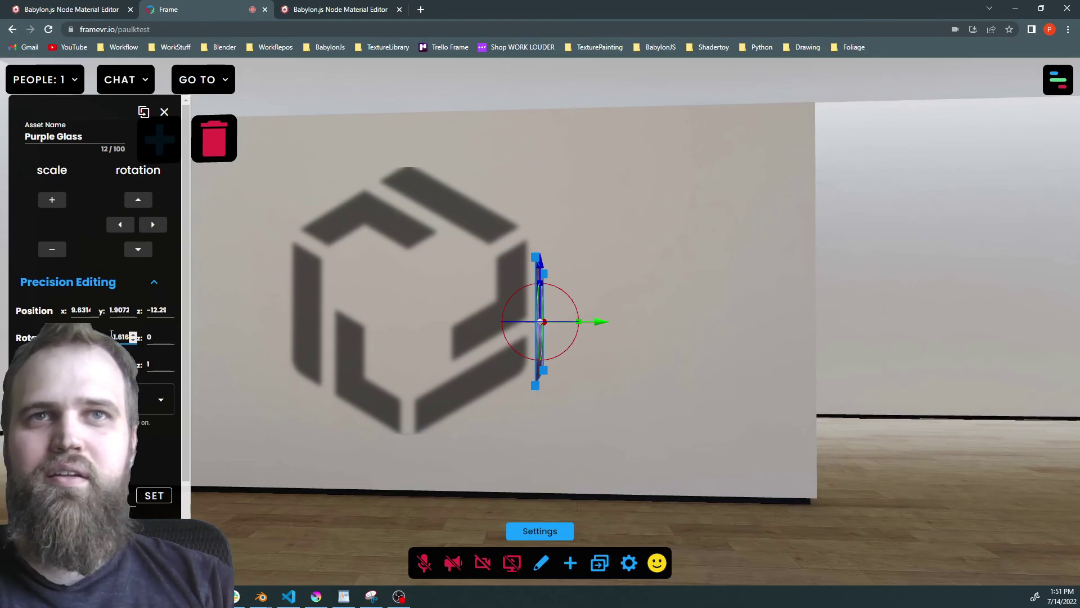
{"action": "type", "text": "0"}
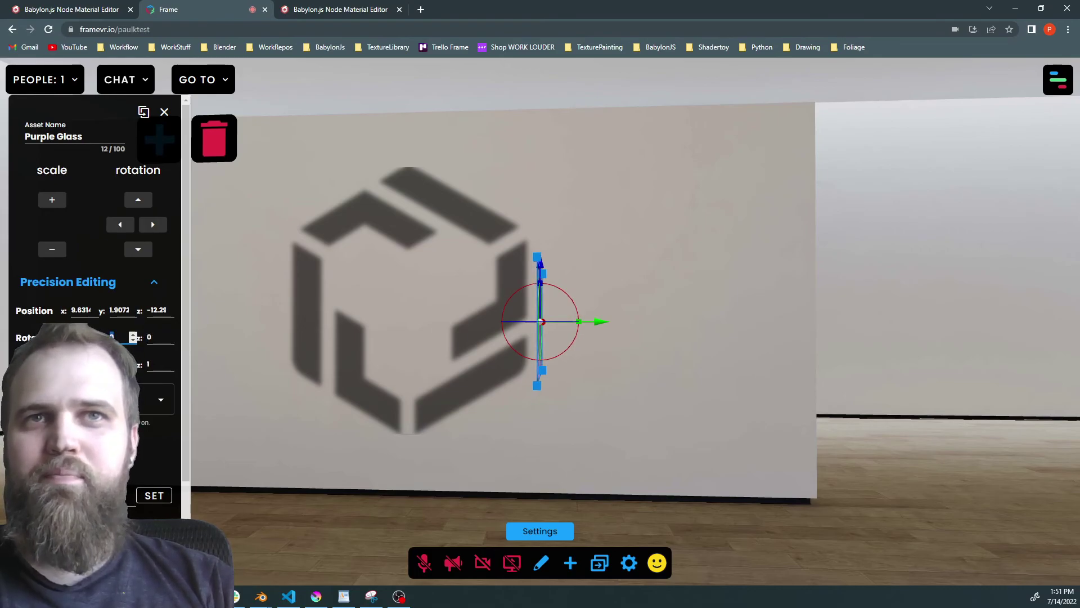
{"action": "type", "text": "0"}
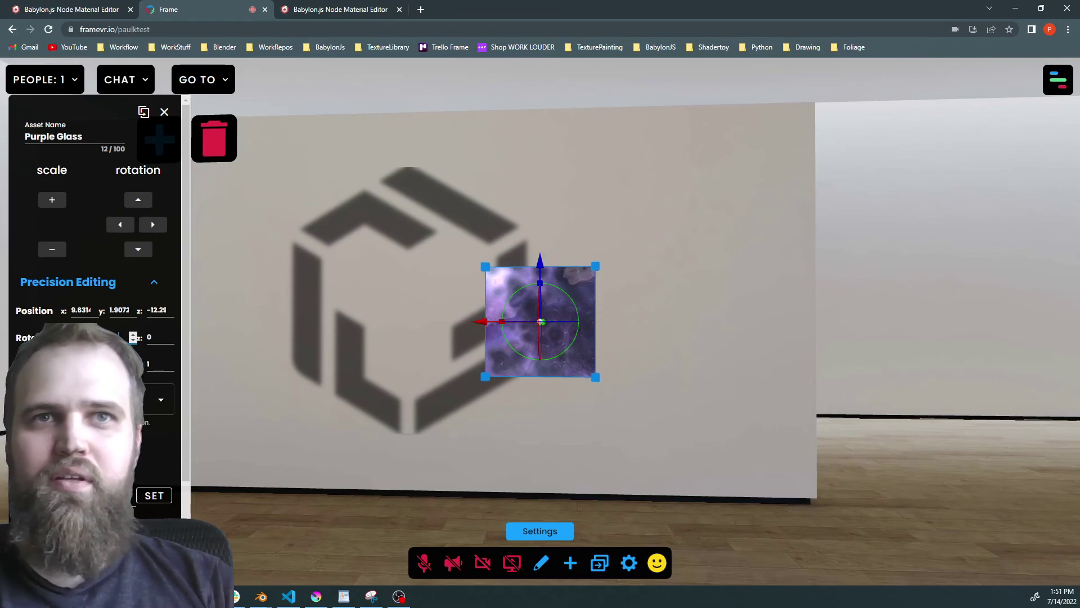
{"action": "scroll", "coordinate": [134, 337], "scroll_direction": "down", "scroll_amount": 1}
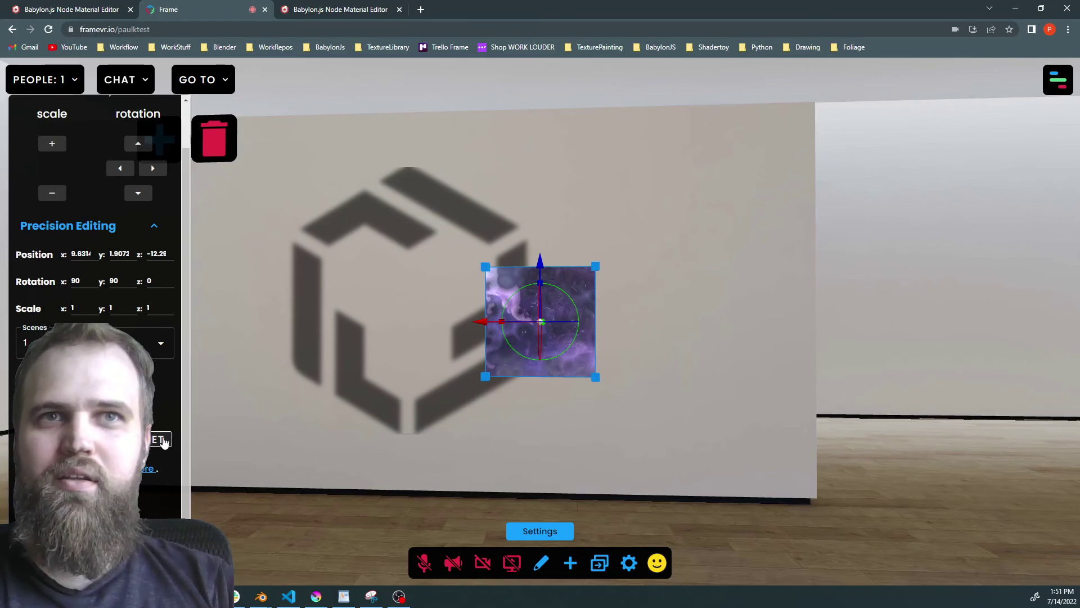
{"action": "left_click", "coordinate": [160, 440]}
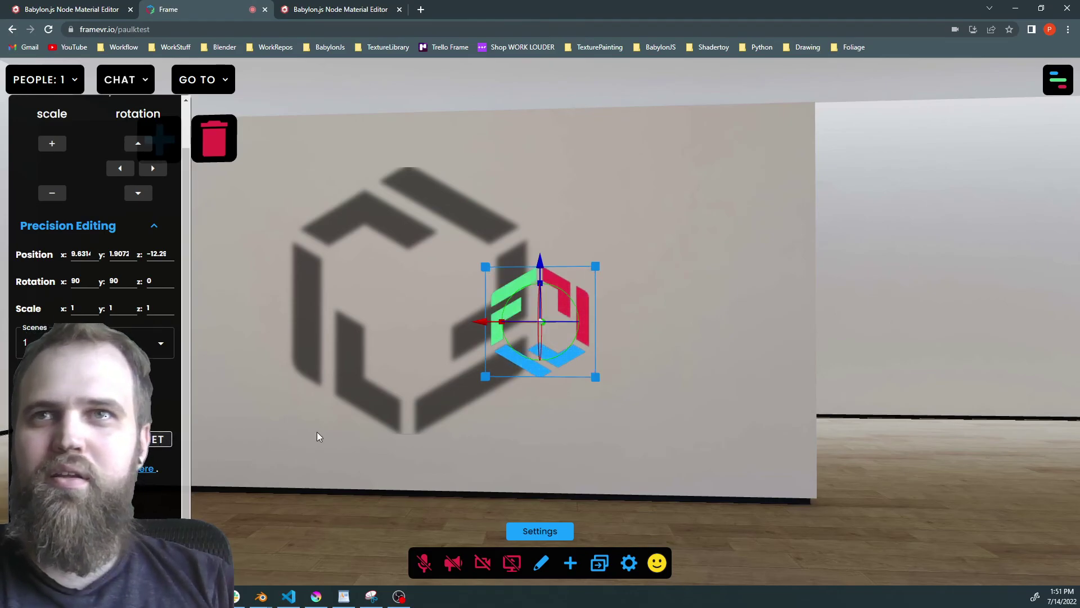
- Turn the logo plane upright and set its rotation to X -90, Y 360 and Z -90
{"action": "left_click_drag", "start_coordinate": [518, 299], "coordinate": [593, 393]}
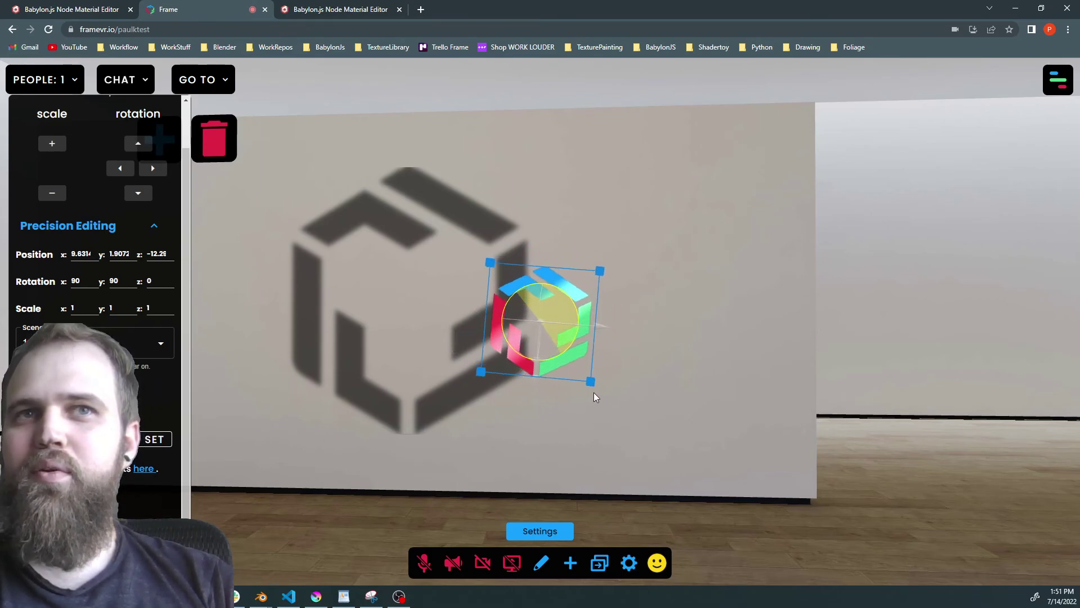
{"action": "left_click", "coordinate": [518, 374]}
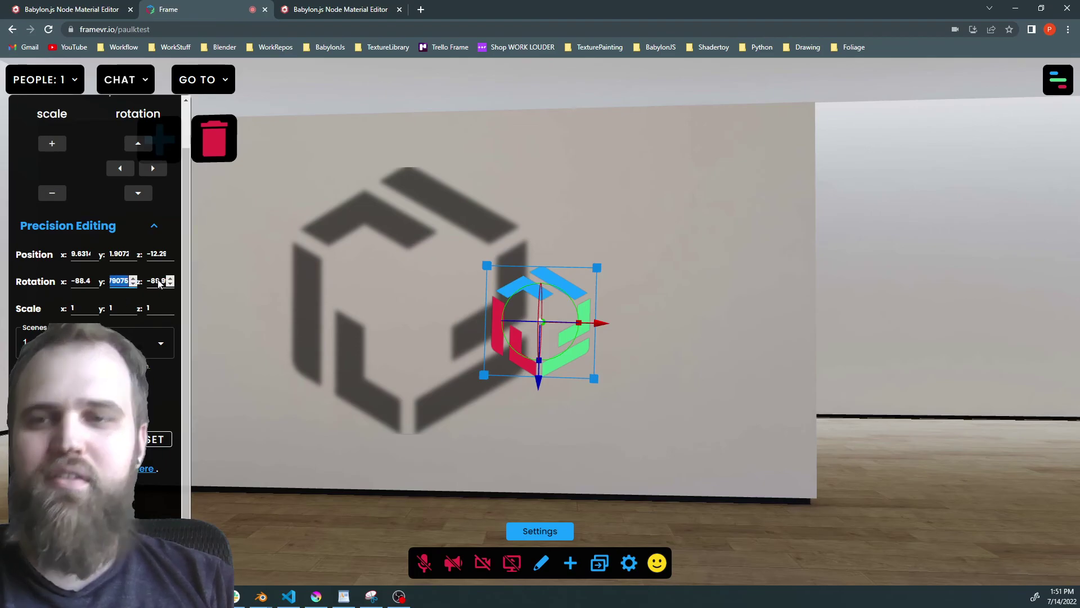
{"action": "type", "text": "36"}
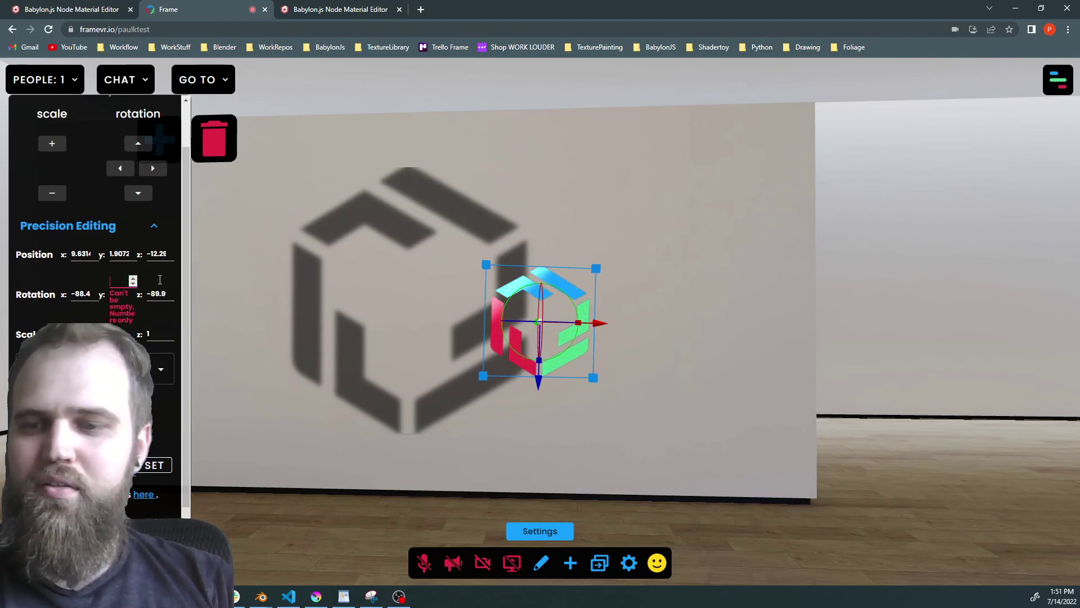
{"action": "type", "text": "0"}
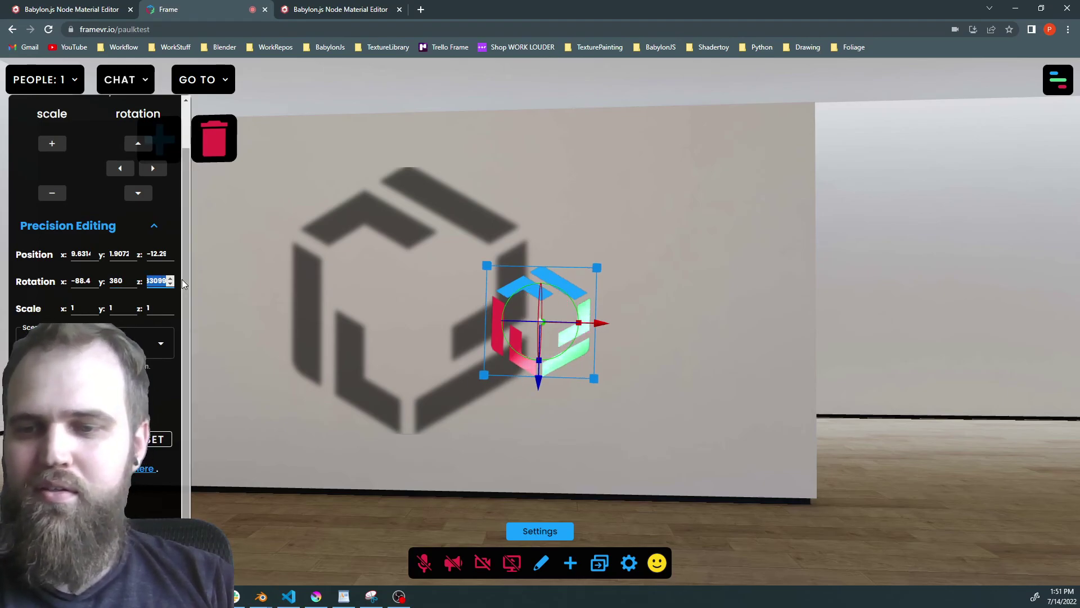
{"action": "type", "text": "-90"}
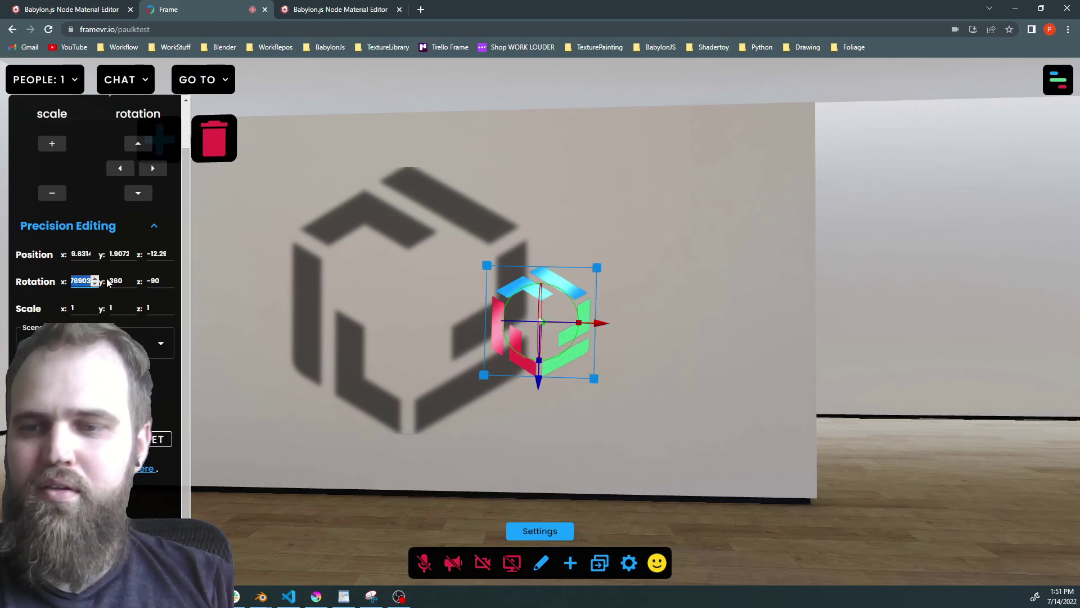
{"action": "type", "text": "-90"}
- Move the logo over its wall shadow and enlarge it to a scale of about 2.4, at a height of about 2.19
{"action": "left_click_drag", "start_coordinate": [602, 325], "coordinate": [471, 333]}
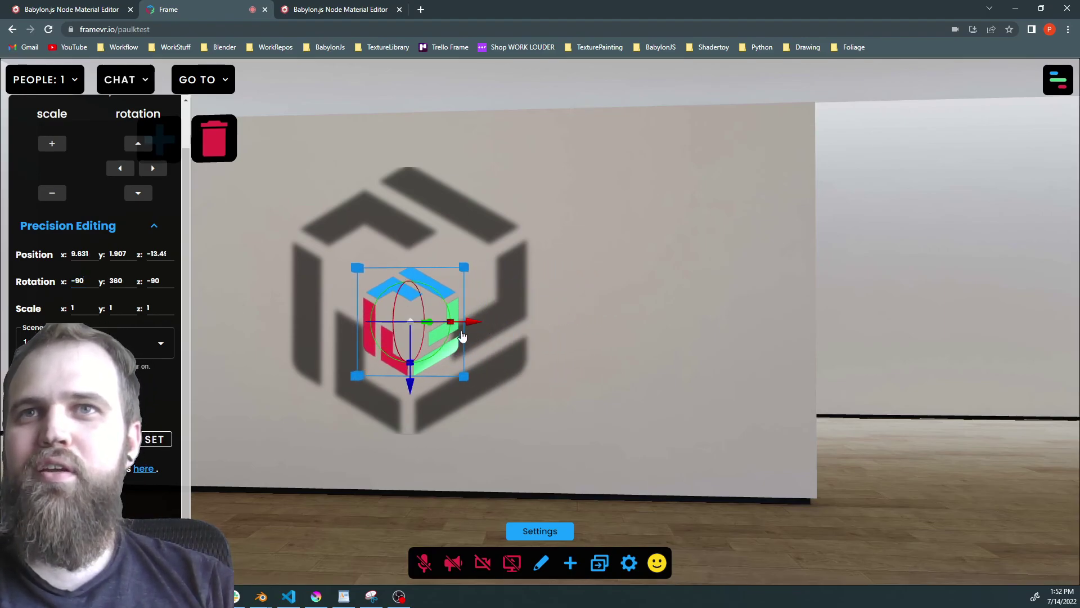
{"action": "left_click_drag", "start_coordinate": [464, 377], "coordinate": [518, 419]}
{"action": "left_click_drag", "start_coordinate": [359, 273], "coordinate": [271, 178]}
{"action": "left_click_drag", "start_coordinate": [398, 362], "coordinate": [395, 357]}
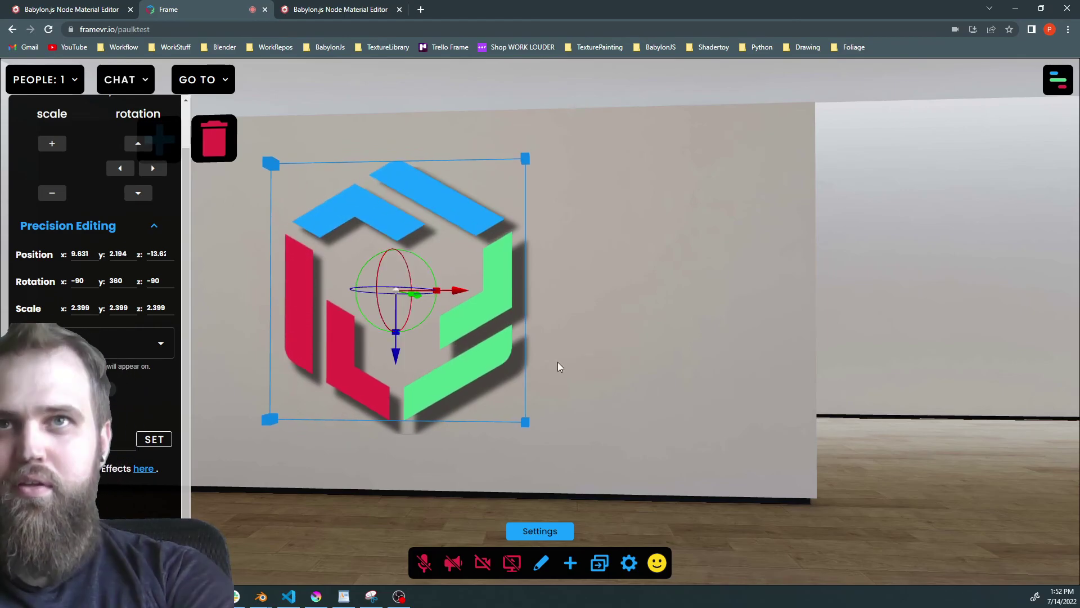
- Walk around the wall and examine the animated shine on the logo from several angles and distances
{"action": "key", "text": "d"}
{"action": "key", "text": "a"}
{"action": "key", "text": "w"}
{"action": "key", "text": "d"}
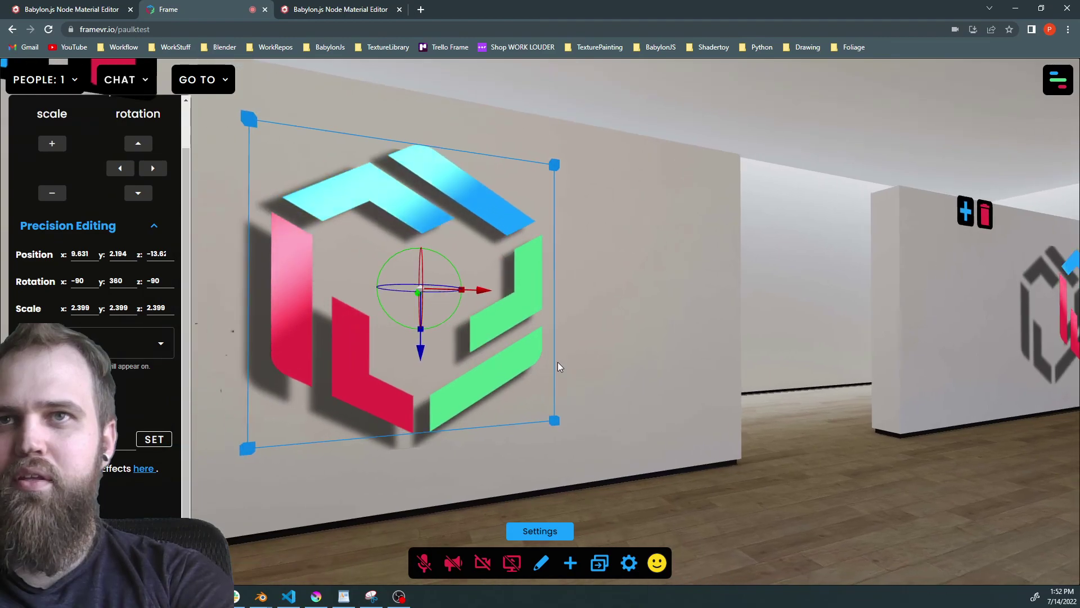
{"action": "key", "text": "a"}
{"action": "key", "text": "d"}
{"action": "key", "text": "a"}
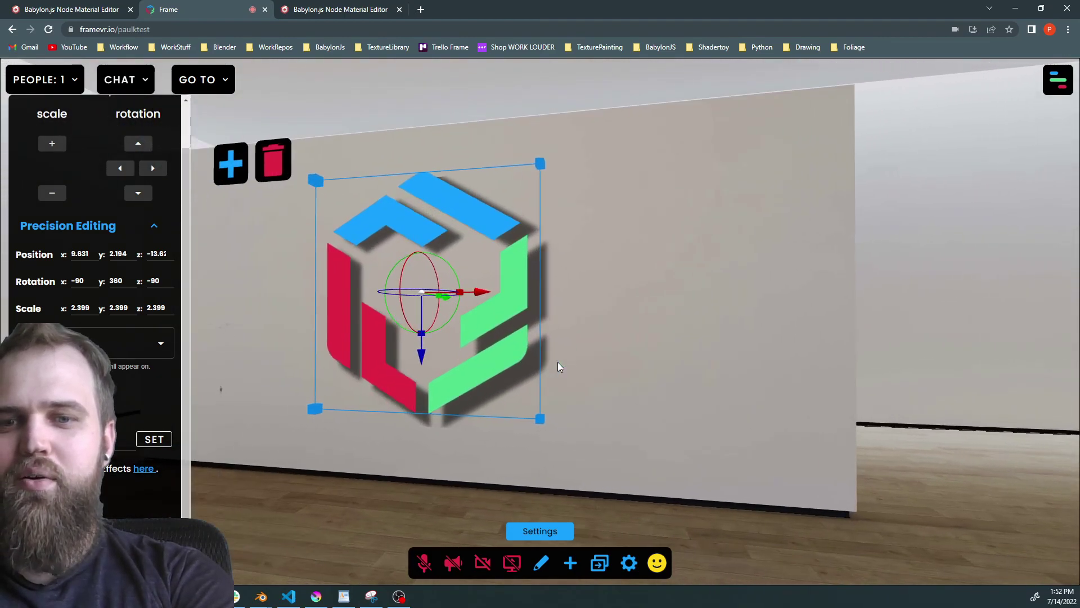
{"action": "key", "text": "w"}
{"action": "key", "text": "s"}
{"action": "key", "text": "d"}
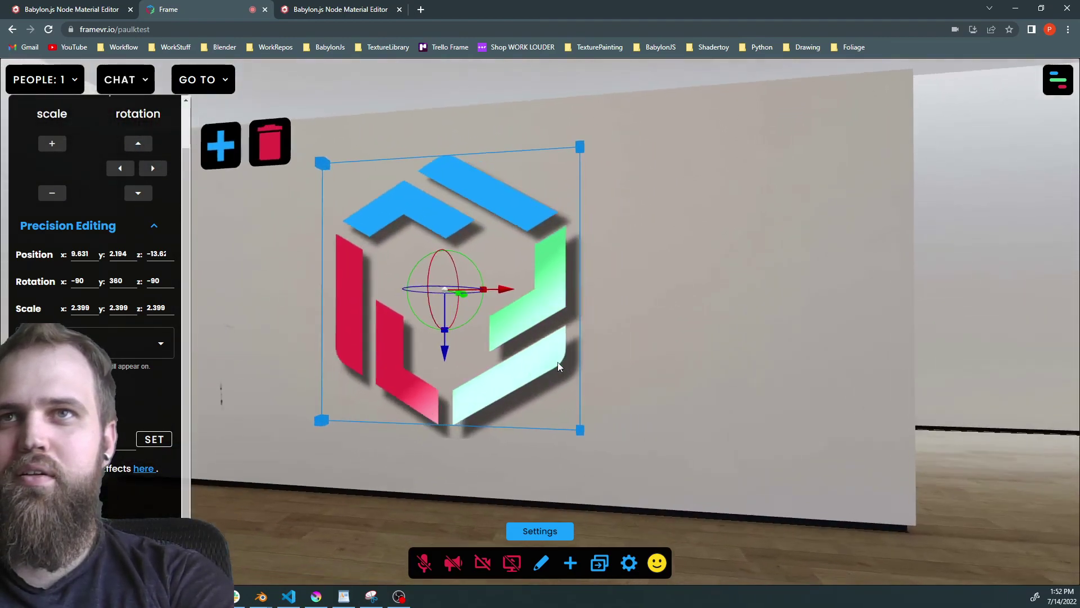
{"action": "key", "text": "w"}
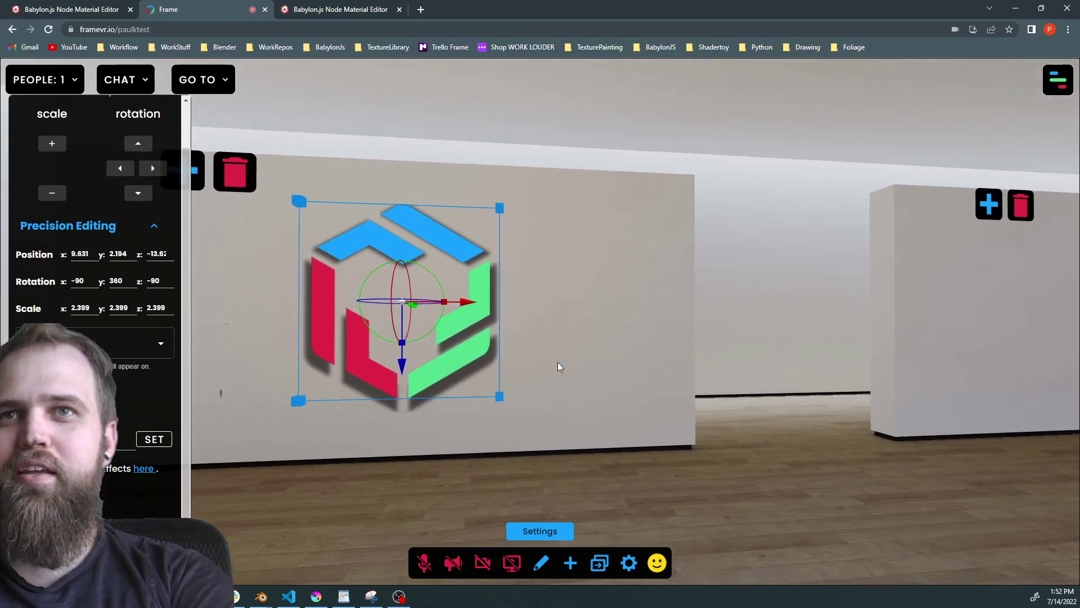
{"action": "key", "text": "a"}
{"action": "key", "text": "s"}
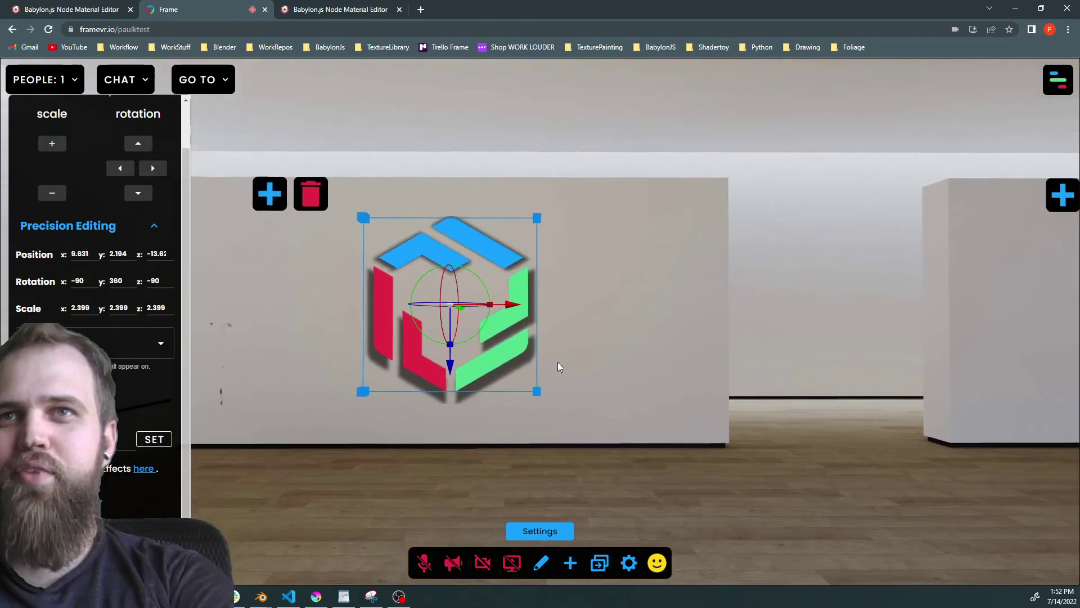
{"action": "key", "text": "d"}
{"action": "key", "text": "w"}
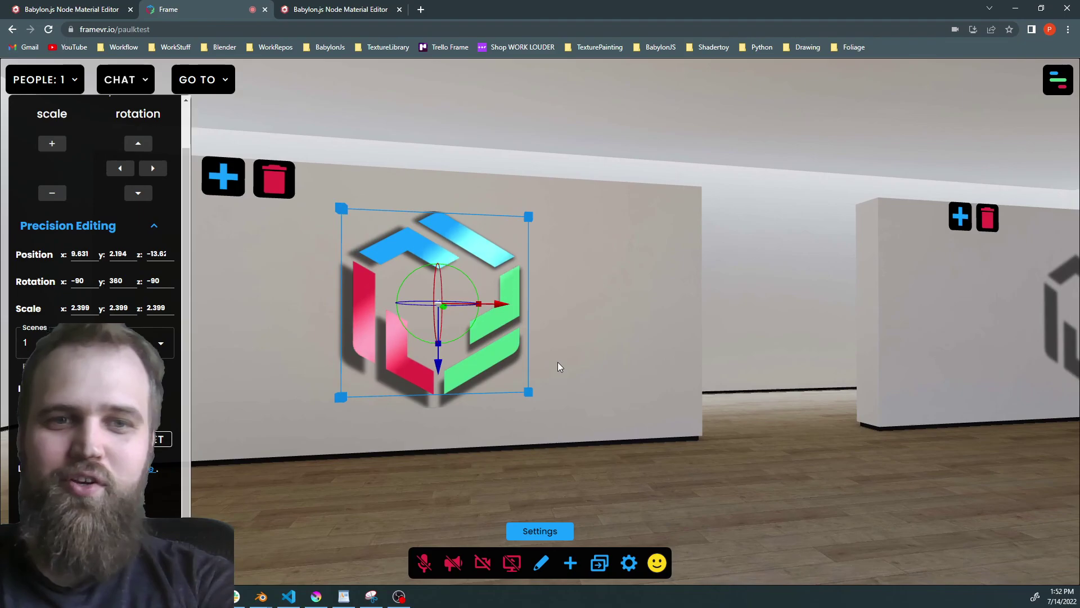
{"action": "key", "text": "a"}
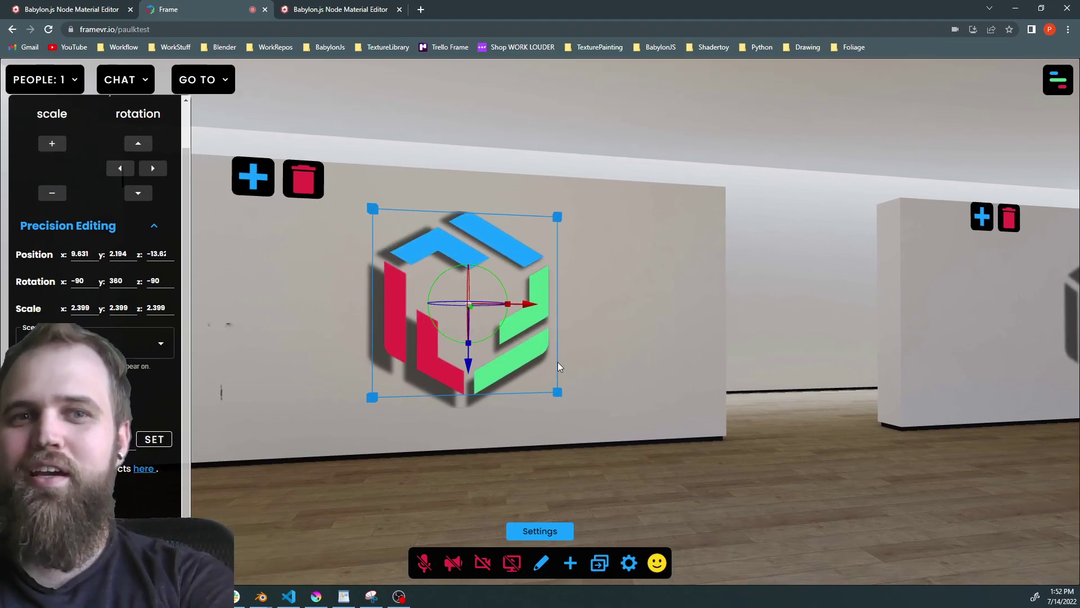
{"action": "key", "text": "s"}
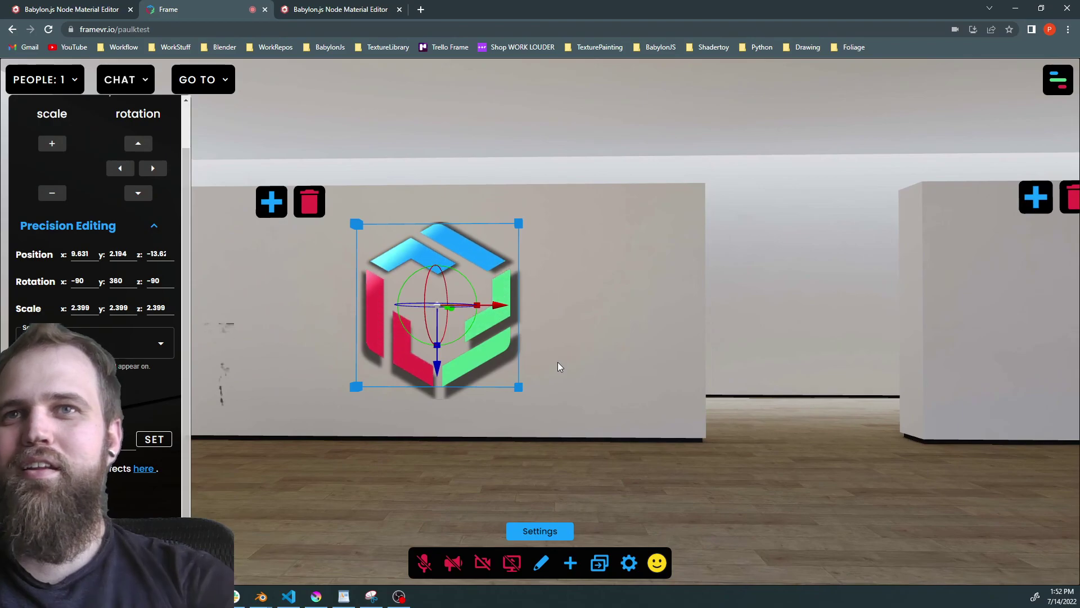
{"action": "key", "text": "a"}
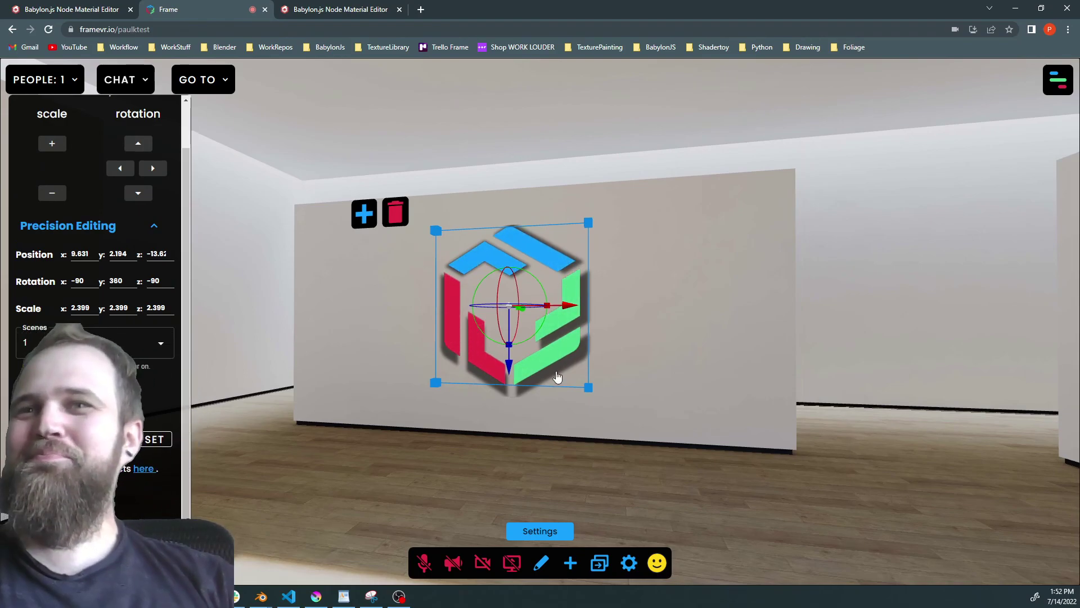
- Reposition the logo in front of its wall shadow, at about X 9.86 and Y 2.18
{"action": "left_click_drag", "start_coordinate": [557, 376], "coordinate": [616, 373]}
{"action": "left_click_drag", "start_coordinate": [580, 309], "coordinate": [519, 321]}
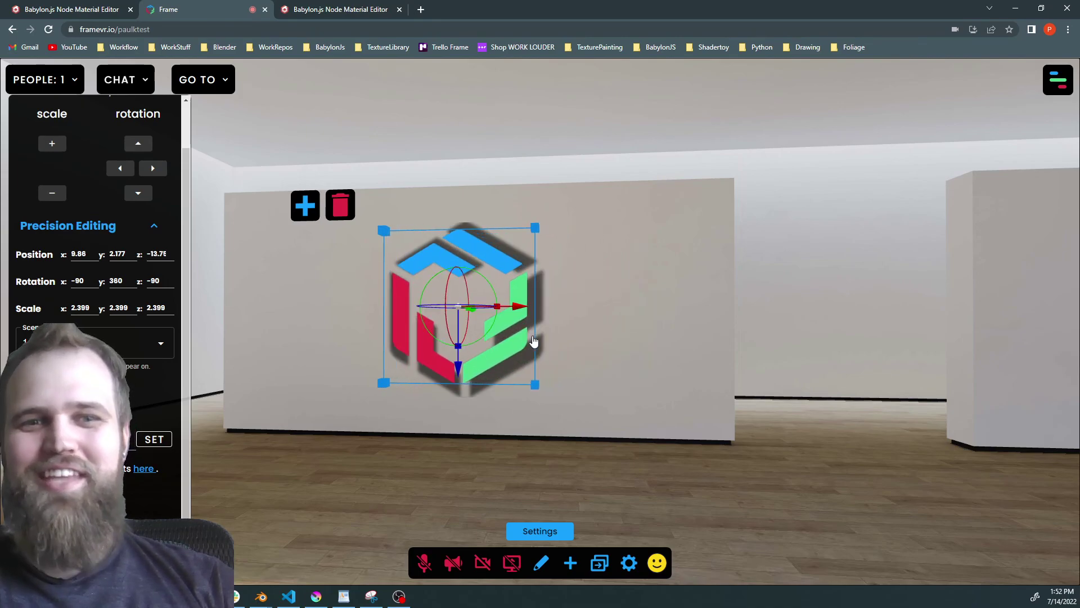